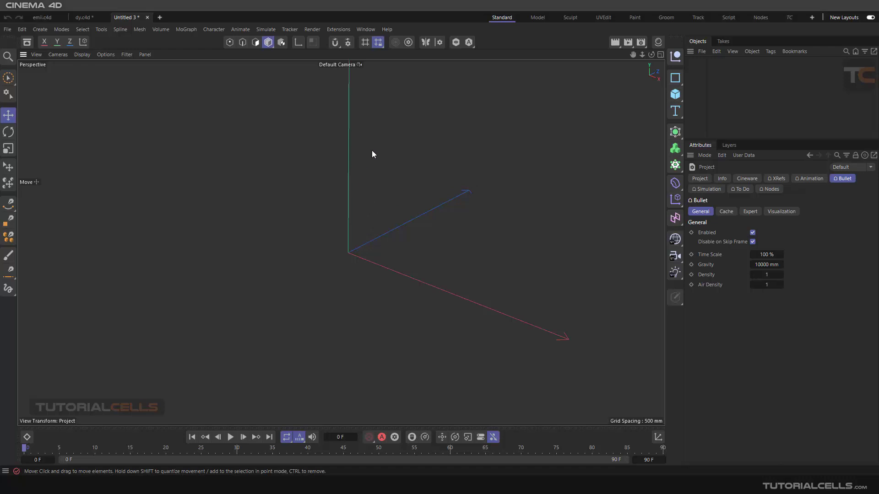
Step: Add a cube at the origin and scale it down uniformly to a small block
click(675, 94)
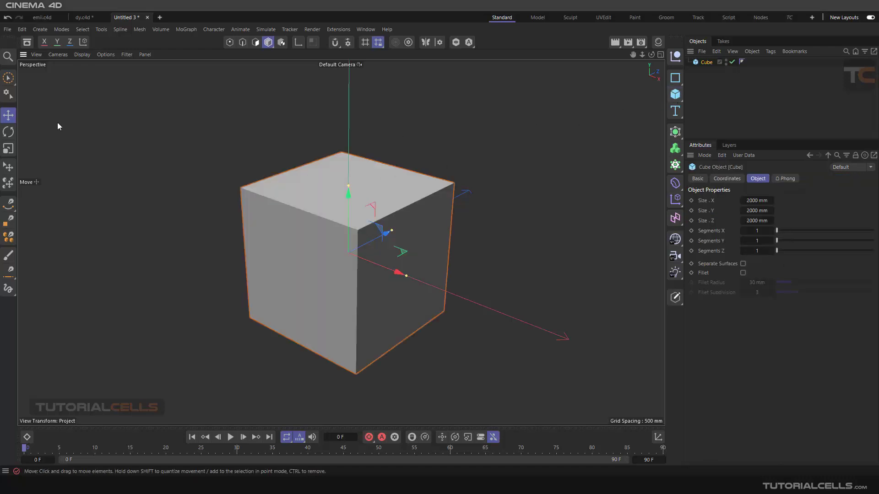
click(8, 148)
drag(481, 115, 256, 242)
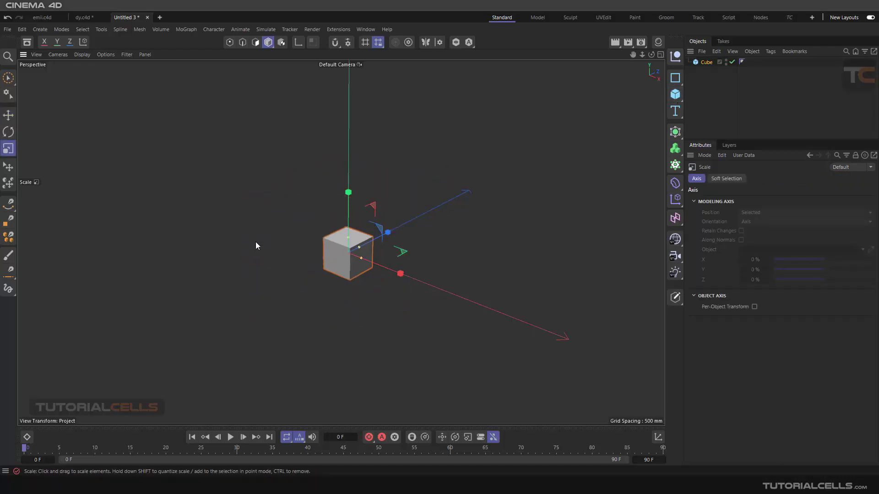
drag(520, 166, 359, 255)
drag(481, 158, 344, 270)
scroll(348, 261, up, 3)
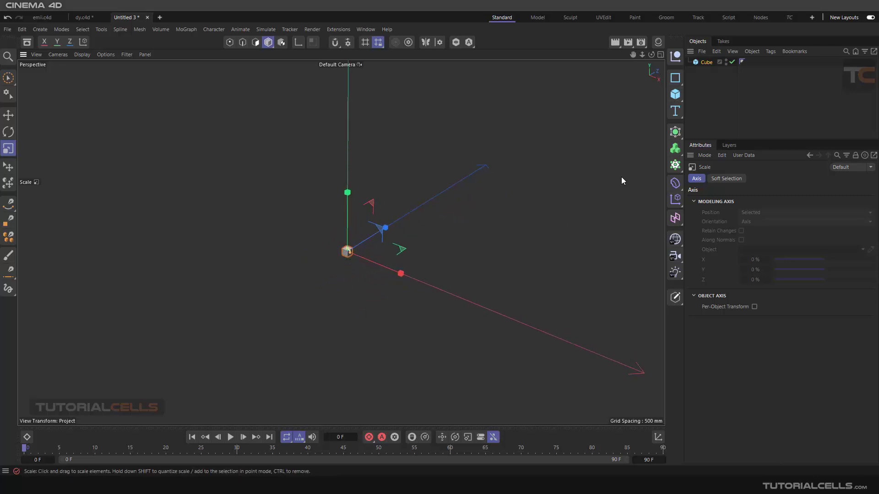
Step: Place the small cube inside a Cloner that repeats it in a 3 × 1 × 3 grid
click(675, 135)
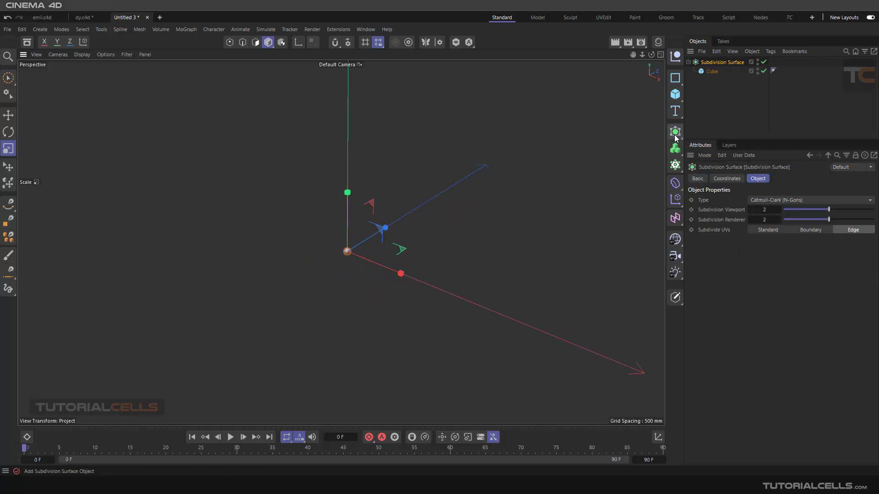
key(ctrl+z)
click(675, 164)
scroll(452, 221, down, 5)
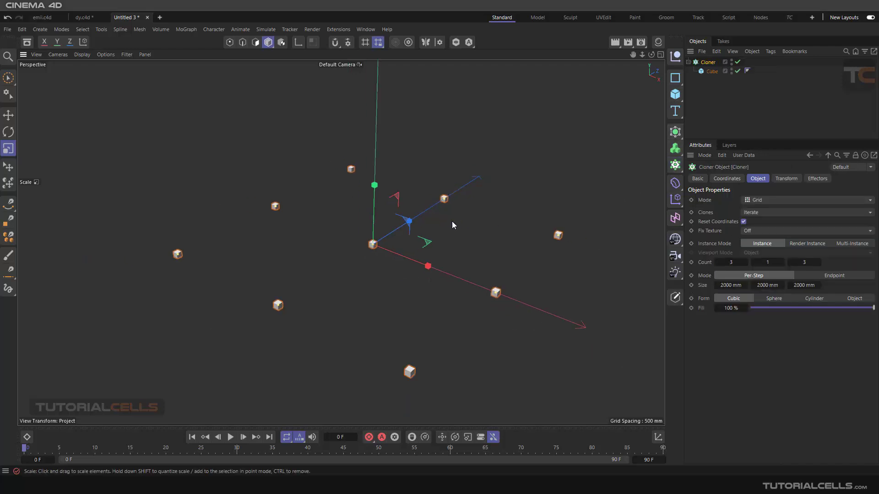
Step: Set the Cloner's per-step size to 1345 × 1737 × 1503 mm and its Y count to 2
drag(744, 285, 684, 285)
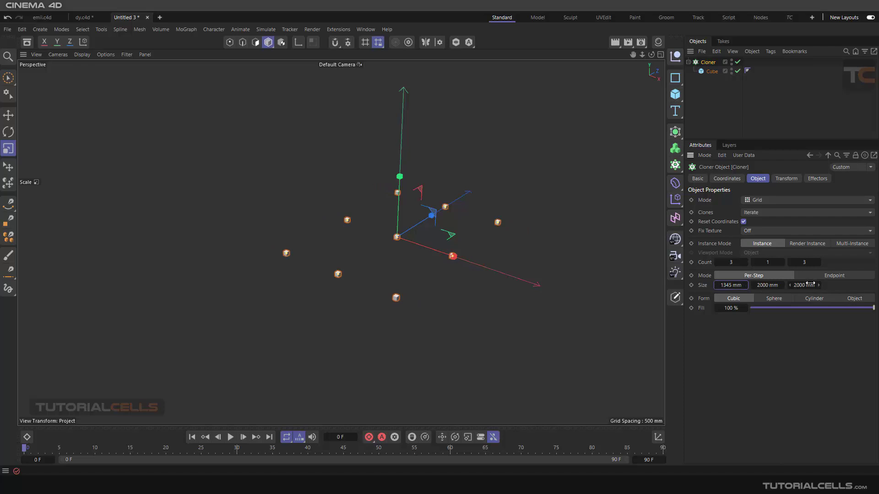
drag(811, 285, 763, 286)
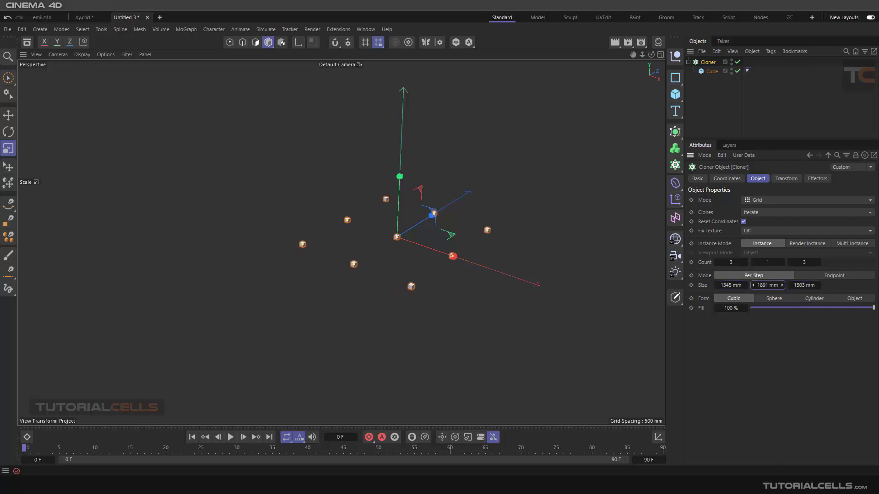
click(781, 262)
click(782, 263)
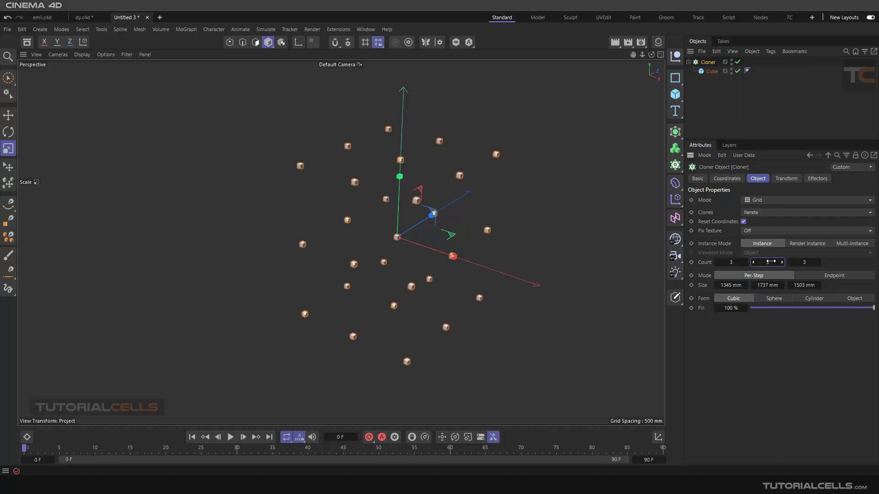
click(753, 262)
Step: Switch the Cloner's spacing mode to Endpoint and set the grid count to 5 × 4 × 5
click(822, 278)
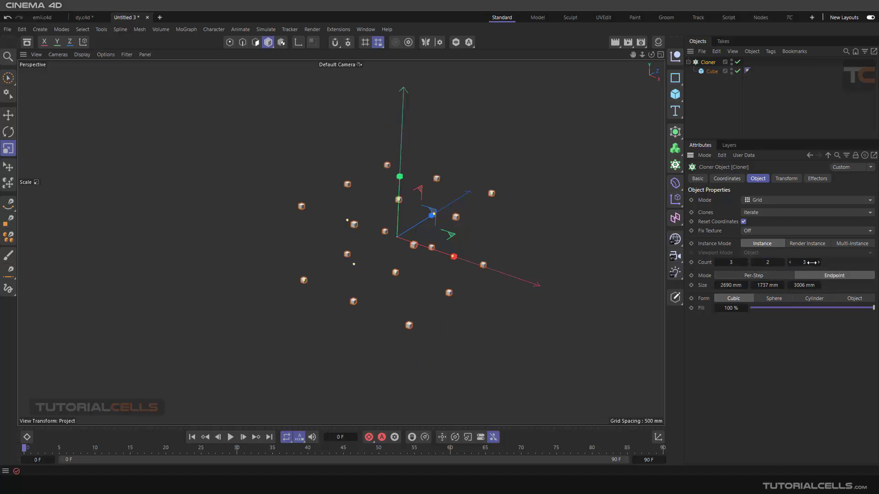
click(818, 262)
click(819, 263)
click(783, 262)
click(783, 263)
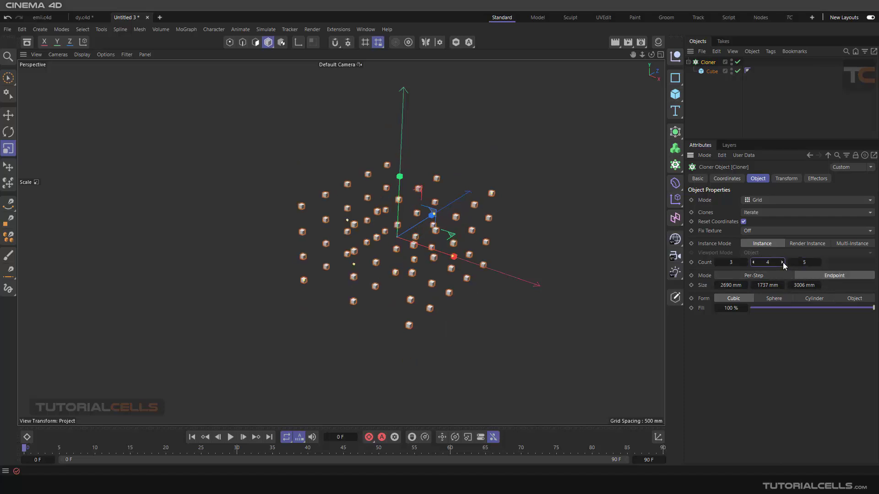
click(745, 263)
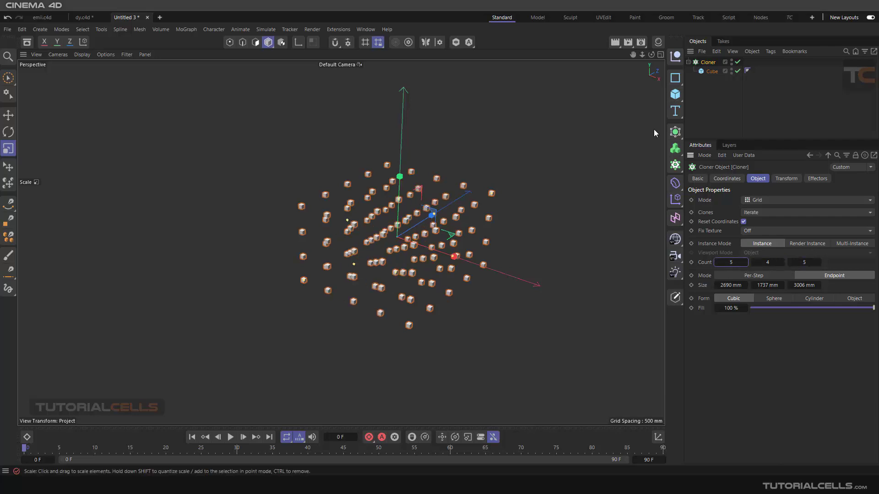
Step: Scale up the cube inside the Cloner to about 212 mm per side and deselect it
click(709, 71)
drag(208, 112, 318, 93)
drag(248, 186, 288, 189)
alt+drag(362, 231, 298, 197)
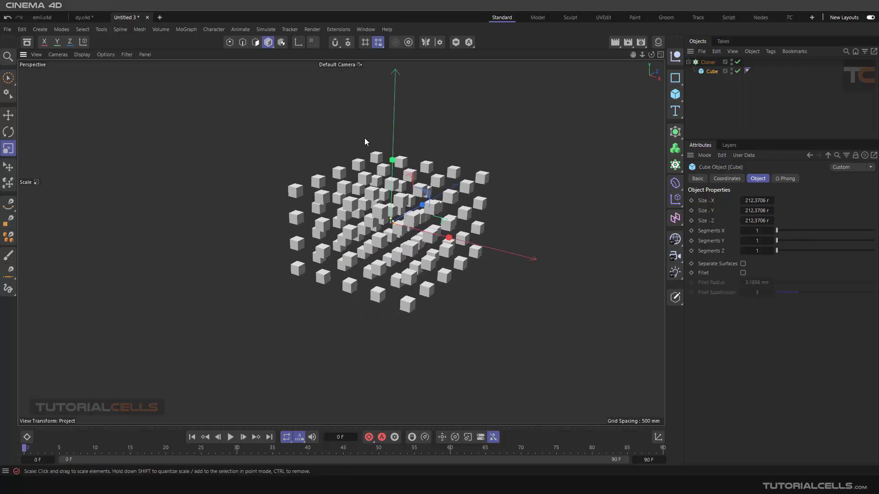
click(713, 84)
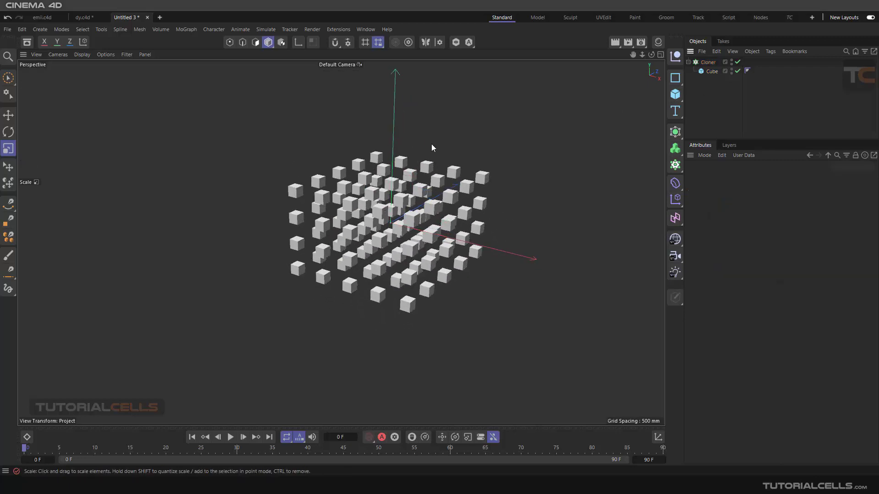
Step: Add a Field Force object to the scene from the simulation forces
click(256, 30)
mouse_move(270, 46)
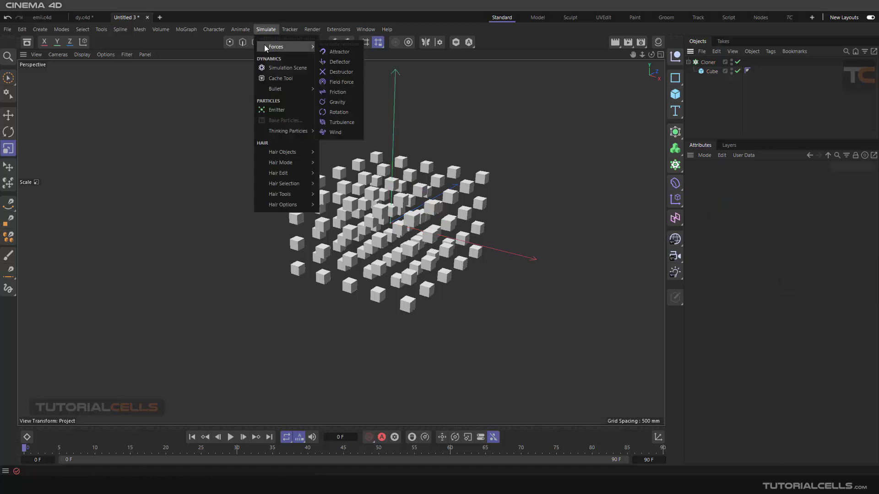
click(344, 83)
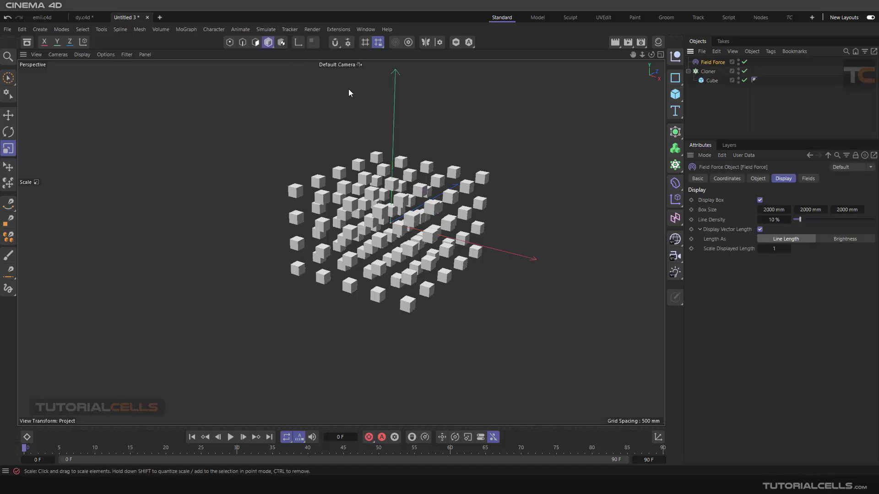
alt+drag(426, 201, 405, 196)
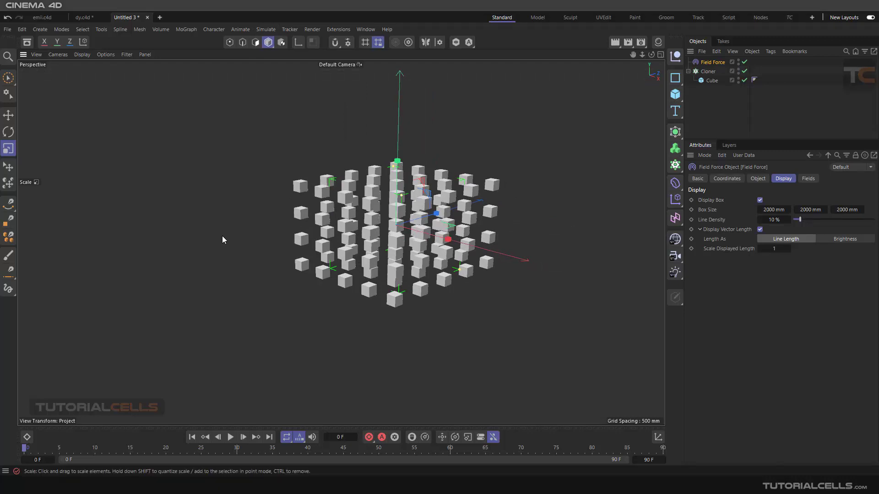
Step: Add a Random Field to the Field Force's field list
click(807, 179)
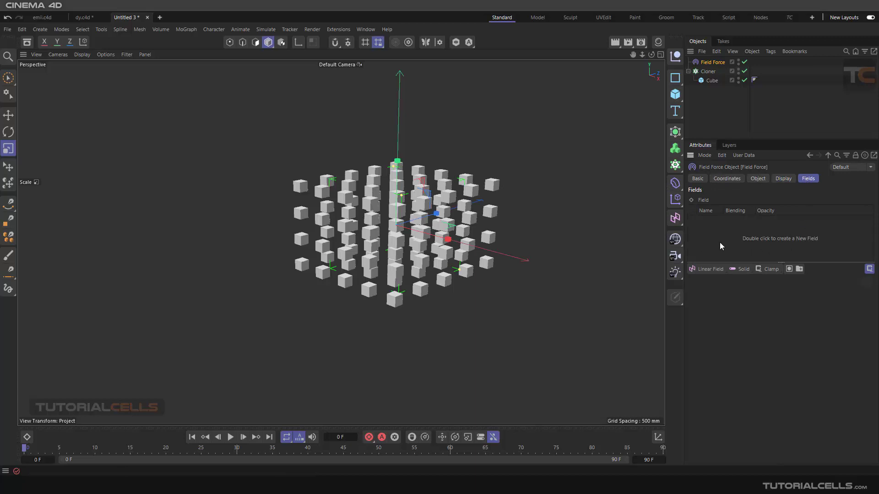
click(757, 179)
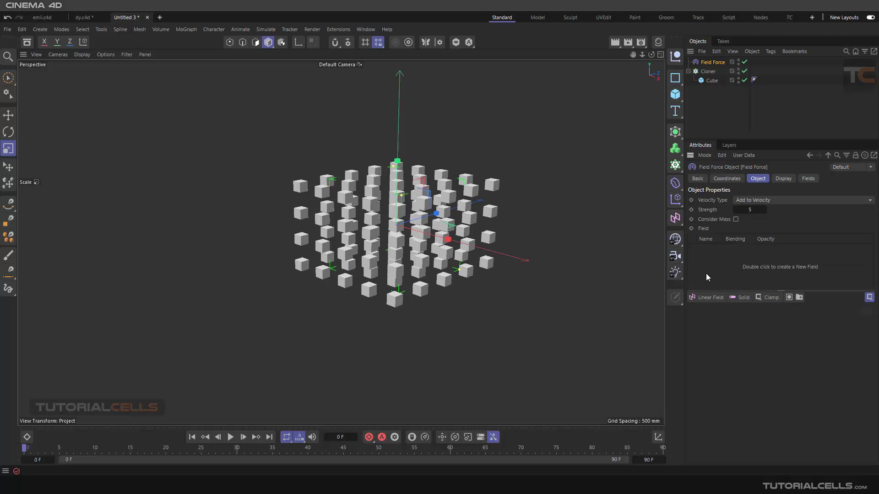
click(707, 297)
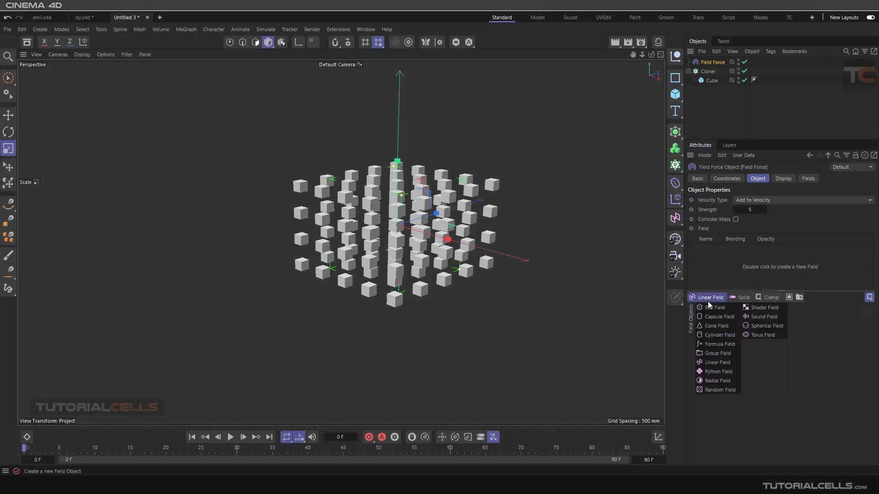
click(716, 390)
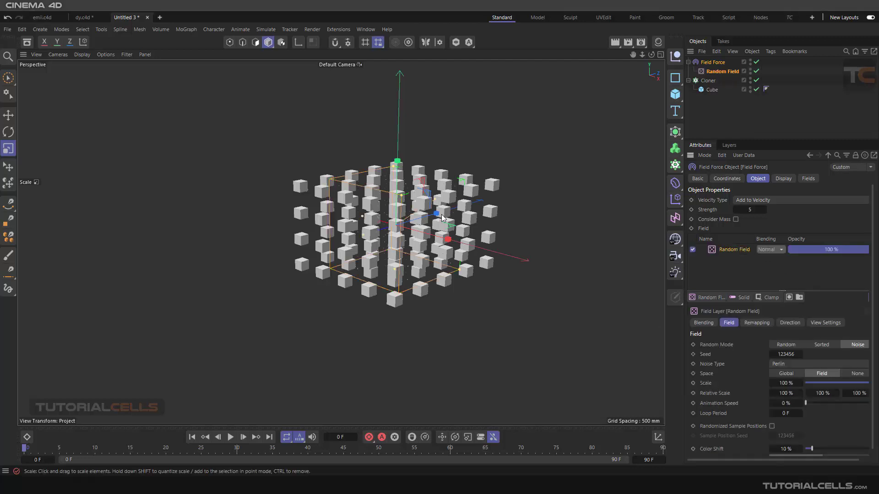
Step: Play the animation and examine how the cloned cubes respond to the Field Force
alt+drag(537, 243, 432, 220)
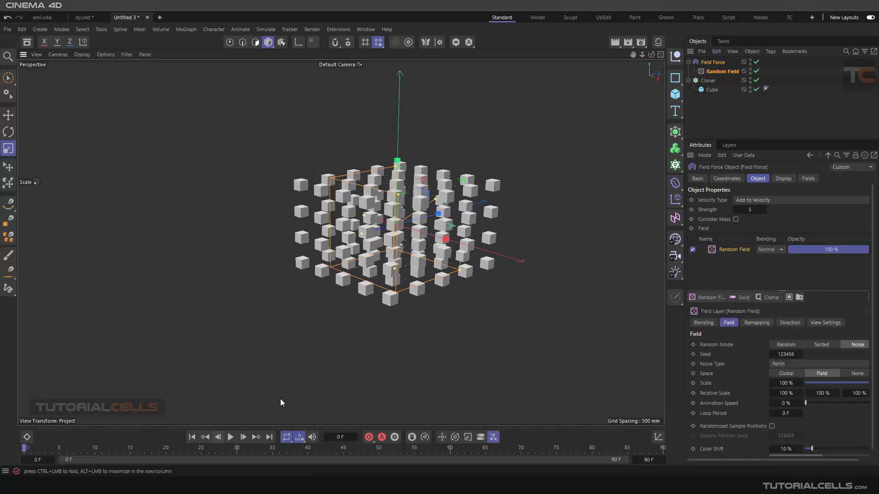
click(227, 440)
click(229, 437)
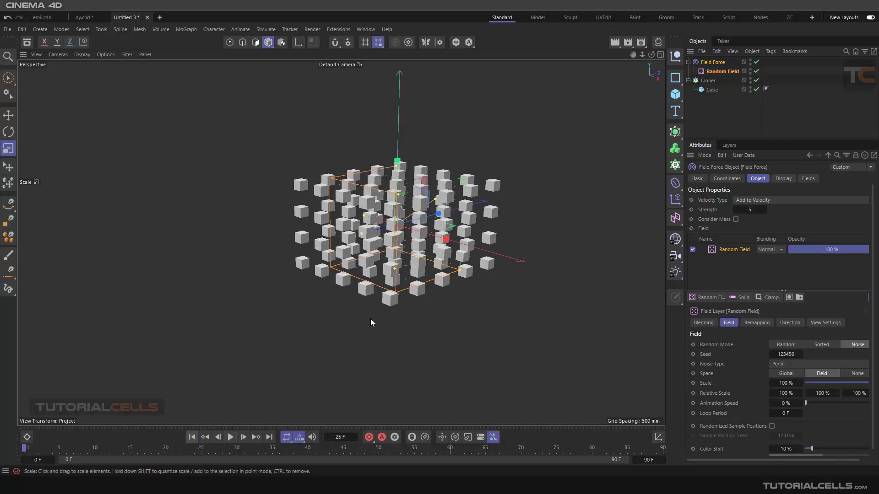
scroll(418, 201, up, 2)
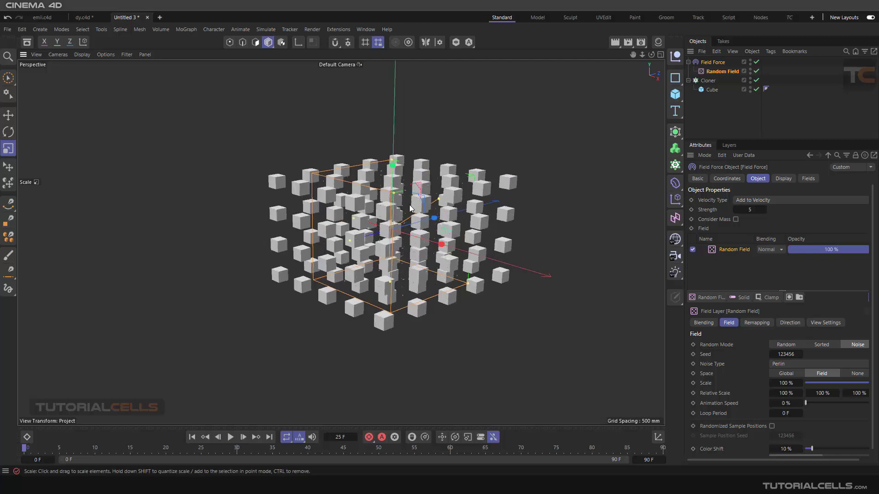
alt+drag(415, 204, 425, 211)
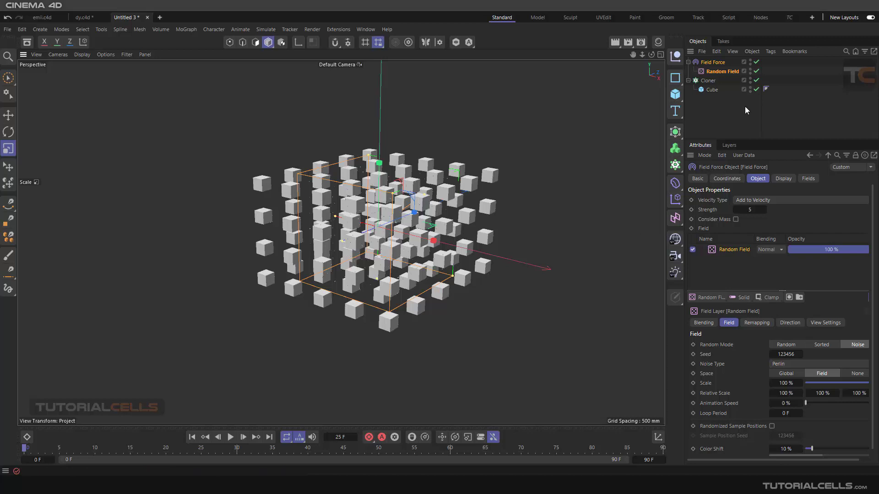
Step: Apply a Bullet Rigid Body tag to the Cloner
click(704, 81)
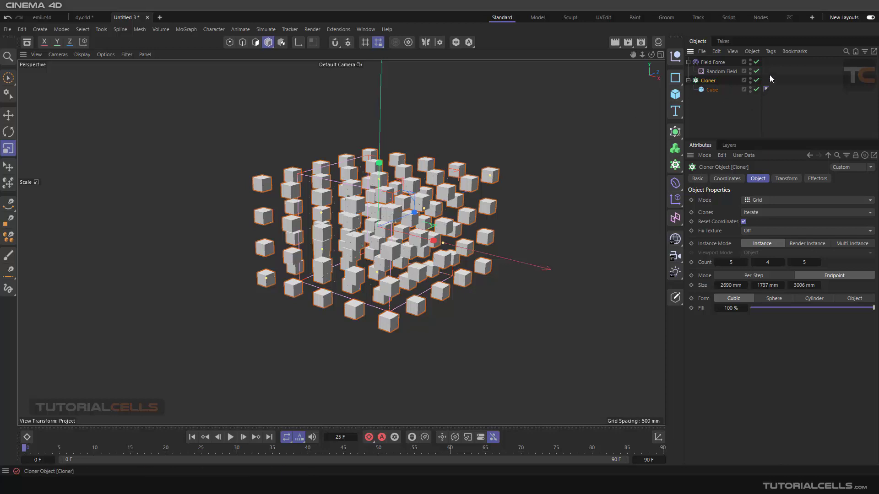
click(771, 52)
mouse_move(782, 81)
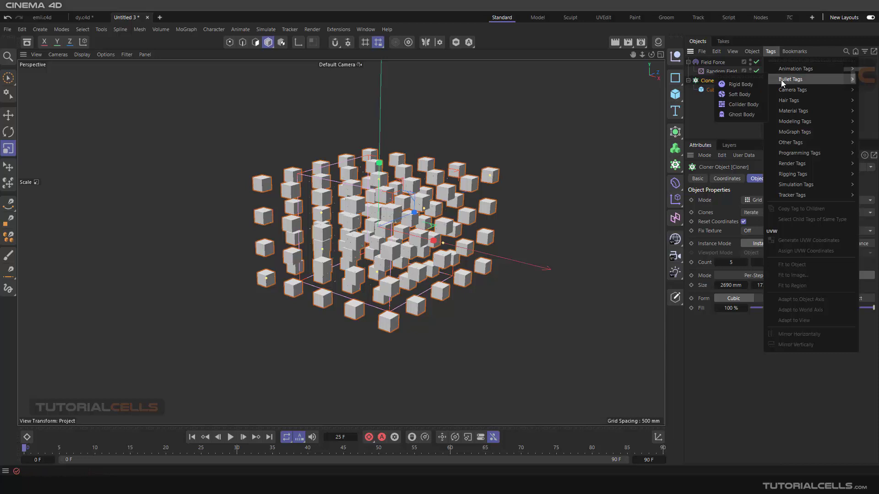
click(750, 84)
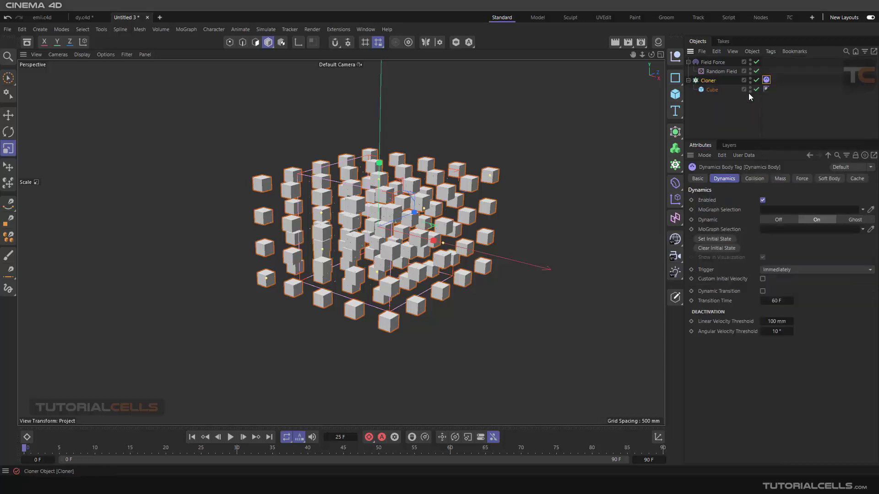
Step: Play the rigid body simulation to check the cubes' motion and rewind to the first frame
click(231, 438)
click(231, 438)
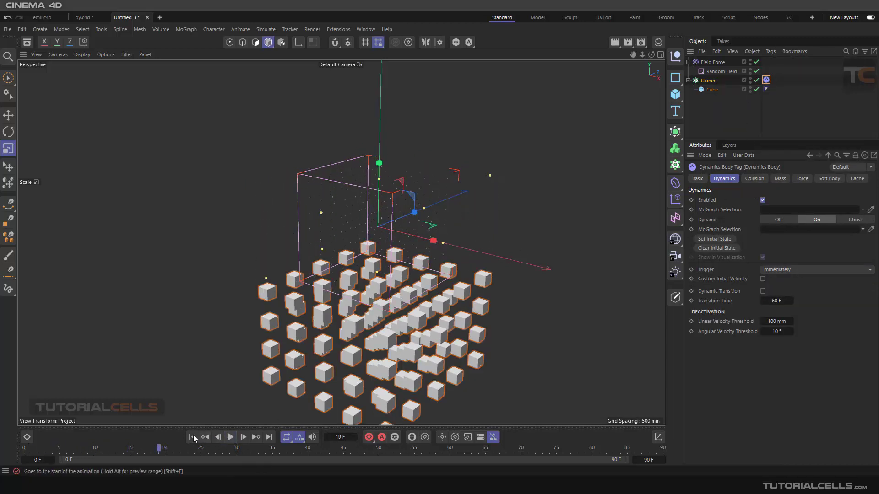
click(191, 437)
Step: Set the gravity in the project's Bullet settings to 0 mm
click(702, 157)
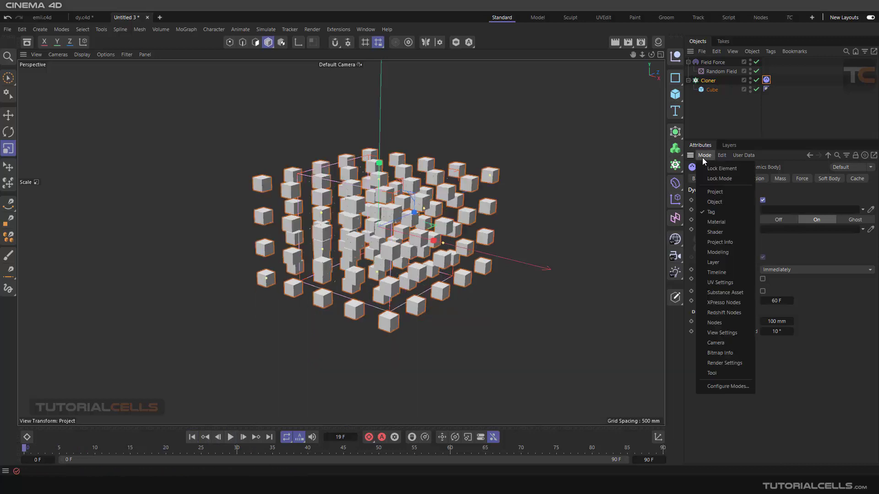
click(718, 194)
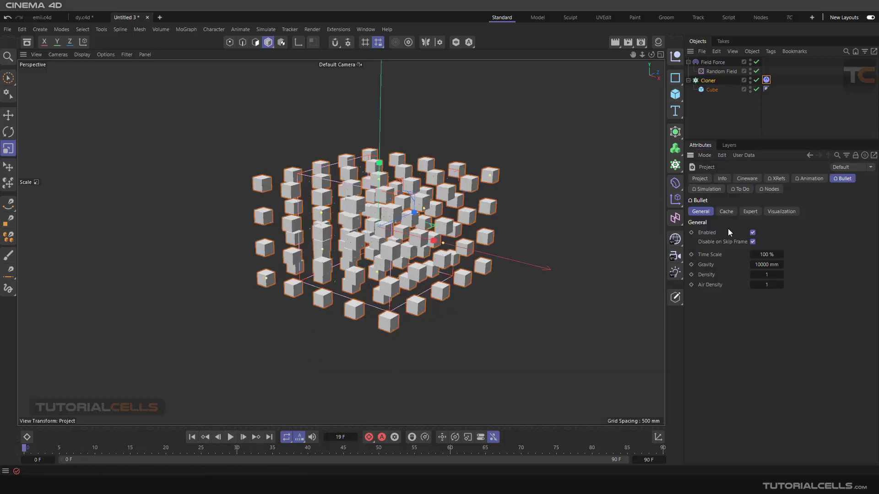
double_click(767, 264)
text(0)
key(Return)
Step: Play the simulation and extend the project's end time to 500 frames
click(231, 438)
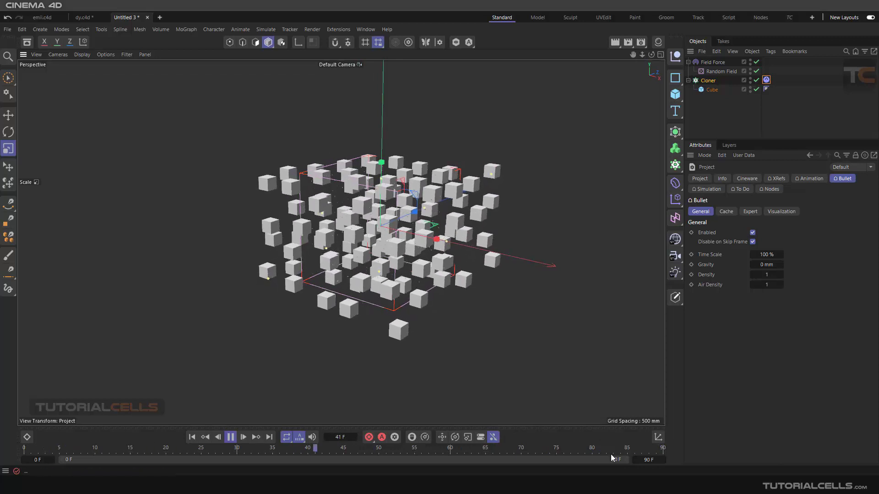
double_click(649, 460)
text(500)
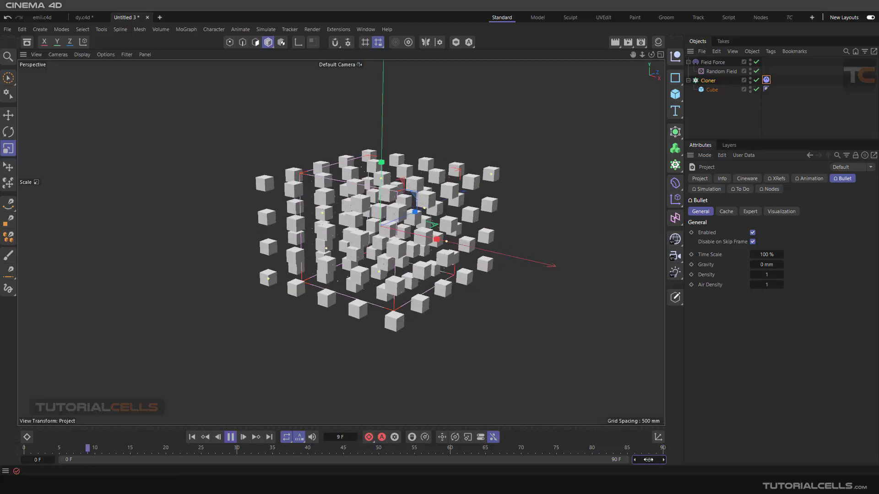
key(Return)
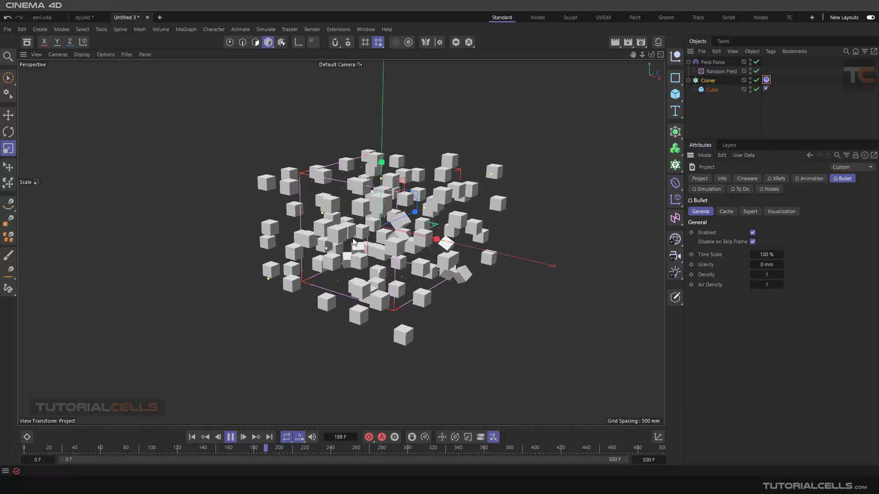
Step: Set the Field Force's Random Field noise scale to about 21% and its animation speed to 3%
click(712, 63)
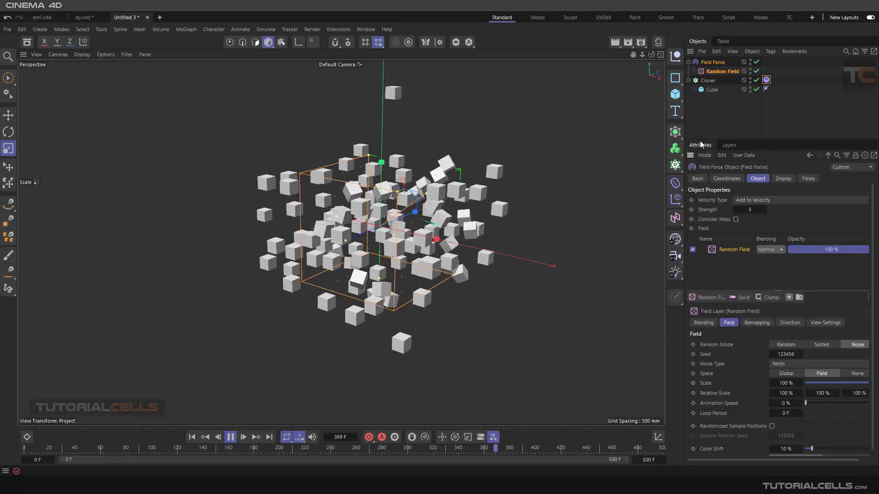
drag(701, 140, 700, 121)
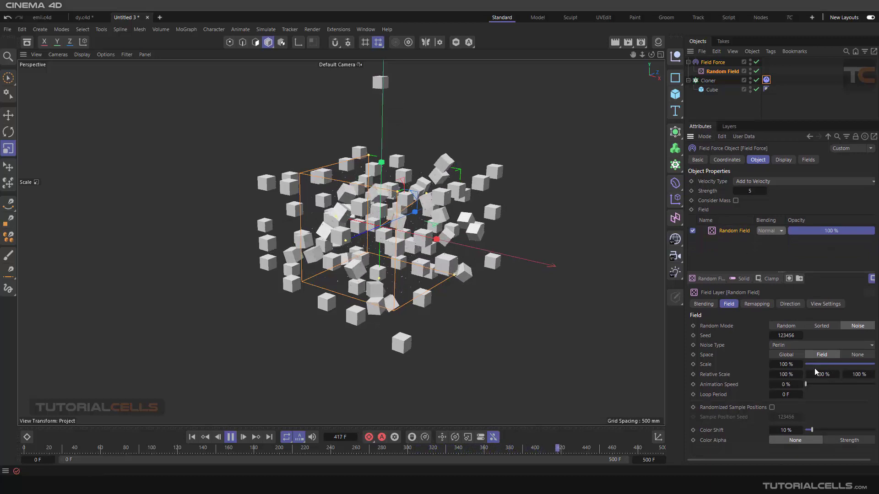
drag(825, 364, 820, 364)
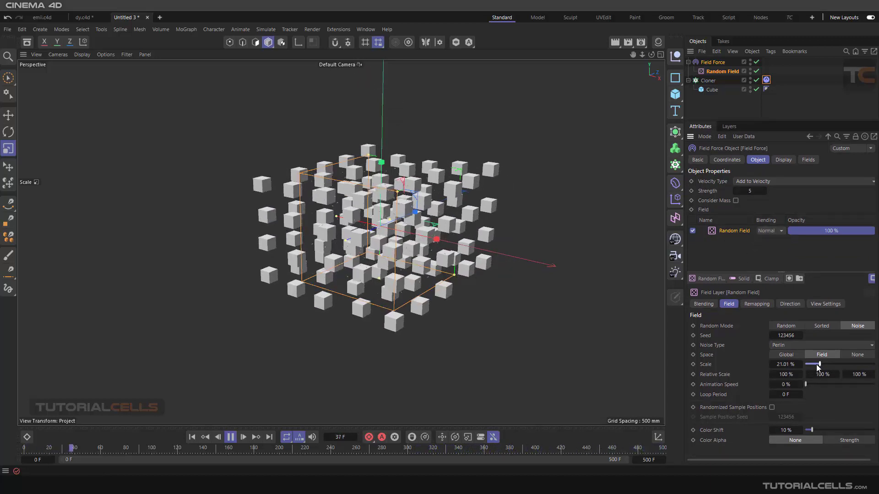
drag(807, 384, 822, 383)
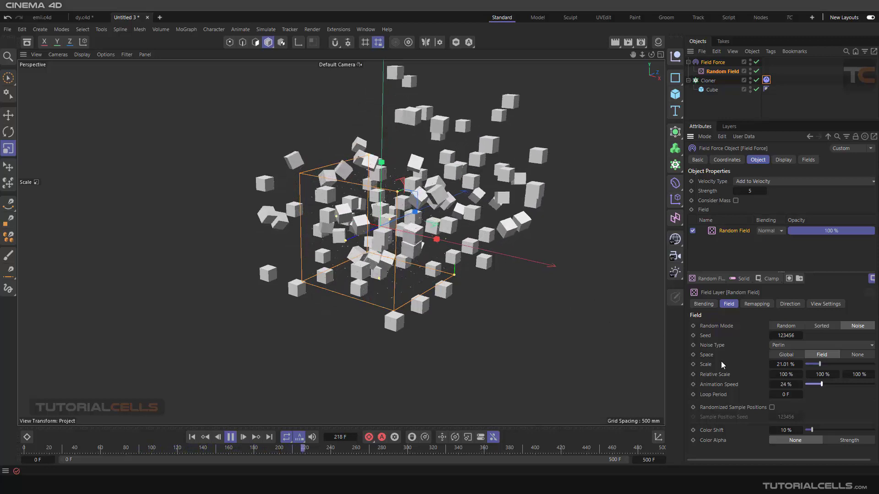
drag(806, 384, 807, 385)
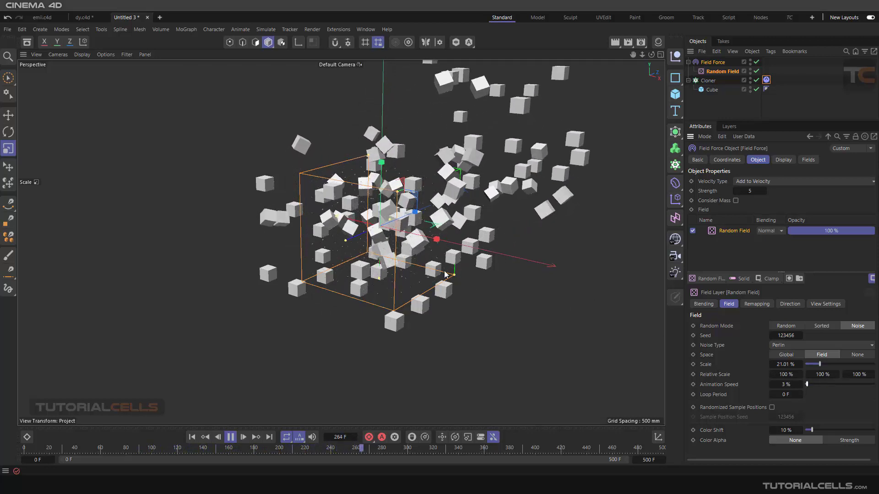
Step: Watch the cubes scatter up close, pause the playback, and examine their spread around the Field Force volume
scroll(366, 208, up, 6)
scroll(366, 207, up, 4)
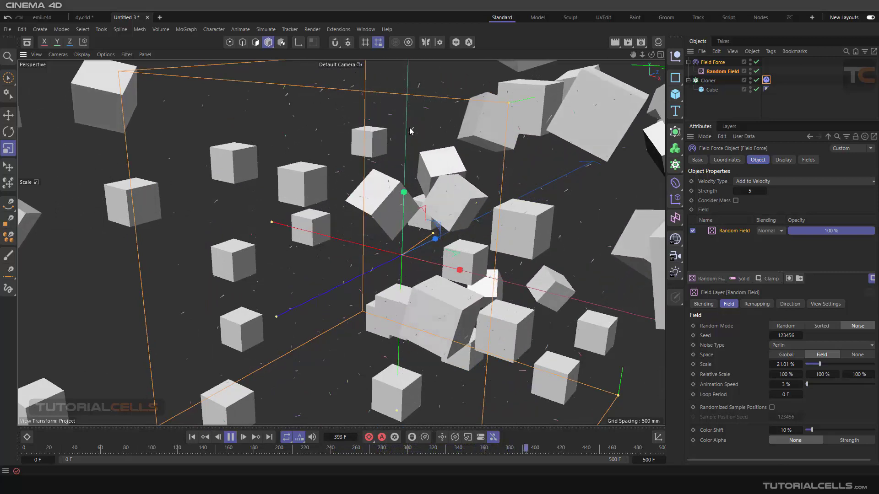
click(230, 437)
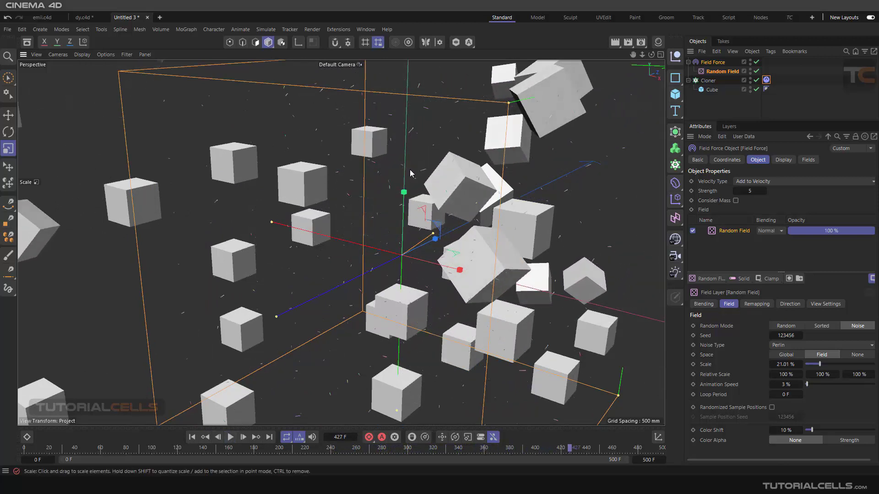
scroll(410, 169, down, 4)
scroll(384, 202, down, 10)
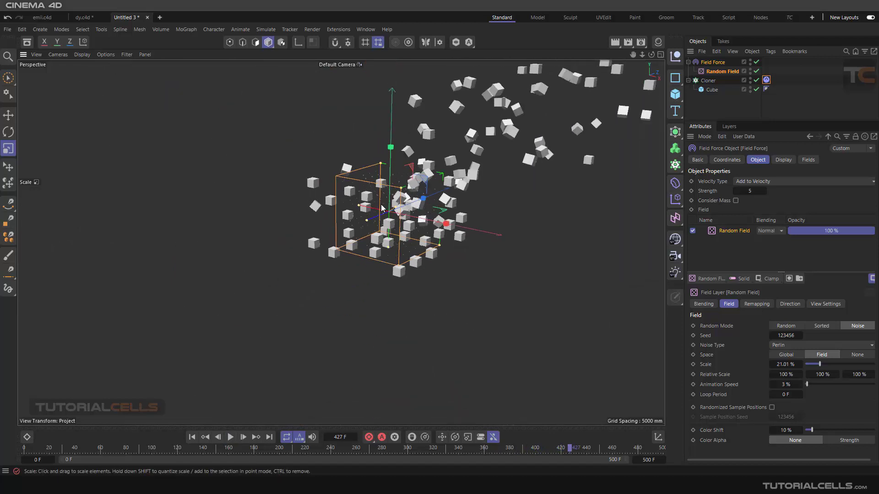
alt+middle_drag(436, 189, 425, 230)
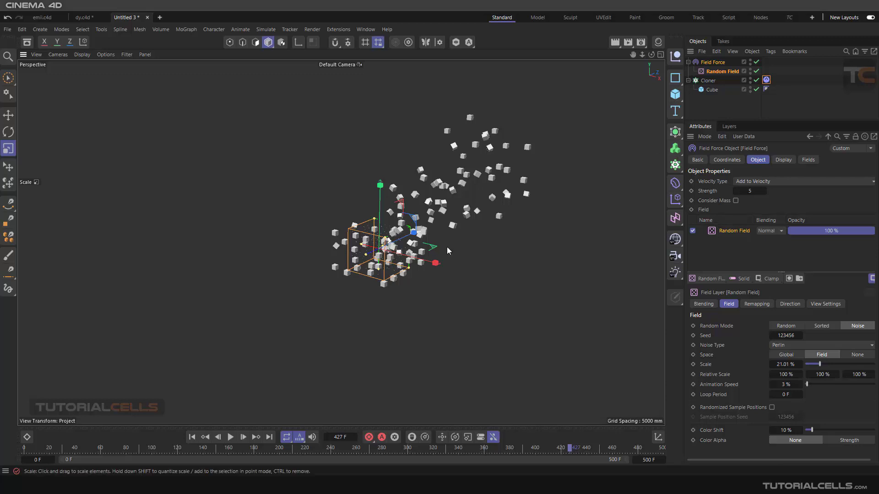
scroll(400, 238, up, 1)
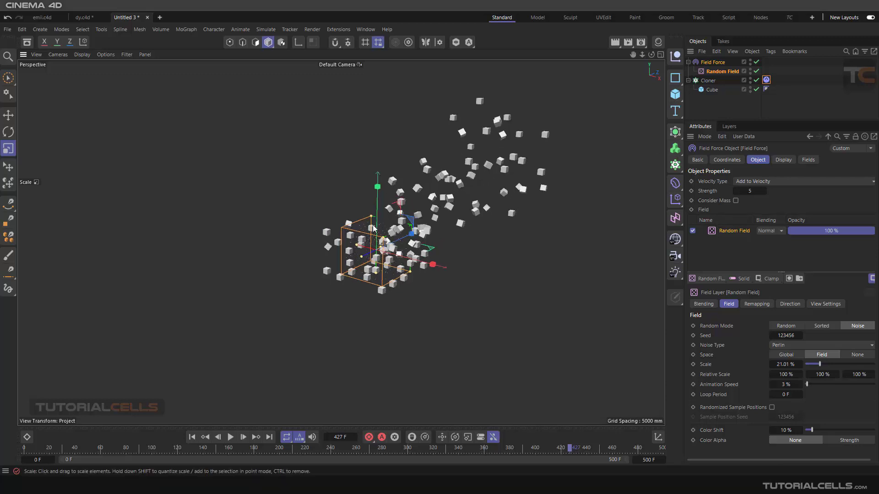
Step: Create a new project and hide the workplane in its viewport
click(160, 17)
click(120, 55)
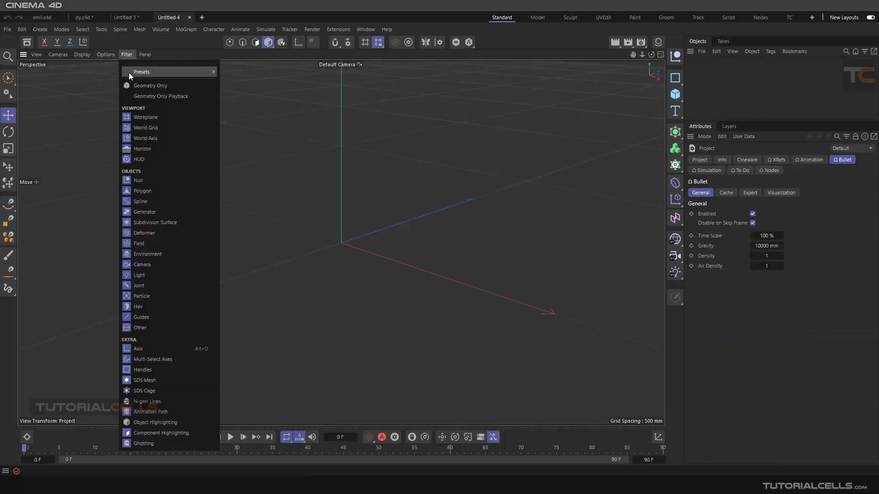
click(139, 117)
Step: Switch to the dy.c4d project and play its simulation to check how the cloned spheres fall, then stop and rewind
click(87, 20)
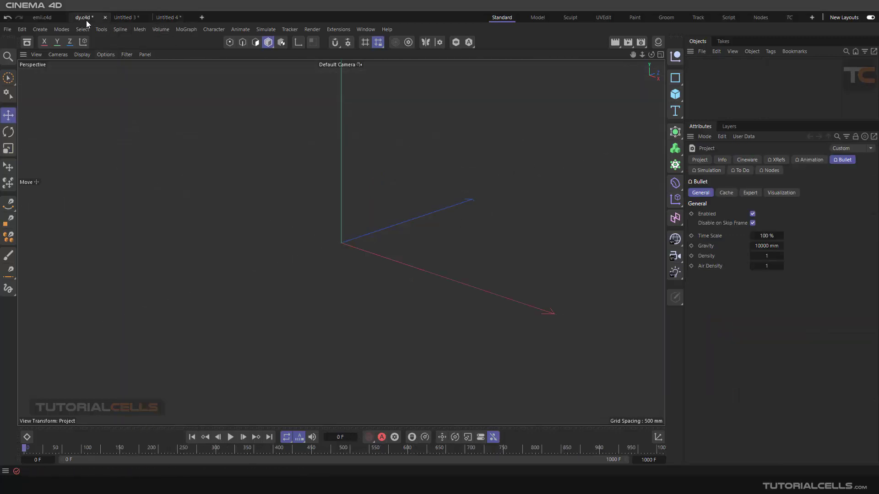
alt+drag(346, 211, 396, 259)
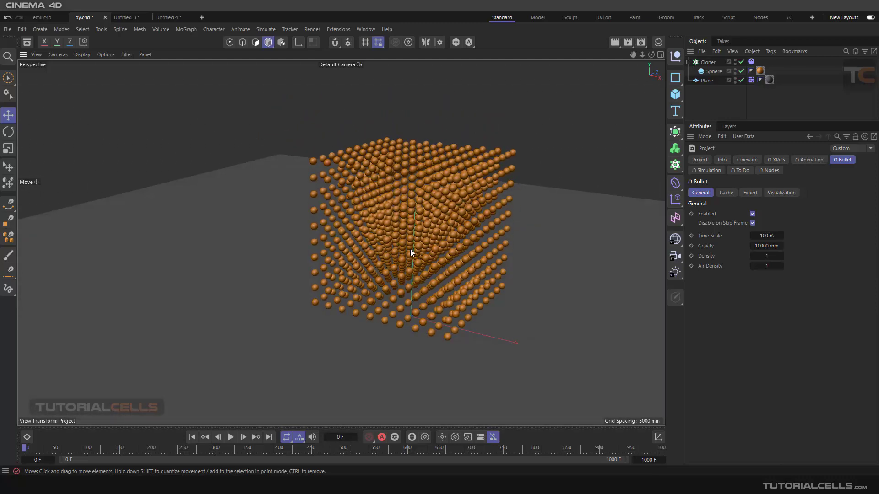
alt+right_drag(388, 188, 379, 234)
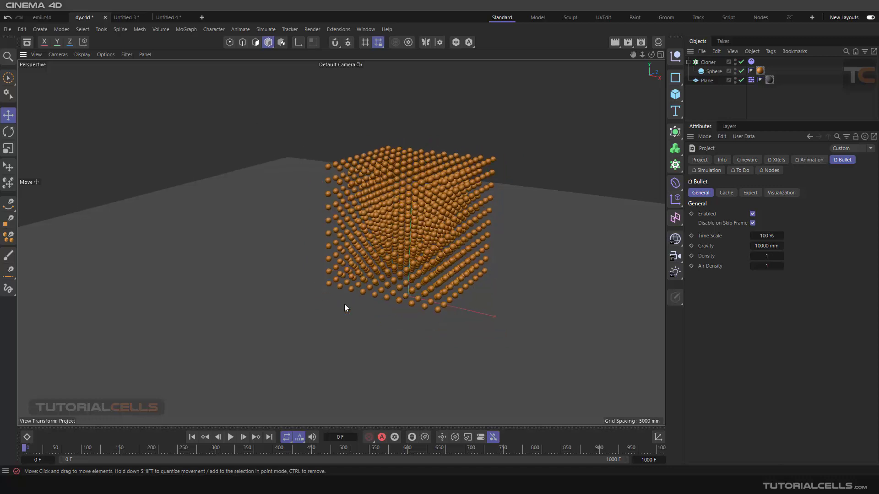
click(231, 438)
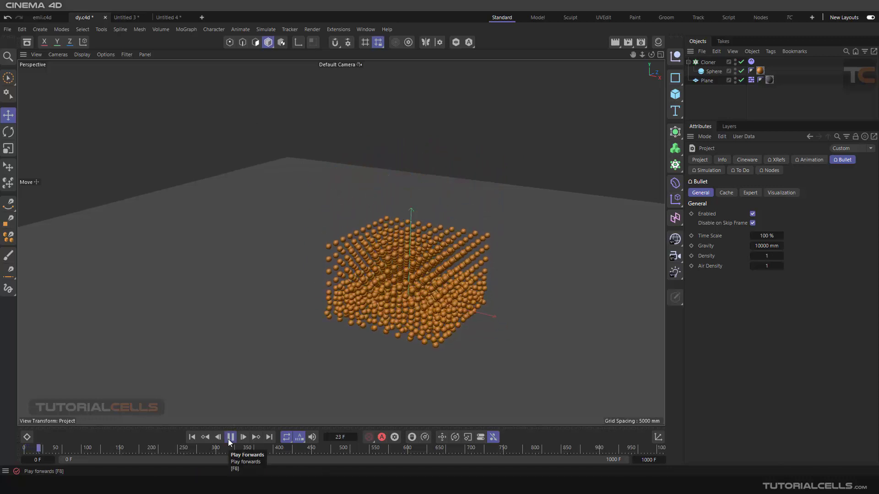
click(230, 437)
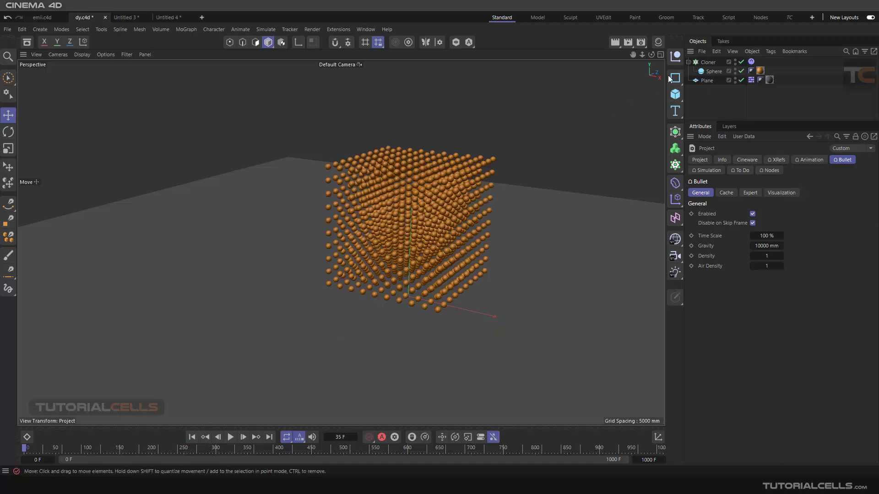
Step: Add an Arc spline, place it within the sphere grid, and enlarge it to a radius of about 2962 mm
drag(675, 78, 680, 95)
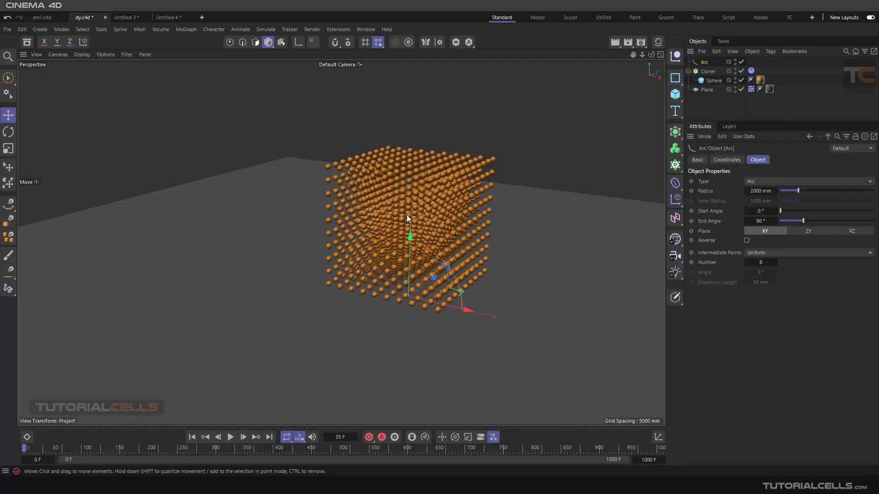
alt+drag(406, 215, 432, 271)
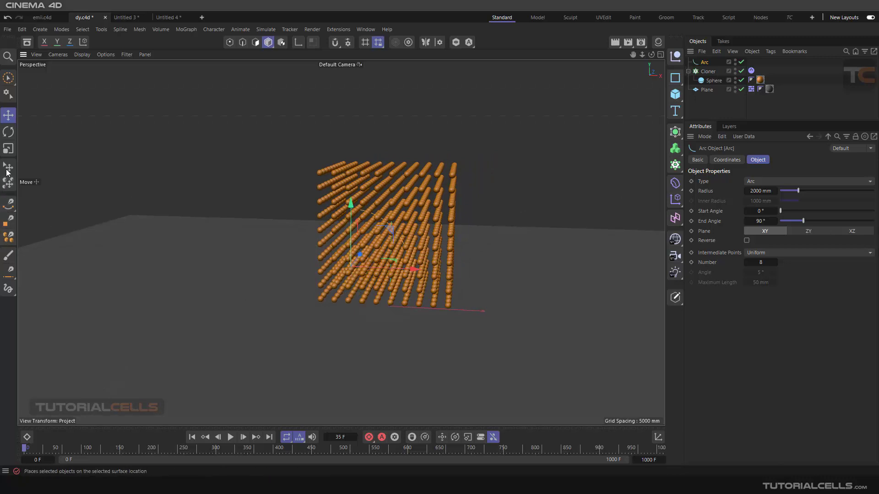
click(8, 148)
alt+drag(295, 139, 335, 263)
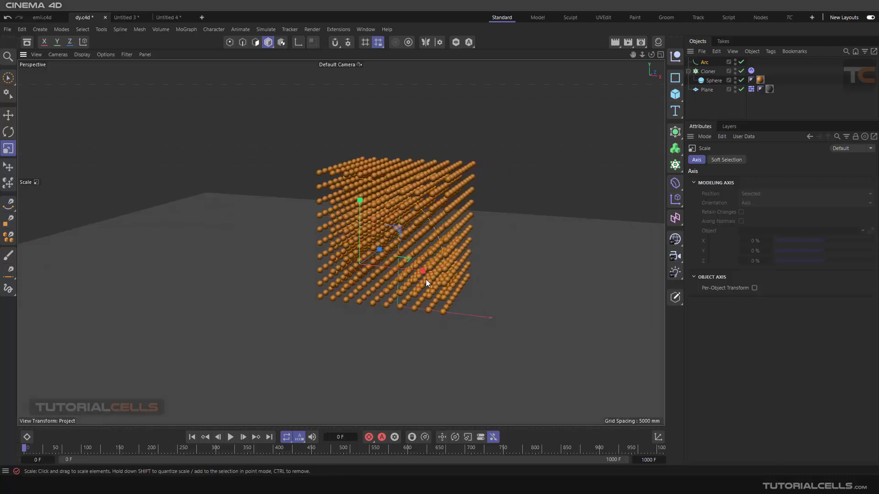
scroll(426, 279, up, 1)
Step: Disable the Cloner and add a Field Force object to the scene
click(741, 71)
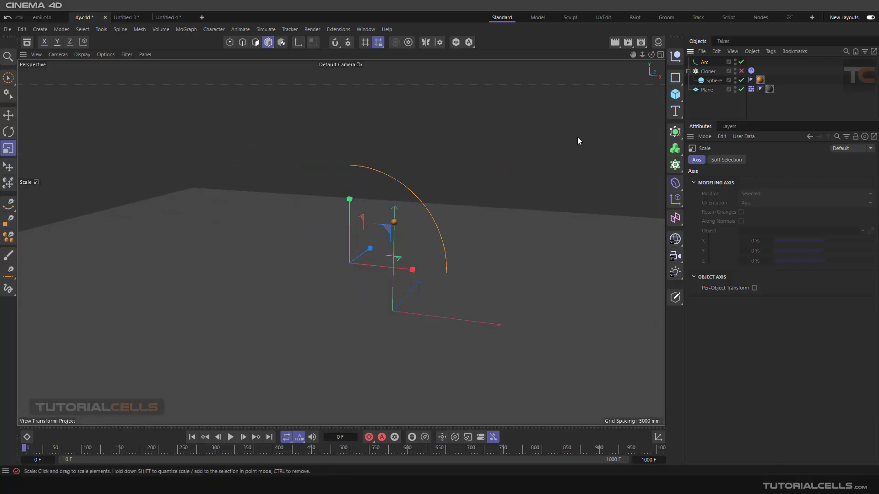
click(710, 105)
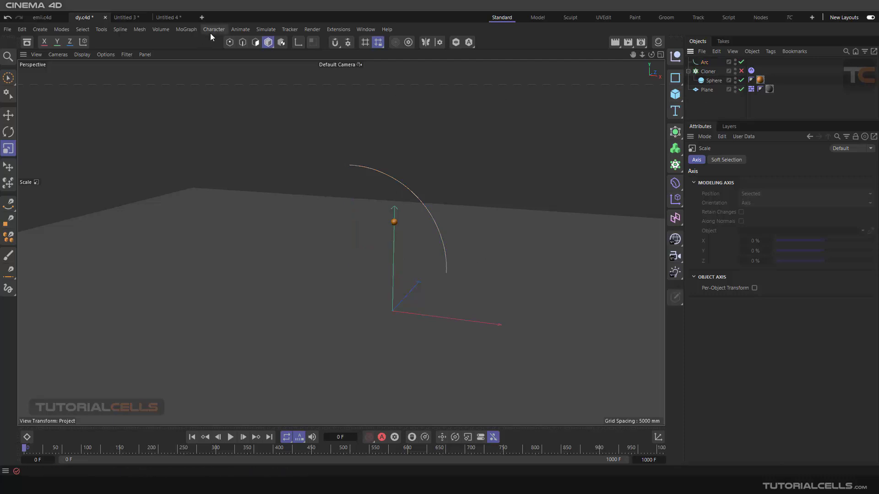
click(264, 29)
mouse_move(281, 47)
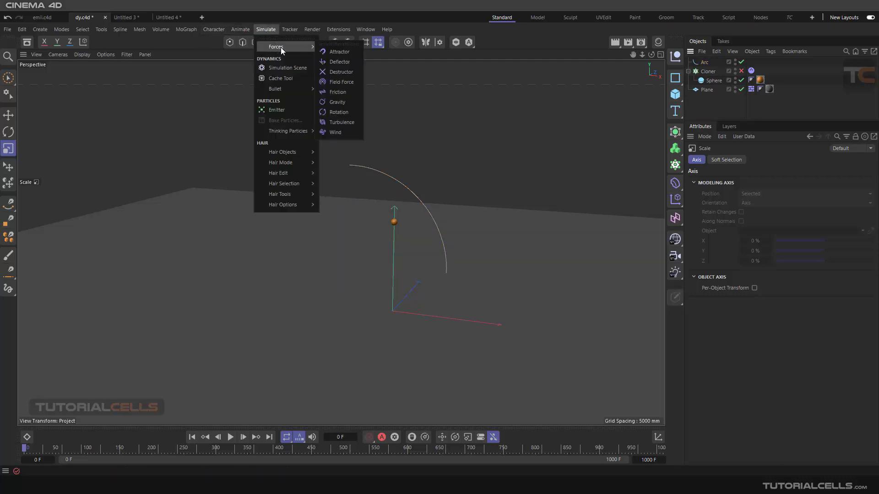
click(341, 82)
alt+drag(556, 183, 473, 293)
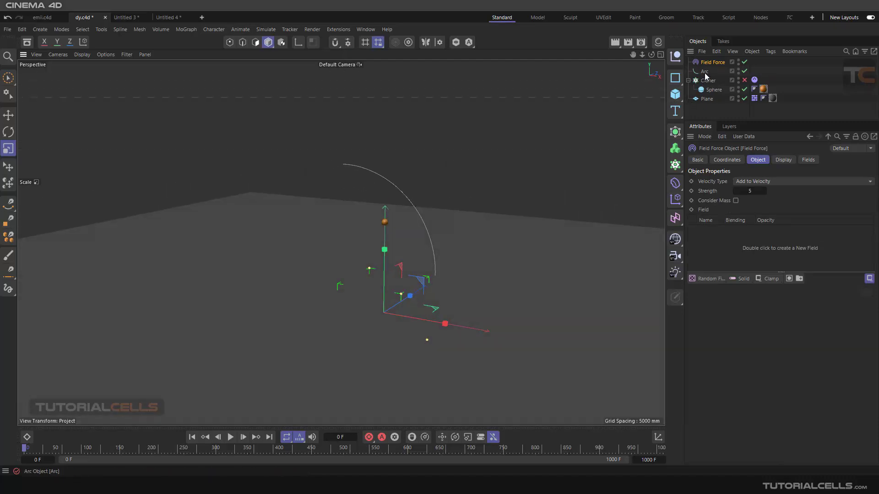
Step: Add the Arc spline as a field in the Field Force's field list
drag(705, 76, 726, 243)
scroll(382, 279, up, 4)
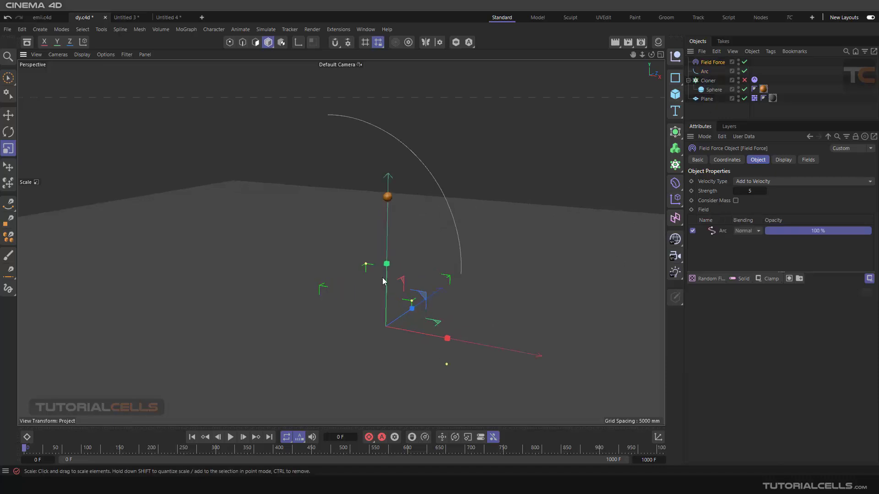
mouse_move(414, 266)
alt+mouse_down()
mouse_move(405, 252)
mouse_move(410, 268)
alt+mouse_up()
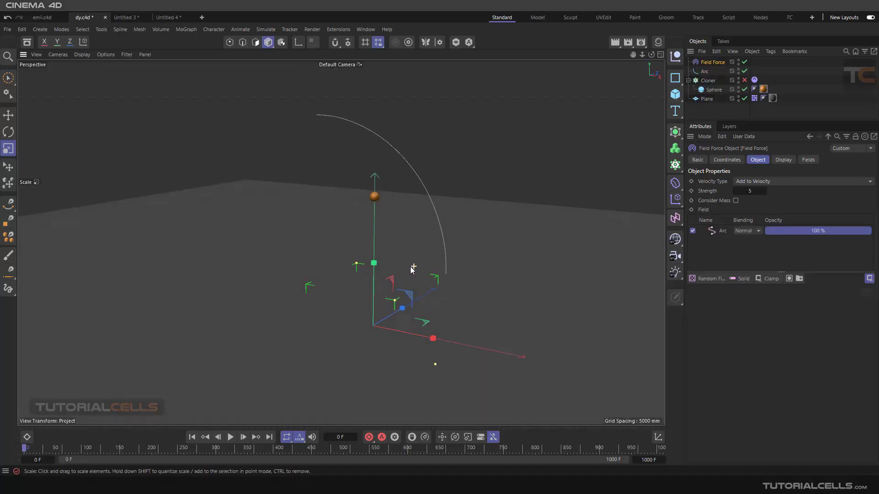
Step: Move the Field Force up beside the arc and scale up its volume
key(e)
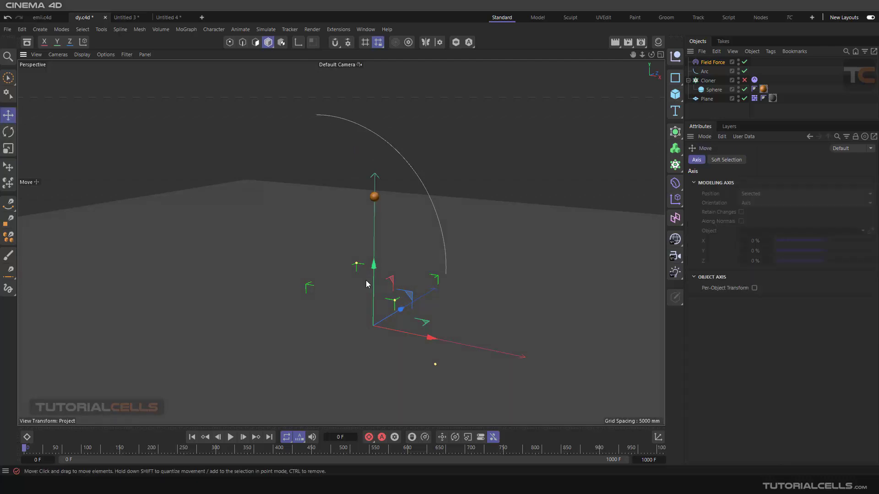
drag(371, 278, 381, 133)
alt+drag(363, 173, 379, 177)
scroll(379, 178, up, 2)
key(t)
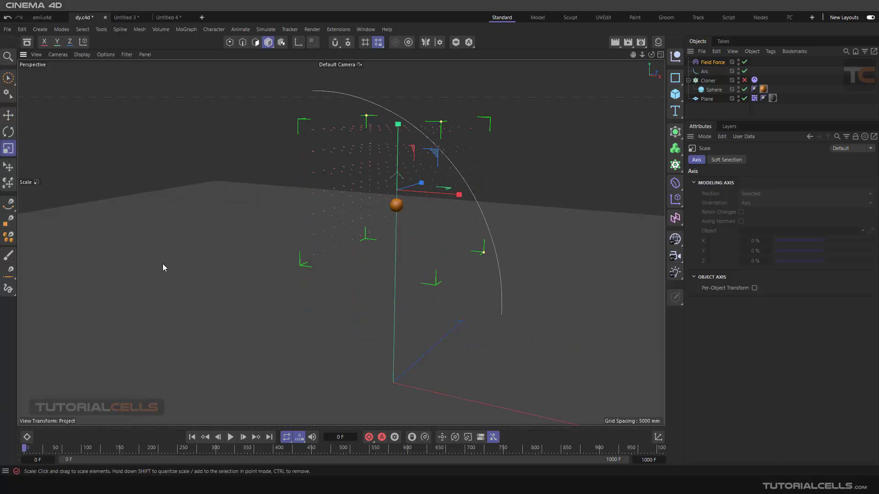
drag(163, 264, 387, 182)
scroll(385, 198, down, 5)
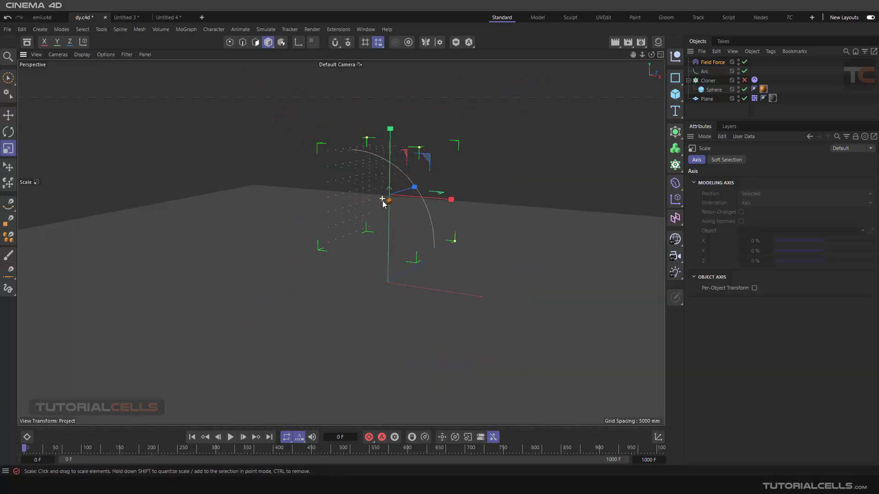
alt+middle_drag(357, 230, 380, 233)
scroll(380, 234, up, 4)
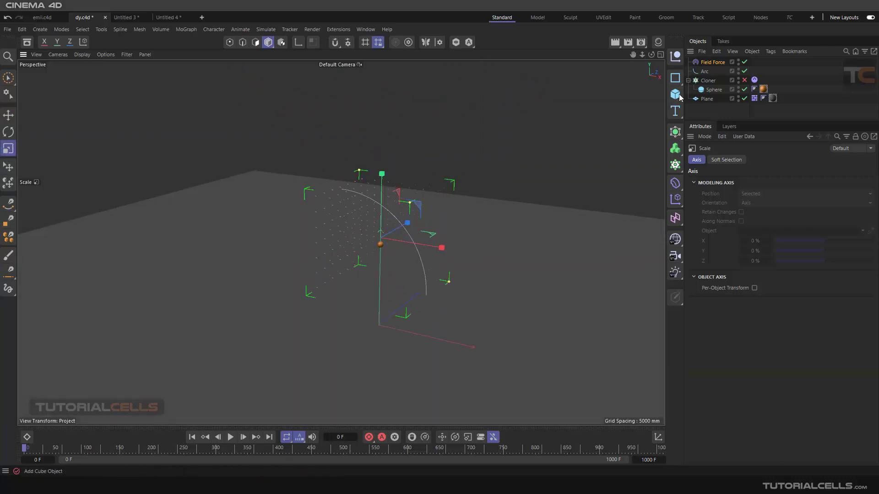
Step: Enlarge the Field Force's volume further so it surrounds the whole arc
click(705, 72)
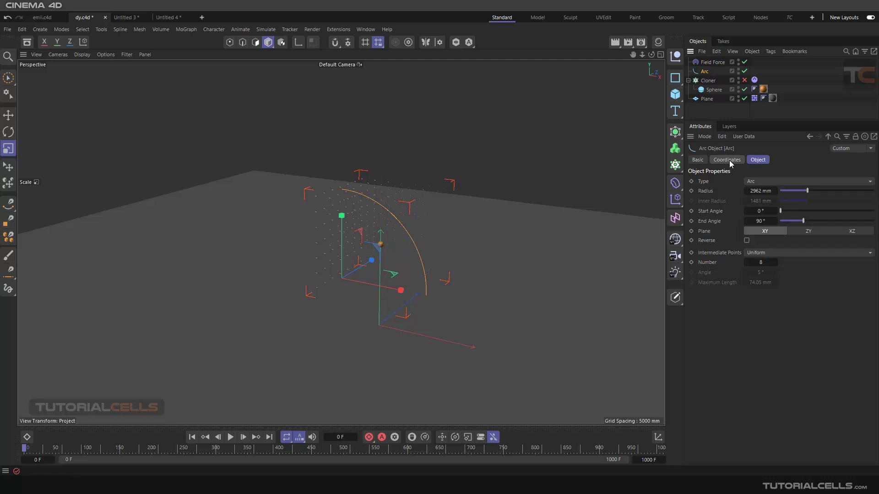
click(713, 63)
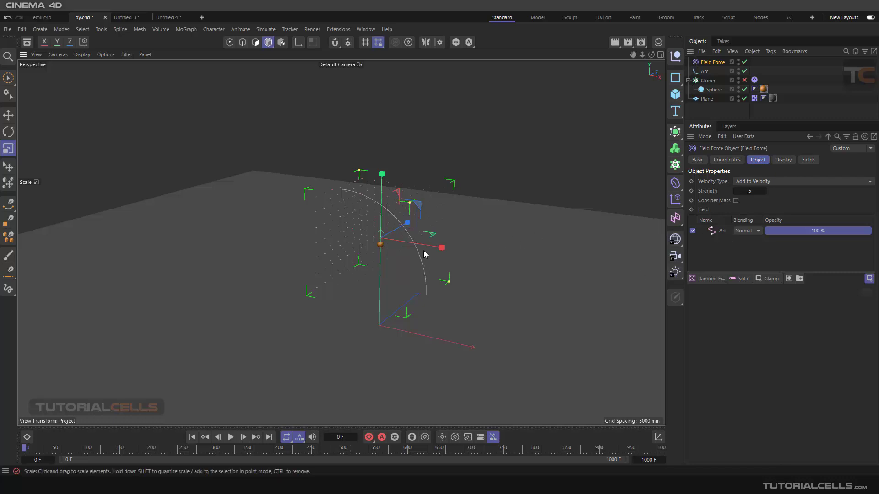
scroll(419, 248, up, 5)
scroll(418, 240, down, 5)
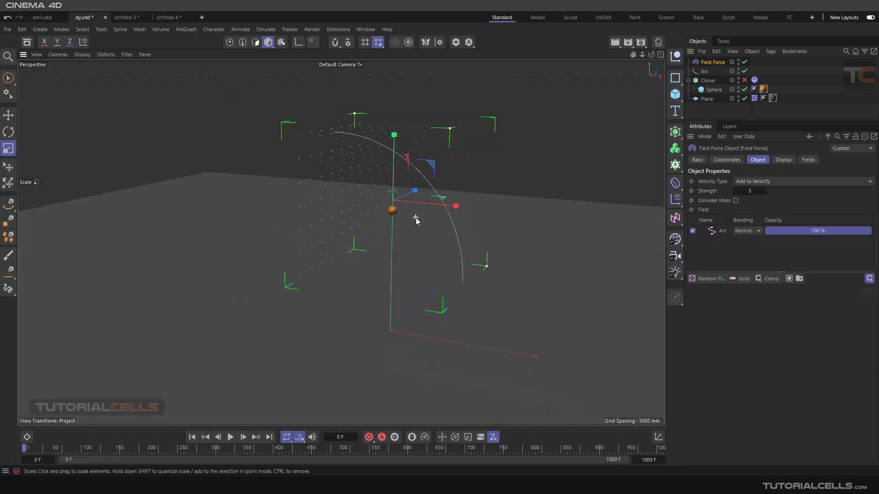
drag(242, 235, 377, 182)
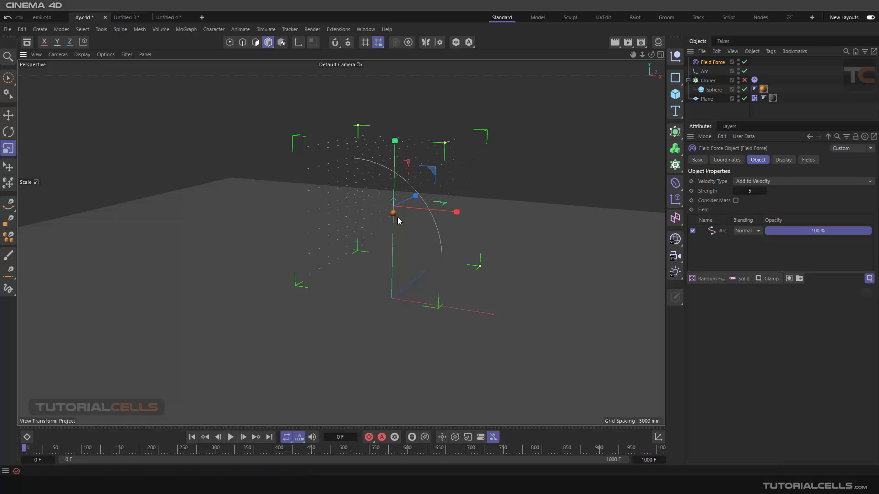
Step: Set the Field Force's strength to 33 and open the settings of its Arc spline field layer
mouse_move(400, 256)
alt+mouse_down()
mouse_move(405, 239)
mouse_move(398, 254)
mouse_move(374, 238)
mouse_move(398, 251)
alt+mouse_up()
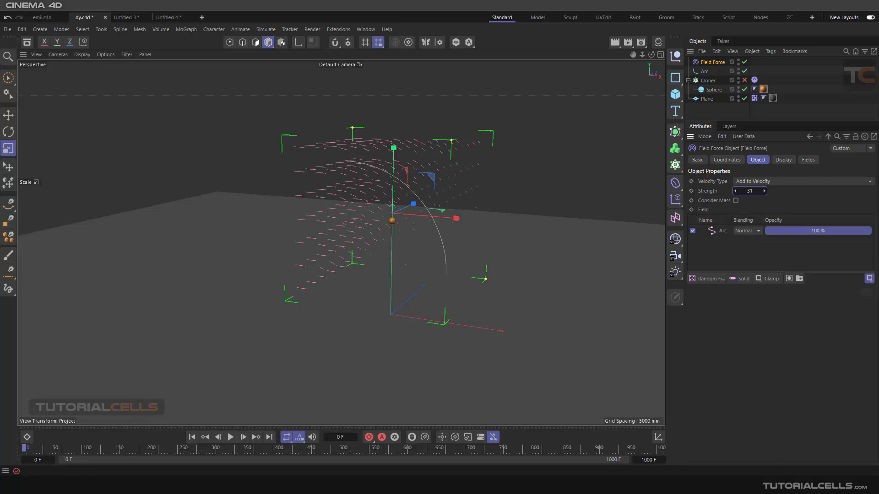
scroll(395, 211, up, 5)
alt+drag(395, 211, 394, 211)
click(720, 231)
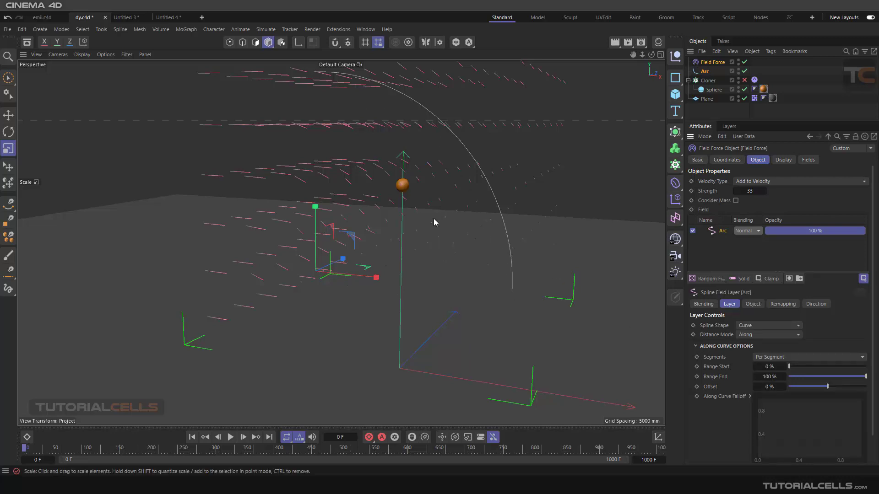
Step: Enable the Cloner and play the simulation to see the Arc-driven force act on the sphere grid
scroll(434, 223, down, 5)
scroll(451, 214, up, 1)
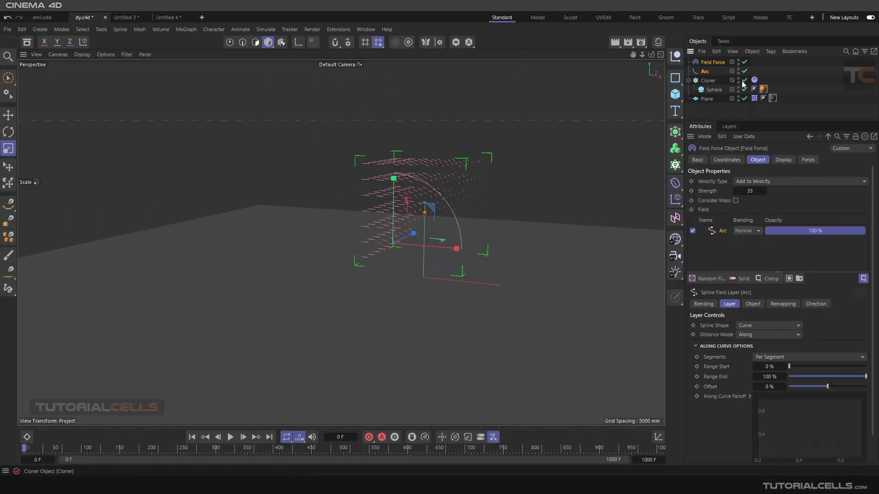
click(744, 80)
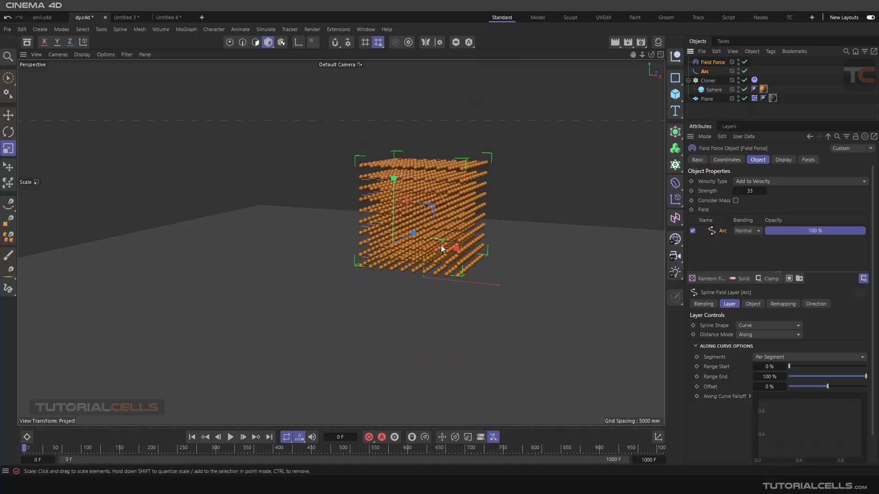
click(234, 439)
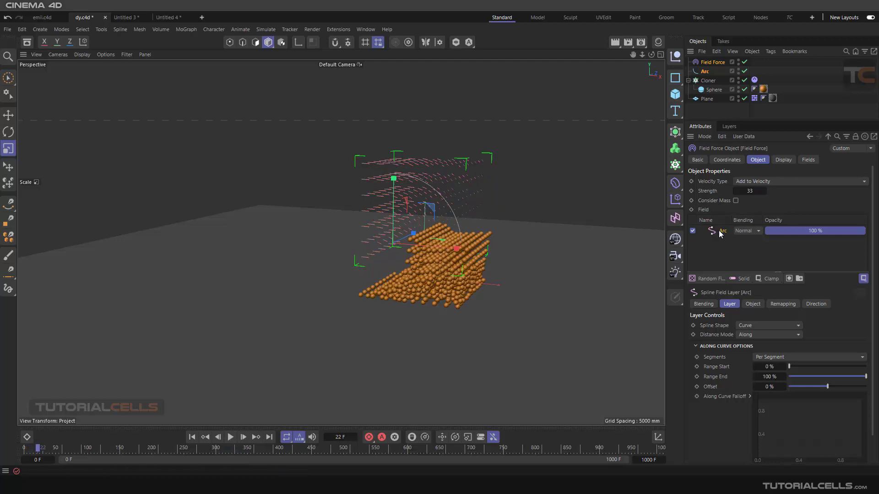
Step: Show the Arc spline layer's direction settings and replay the simulation from the first frame, rewinding once it has been watched
click(814, 304)
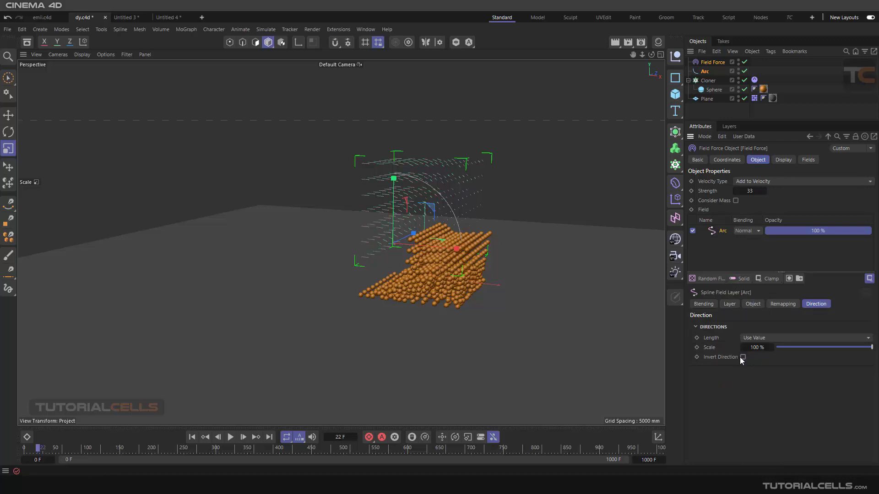
click(229, 437)
click(193, 438)
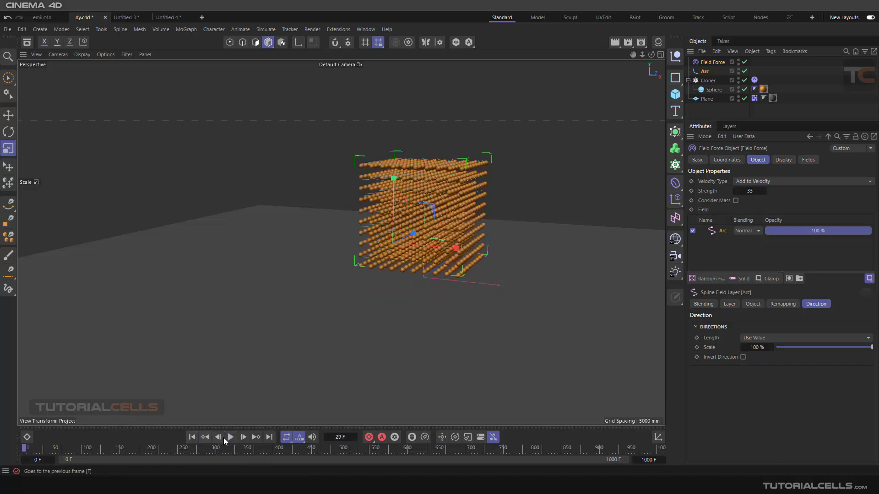
click(230, 437)
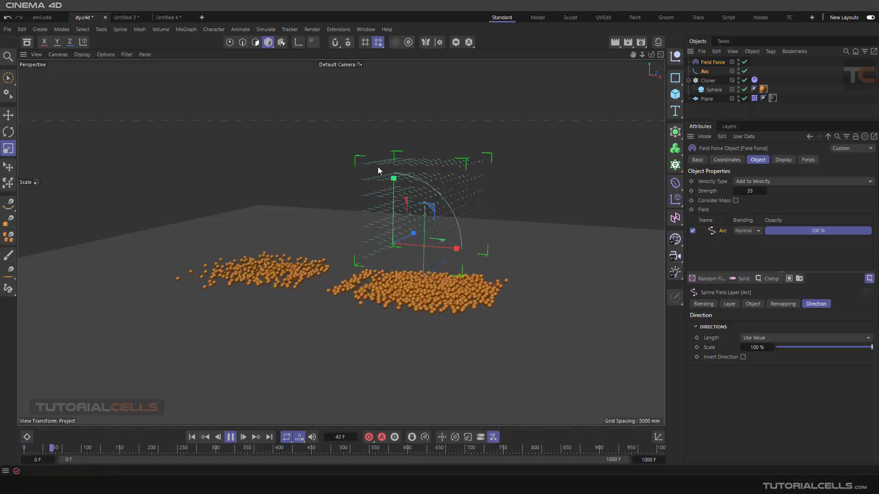
click(230, 438)
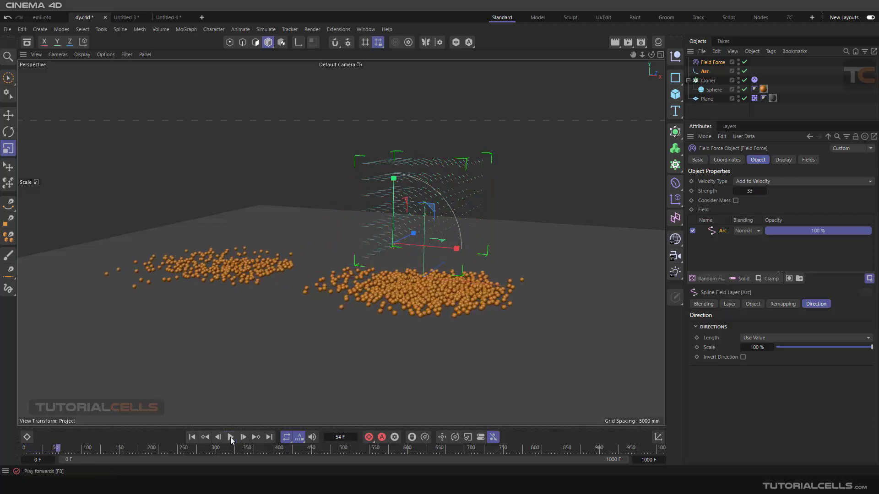
click(192, 437)
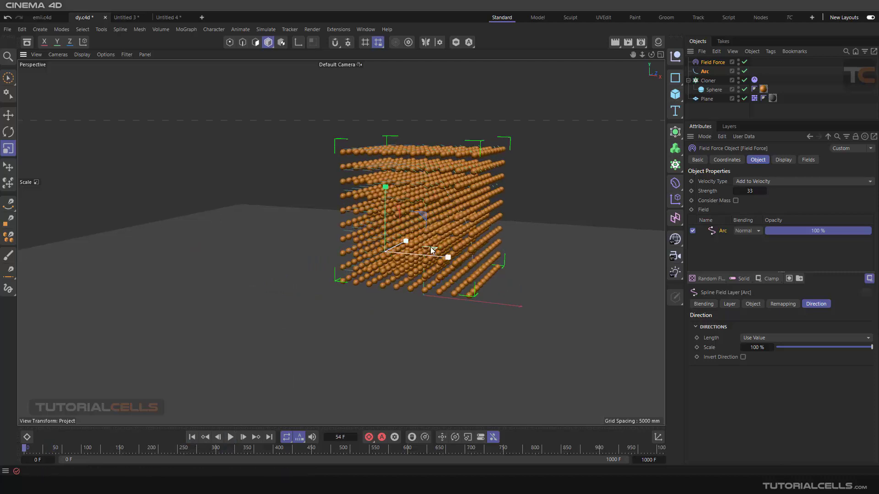
Step: Set the Field Force's strength to 84, test the simulation twice, and rewind to the first frame
mouse_move(426, 240)
alt+mouse_down()
mouse_move(417, 227)
mouse_move(426, 243)
mouse_move(423, 231)
alt+mouse_up()
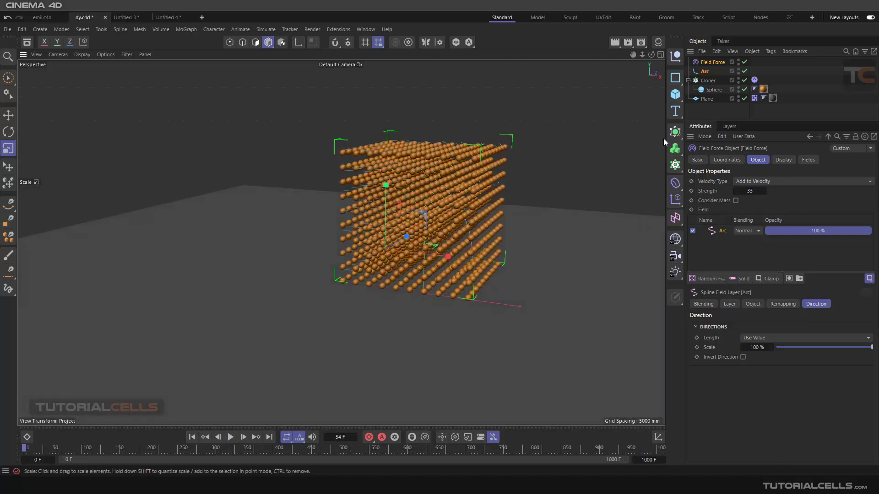
drag(746, 191, 751, 192)
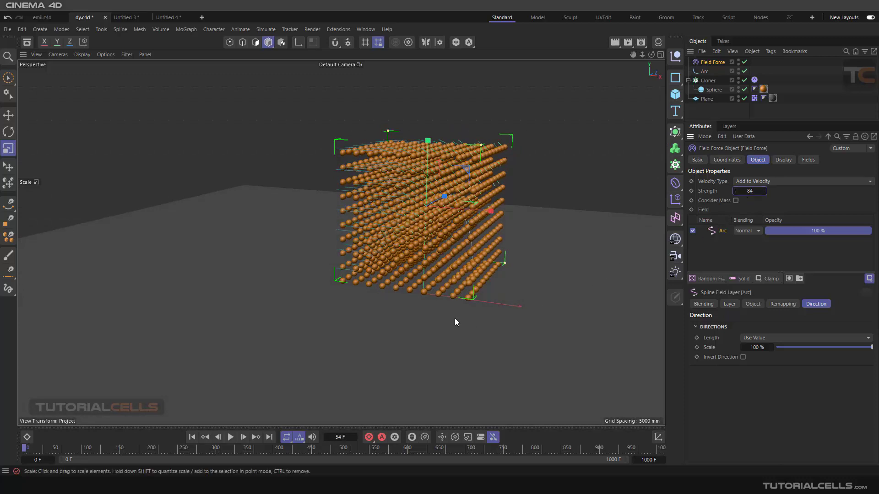
click(230, 438)
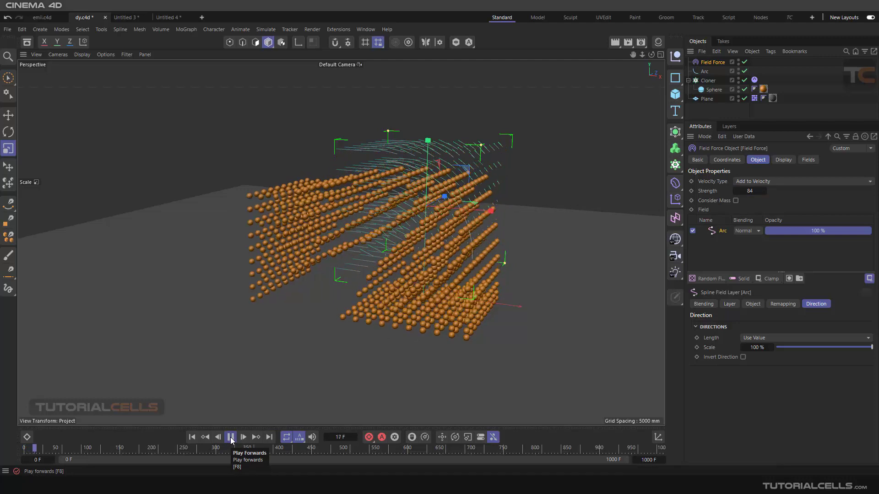
click(231, 438)
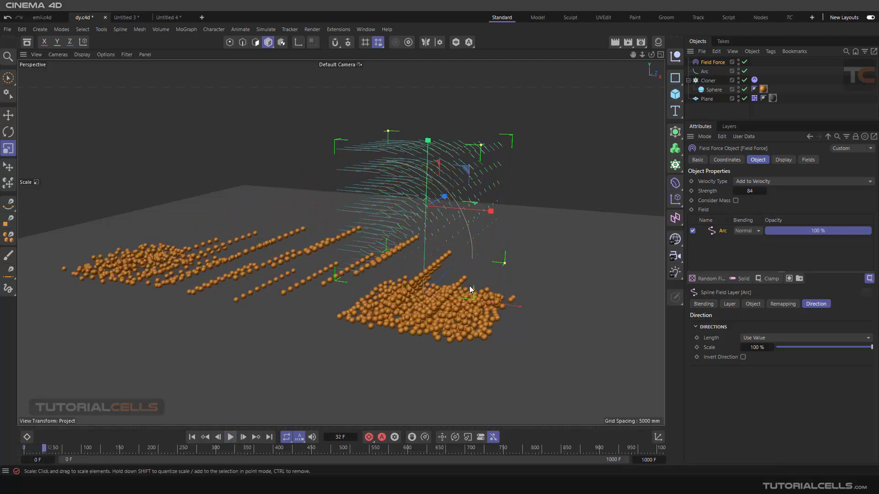
click(230, 437)
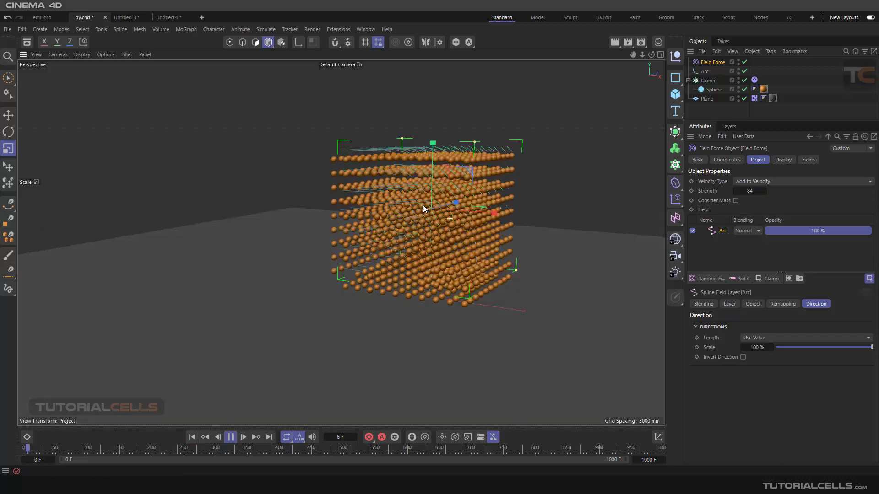
click(231, 438)
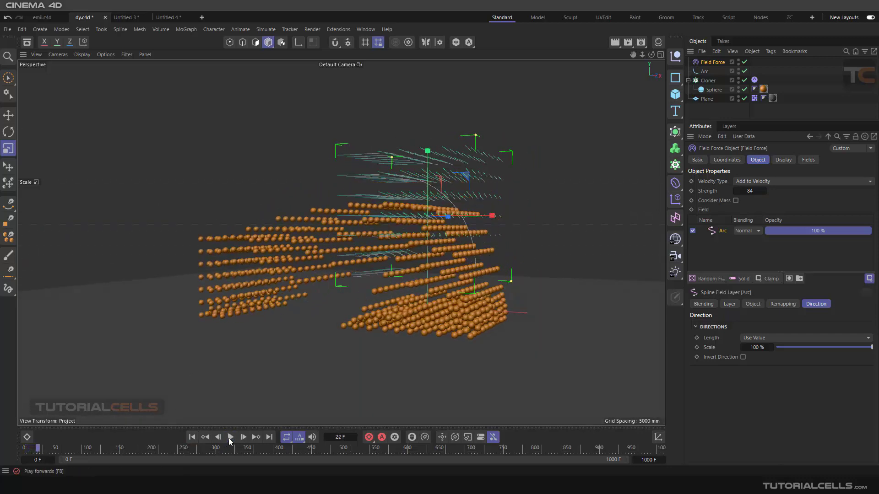
click(191, 437)
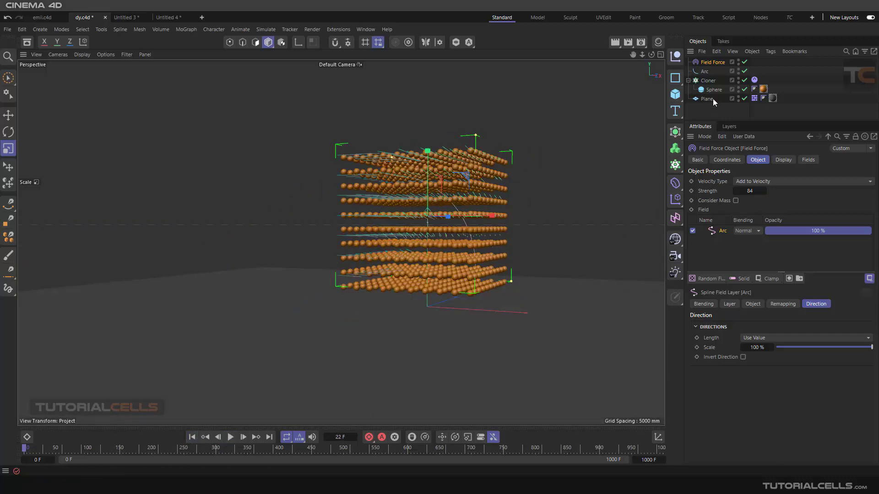
Step: Set Follow Position to 2 in the Force settings of the Cloner's Dynamics Body tag and play the simulation
click(755, 80)
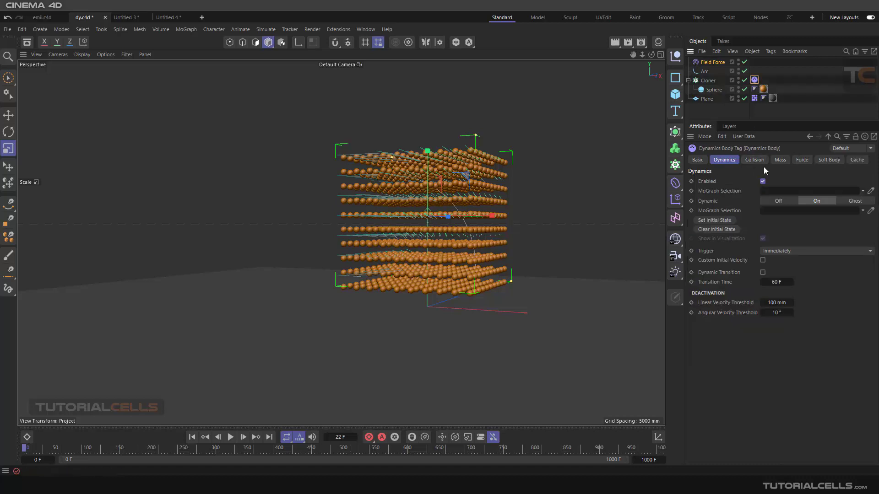
click(801, 159)
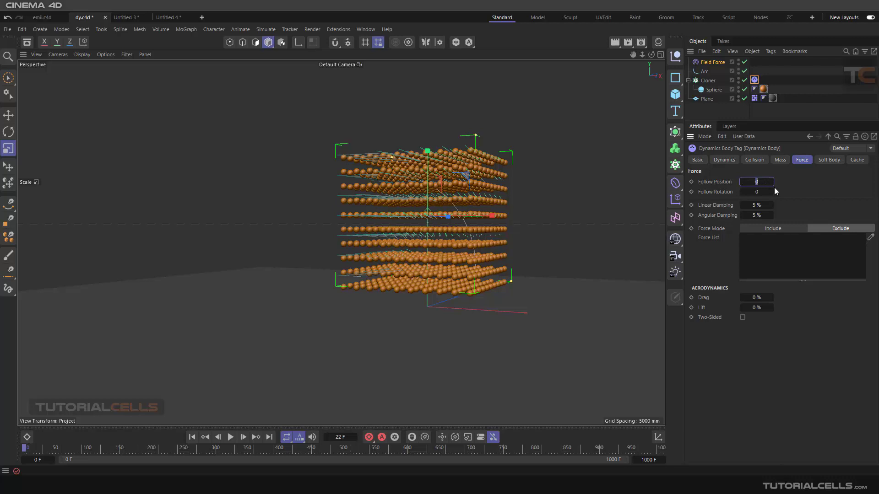
click(759, 192)
click(757, 182)
text(2)
key(Return)
click(230, 437)
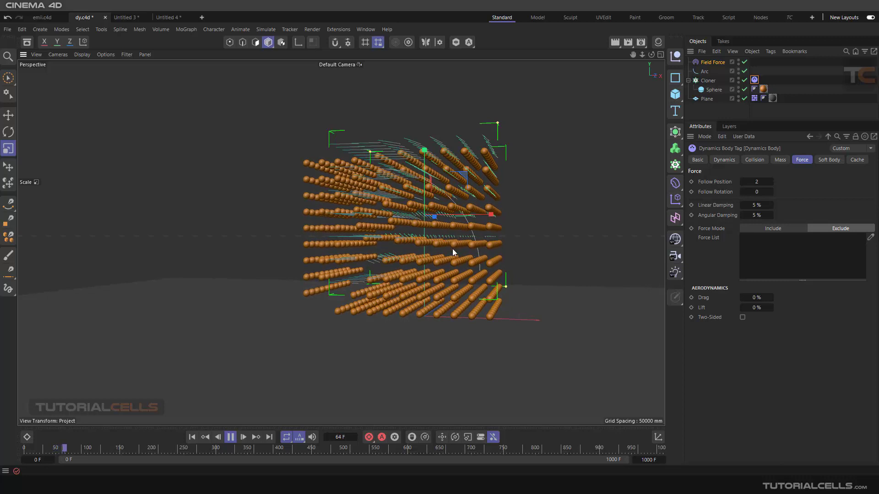
Step: Set the Dynamics Body tag's Follow Position to 1 during playback, stop the simulation and rewind to the first frame
click(745, 181)
text(1)
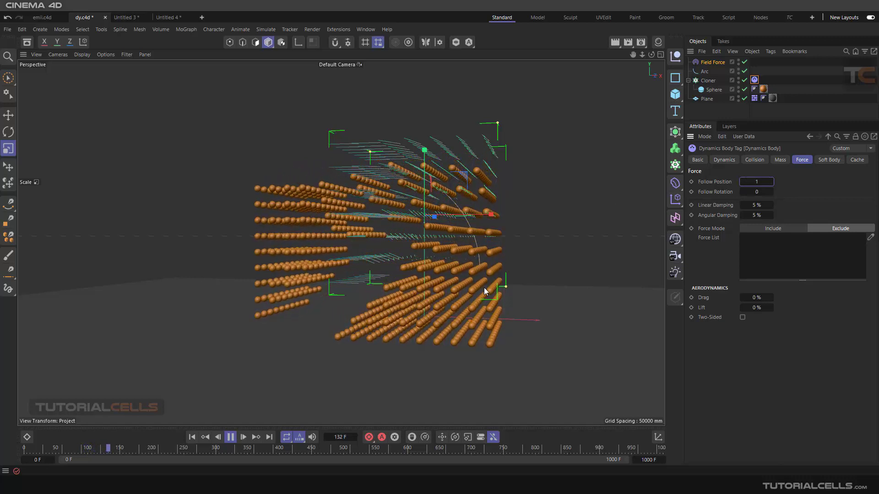
click(231, 438)
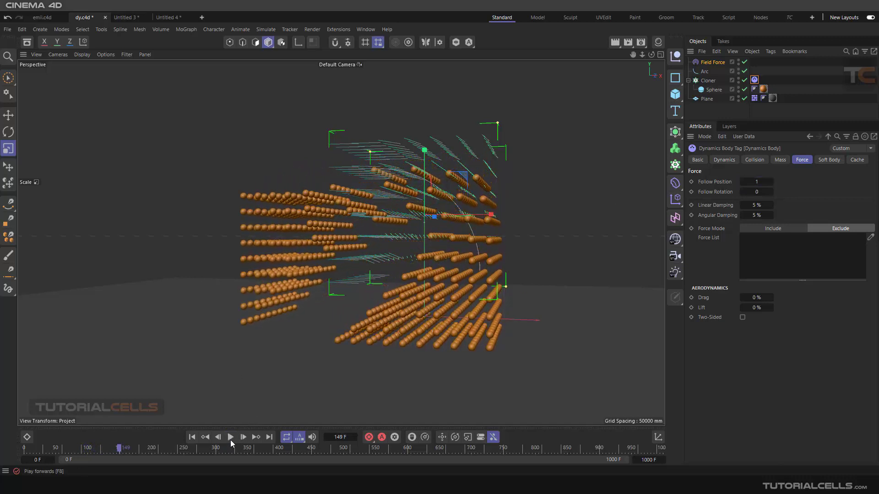
click(192, 438)
Step: Move the Field Force straight up above the sphere grid and run the simulation for about 54 frames
alt+drag(418, 254, 378, 293)
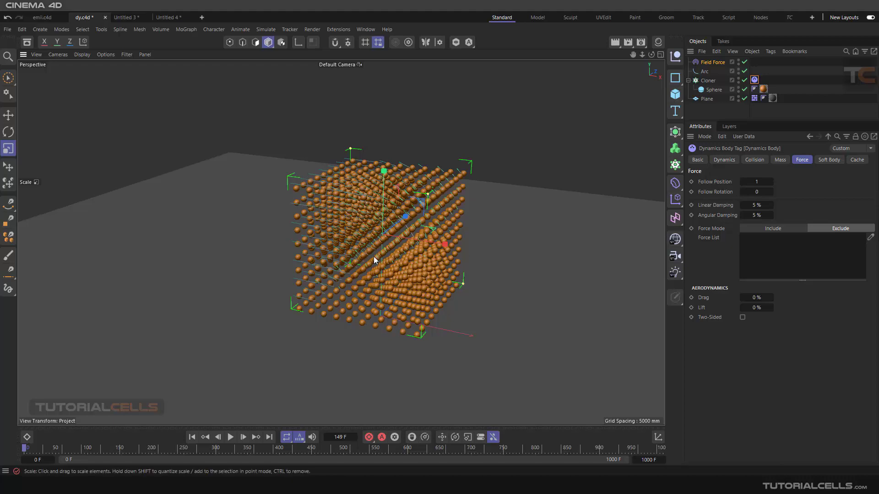
mouse_move(373, 256)
alt+mouse_down()
mouse_move(241, 261)
mouse_move(392, 245)
mouse_move(365, 251)
alt+mouse_up()
scroll(372, 285, up, 2)
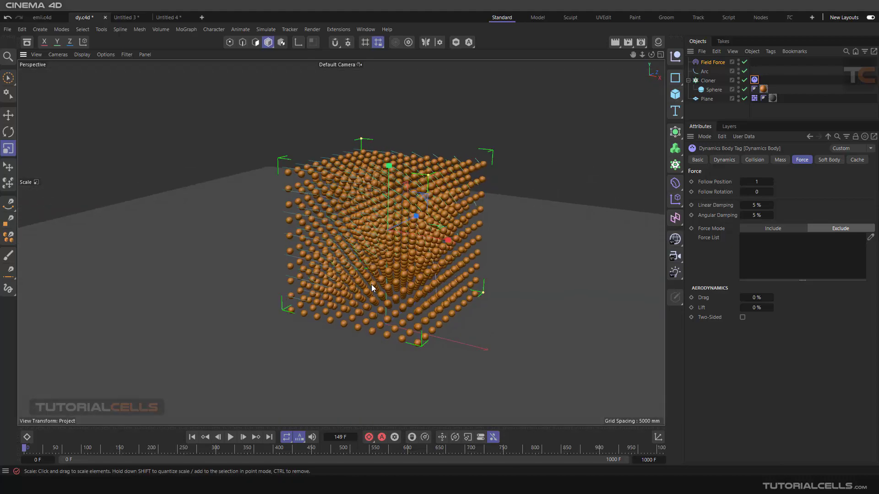
scroll(372, 285, down, 5)
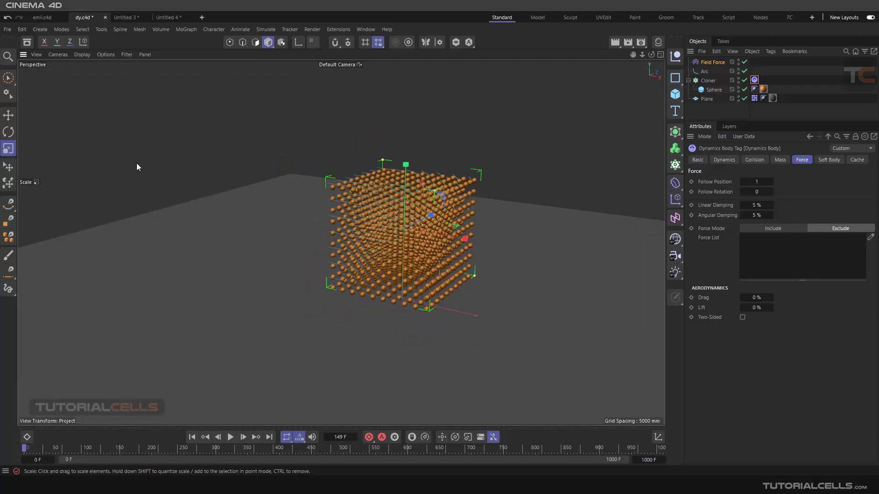
key(e)
drag(405, 170, 390, 62)
click(231, 437)
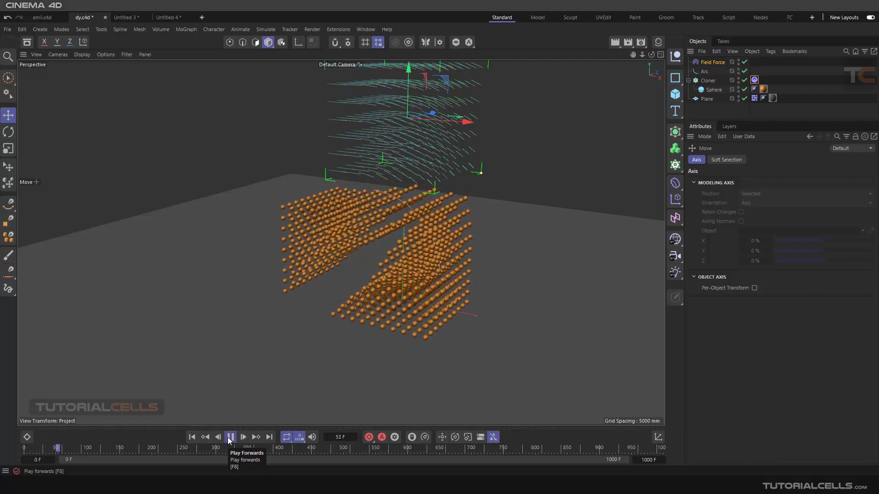
click(230, 438)
Step: Add a Box Field to limit the Field Force and replay the simulation from the first frame
alt+drag(392, 246, 400, 204)
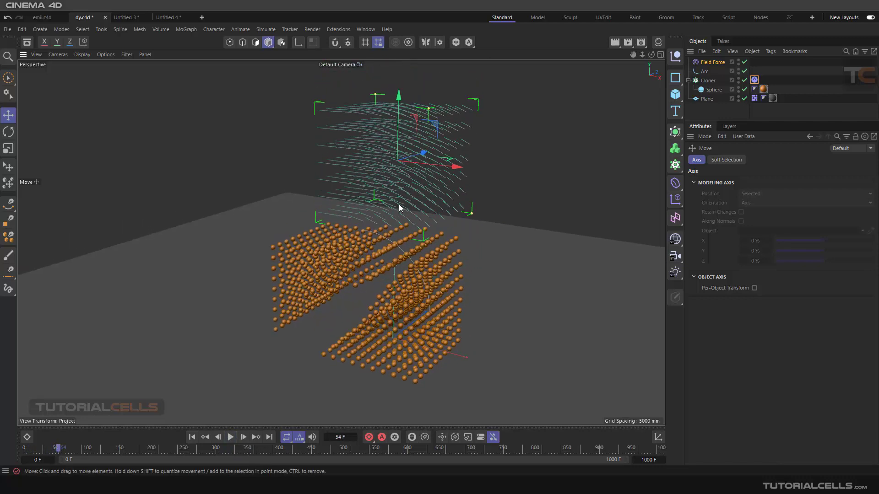
click(712, 62)
click(814, 161)
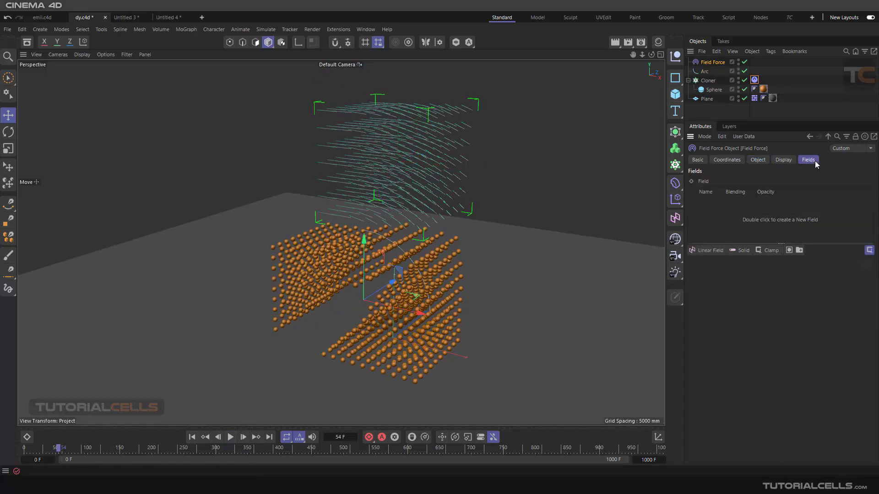
click(709, 251)
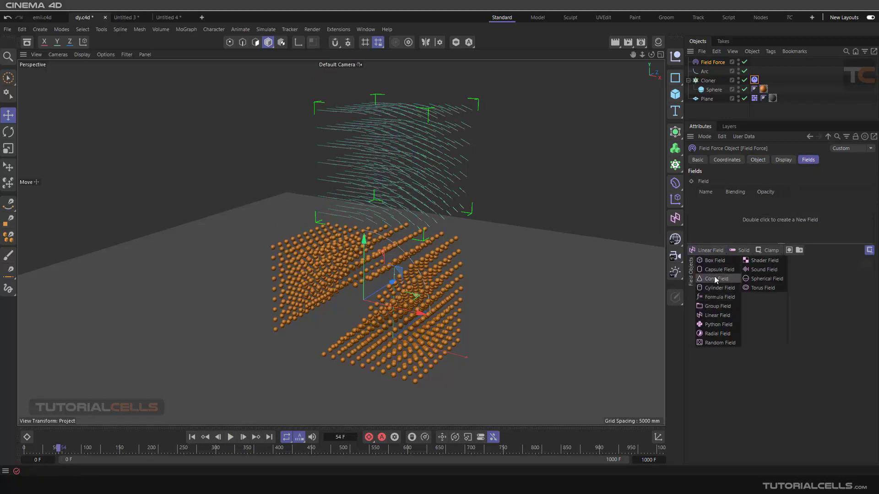
click(716, 261)
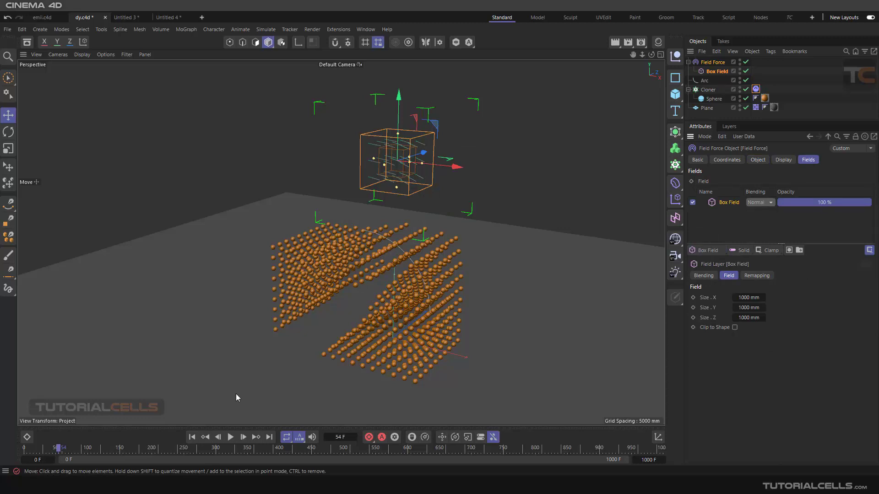
click(192, 437)
click(231, 438)
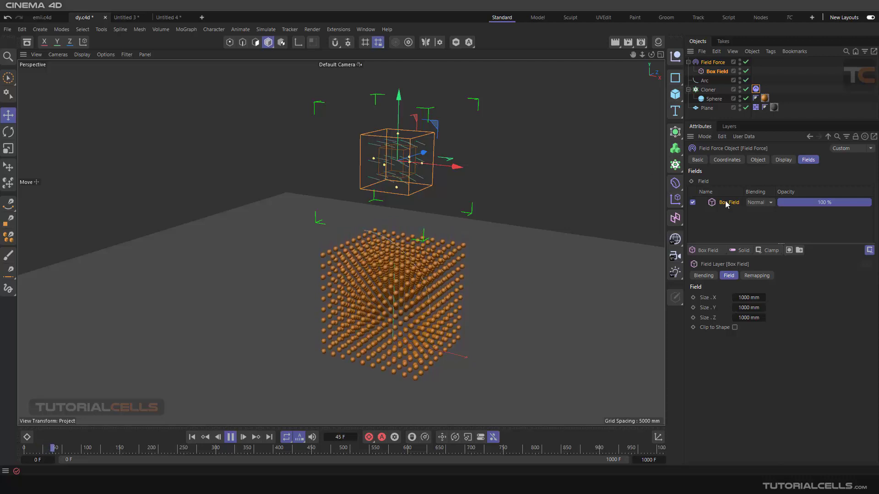
Step: Set the Cloner's Dynamics Body Follow Position to 0 during playback, stop and rewind the simulation, and reselect the Field Force
click(756, 88)
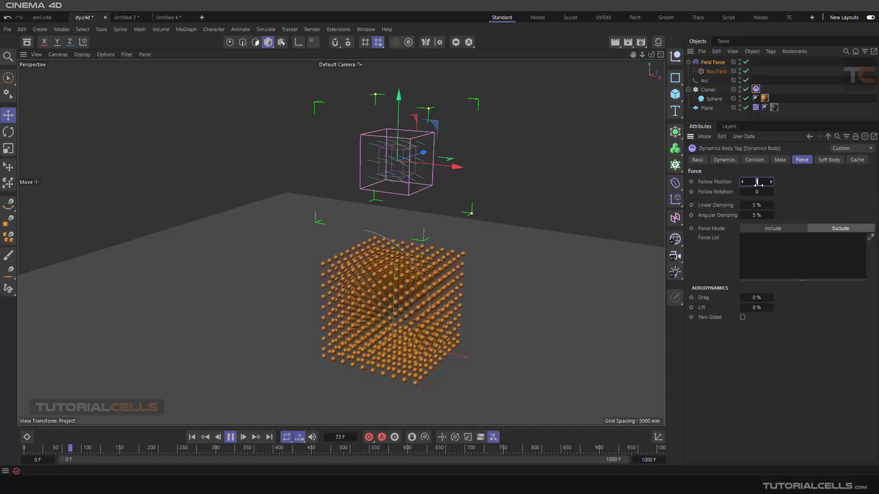
text(0)
key(Return)
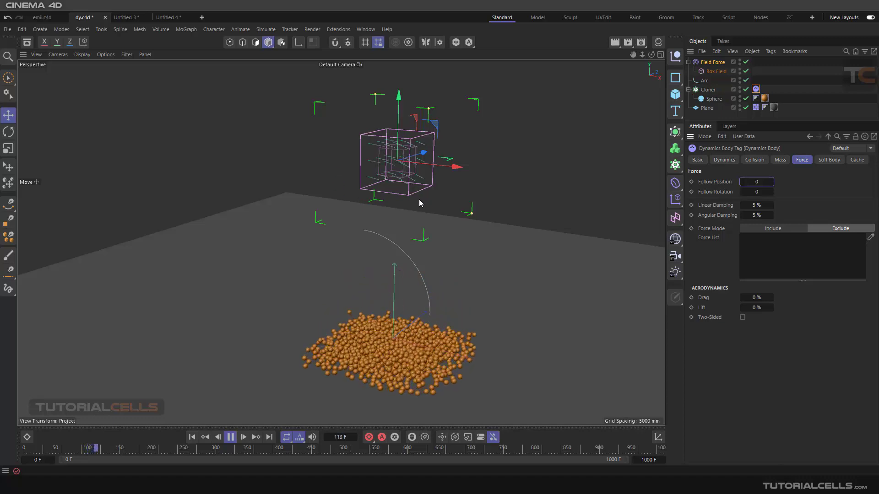
click(231, 437)
click(205, 438)
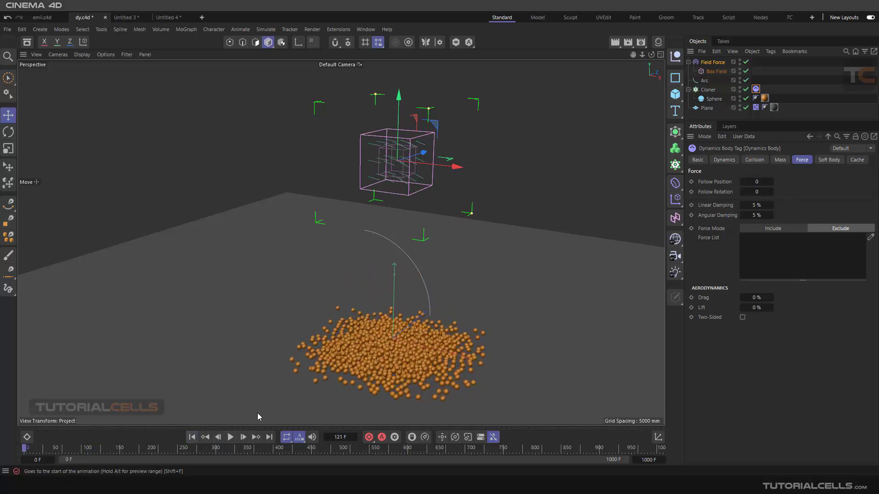
click(714, 63)
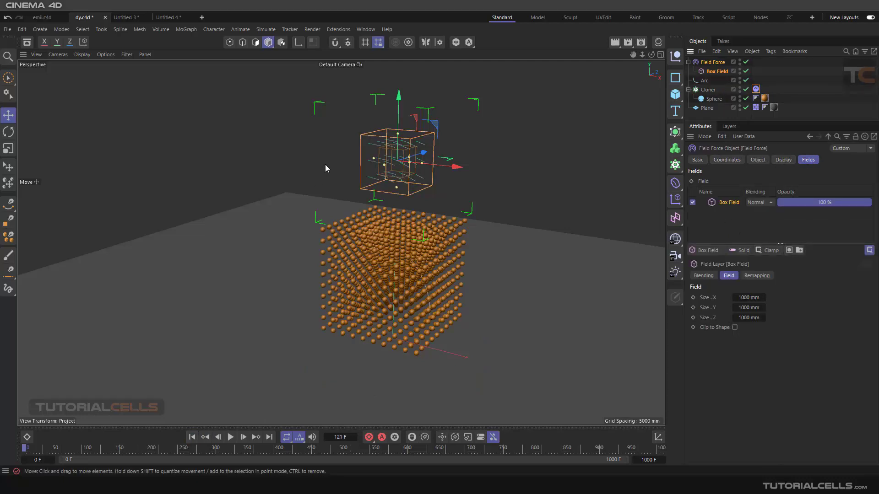
Step: Create a new empty project and hide the grid in its viewport
click(201, 17)
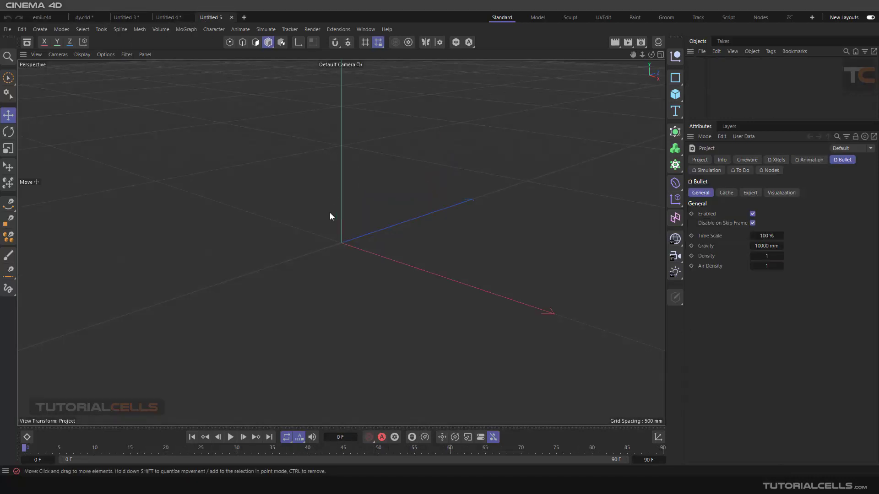
click(128, 54)
click(133, 117)
alt+middle_drag(369, 220, 380, 248)
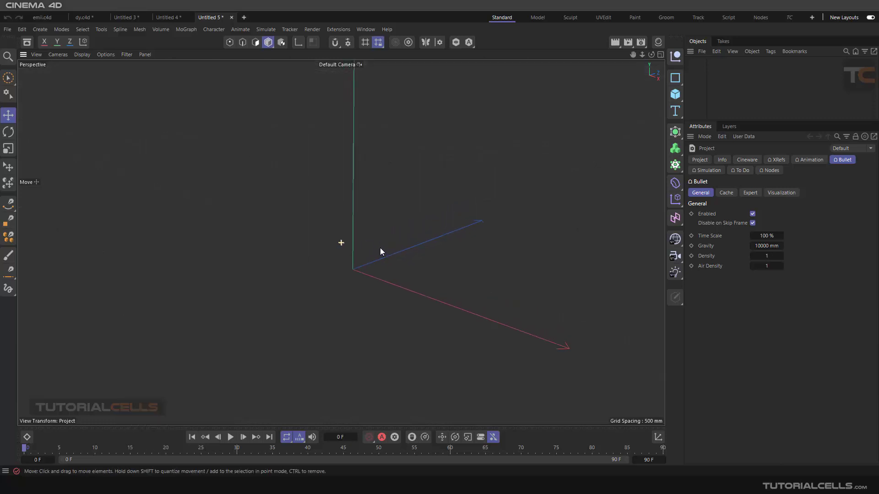
Step: Add a Volume Builder and view its Volume Type options, leaving Signed Distance Field selected
click(675, 151)
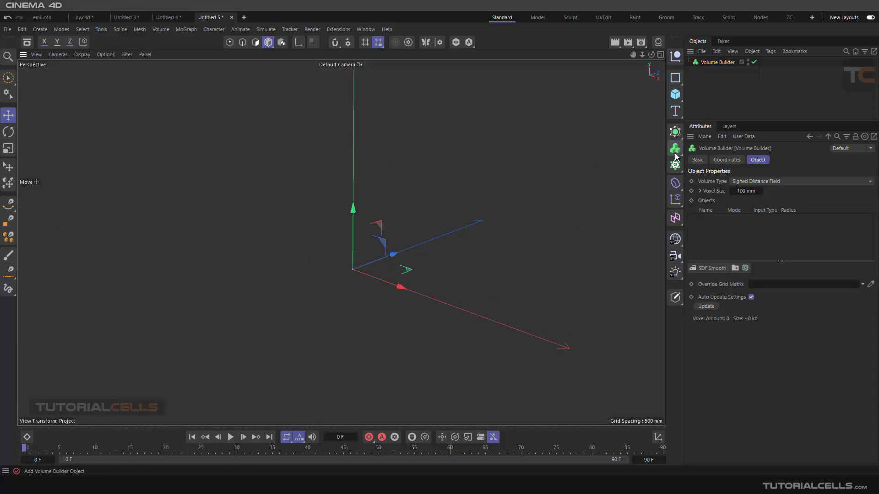
click(750, 183)
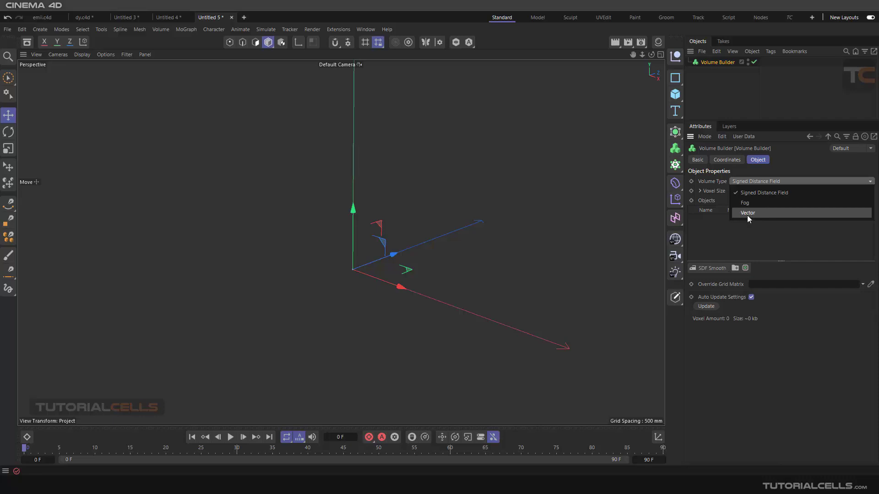
click(720, 235)
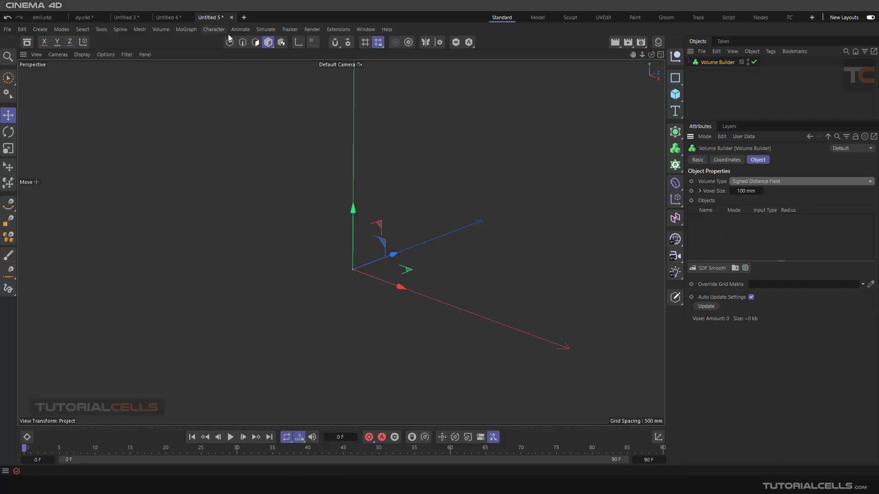
Step: Add a Random Field and make it a child of the Volume Builder
click(676, 219)
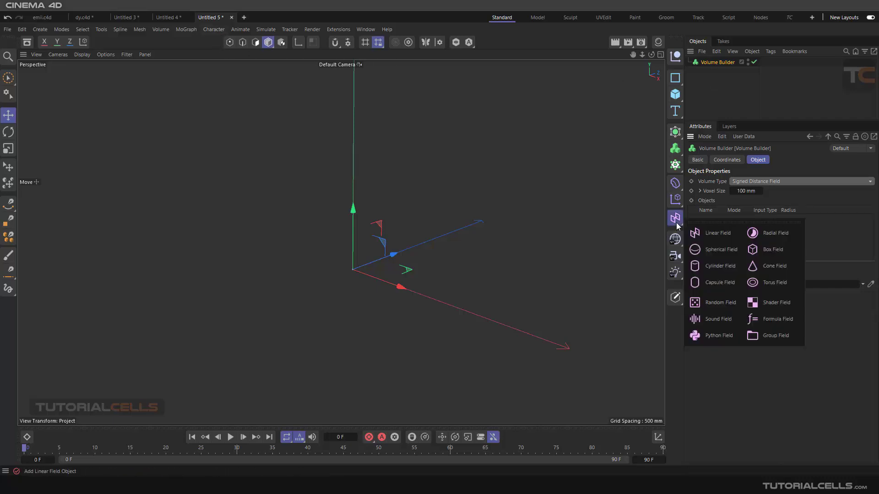
click(707, 303)
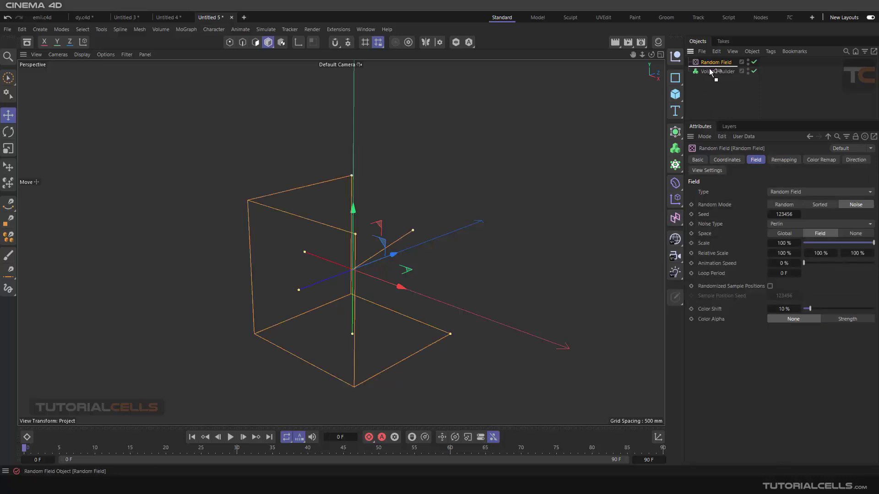
drag(711, 71, 711, 72)
mouse_move(432, 226)
alt+mouse_down()
mouse_move(356, 220)
mouse_move(414, 188)
mouse_move(421, 238)
mouse_move(440, 239)
alt+mouse_up()
alt+middle_drag(440, 235, 458, 227)
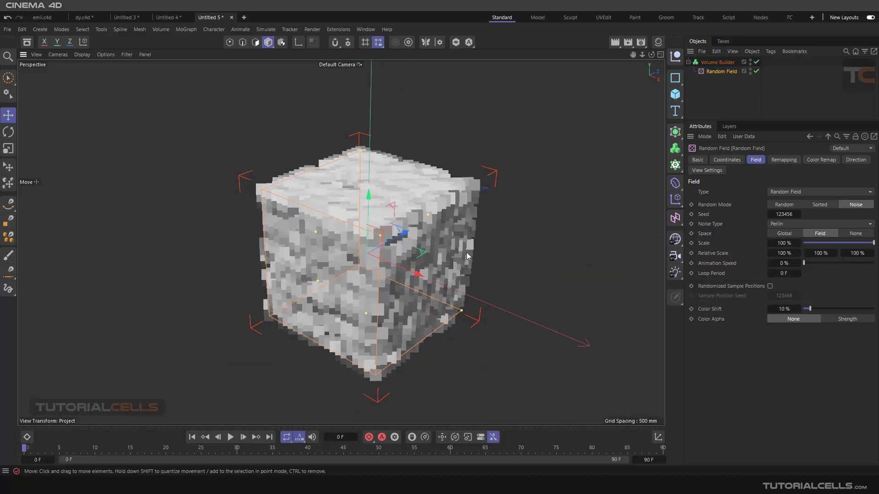
scroll(438, 242, down, 5)
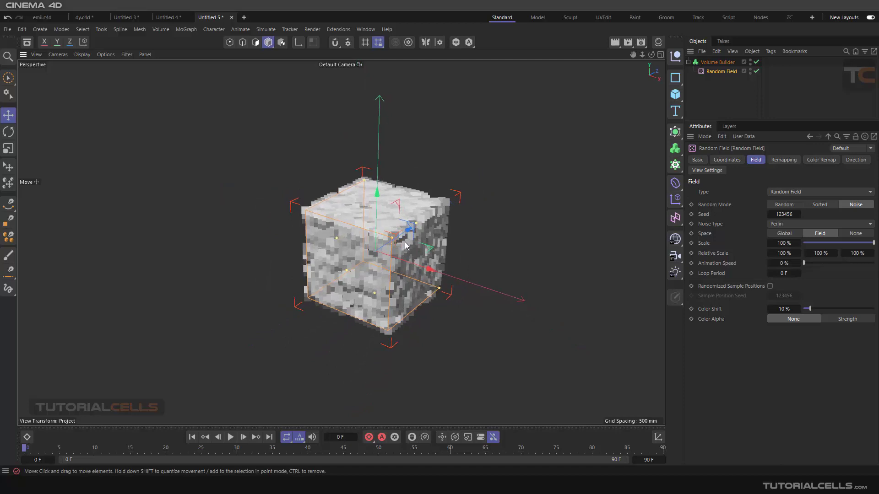
Step: Add a particle Emitter and move it backwards along Z until it sits outside the volume cube, aimed at it
click(265, 29)
mouse_move(279, 47)
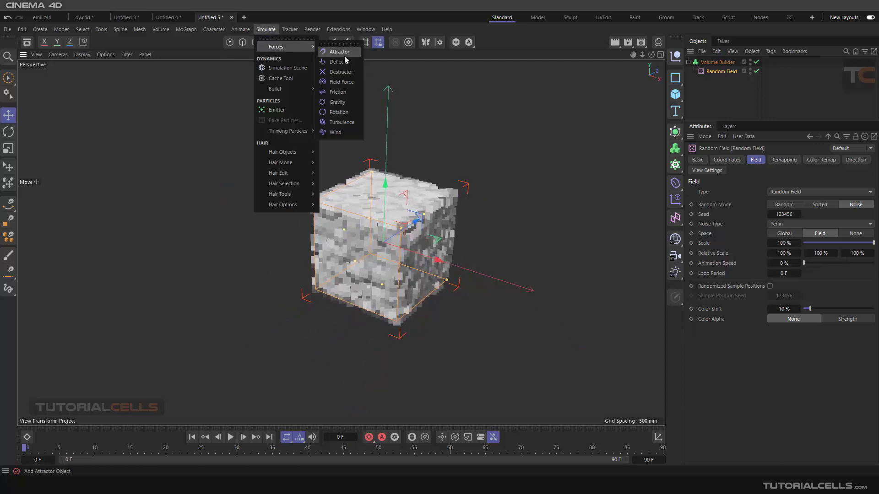
click(276, 110)
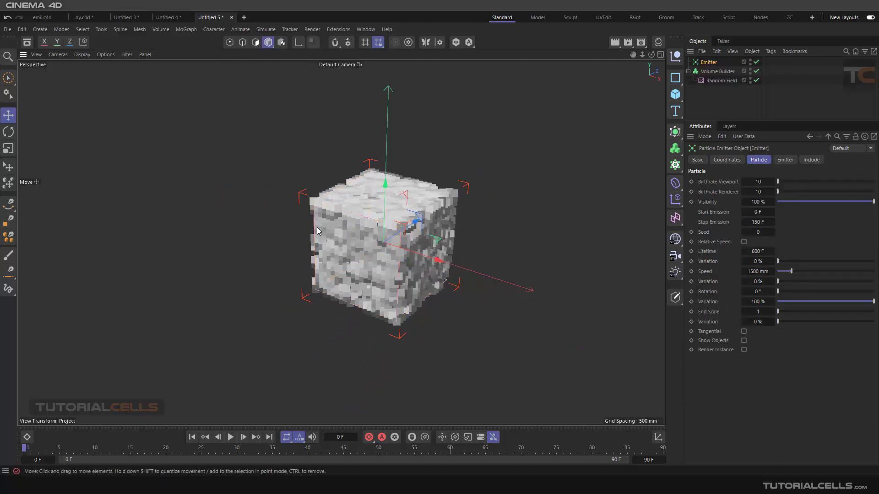
alt+drag(249, 193, 237, 222)
drag(439, 264, 380, 257)
alt+middle_drag(380, 257, 381, 249)
Step: Set the Emitter's Birthrate Viewport and Birthrate Renderer to 1000
click(709, 62)
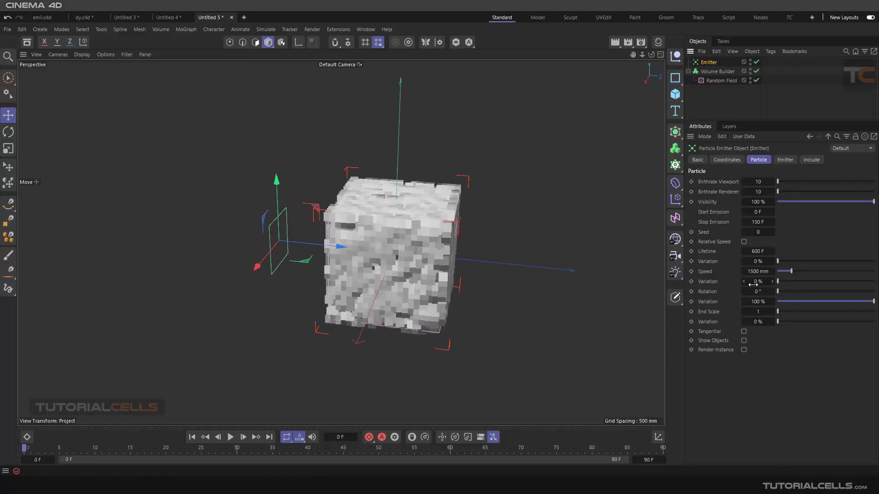
click(752, 182)
click(747, 191)
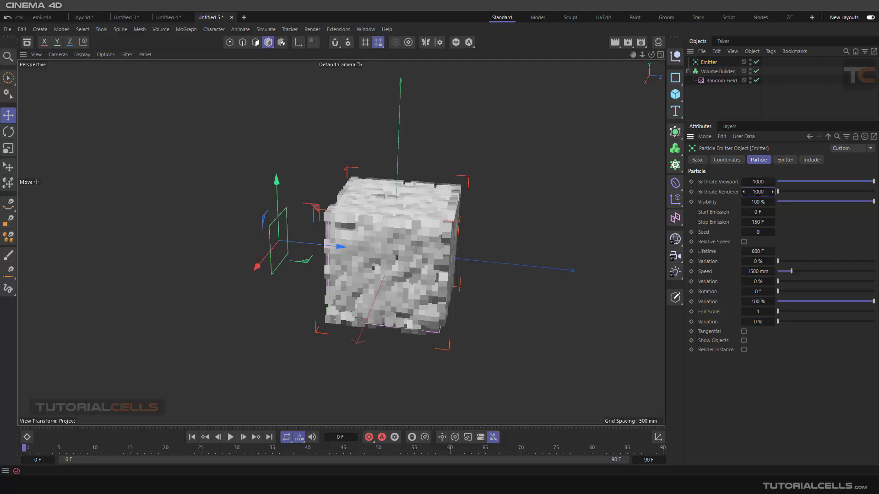
key(Return)
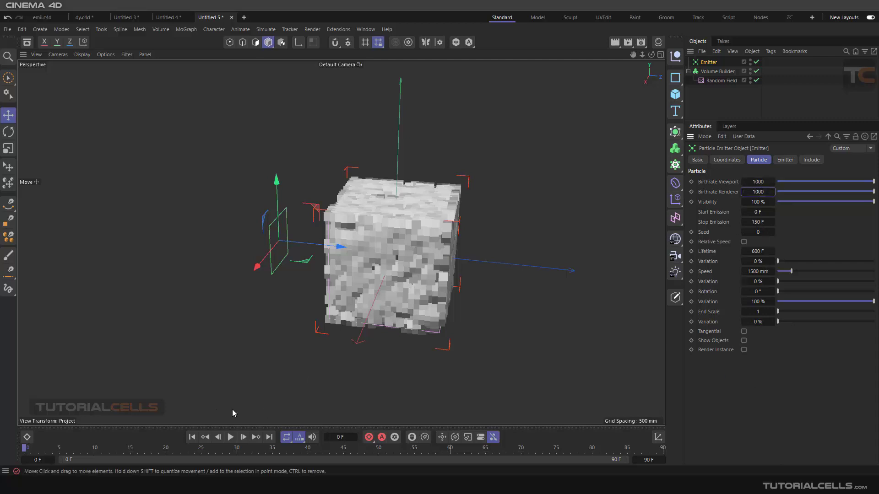
Step: Play the particle emission to about frame 32, check the particles passing through the volume, and rewind to the start
click(230, 437)
click(230, 437)
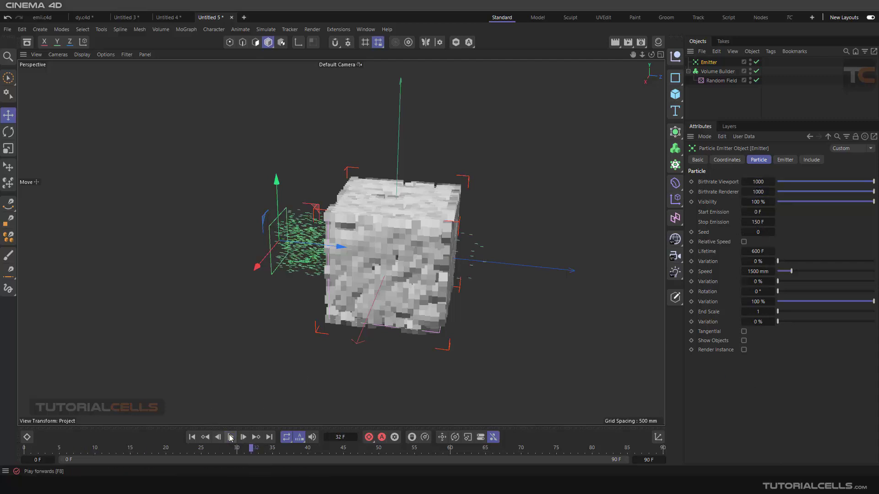
mouse_move(380, 273)
alt+mouse_down()
mouse_move(343, 274)
mouse_move(394, 272)
alt+mouse_up()
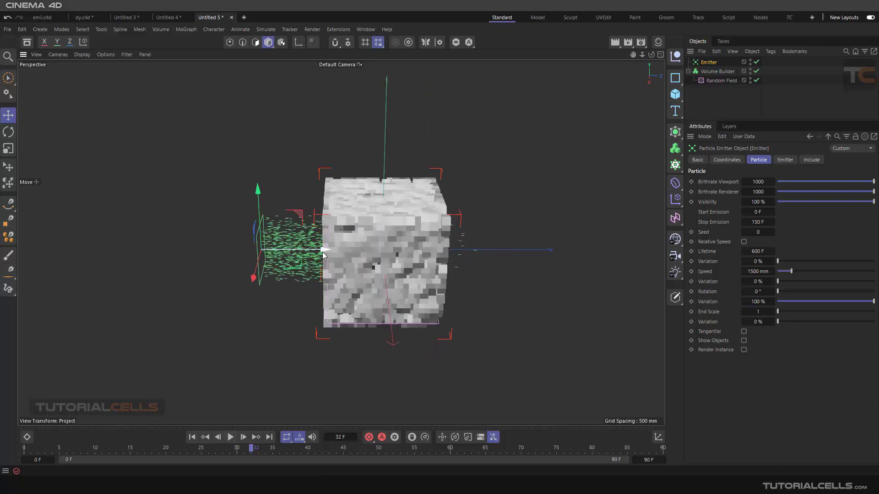
click(192, 437)
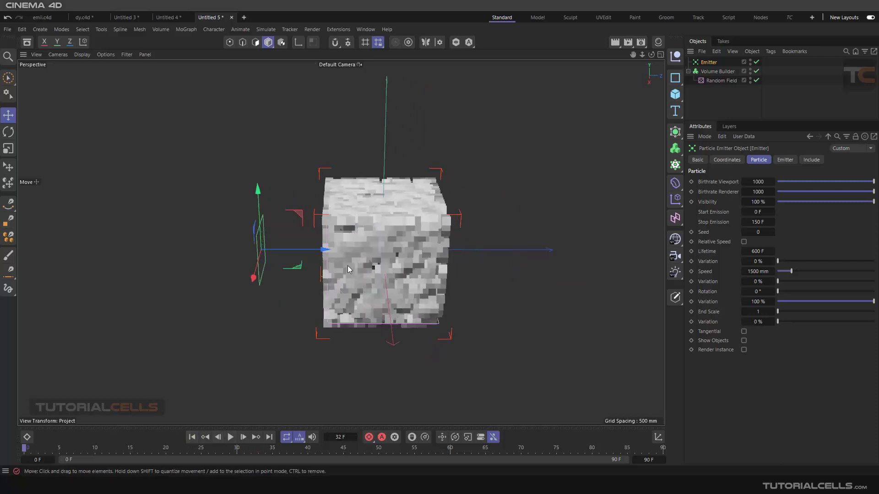
alt+drag(350, 268, 323, 264)
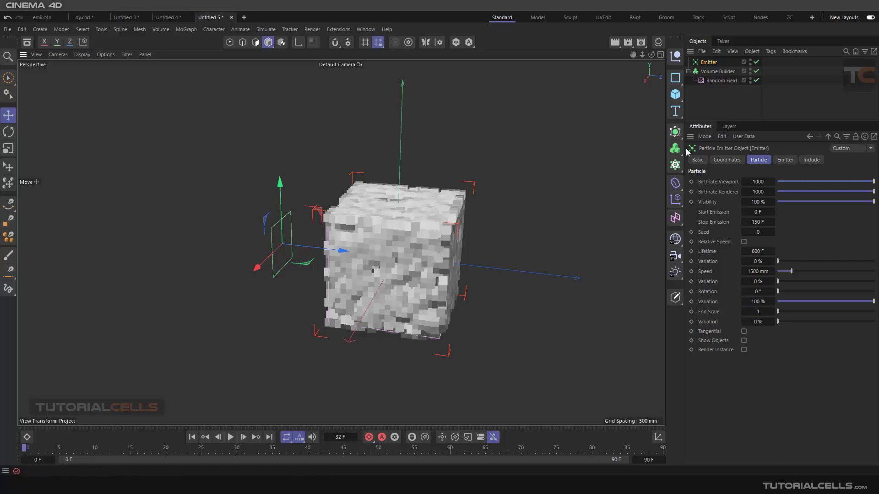
Step: Clear the selection and add a Field Force object to the scene
click(703, 98)
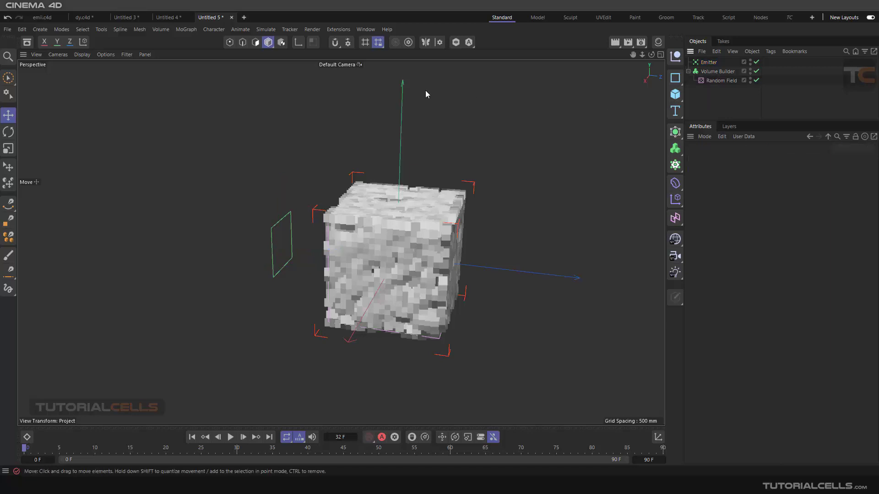
click(265, 29)
mouse_move(307, 47)
click(341, 80)
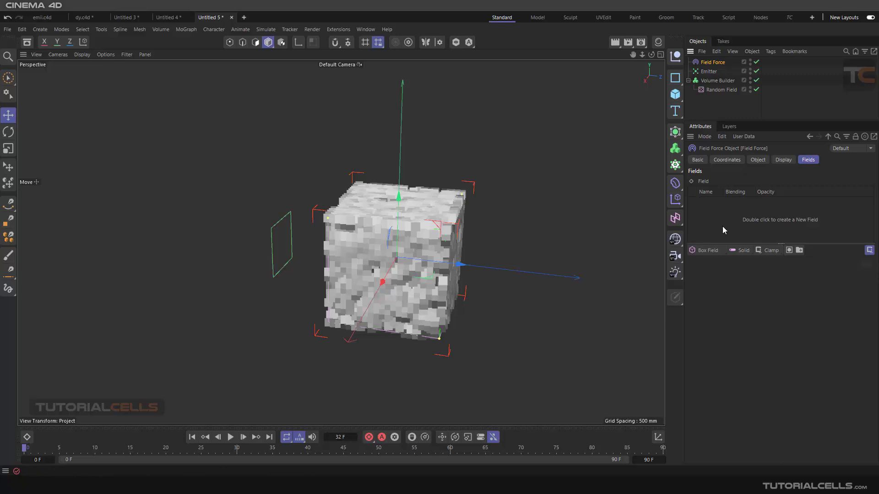
Step: Add the Volume Builder as a Volume Object to the Field Force's limiting Fields list and select its layer
drag(713, 81, 730, 213)
click(744, 230)
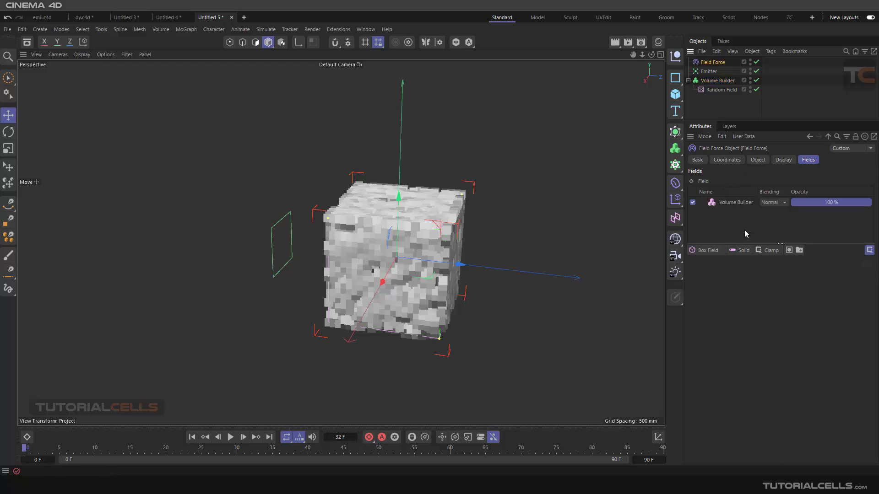
mouse_move(353, 248)
alt+mouse_down()
mouse_move(392, 240)
mouse_move(343, 247)
alt+mouse_up()
click(724, 204)
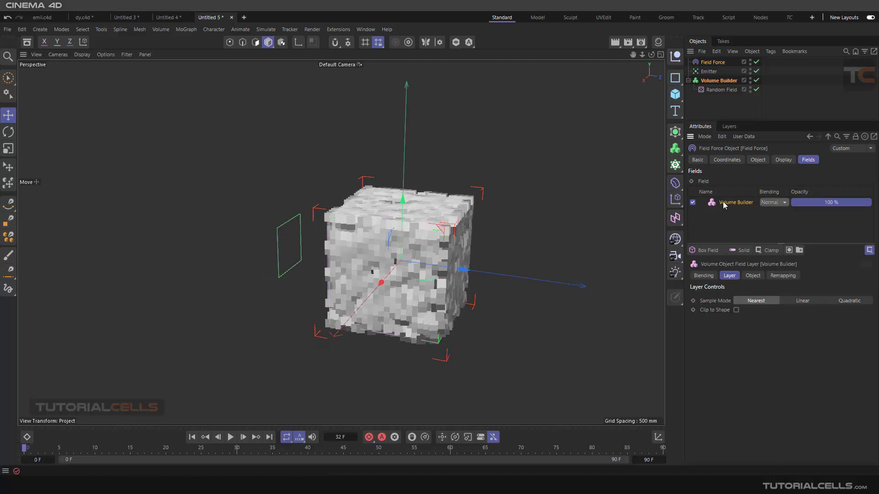
Step: Hide the Volume Builder in the viewport and play the particle simulation for about 55 frames
click(750, 80)
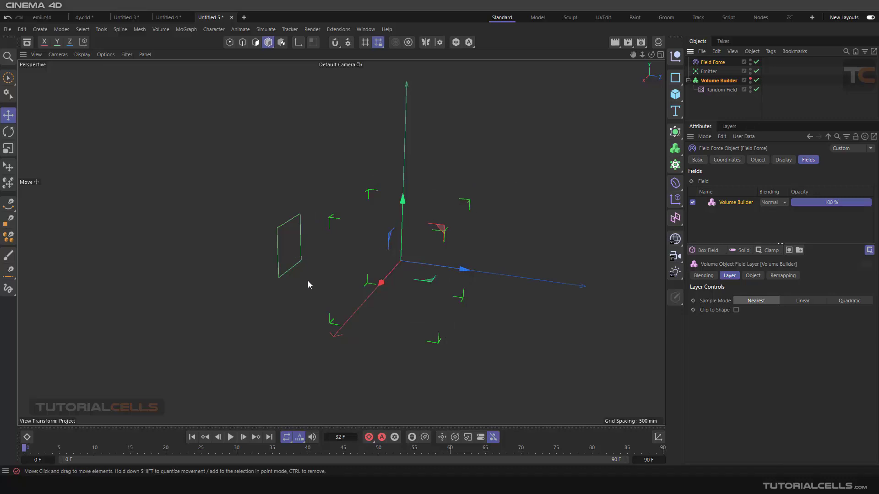
click(231, 437)
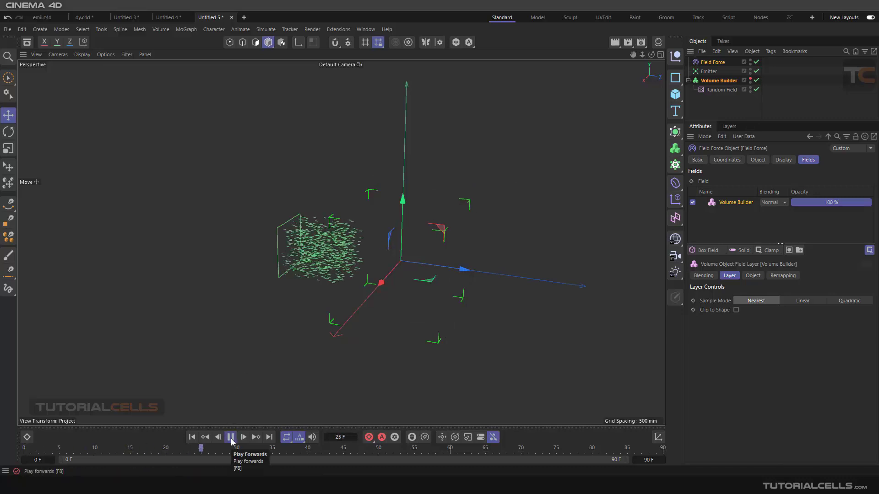
click(231, 438)
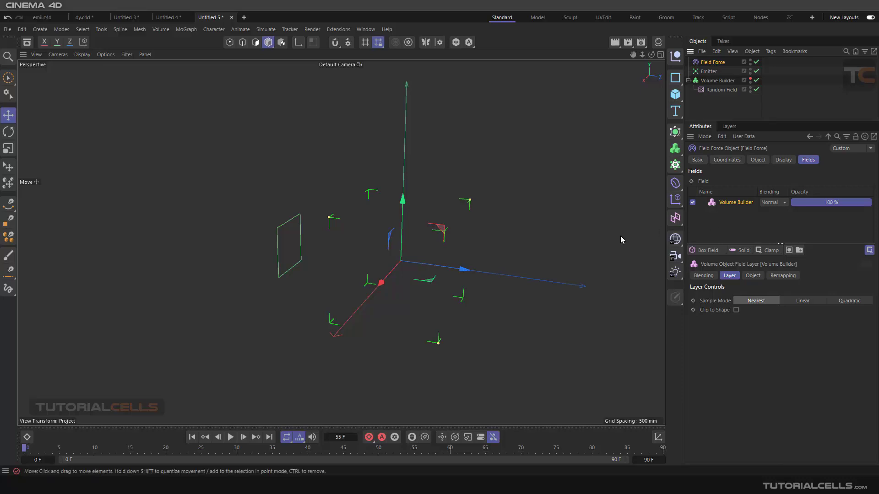
Step: Remove the Volume Builder from the limiting Fields list and add it as a Volume Object to the Field Force's object properties
click(736, 205)
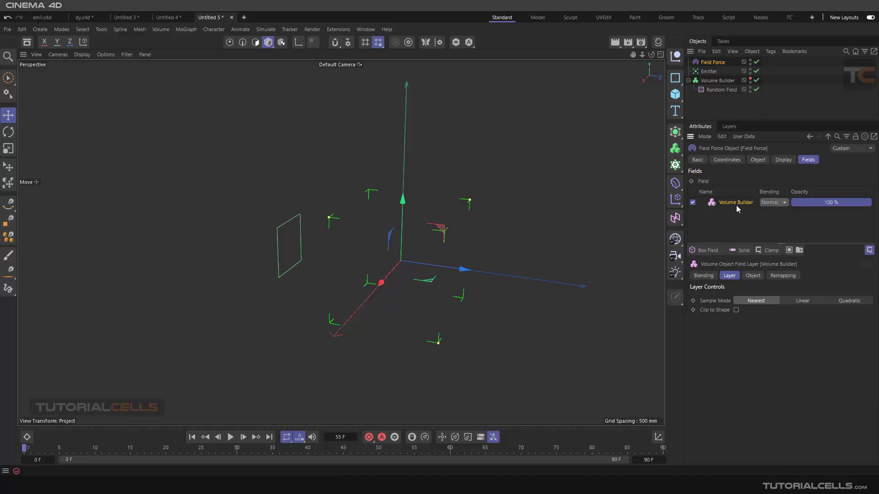
key(Delete)
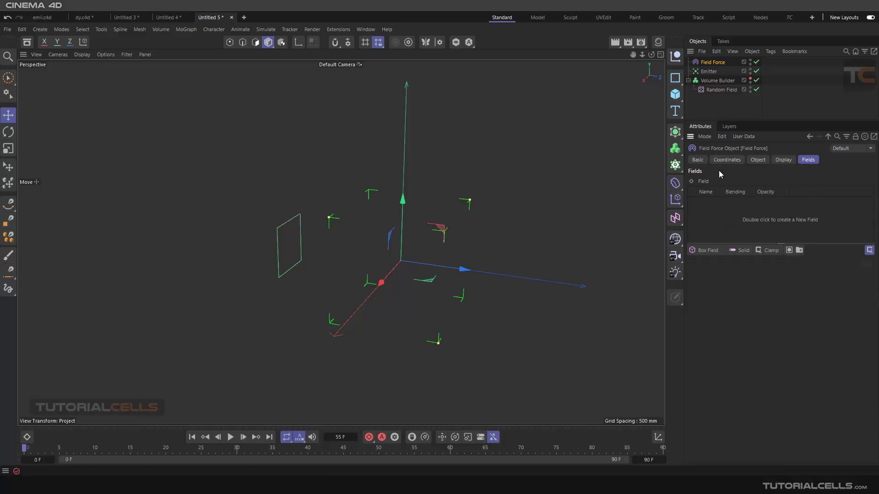
click(758, 160)
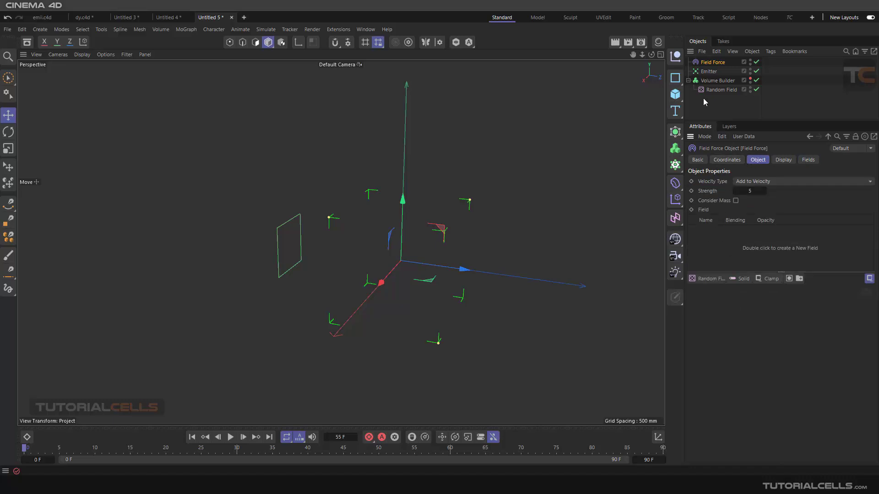
drag(717, 80, 706, 246)
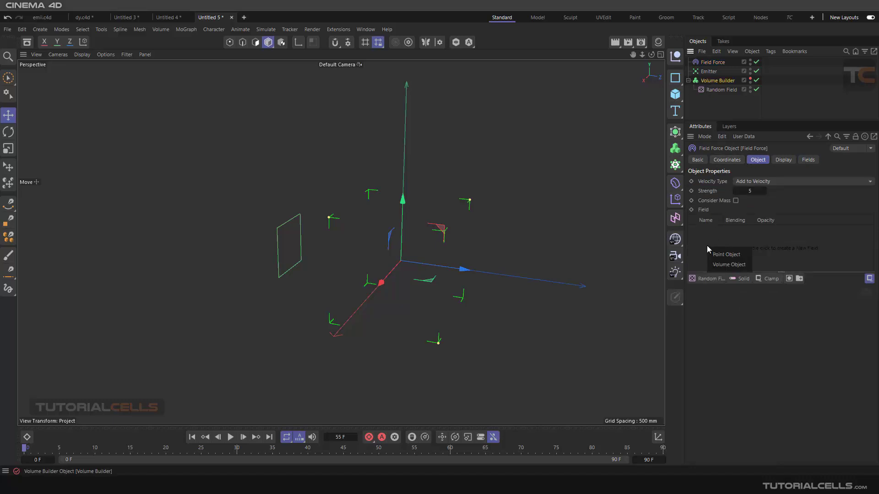
click(712, 264)
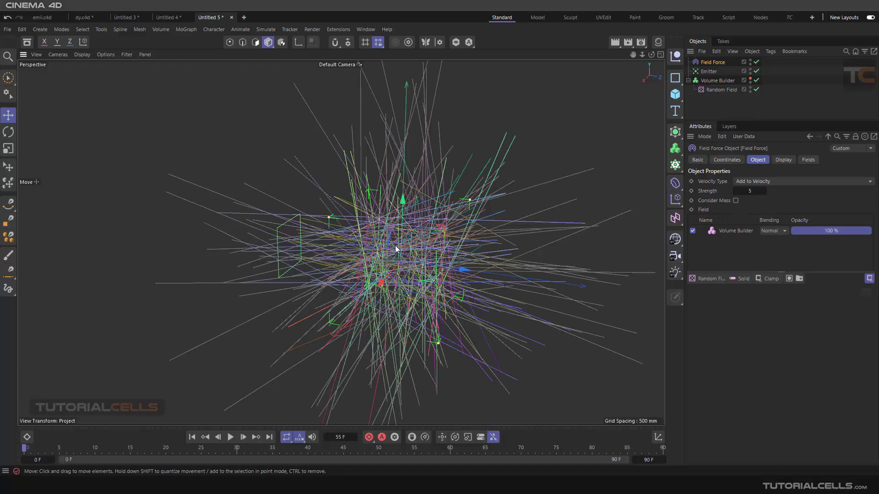
mouse_move(396, 249)
alt+mouse_down()
mouse_move(446, 227)
mouse_move(414, 222)
mouse_move(377, 238)
mouse_move(451, 252)
mouse_move(378, 242)
mouse_move(493, 273)
alt+mouse_up()
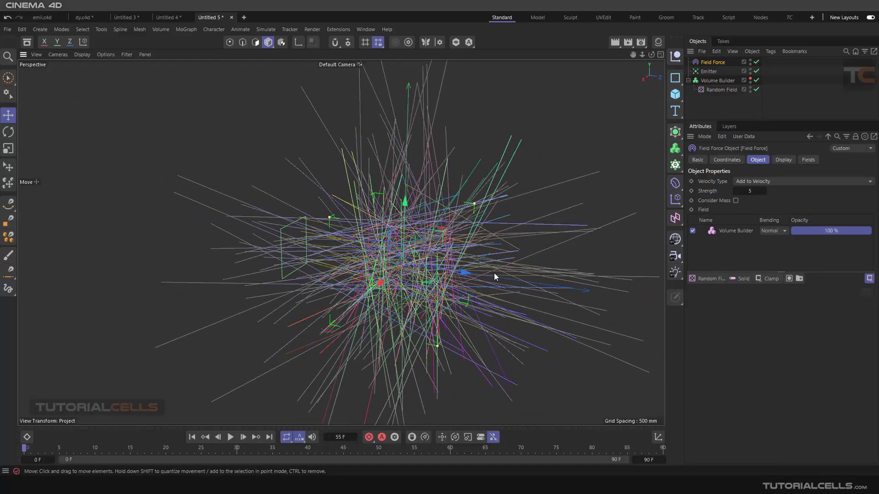
Step: Review the Volume Builder layer's Object, Remapping and Blending settings, and set the Field Force's Scale Displayed Length to 0.1
click(736, 231)
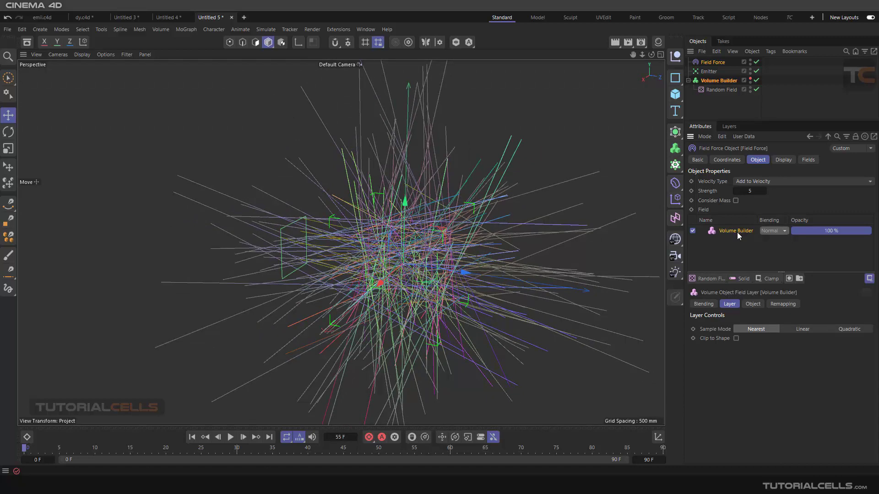
click(753, 304)
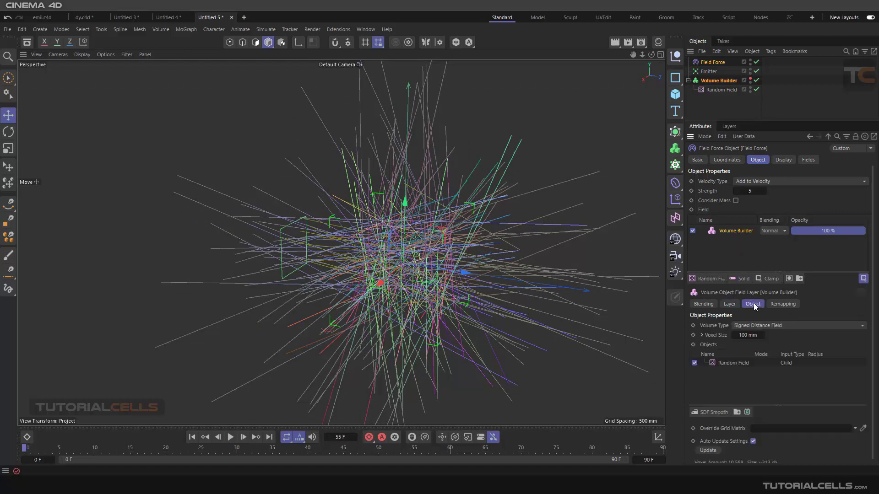
click(775, 305)
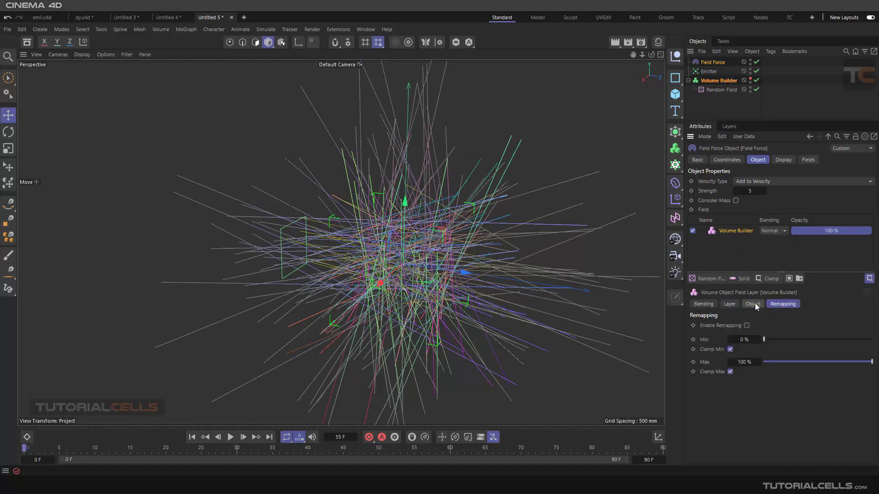
click(714, 304)
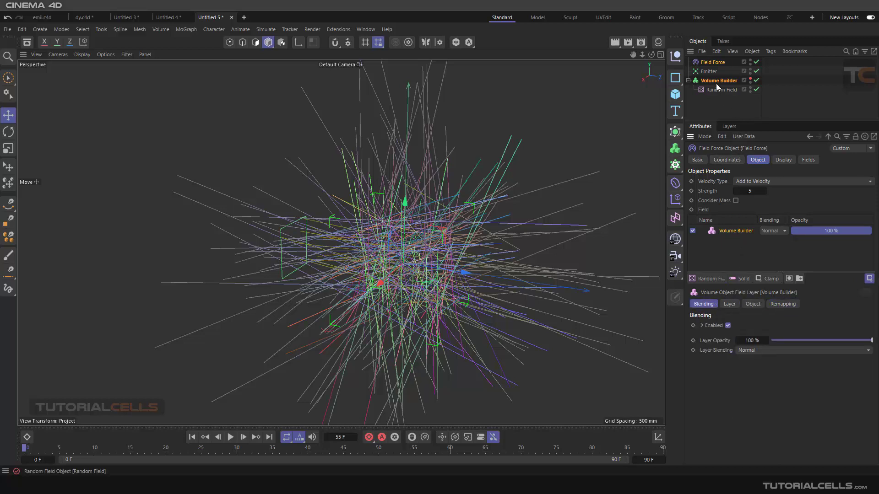
click(712, 62)
click(784, 160)
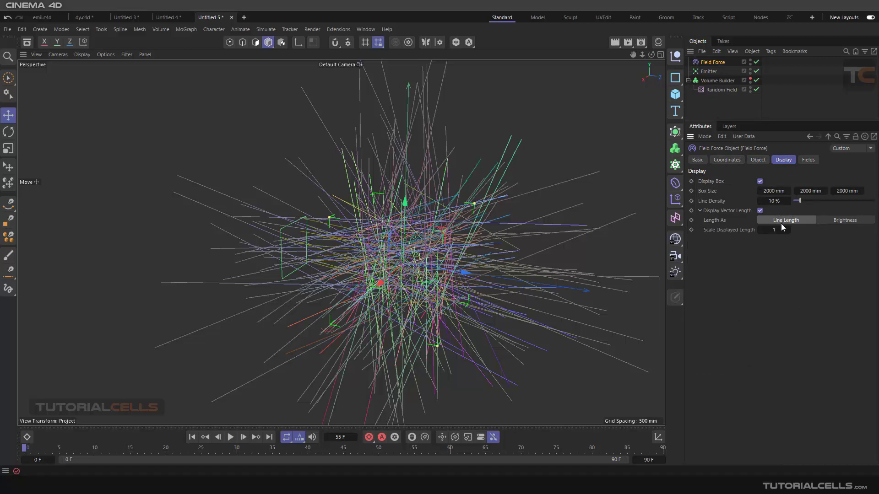
click(774, 229)
text(0.1)
key(Return)
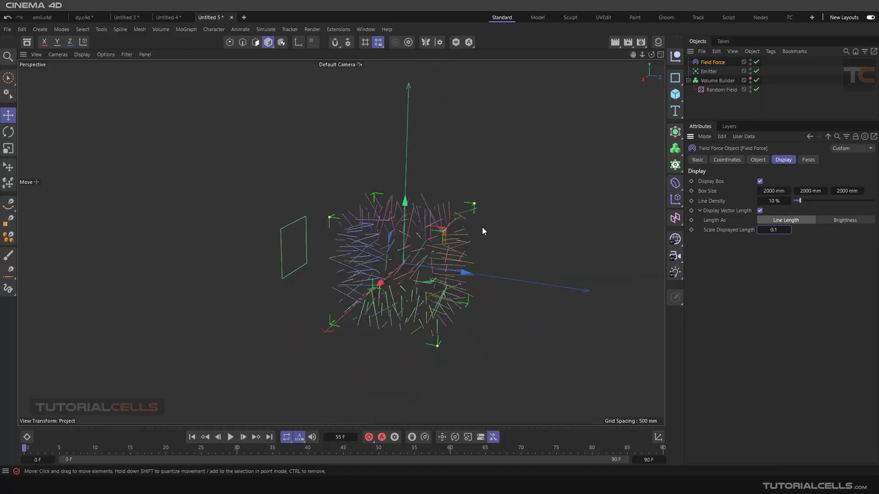
Step: Play the particle simulation with the emitter outside the Field Force's box, then stop and return to the first frame
alt+middle_drag(455, 257, 446, 244)
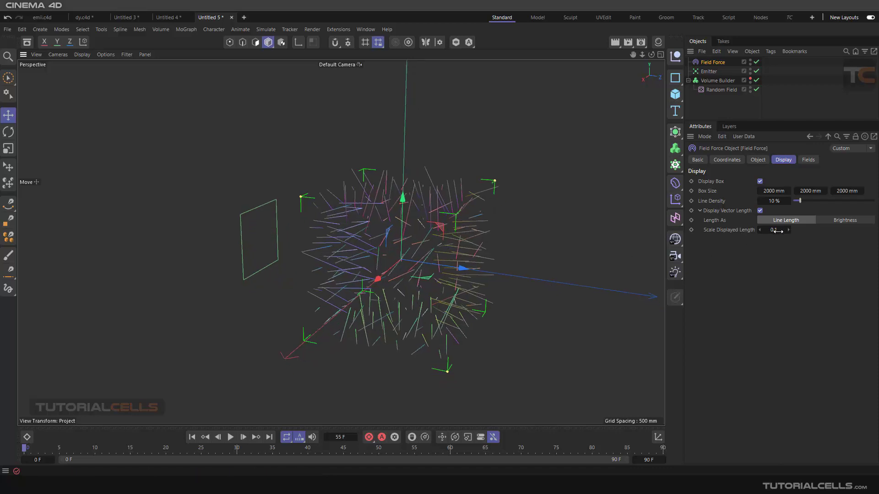
mouse_move(418, 284)
alt+mouse_down()
mouse_move(356, 266)
mouse_move(430, 260)
mouse_move(410, 280)
mouse_move(416, 284)
alt+mouse_up()
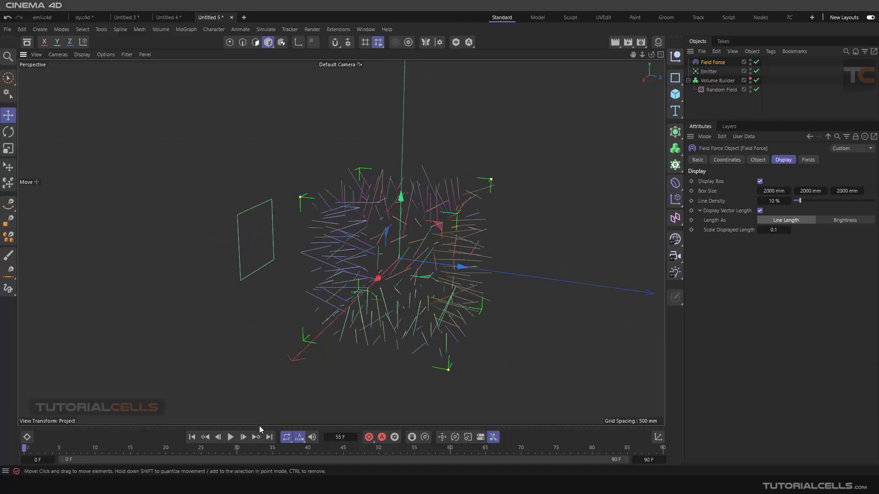
click(230, 437)
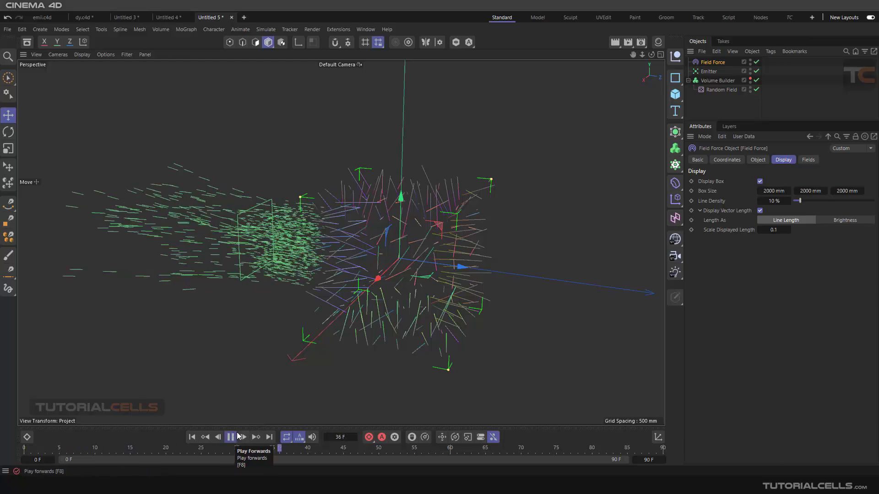
alt+drag(316, 266, 380, 243)
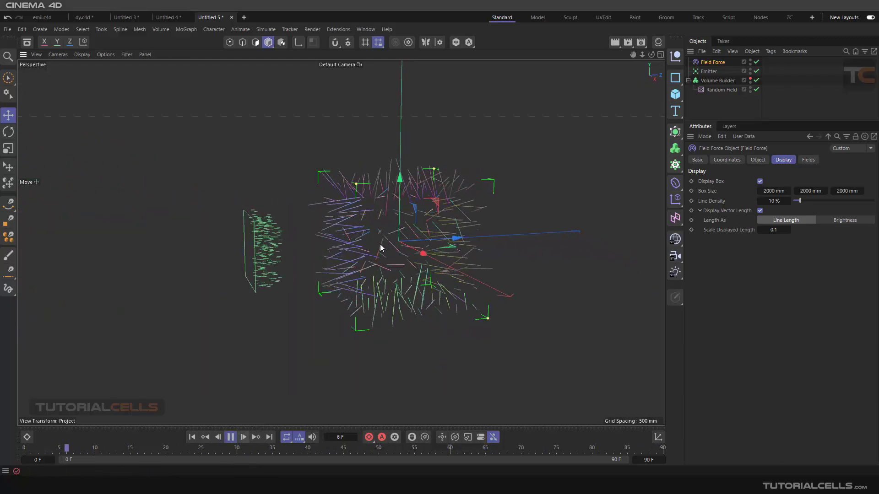
click(230, 438)
click(192, 437)
Step: Move the Emitter along its Z axis into the Field Force's box, play the particle simulation, and return to the first frame
alt+drag(402, 269, 276, 225)
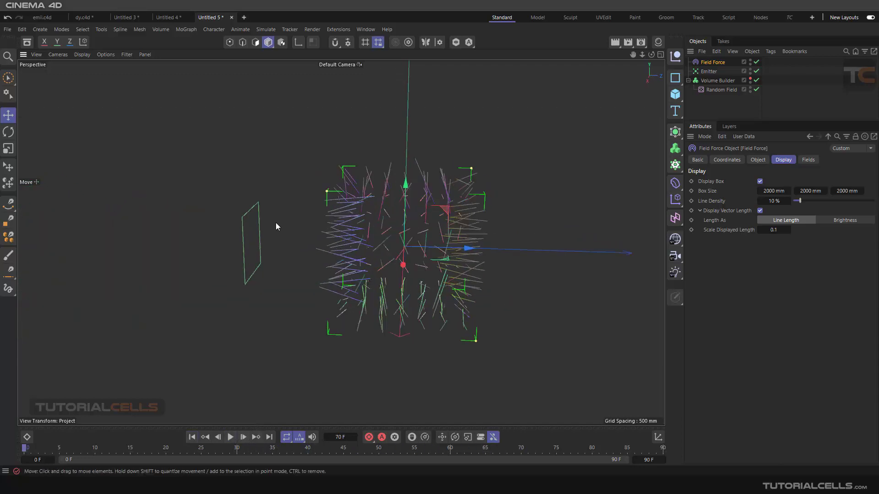
click(249, 220)
drag(314, 249, 409, 252)
click(231, 438)
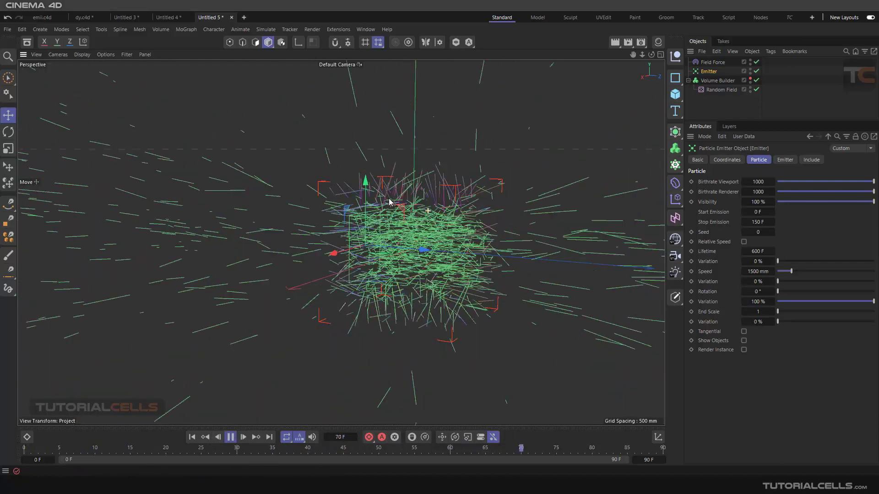
alt+drag(409, 206, 412, 209)
click(229, 438)
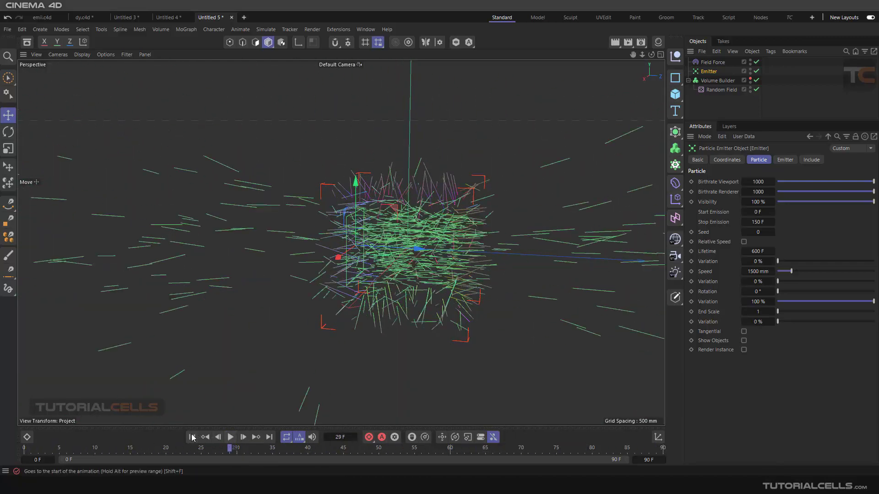
click(192, 438)
Step: Set the project's end frame to 500 F
double_click(645, 461)
key(BackSpace)
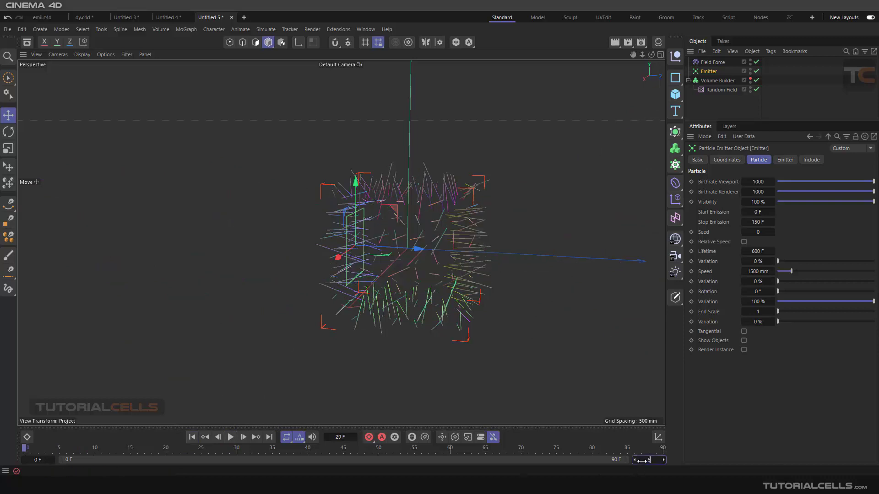
text(500)
key(Return)
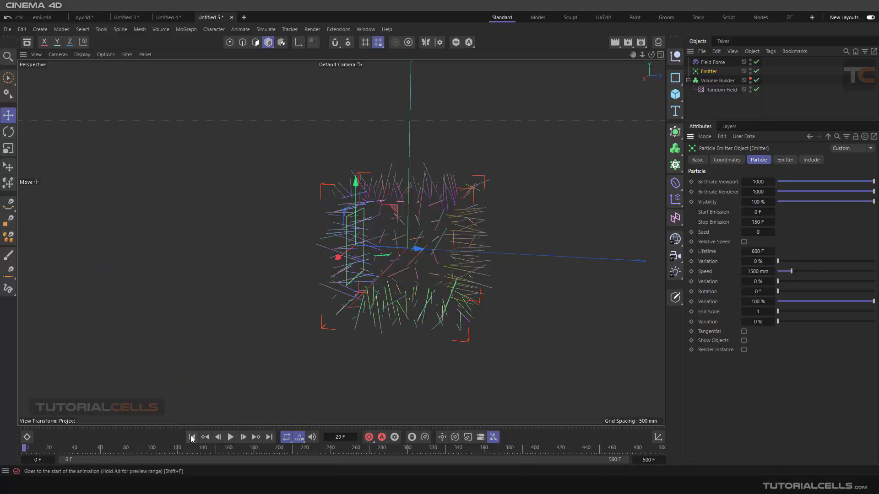
Step: Set the Field Force's Strength to 1 in its object properties
alt+drag(525, 214, 502, 236)
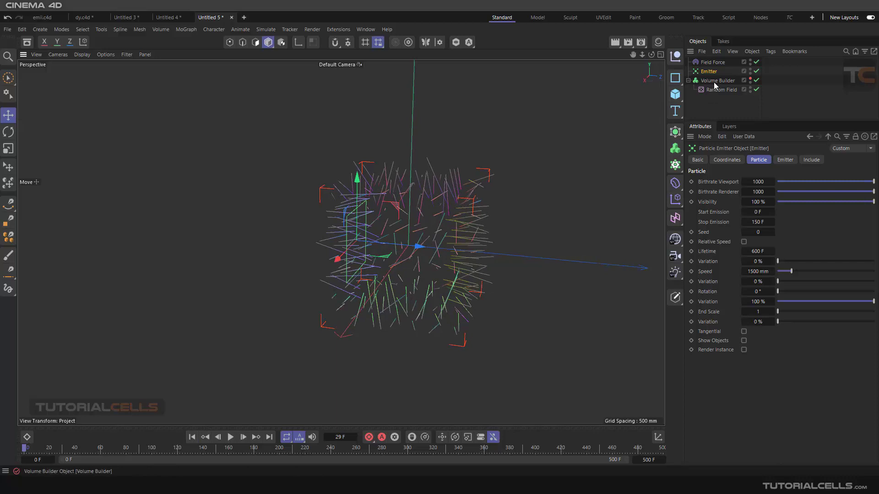
click(713, 63)
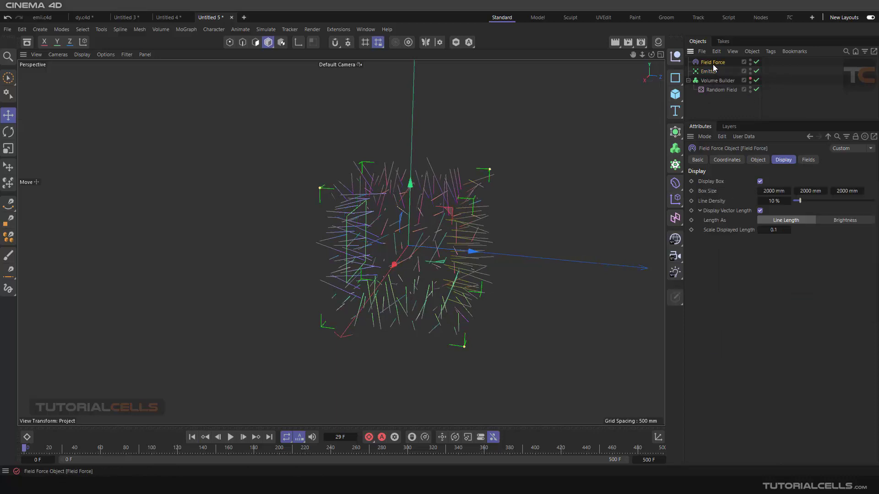
drag(799, 204, 802, 206)
click(759, 161)
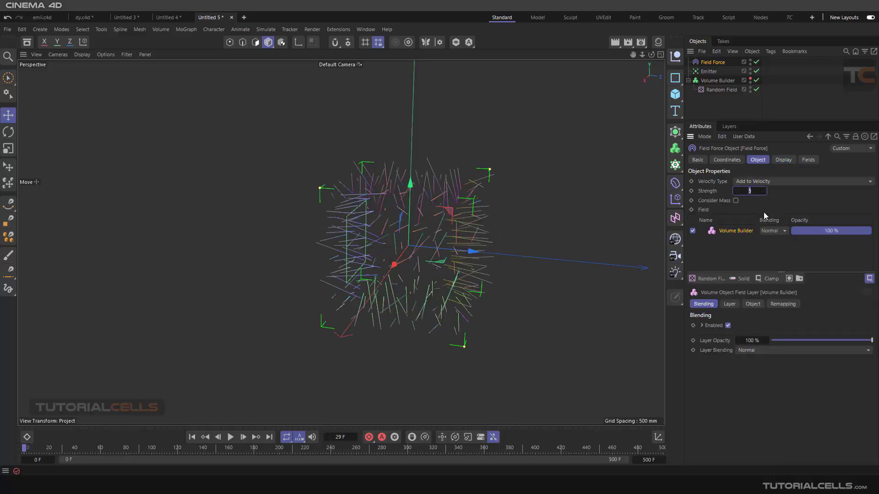
key(Return)
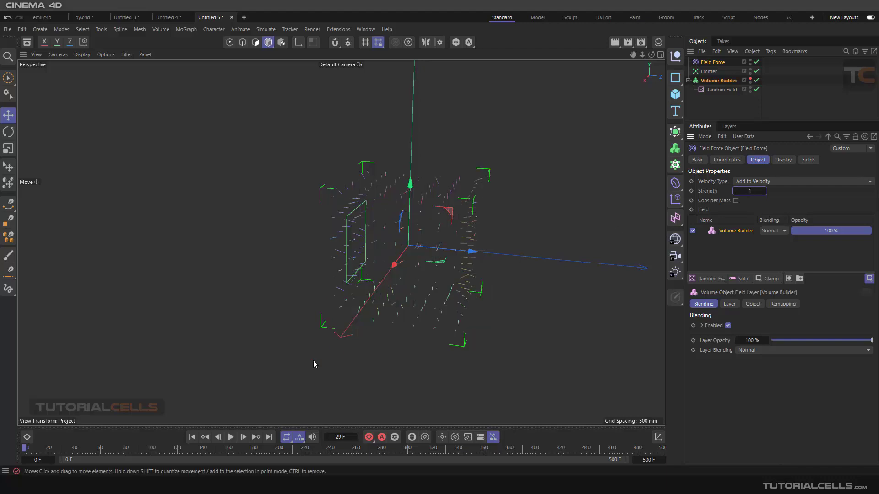
Step: Play the particle simulation for about 231 frames at the reduced strength, then return to the first frame
click(230, 437)
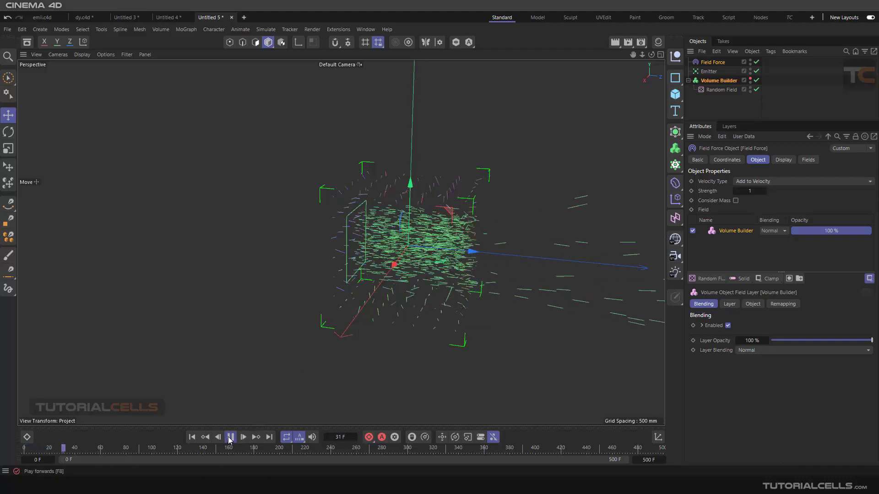
alt+drag(409, 260, 387, 286)
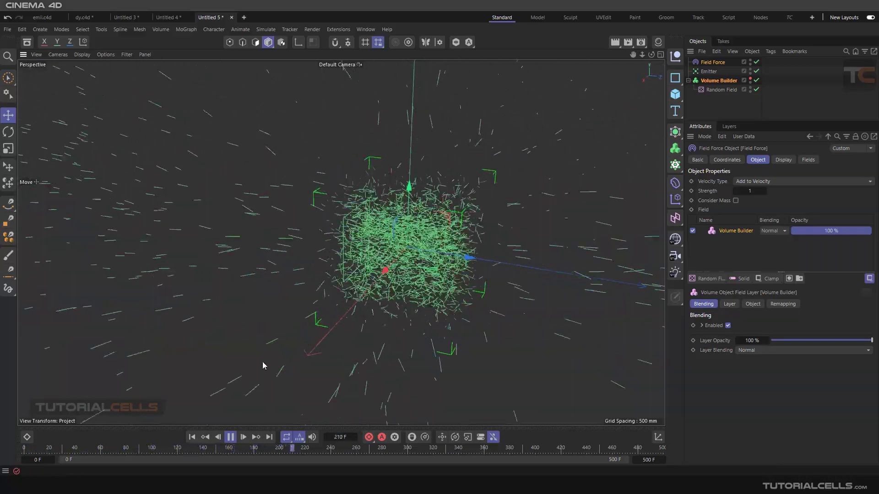
click(227, 441)
click(191, 438)
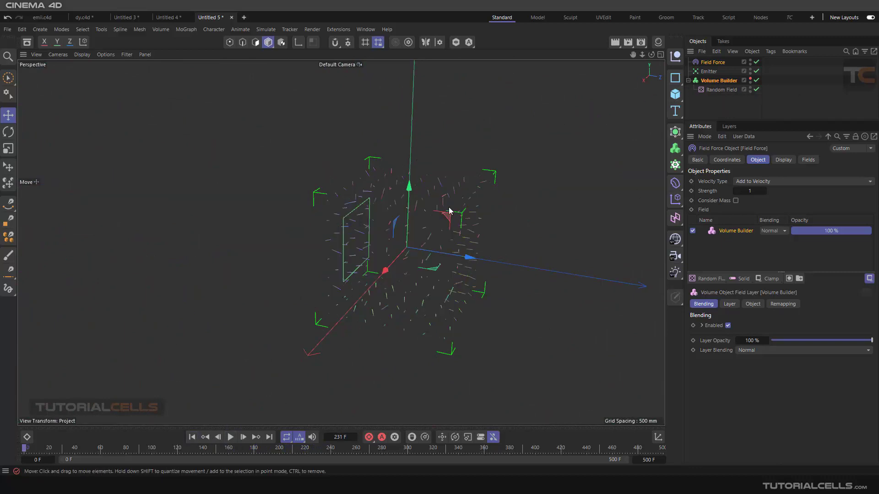
Step: Set the Volume Builder's Volume Type to Vector, play the simulation for about 60 frames, and return to the first frame
click(710, 81)
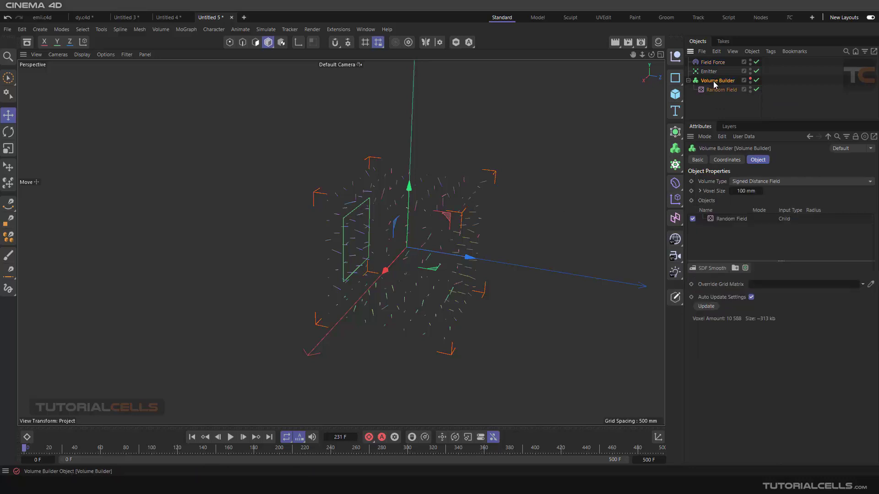
click(758, 181)
click(753, 215)
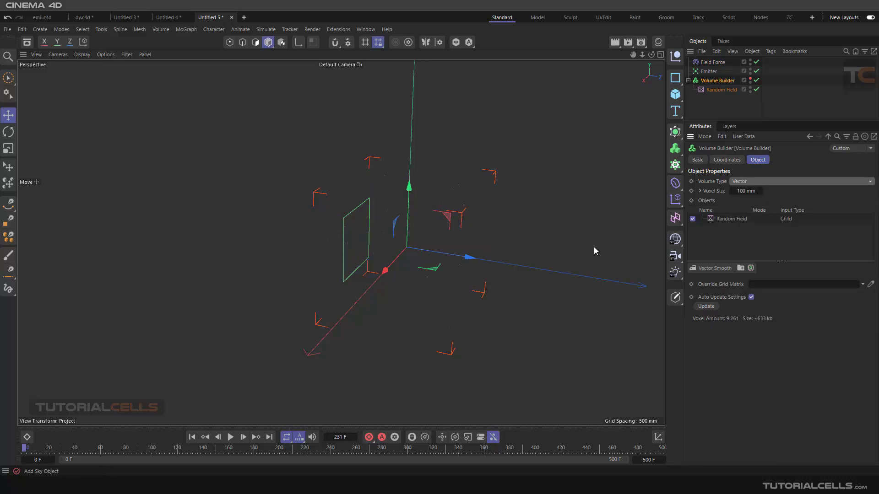
click(230, 437)
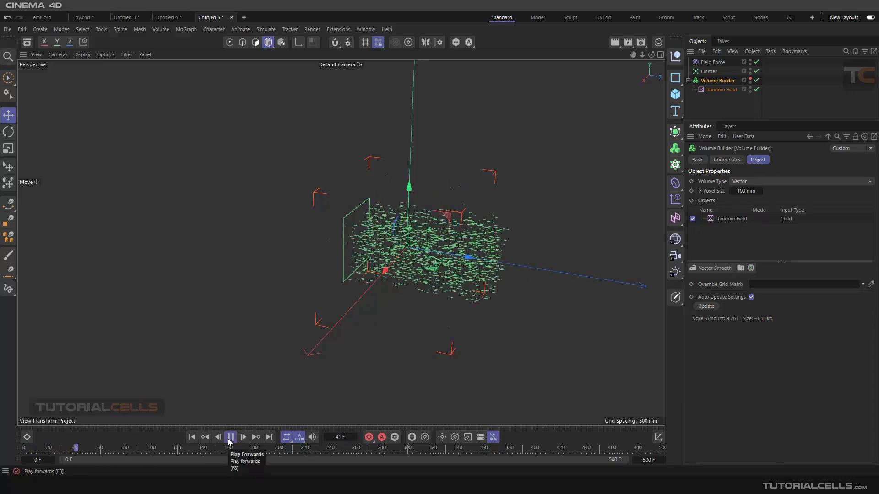
click(230, 437)
click(192, 438)
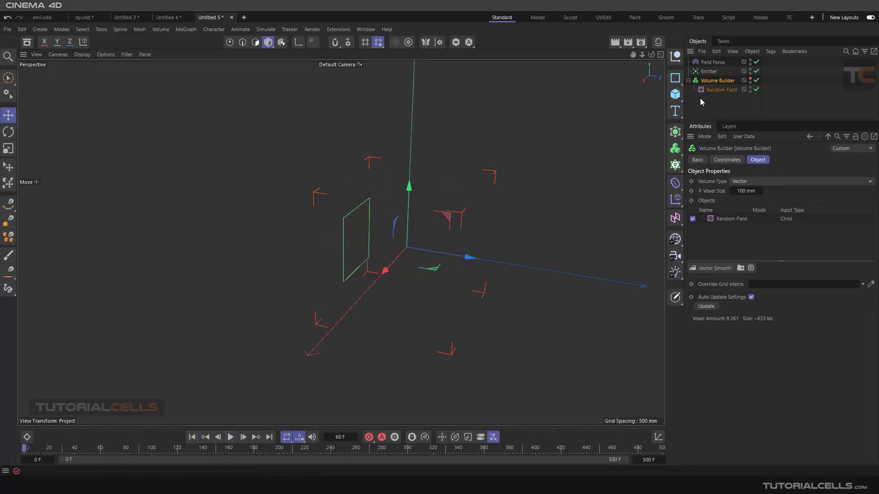
Step: Show the Volume Builder in the viewport and examine its vector volume
click(751, 80)
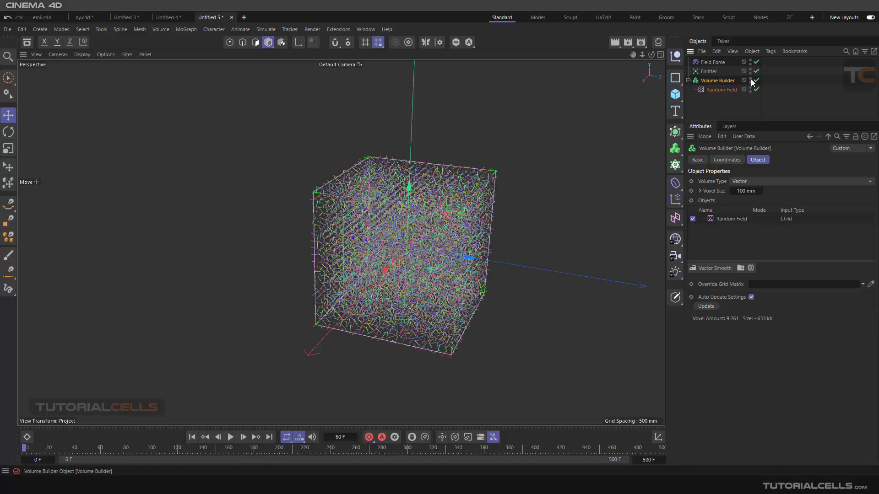
alt+drag(363, 243, 371, 275)
alt+middle_drag(372, 275, 443, 274)
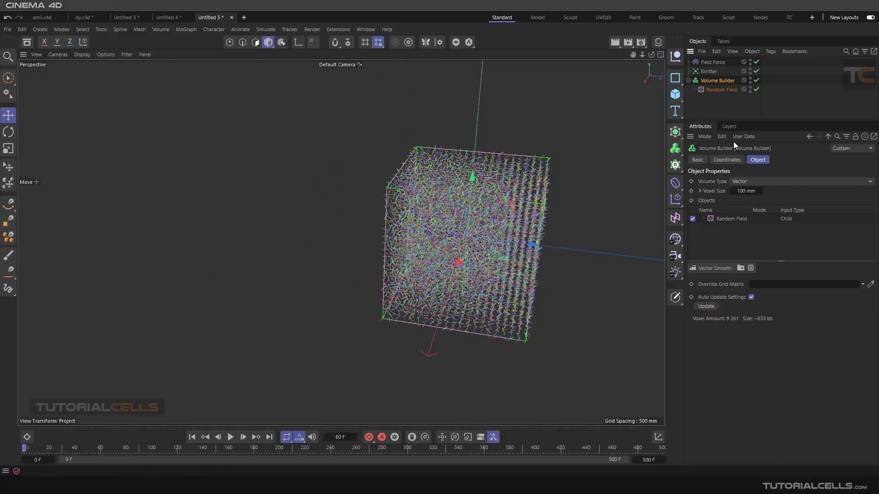
Step: Set the Field Force's Strength to 5 and play the particle simulation for about 67 frames
click(715, 63)
double_click(753, 191)
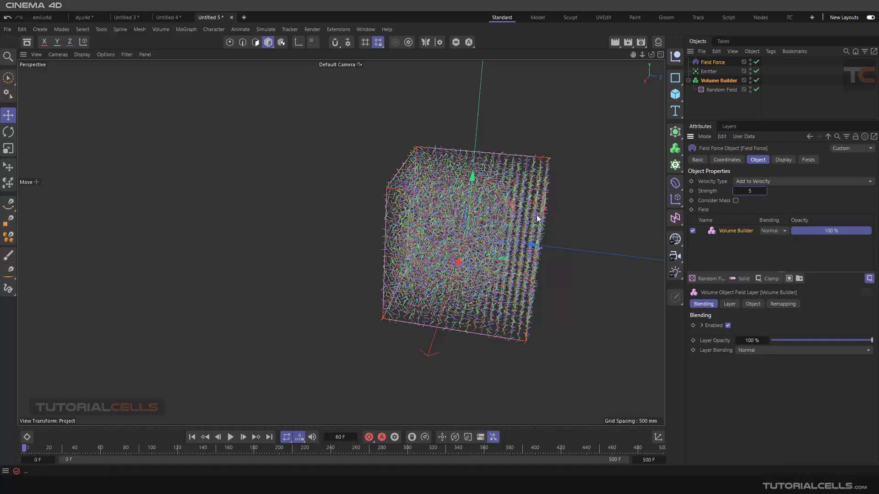
scroll(474, 245, up, 3)
alt+middle_drag(489, 248, 415, 233)
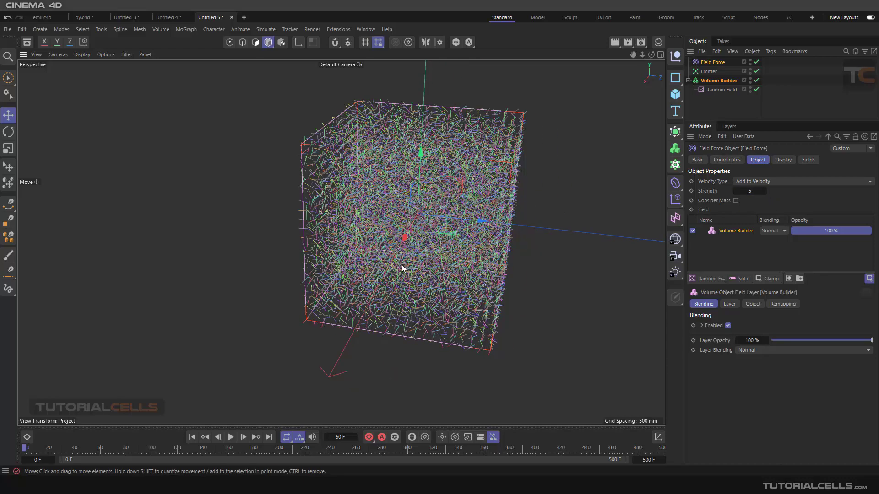
alt+drag(403, 268, 426, 270)
click(230, 438)
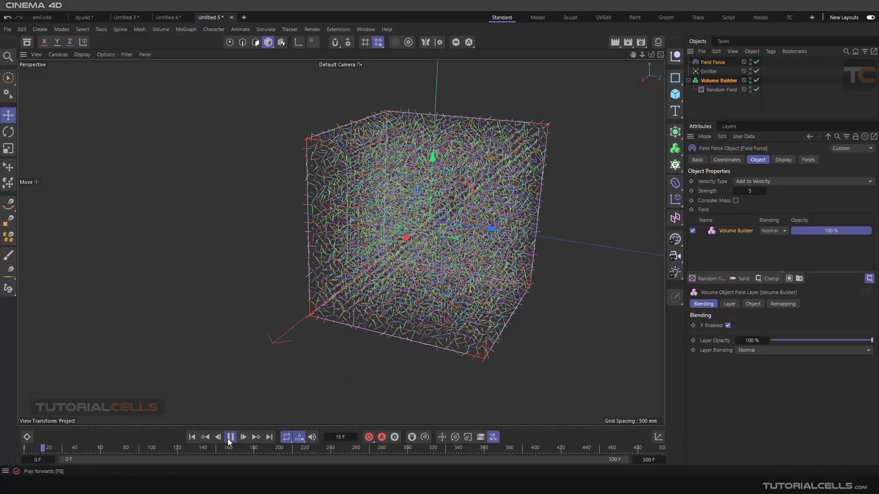
click(230, 437)
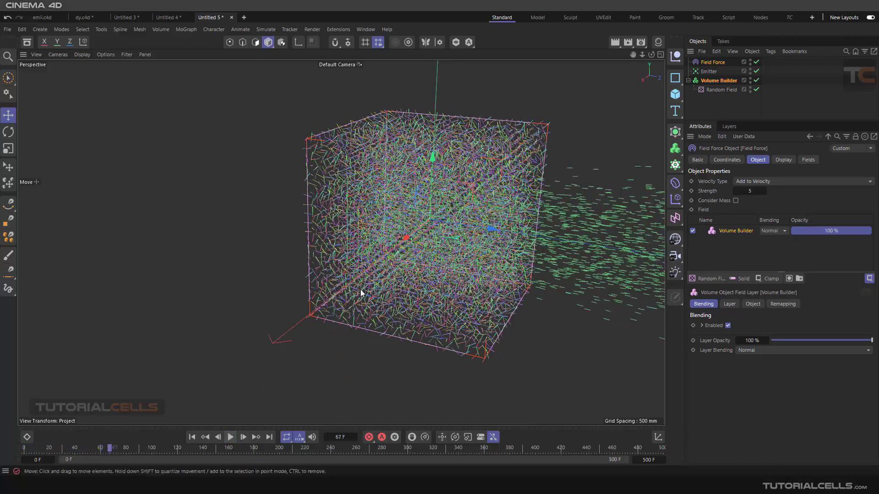
alt+drag(360, 290, 443, 247)
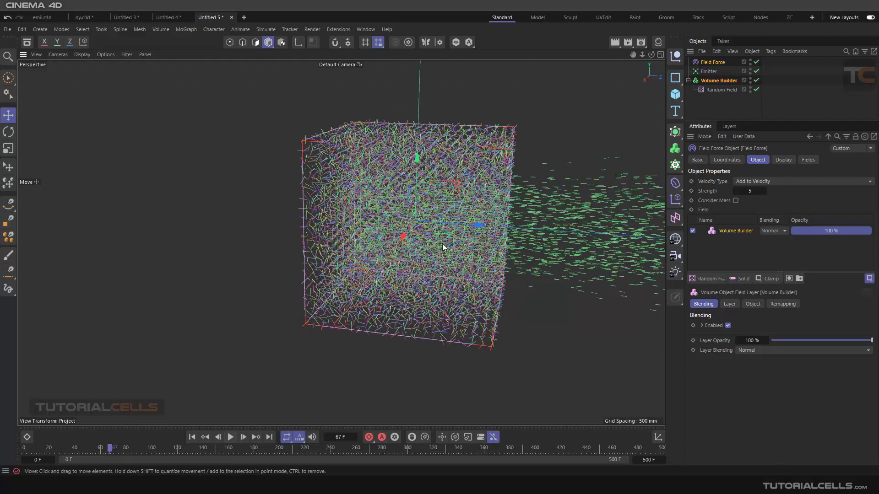
drag(479, 225, 445, 222)
key(ctrl+z)
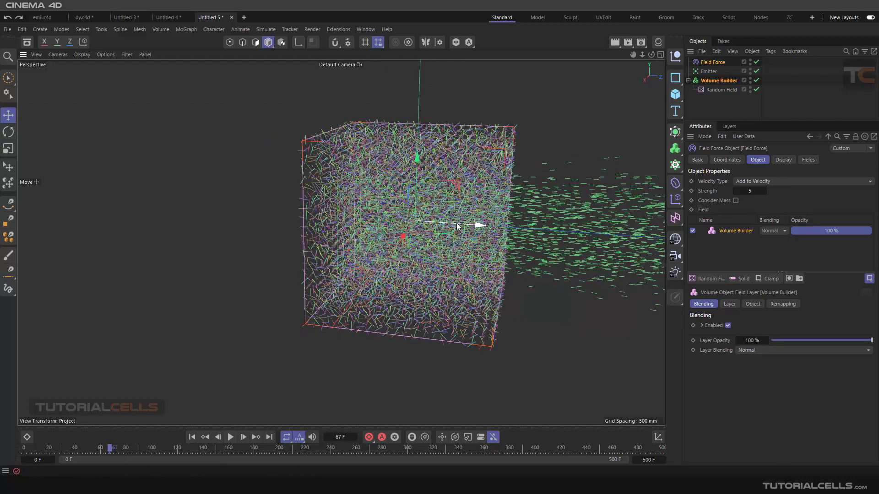
click(711, 72)
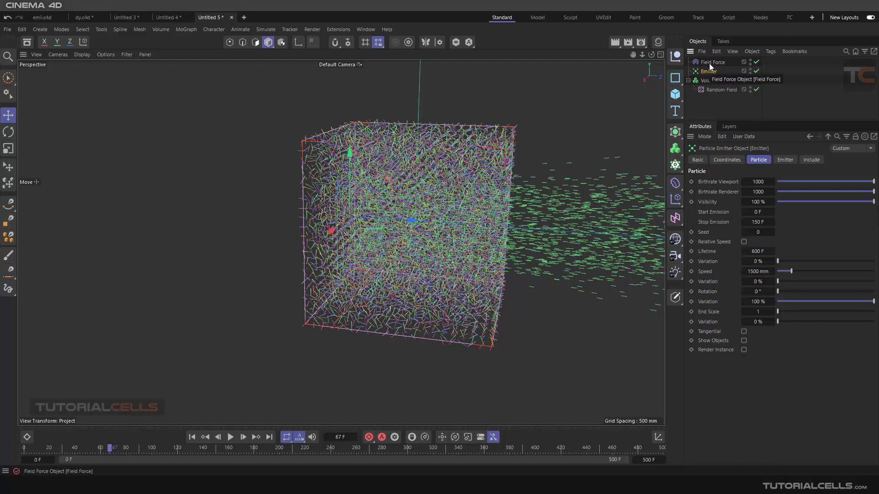
click(709, 63)
drag(708, 80, 708, 252)
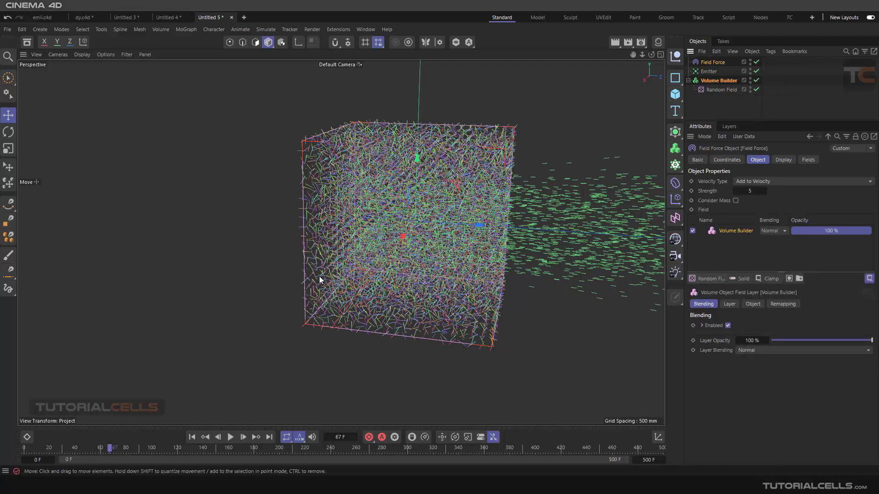
Step: Move the Emitter back along its Z axis until it sits outside the Volume Builder's box, facing it
mouse_move(319, 276)
alt+mouse_down()
mouse_move(304, 304)
mouse_move(316, 288)
alt+mouse_up()
click(708, 72)
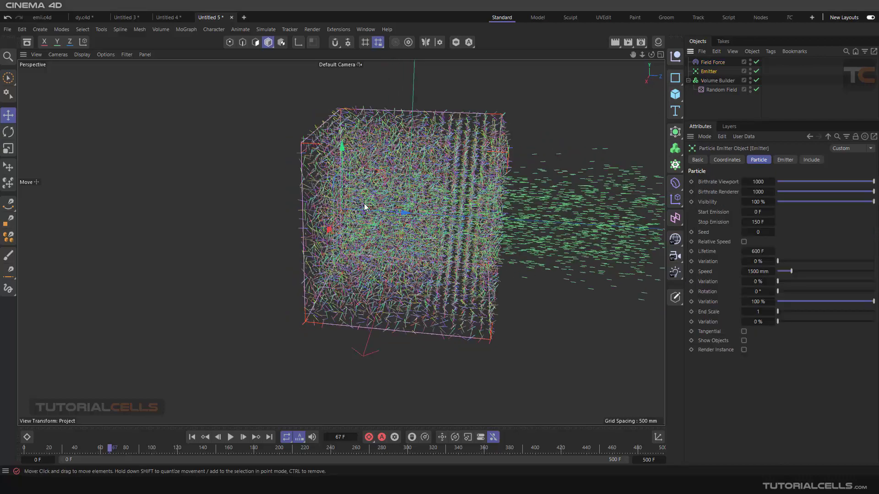
drag(402, 212, 289, 206)
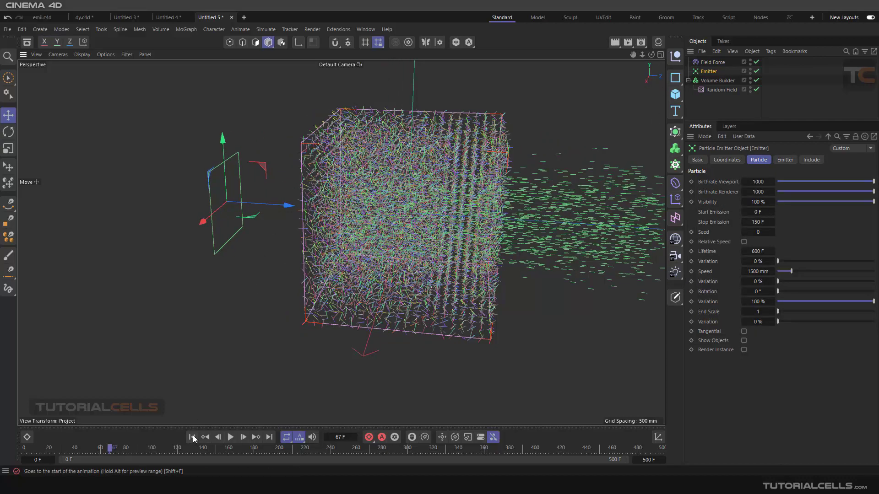
Step: Play the particle simulation from the first frame for about 230 frames, observe the particles leaving the vector volume, and rewind
click(192, 437)
click(231, 438)
alt+drag(330, 249, 502, 240)
scroll(510, 232, down, 3)
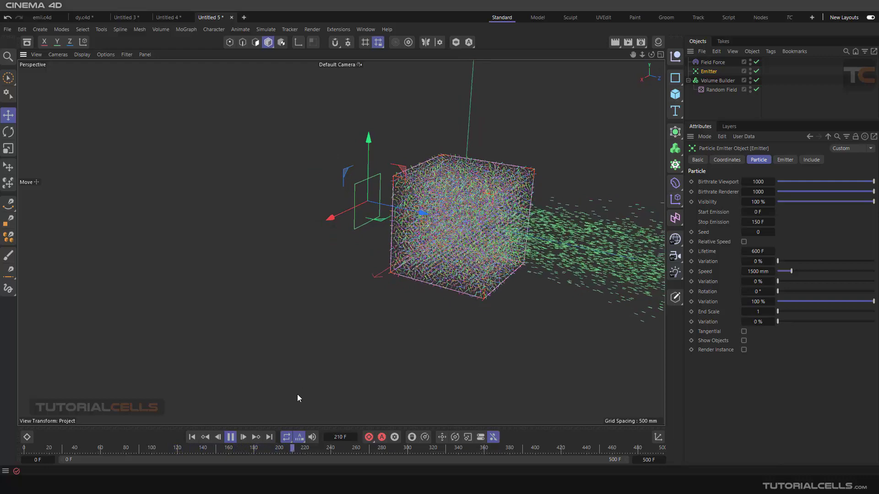
click(230, 437)
click(192, 437)
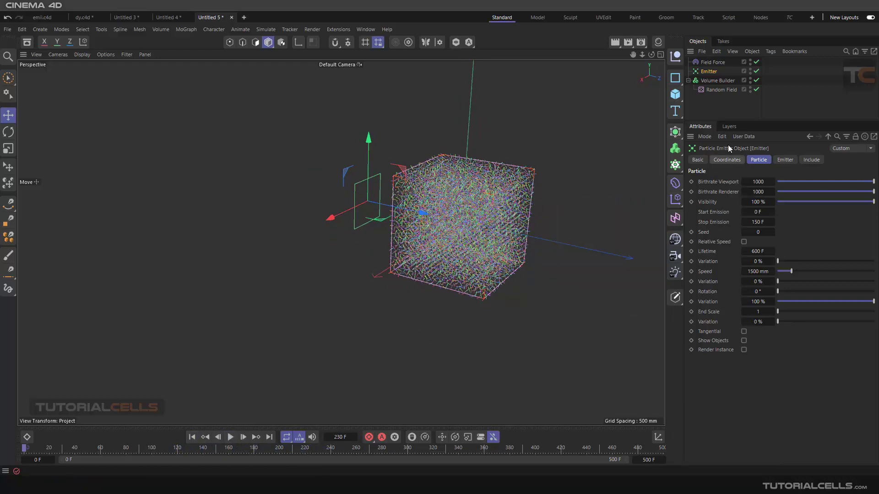
Step: Set the Field Force's Strength to 40, play the particle simulation for about 338 frames, and rewind
click(717, 63)
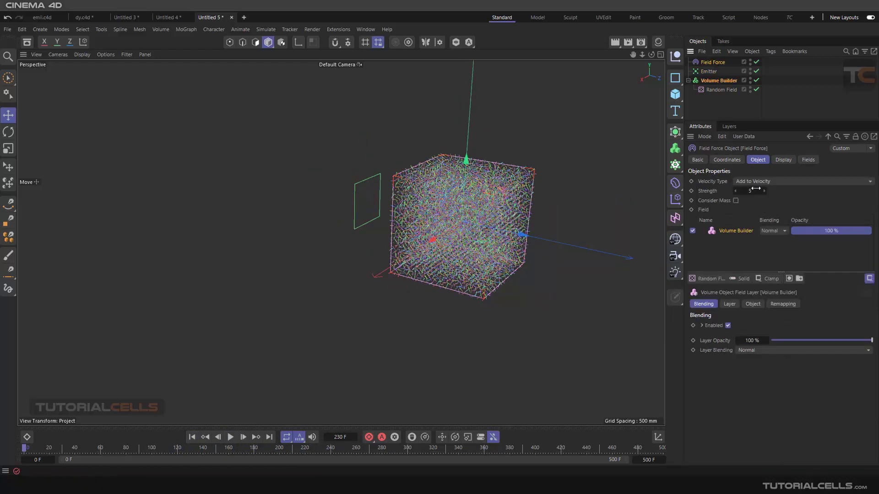
drag(755, 188, 766, 189)
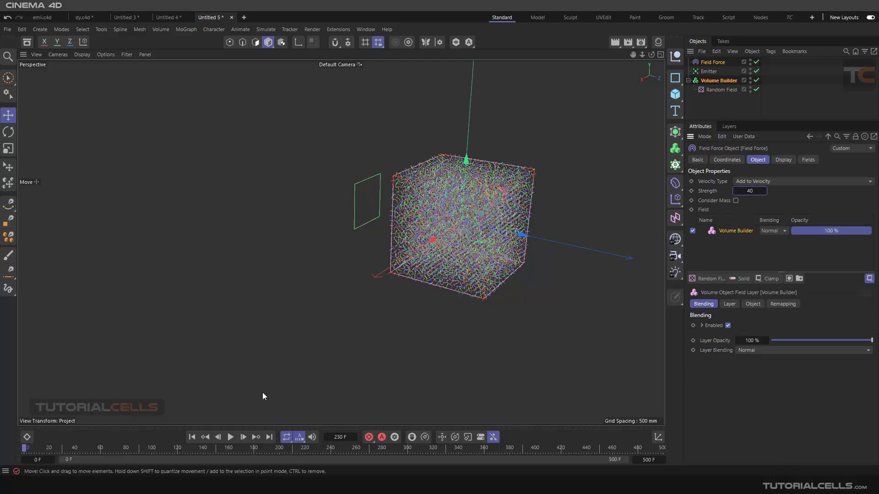
click(230, 438)
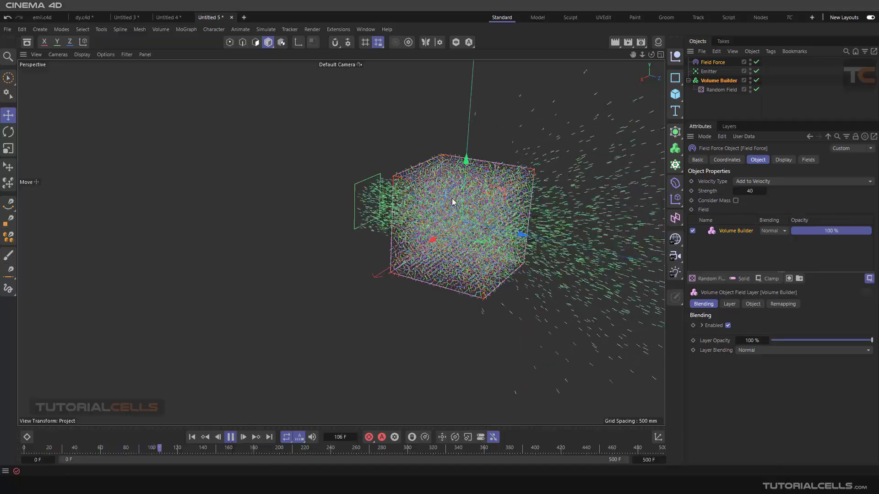
alt+drag(451, 199, 338, 219)
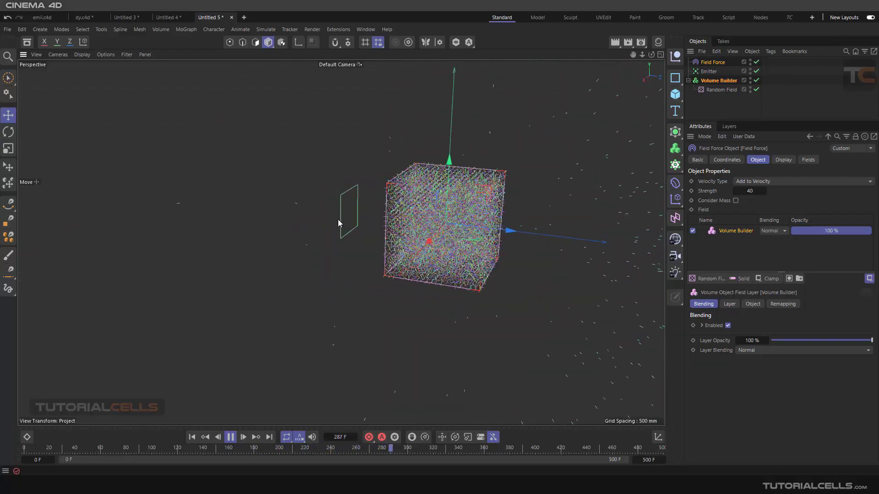
click(231, 437)
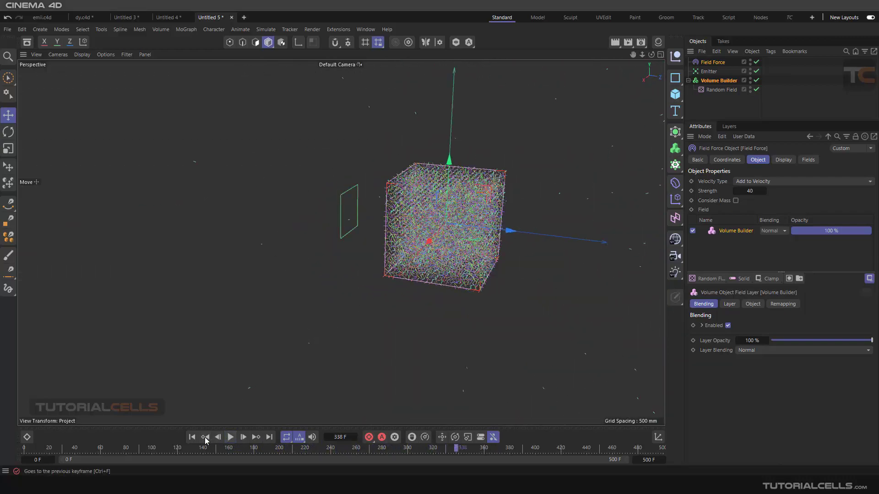
click(192, 437)
Step: Move the Emitter forward along its Z axis into the Volume Builder's box, play about 80 frames, and rewind
click(338, 228)
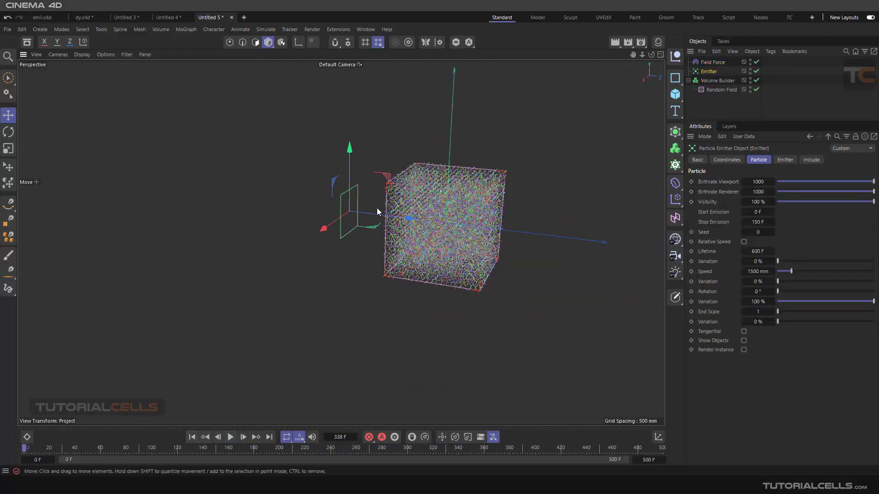
drag(382, 215, 449, 232)
alt+drag(386, 245, 414, 241)
click(228, 439)
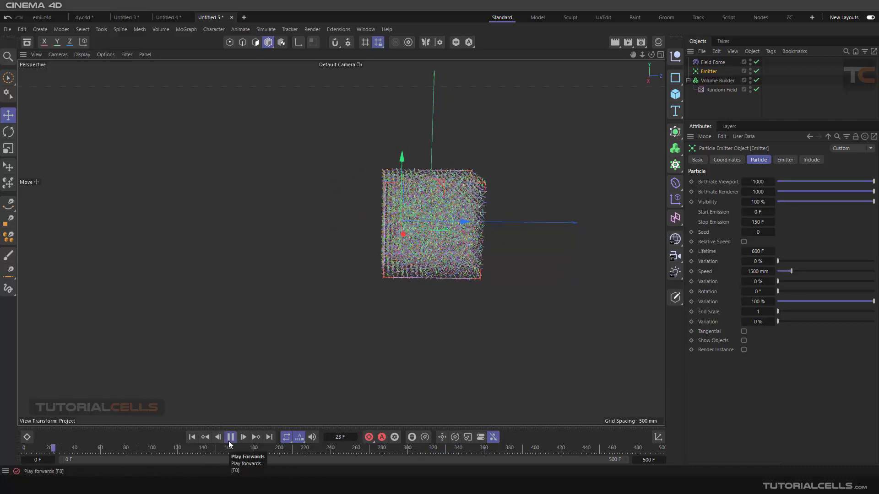
click(230, 438)
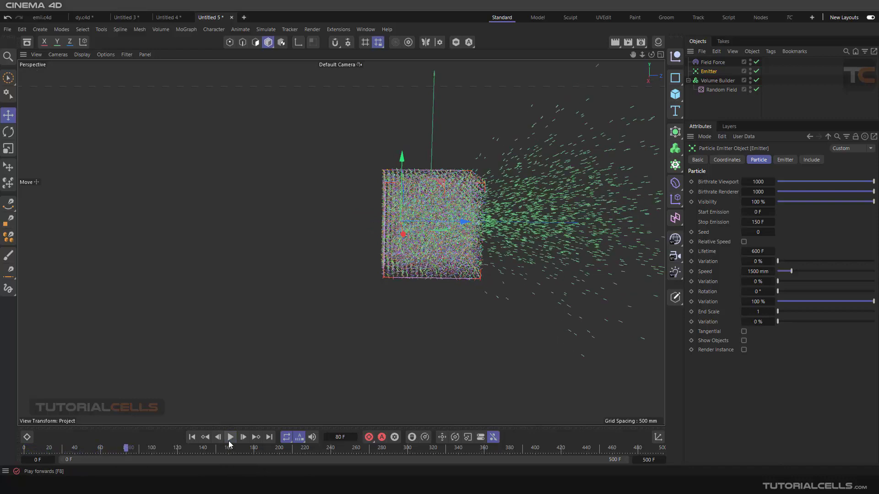
click(192, 437)
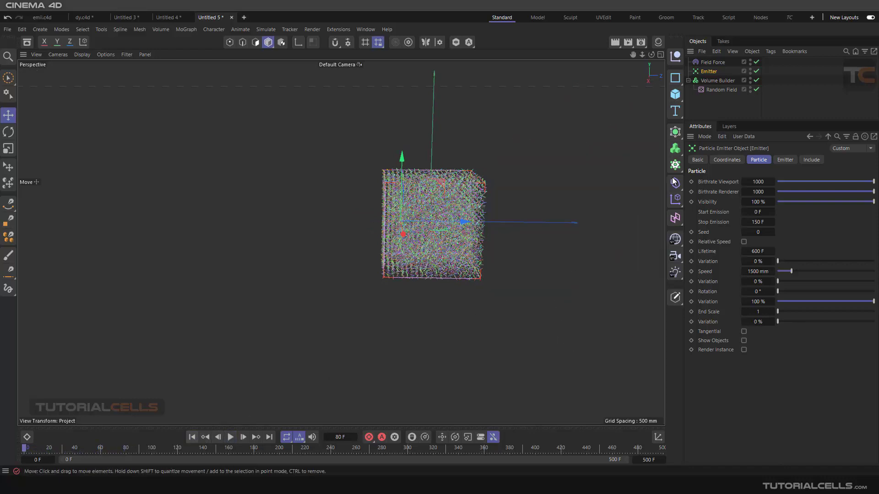
Step: Set the Volume Builder's Voxel Size to 57.5 mm and inspect the vector density in the box
click(712, 81)
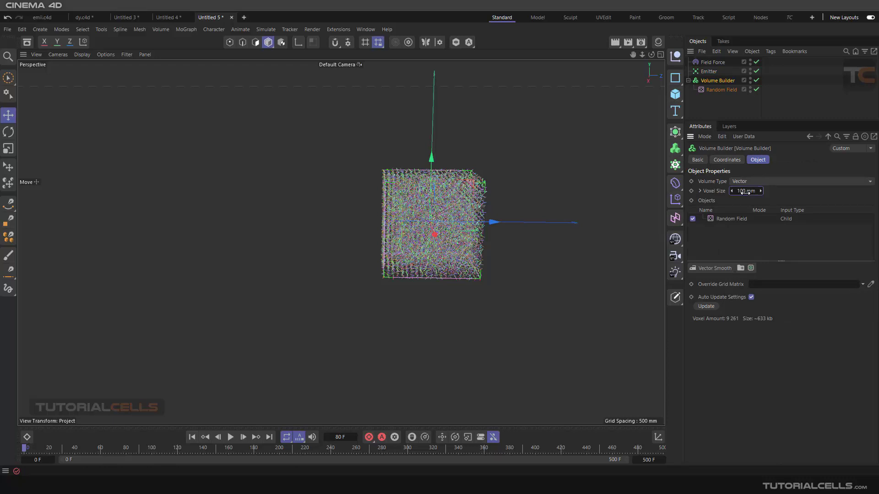
drag(747, 192, 726, 192)
scroll(433, 232, up, 5)
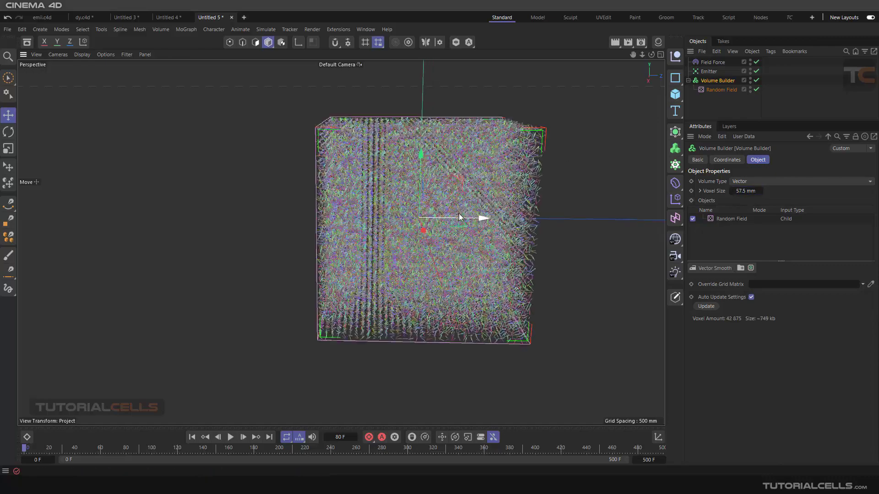
alt+drag(488, 207, 438, 220)
scroll(483, 215, down, 3)
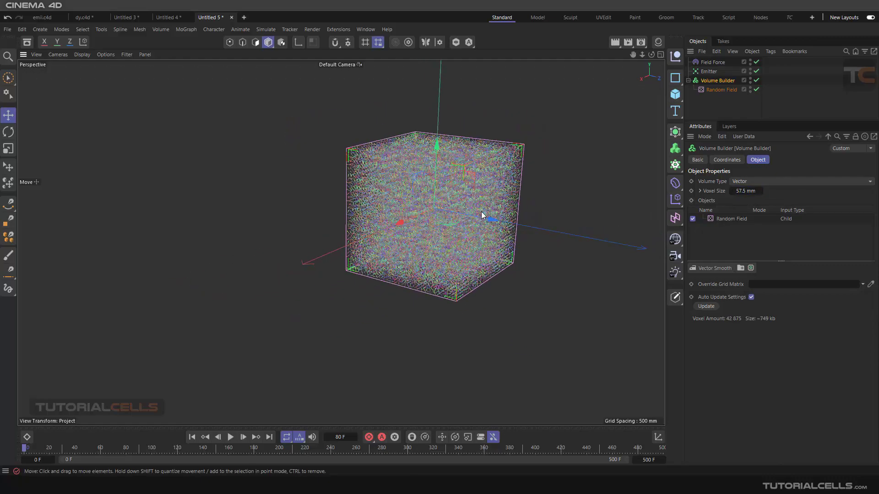
Step: Set the Volume Builder's Voxel Size to 155 mm and inspect its vectors up close
drag(742, 191, 795, 191)
alt+drag(471, 212, 503, 238)
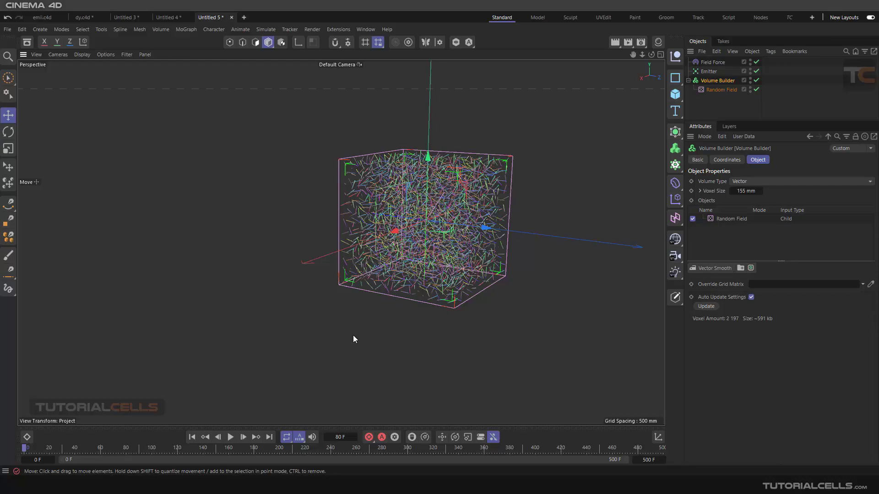
scroll(327, 155, up, 4)
alt+drag(430, 216, 352, 303)
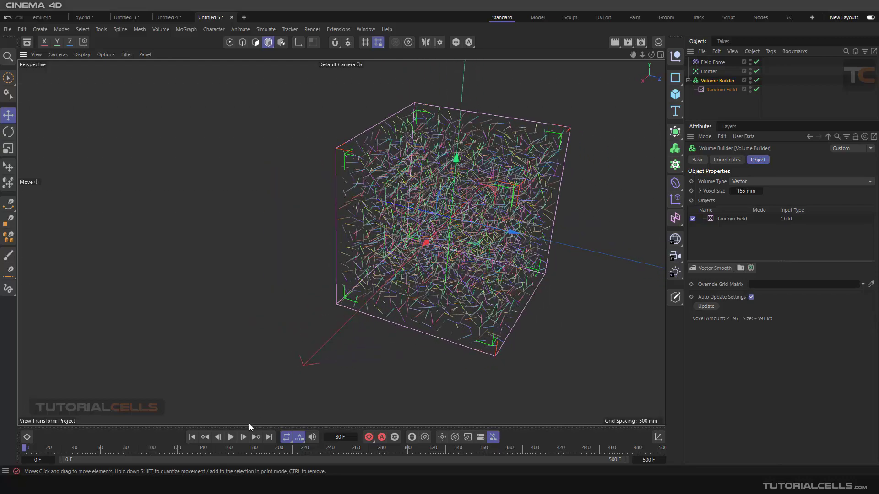
Step: Play the particle simulation for about 156 frames, observe how the particles scatter from the box, and rewind
click(229, 438)
scroll(419, 263, down, 3)
alt+drag(419, 263, 499, 211)
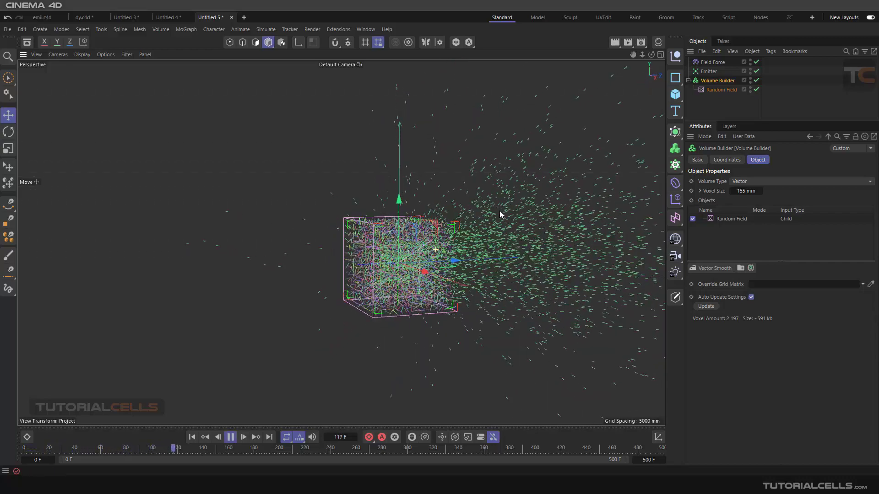
click(231, 437)
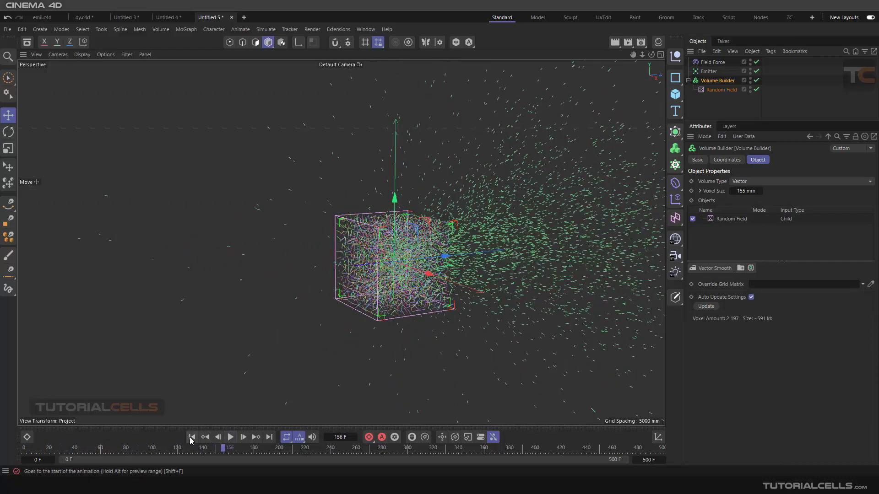
click(192, 437)
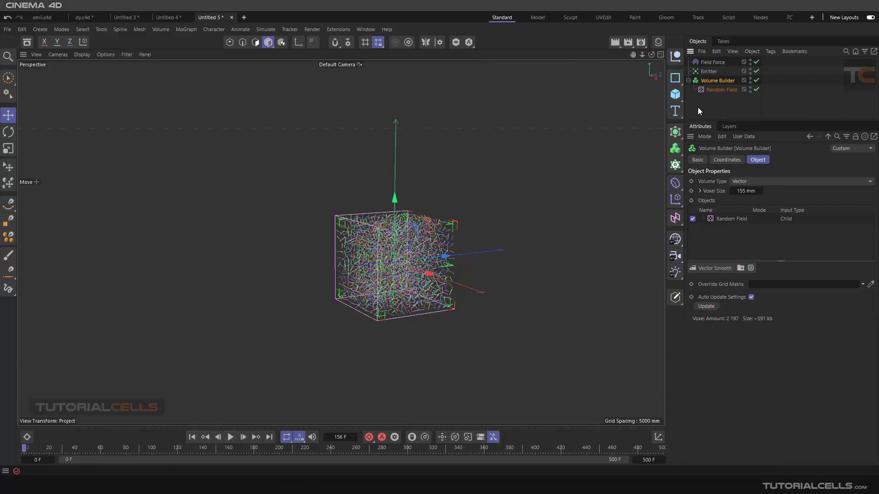
Step: Examine the Layer, Object and Remapping settings of the Volume Builder layer in the Field Force
click(713, 62)
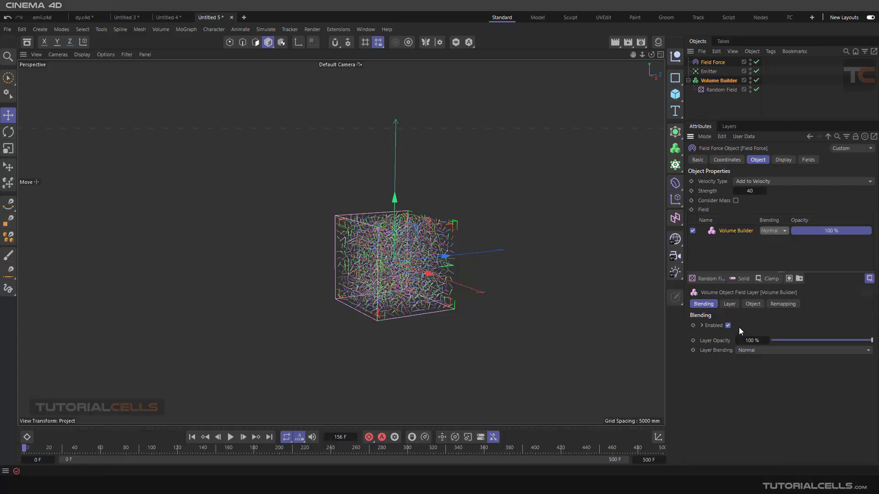
click(729, 304)
click(755, 304)
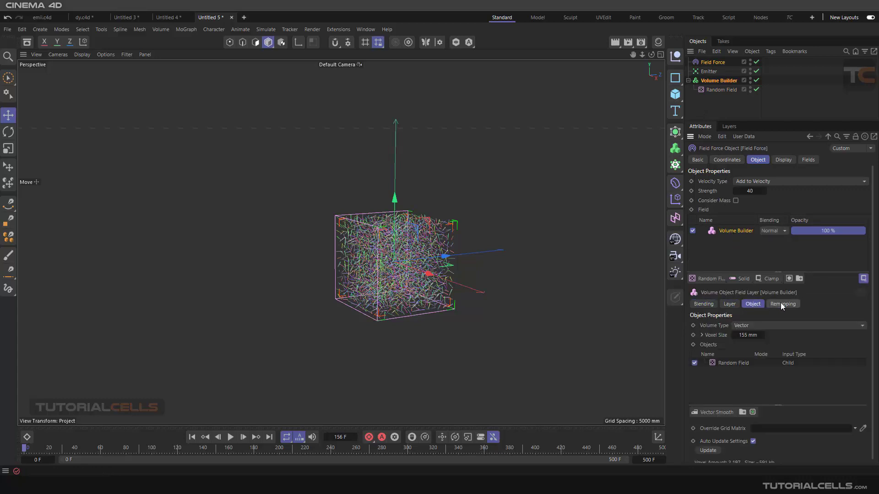
click(781, 304)
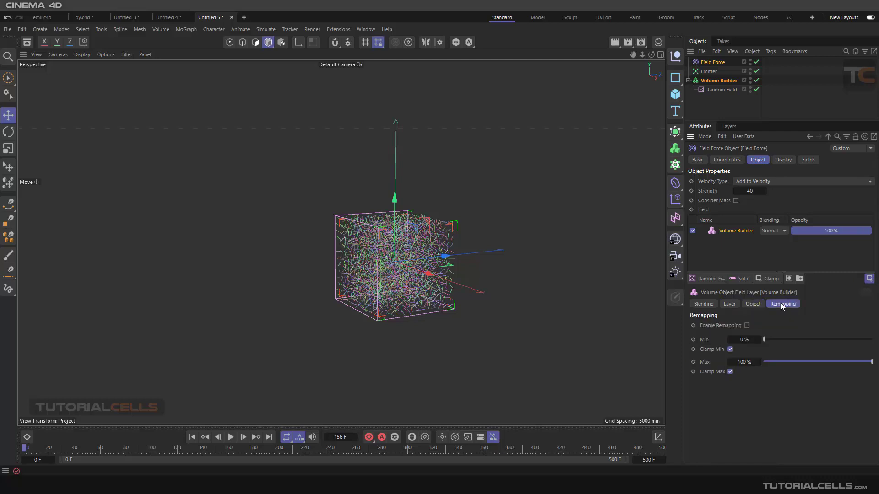
alt+drag(449, 224, 385, 280)
alt+middle_drag(386, 276, 383, 276)
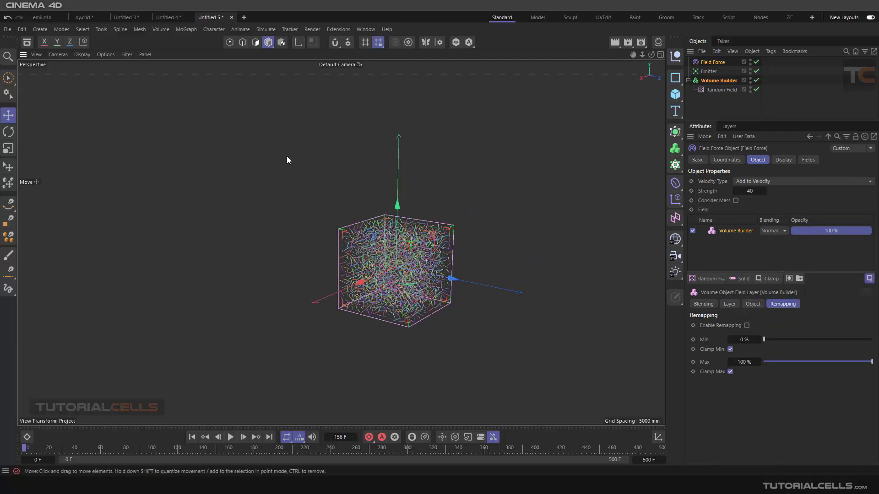
Step: Create a new project and hide the workplane grid in its viewport
click(244, 17)
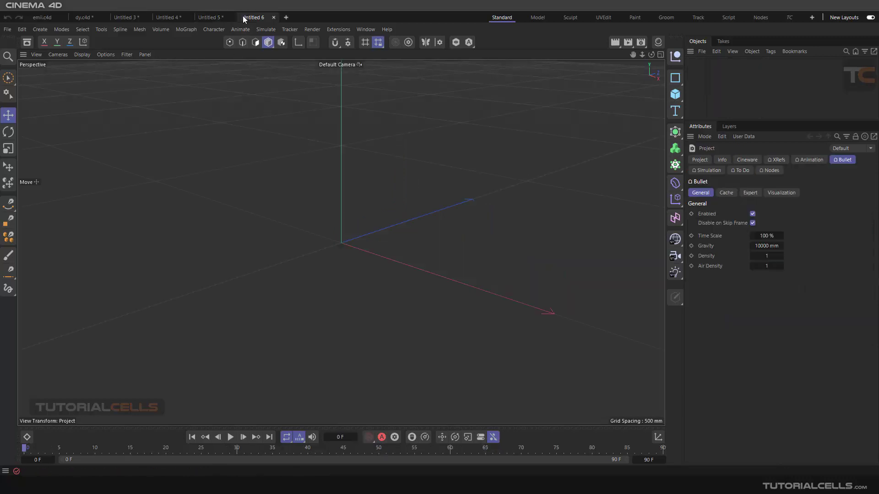
click(133, 56)
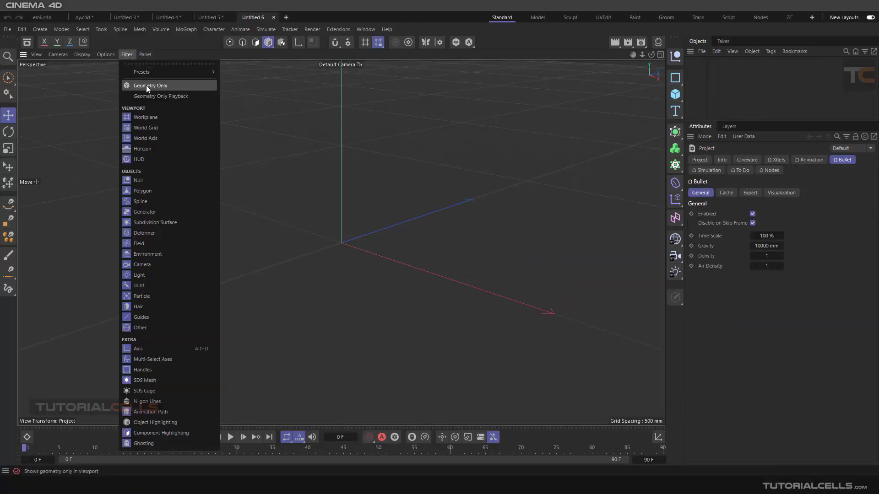
click(143, 117)
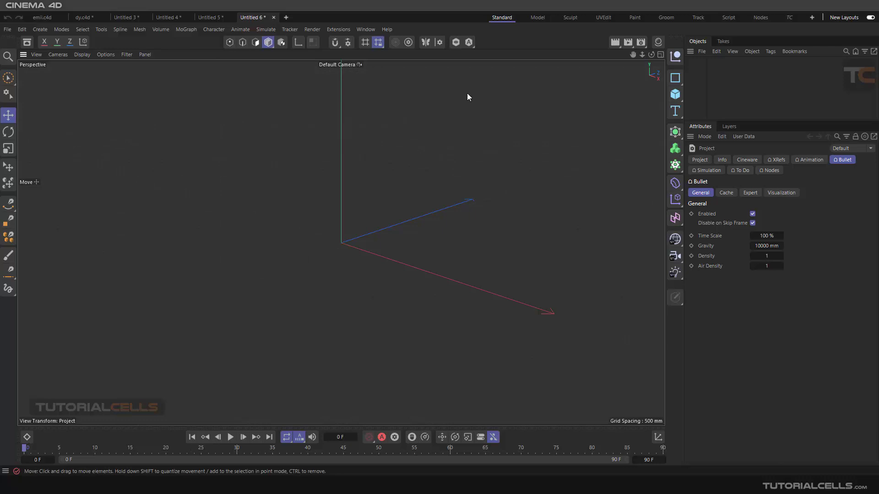
Step: Add a particle Emitter to the scene and set its Speed to 0 mm
click(262, 31)
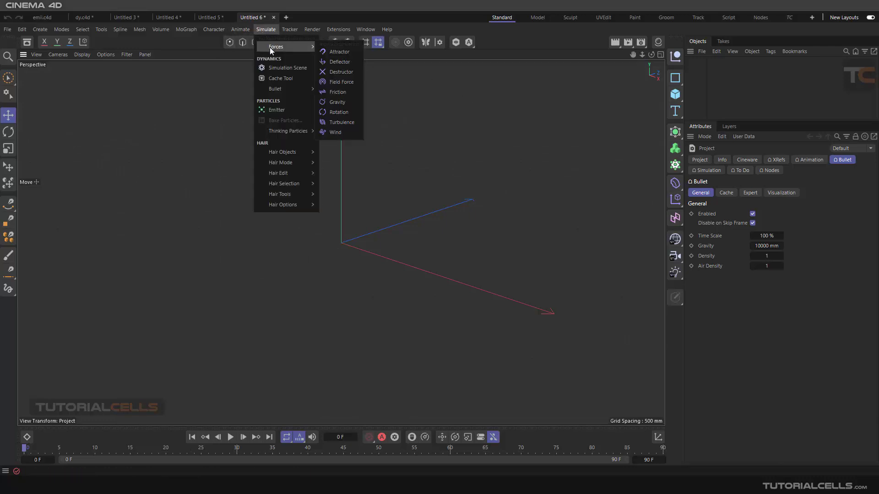
click(296, 114)
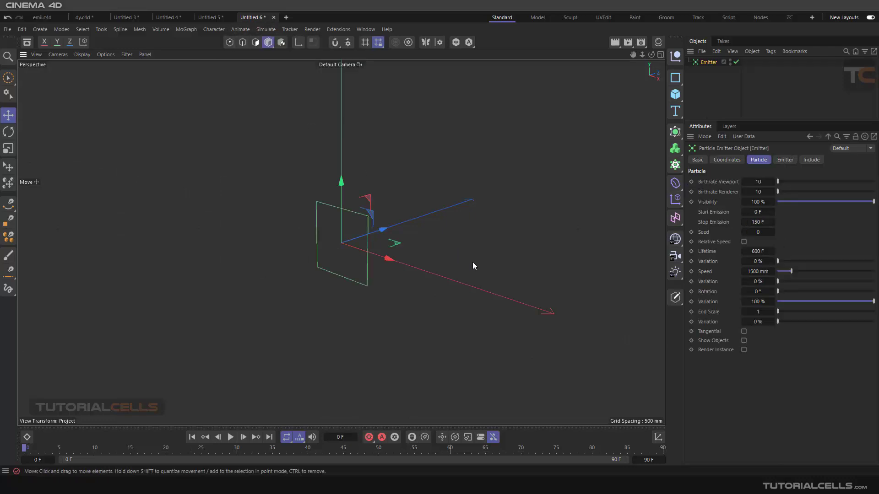
scroll(353, 235, up, 2)
alt+drag(350, 236, 354, 236)
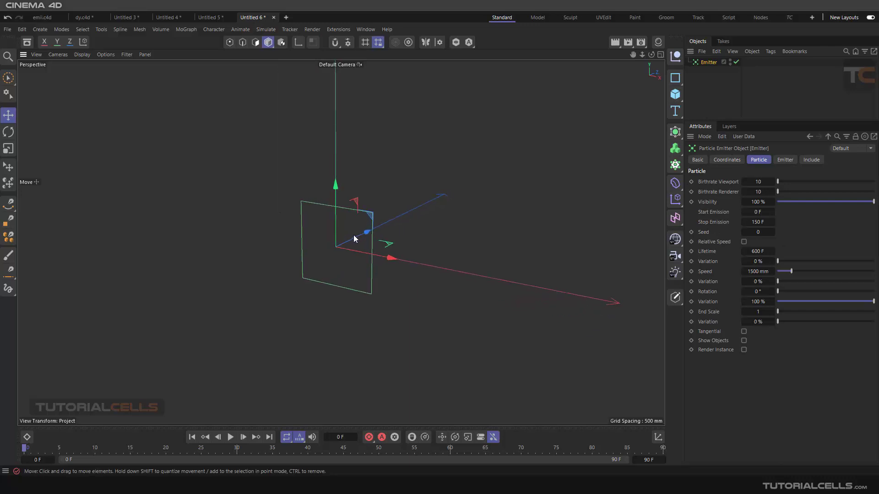
scroll(354, 236, up, 1)
scroll(409, 219, up, 2)
alt+middle_drag(336, 232, 421, 218)
double_click(754, 271)
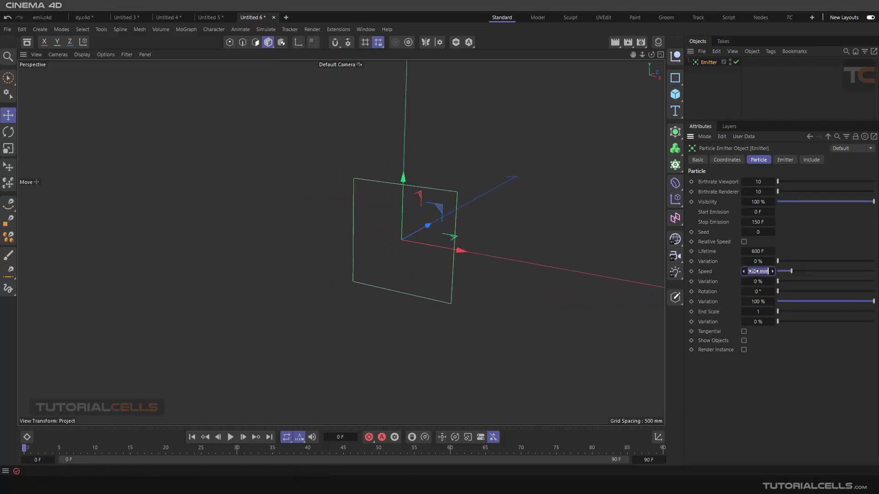
text(0)
key(Return)
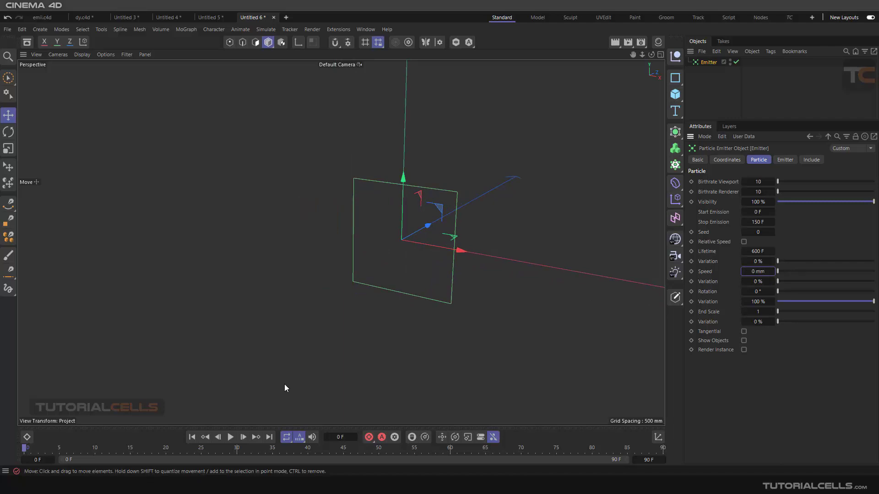
Step: Start playing the simulation and set the Emitter's viewport and renderer birthrates to 100
click(231, 437)
scroll(427, 215, up, 2)
alt+drag(339, 241, 453, 218)
double_click(756, 184)
text(100)
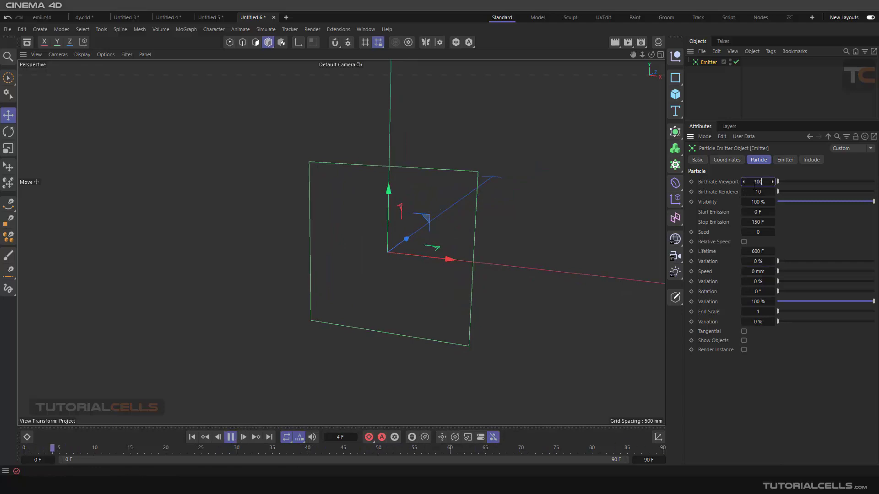
double_click(755, 192)
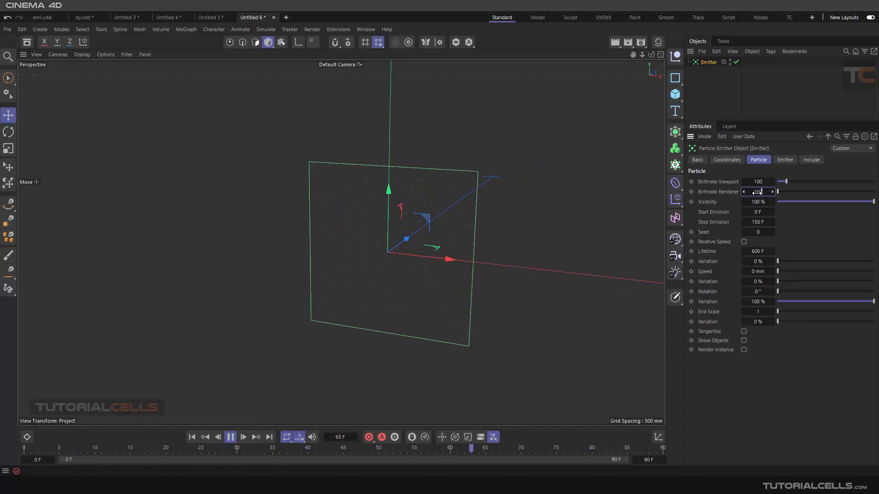
text(100)
Step: Raise the Emitter's viewport and renderer birthrates to 1000
double_click(758, 181)
text(1)
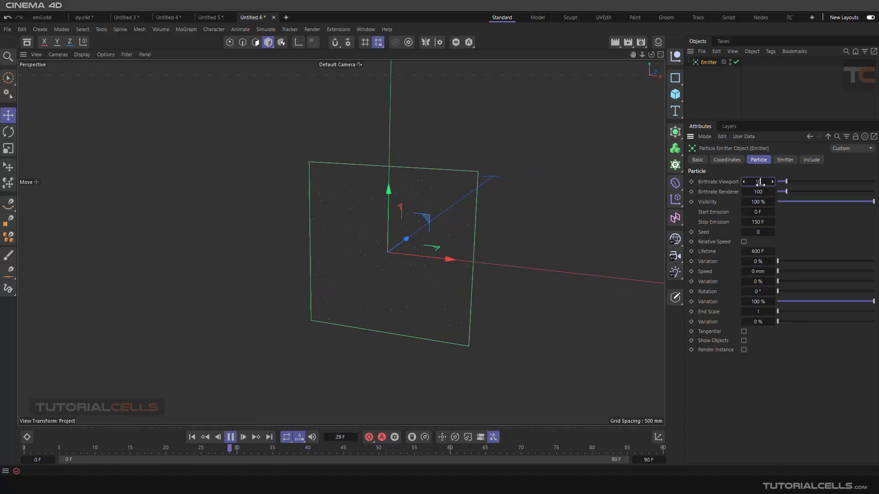
text(000)
double_click(758, 192)
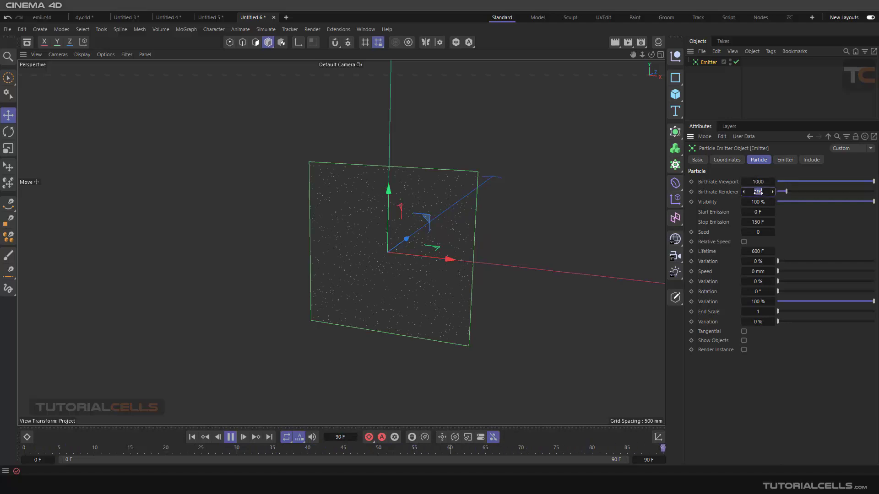
text(1000)
click(713, 361)
Step: Set the project's end frame to 500 F
drag(656, 461, 654, 461)
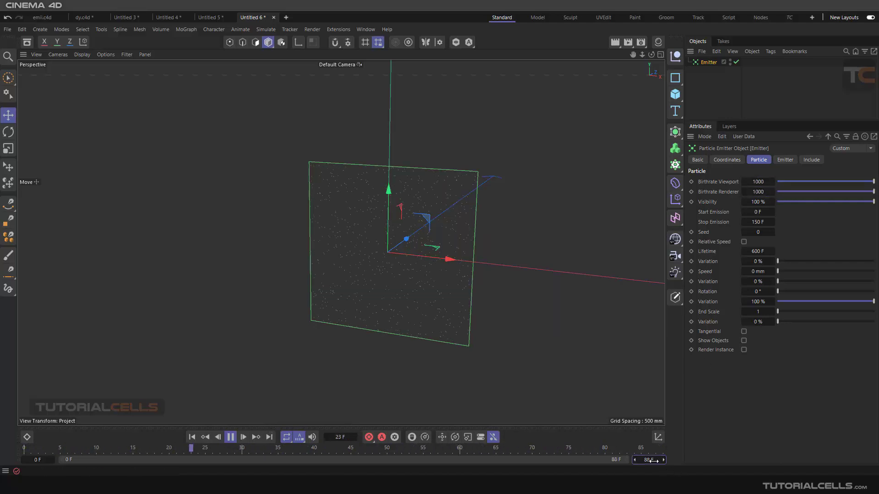
click(653, 461)
text(500)
key(Return)
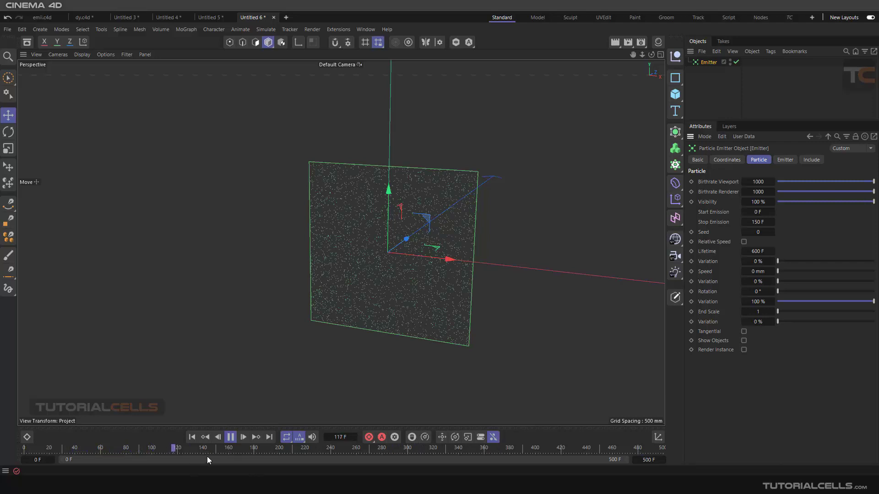
Step: Stop the simulation, return to the first frame and add a Field Force to the scene
click(230, 437)
click(191, 437)
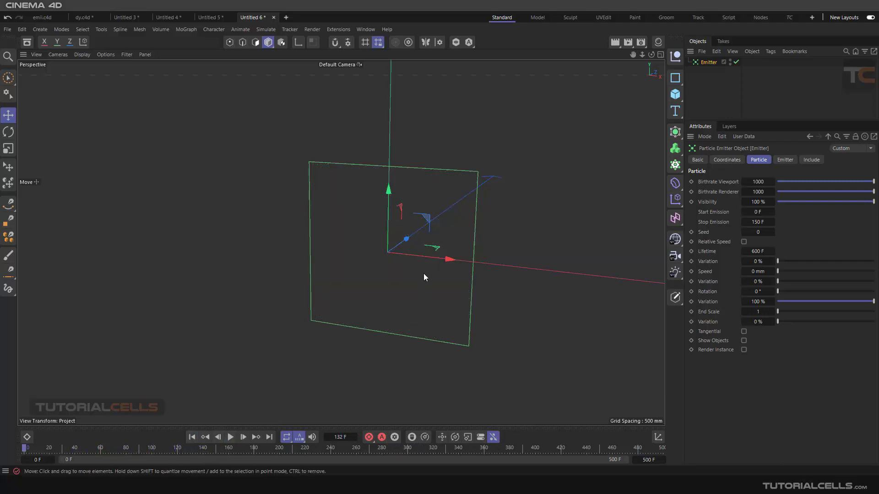
alt+drag(422, 268, 426, 258)
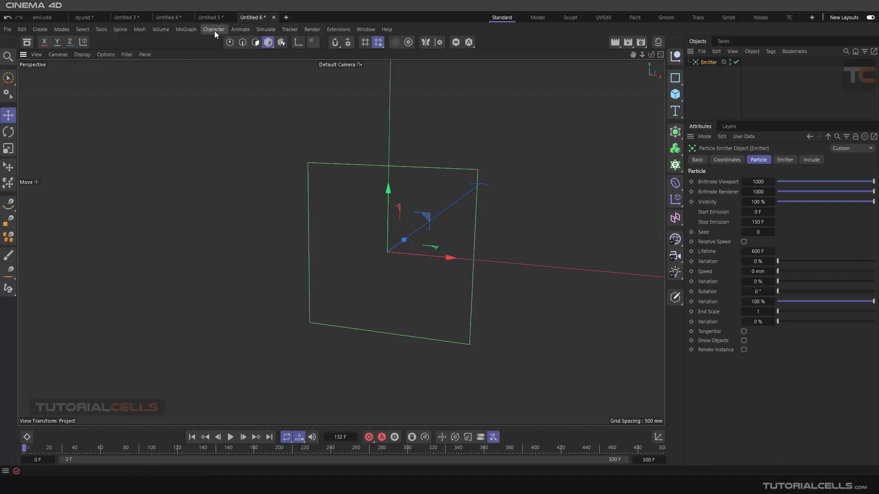
click(265, 31)
mouse_move(274, 46)
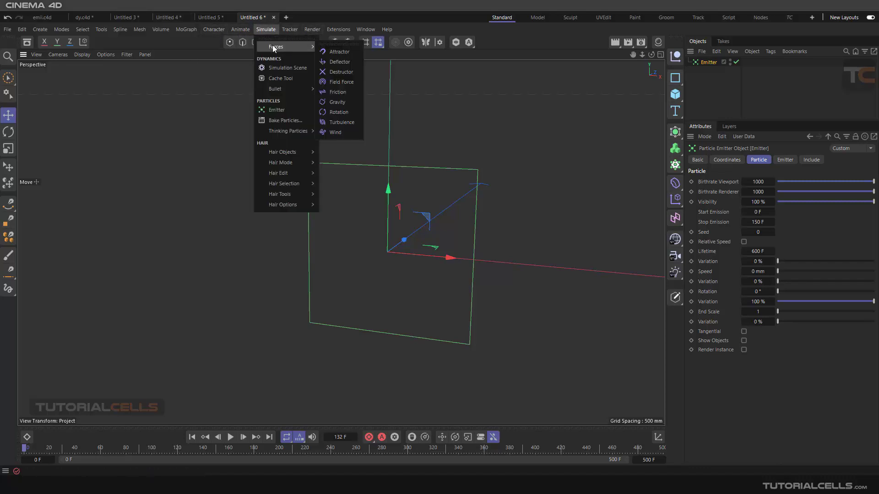
click(343, 83)
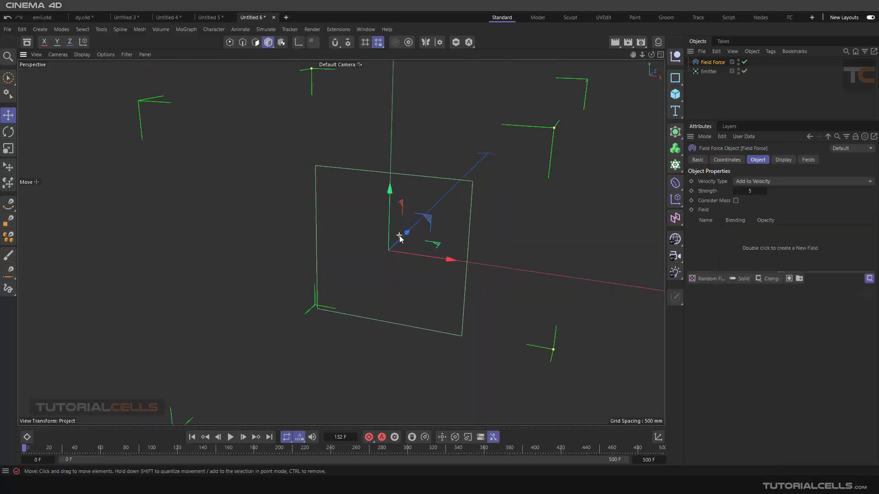
scroll(400, 238, down, 5)
Step: Set the Emitter's X-Size and Y-Size to 2000 mm
click(709, 71)
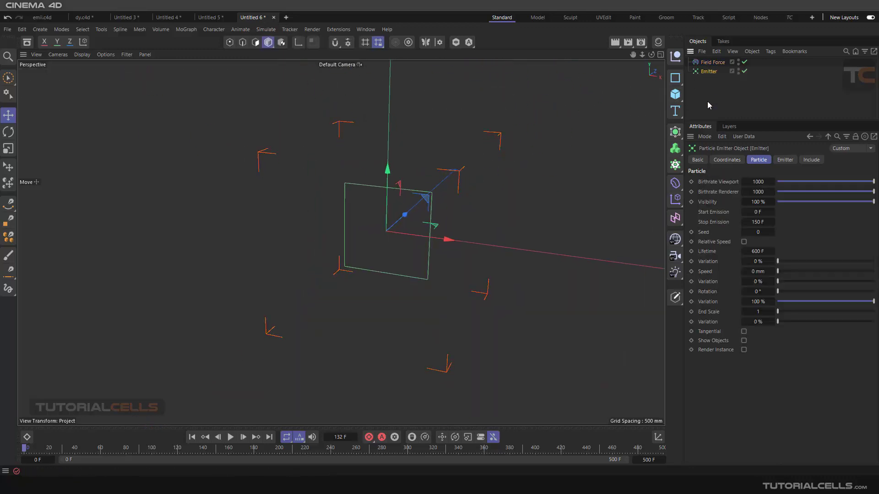
click(781, 160)
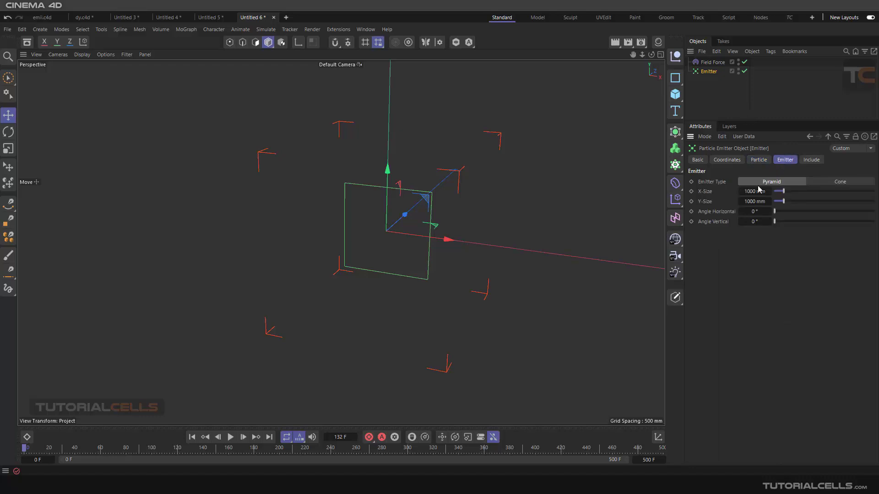
double_click(754, 192)
text(2000)
double_click(754, 202)
text(2000)
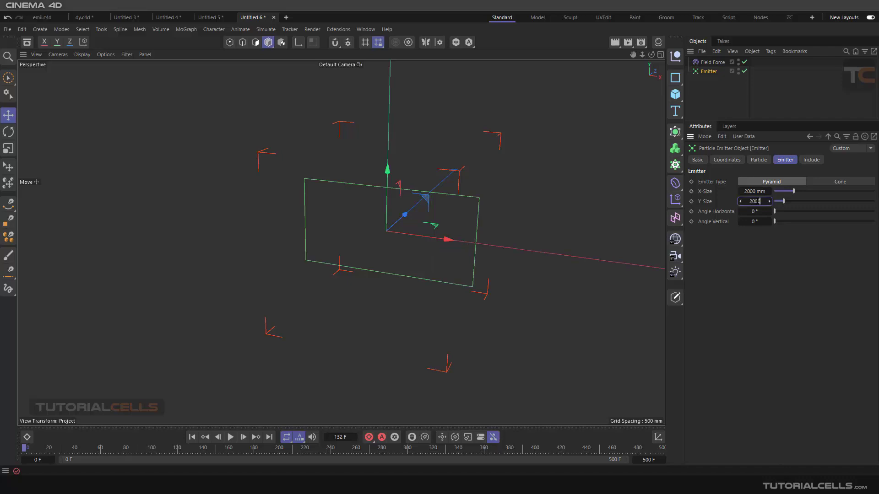
key(Return)
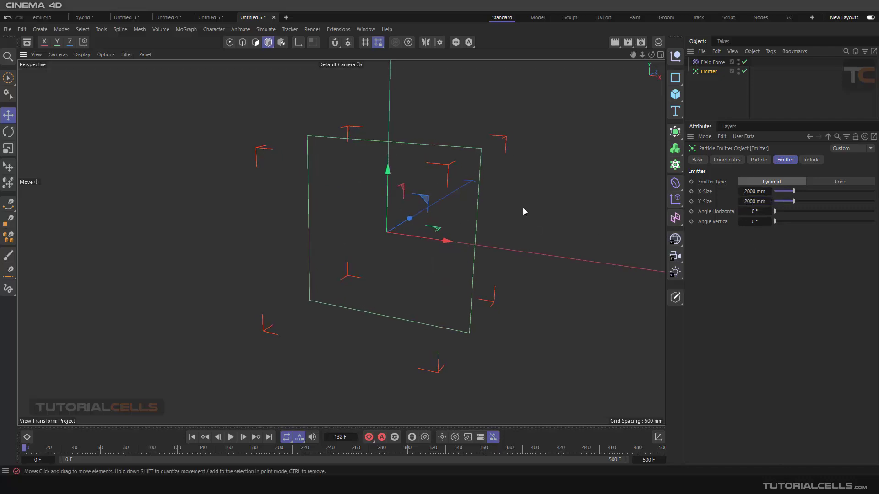
Step: Set the Field Force's display box depth to 0 mm, then briefly play the simulation and rewind it
click(713, 62)
click(784, 160)
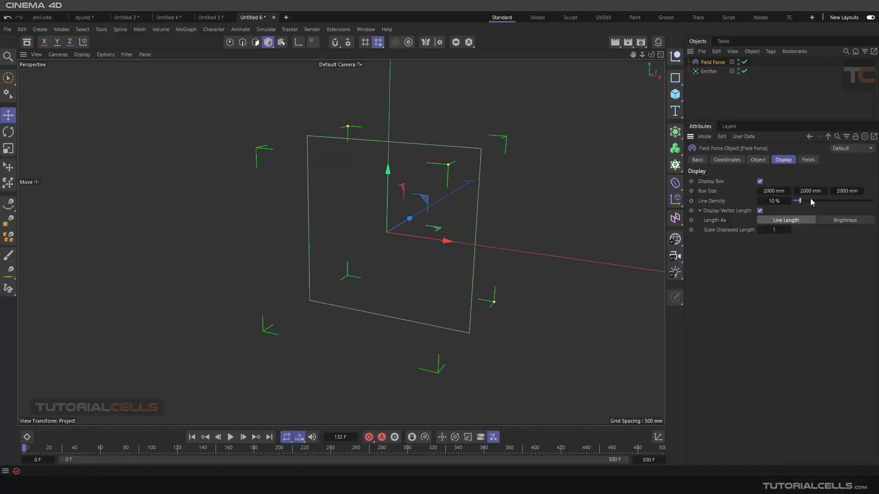
drag(860, 191, 841, 192)
text(0)
key(Return)
alt+drag(334, 188, 309, 236)
click(230, 437)
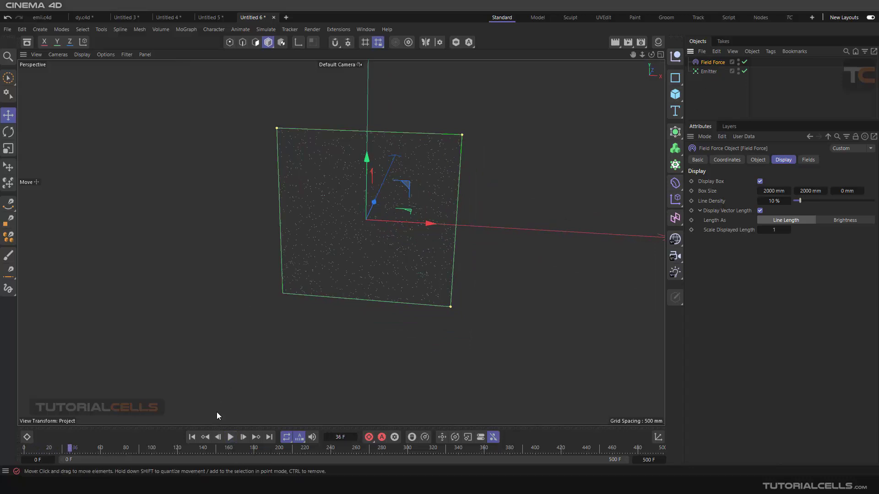
click(191, 438)
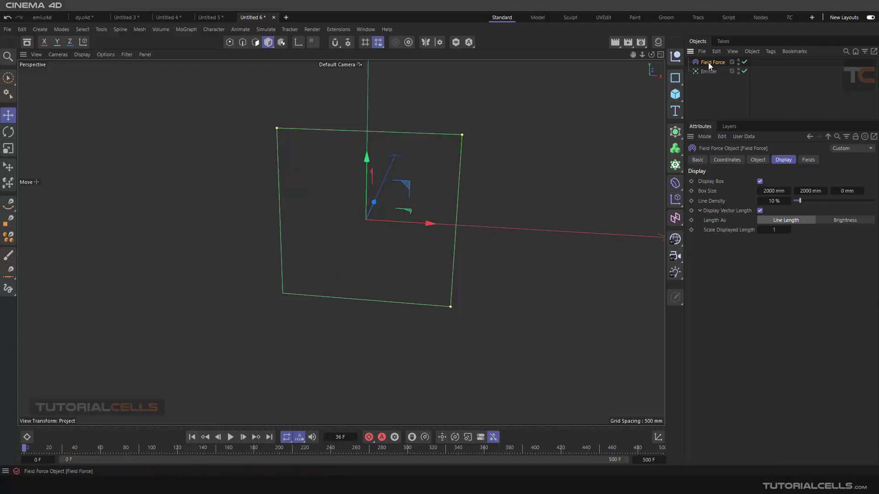
Step: Add a Random Field to the Field Force's field list and hide it in the viewport
click(758, 160)
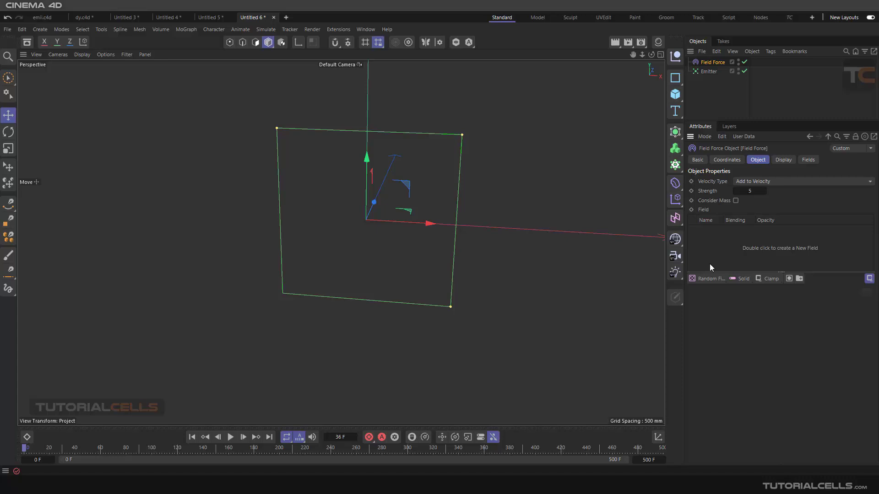
click(708, 278)
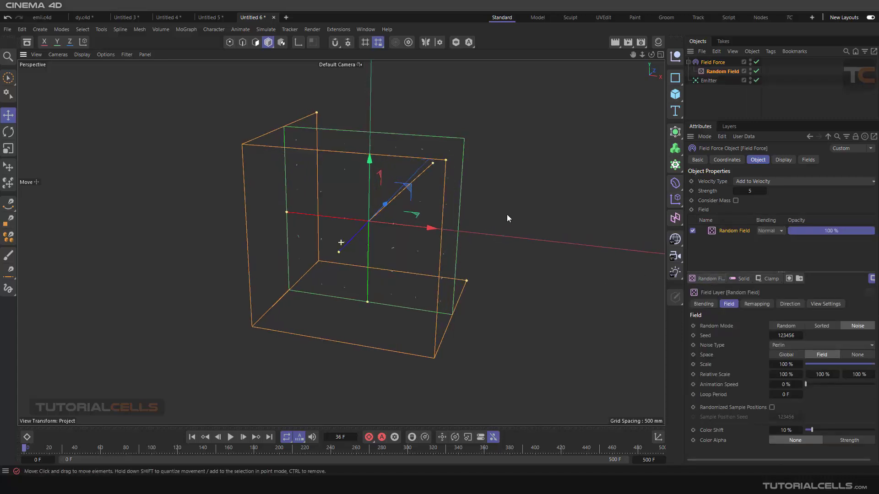
click(711, 94)
click(709, 62)
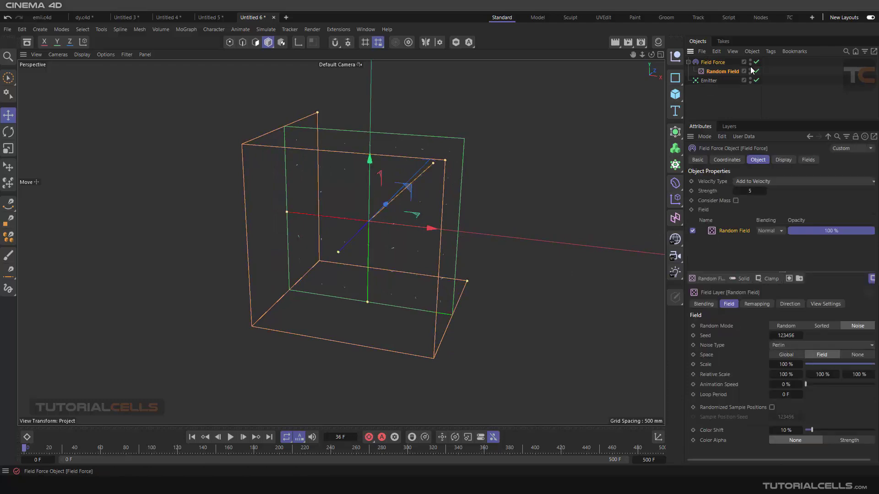
click(717, 94)
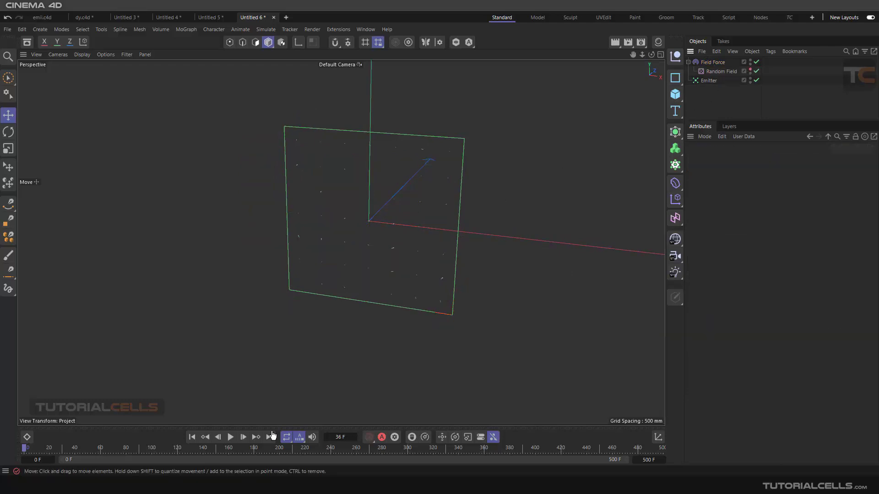
Step: Play the simulation to check how the Random Field moves the particles, then return to the first frame
click(227, 439)
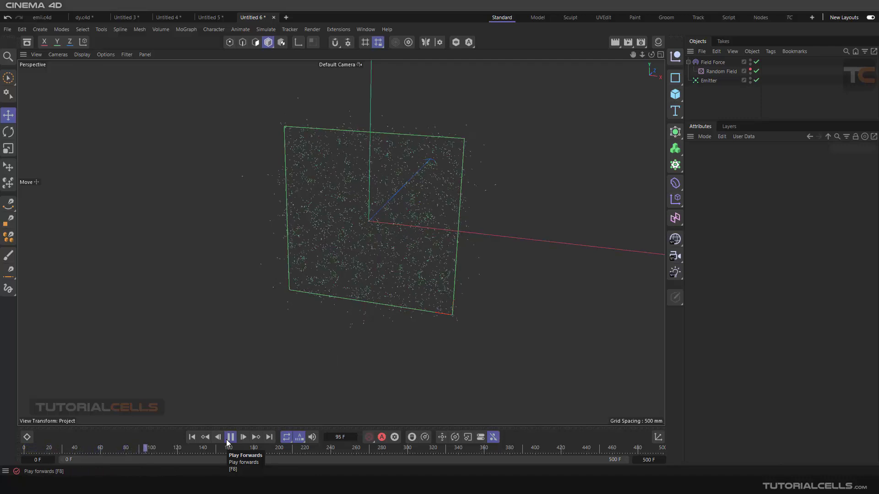
click(226, 440)
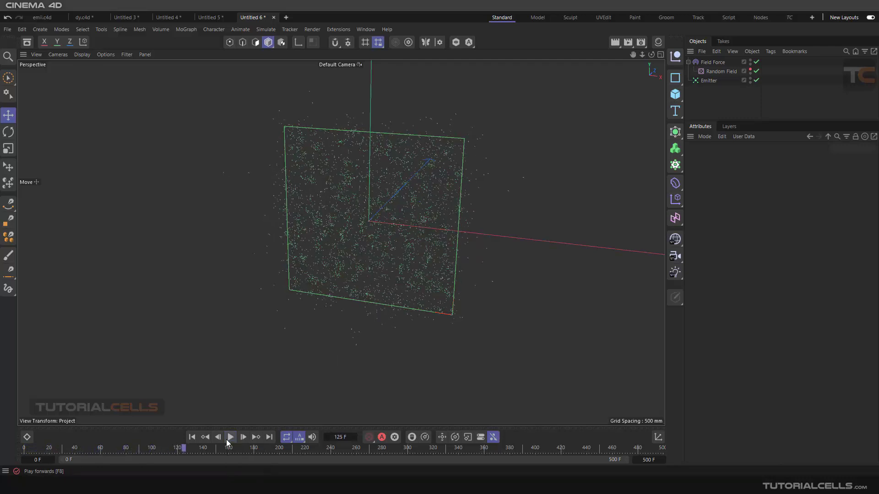
click(193, 438)
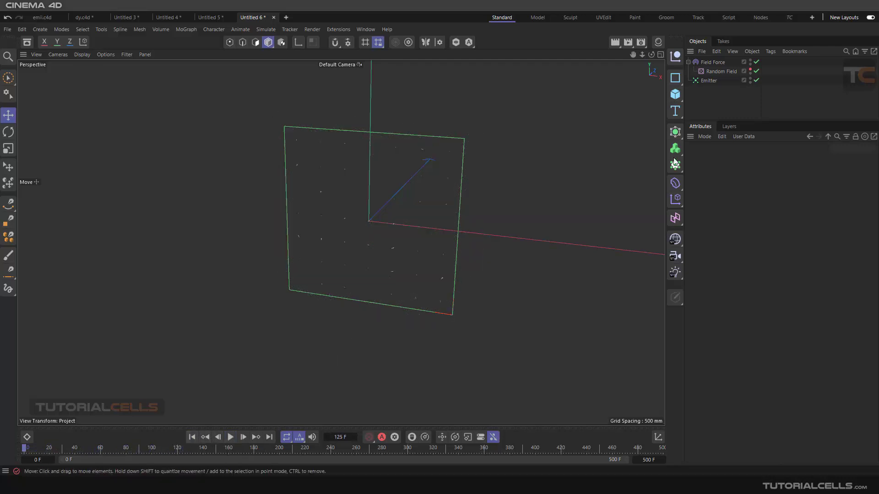
Step: Add a Delay modifier layer above the Random Field in the Field Force's field list
click(714, 72)
click(717, 63)
click(728, 232)
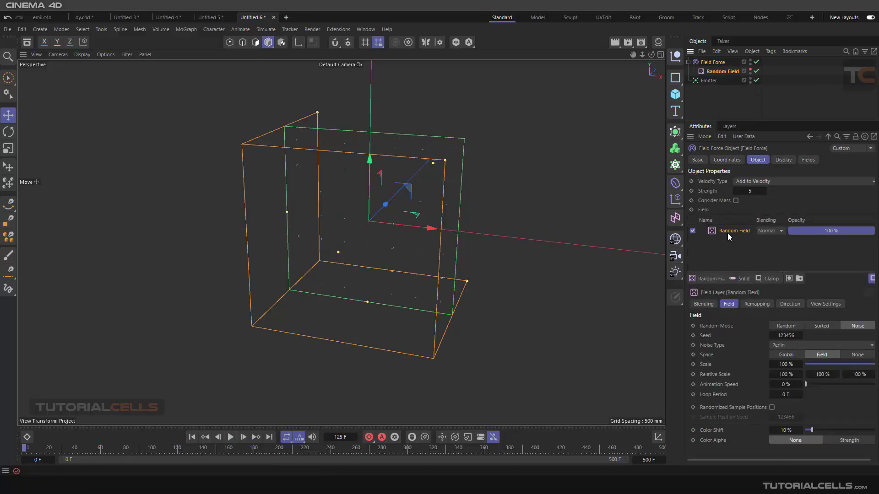
click(765, 278)
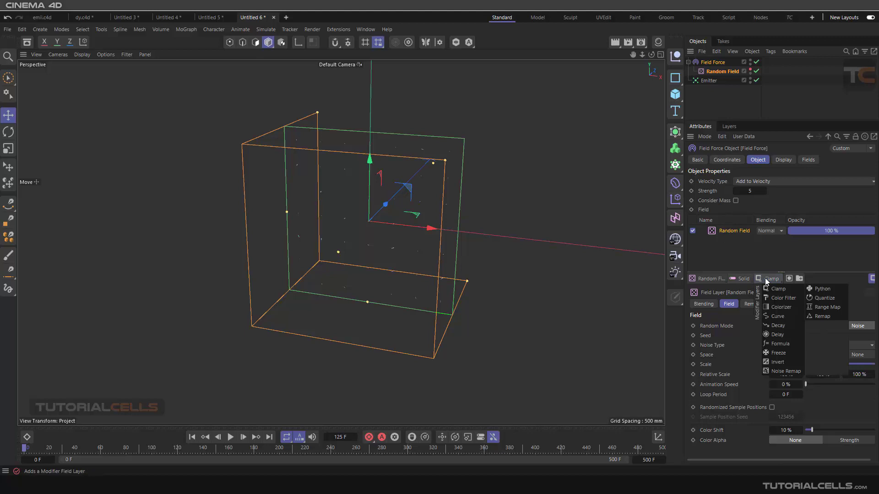
click(780, 334)
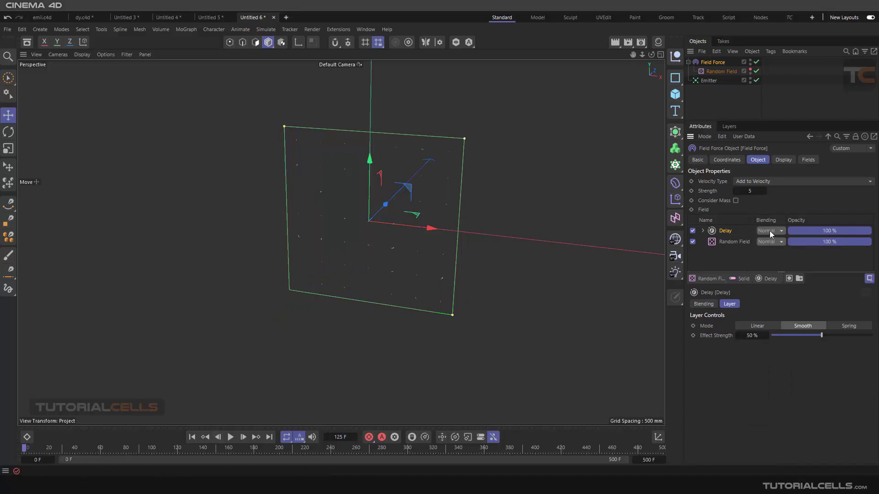
Step: Limit the Field Force with a Spherical Field in its Fields settings and shrink the sphere to about 252 mm
click(806, 160)
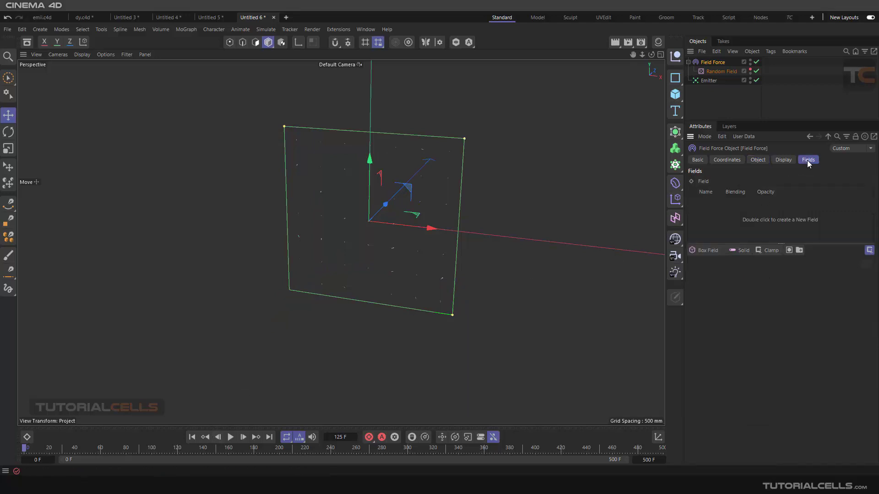
click(710, 252)
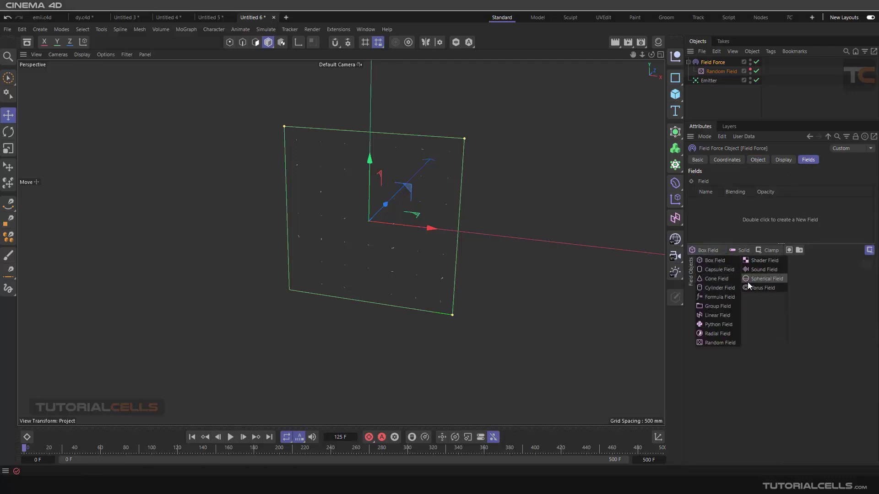
click(762, 279)
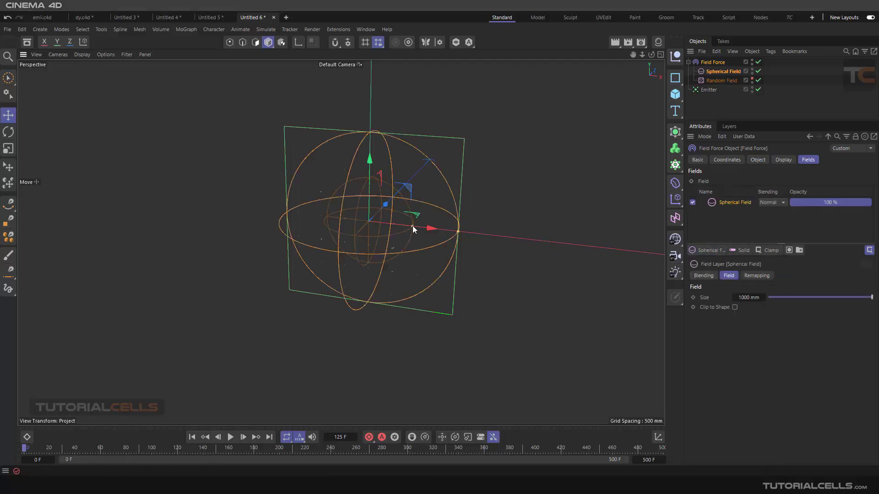
drag(413, 226, 397, 224)
drag(453, 232, 391, 225)
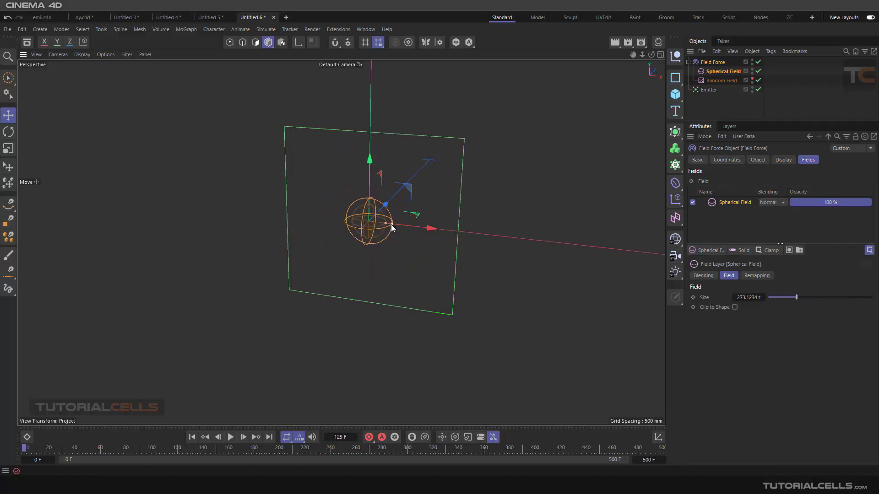
Step: Disable the Random Field layer in the Field Force's object properties and start playing the simulation
click(713, 62)
click(758, 159)
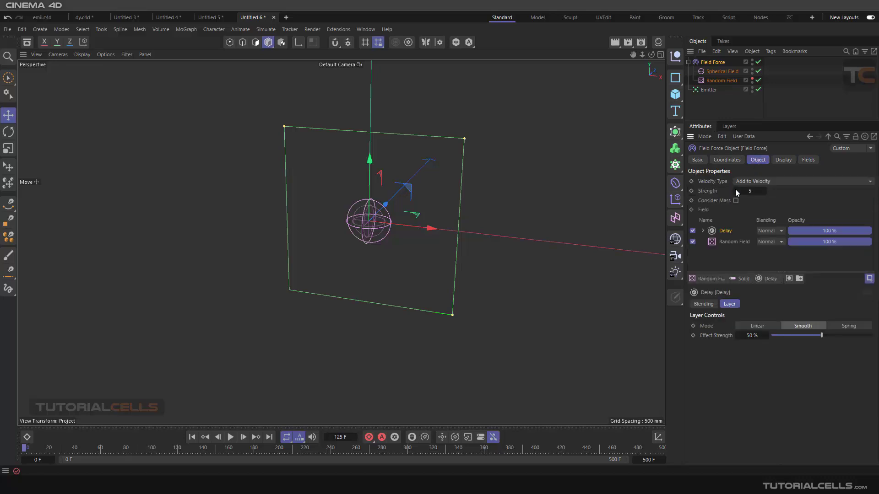
click(692, 241)
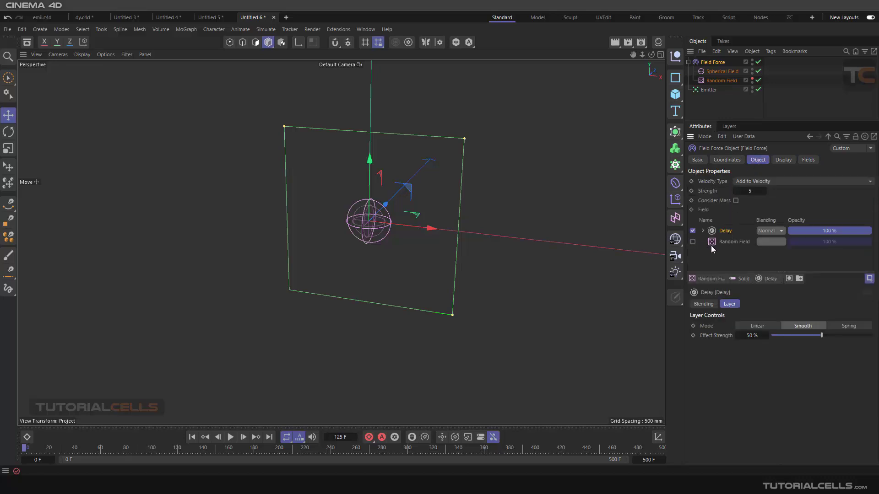
click(231, 438)
scroll(373, 220, up, 3)
alt+middle_drag(383, 197, 381, 211)
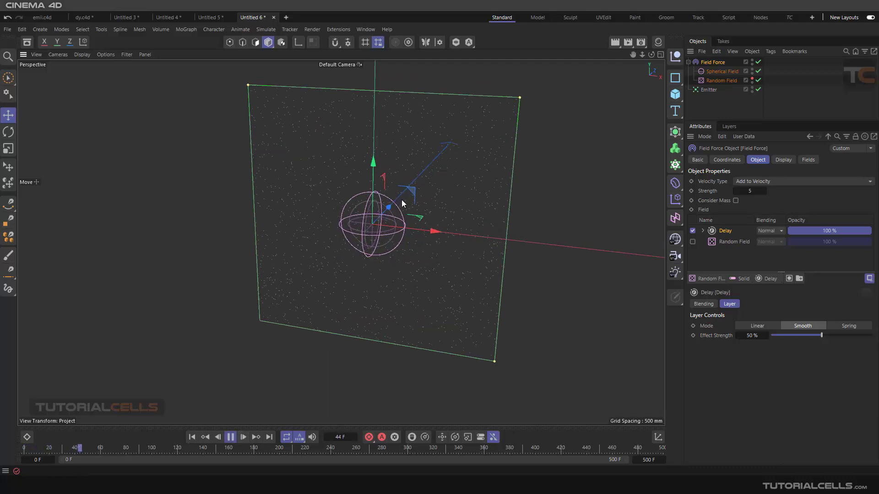
Step: Try moving the Field Force and its Spherical Field among the particles during playback, and undo the move
drag(412, 192, 456, 161)
key(ctrl+z)
click(716, 64)
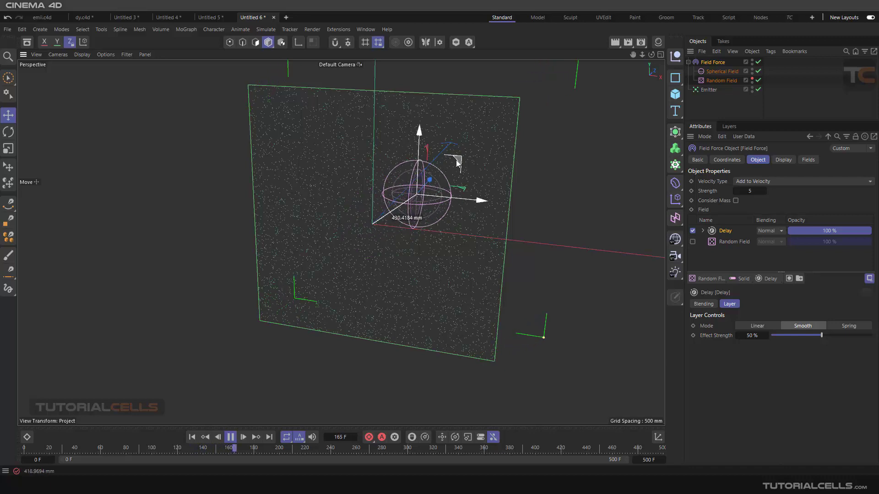
key(ctrl+z)
click(716, 68)
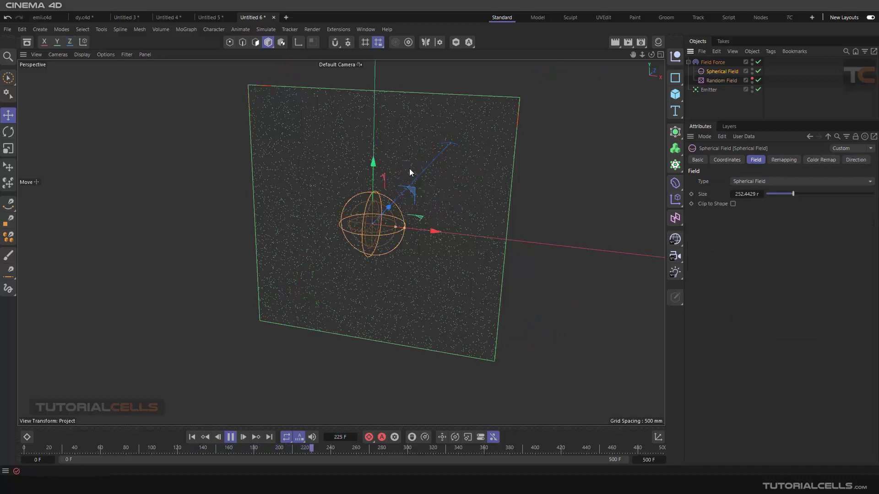
mouse_move(410, 189)
mouse_down()
mouse_move(453, 165)
mouse_move(399, 131)
mouse_move(393, 175)
mouse_move(405, 189)
mouse_up()
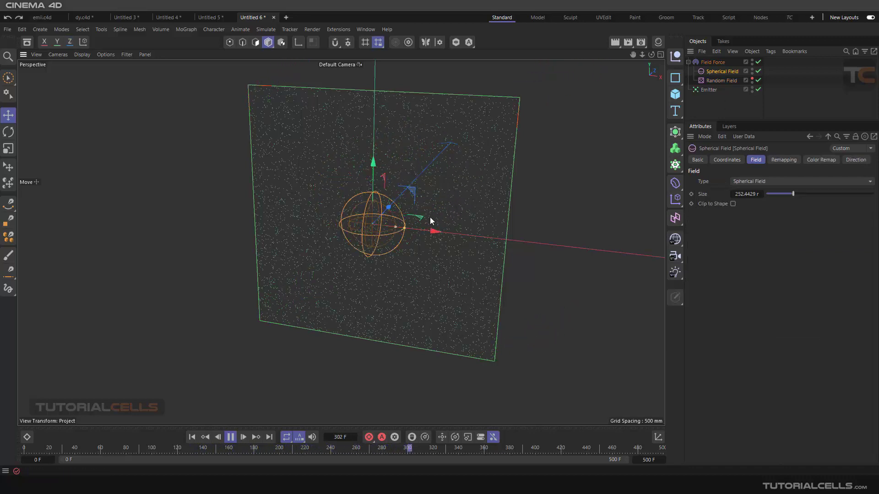
Step: Set the Field Force's Velocity Type to Change Direction
click(713, 63)
click(771, 181)
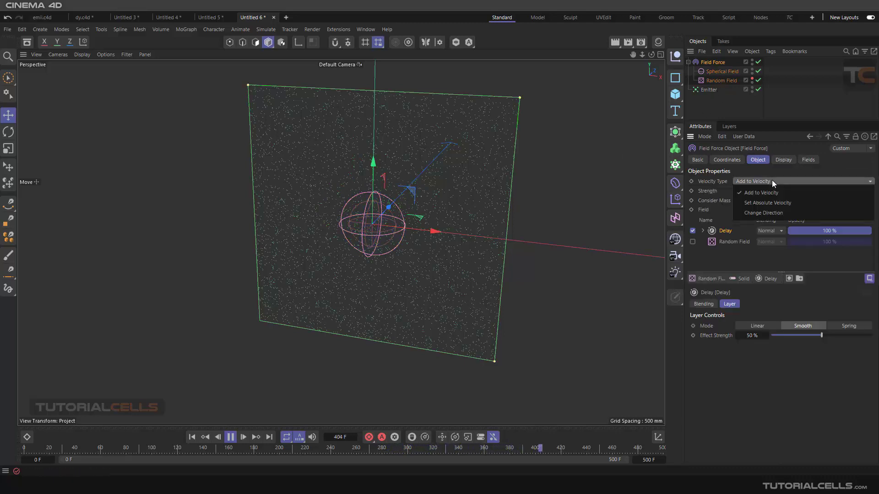
click(761, 212)
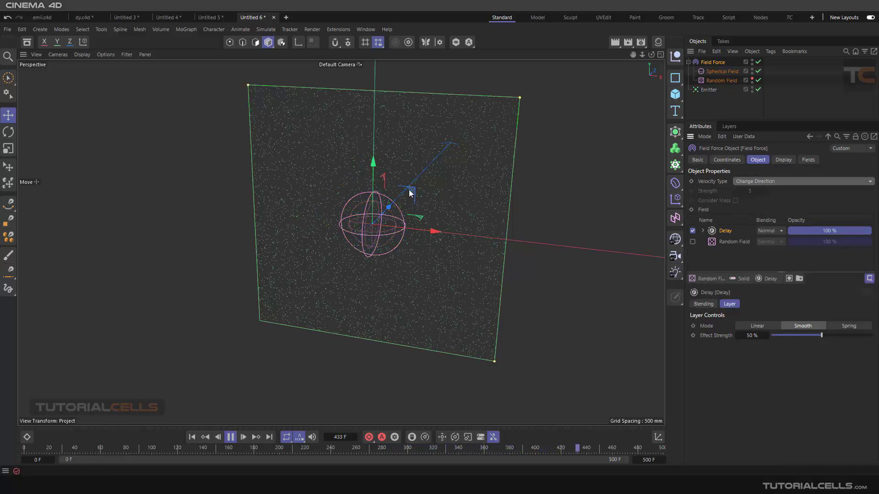
Step: Test moving the Spherical Field through the particles with the Change Direction velocity type, and undo the move
click(727, 72)
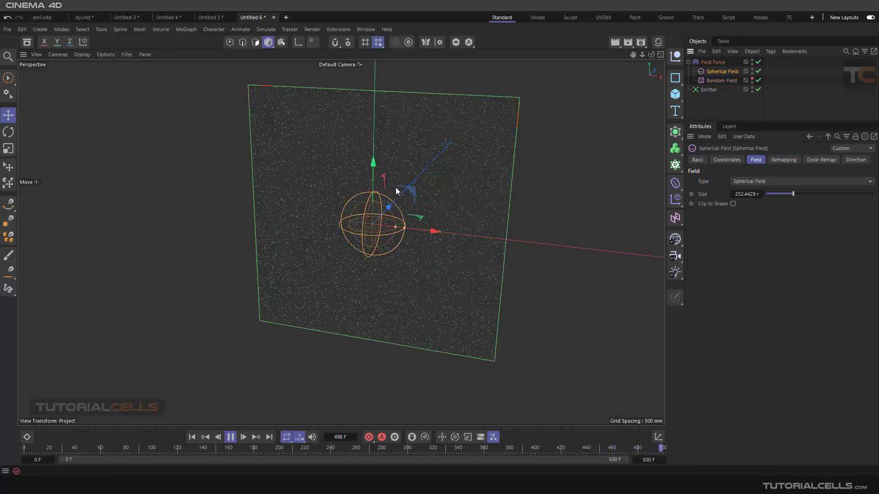
key(z)
drag(425, 178, 435, 160)
key(ctrl+z)
Step: Set the Field Force's Velocity Type to Add to Velocity and enable its Random Field layer
click(712, 62)
click(742, 181)
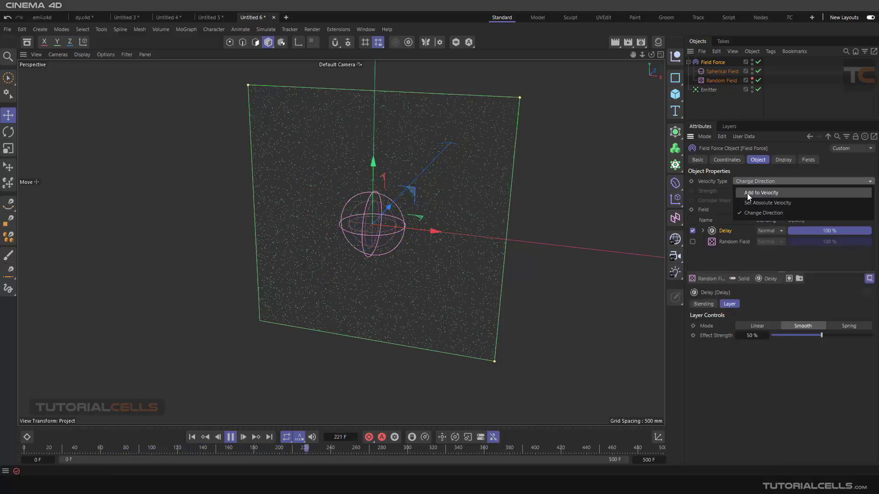
click(748, 193)
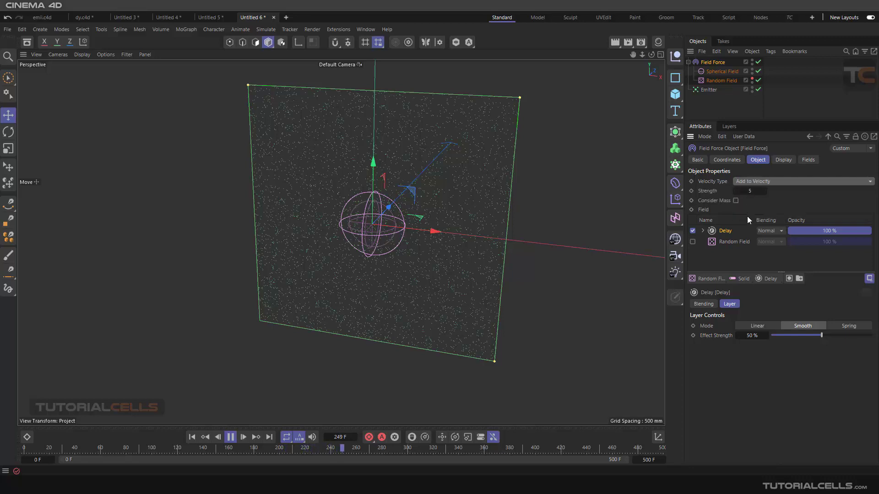
click(693, 242)
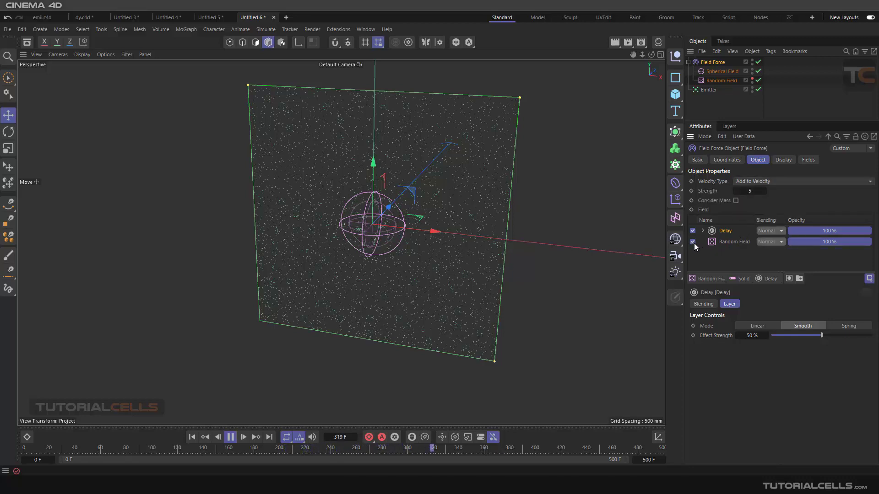
Step: Move the Spherical Field down among the particles while the simulation plays
alt+drag(441, 240, 444, 231)
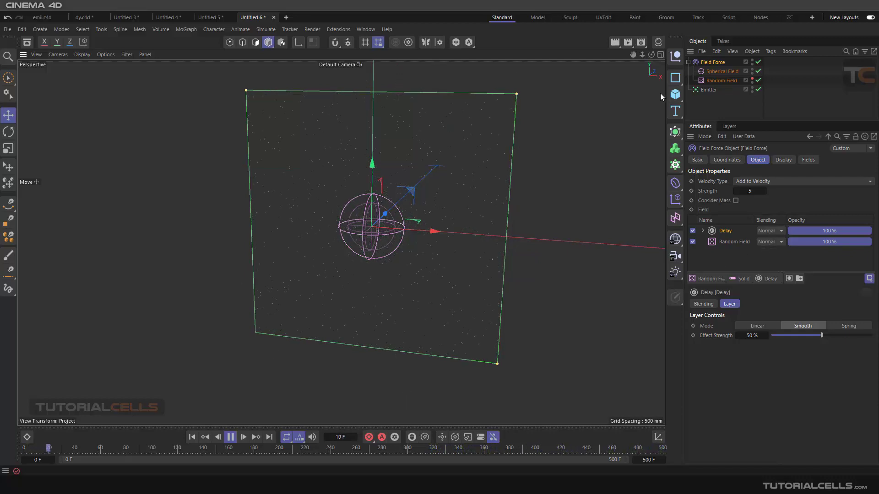
click(709, 71)
drag(414, 191, 408, 238)
Step: Try Subtract blending on the Field Force's Delay layer, and set its blending to Multiply
click(718, 62)
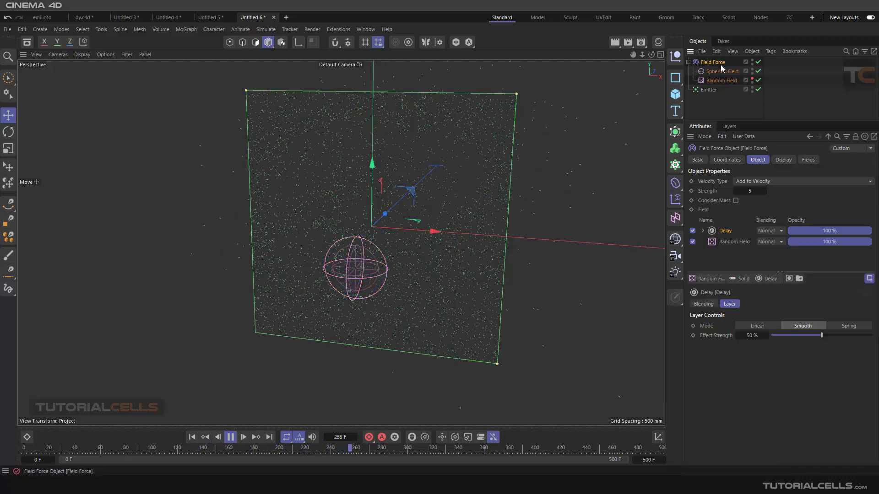
click(769, 231)
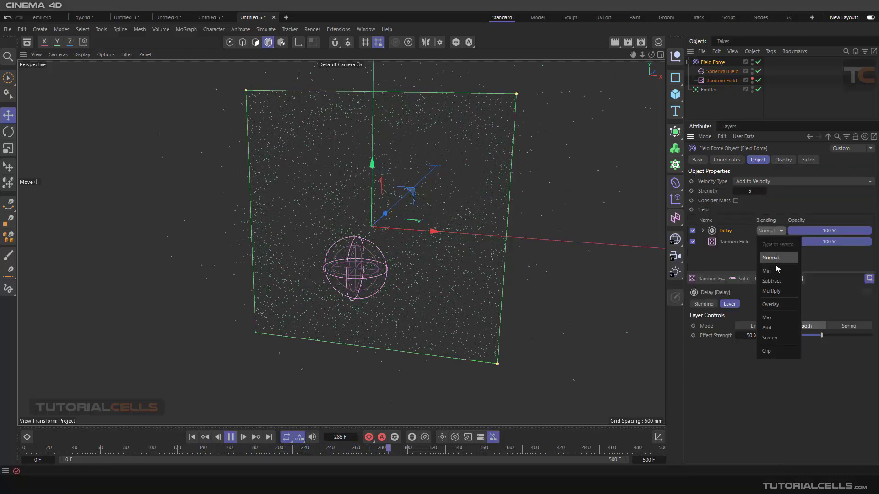
click(772, 282)
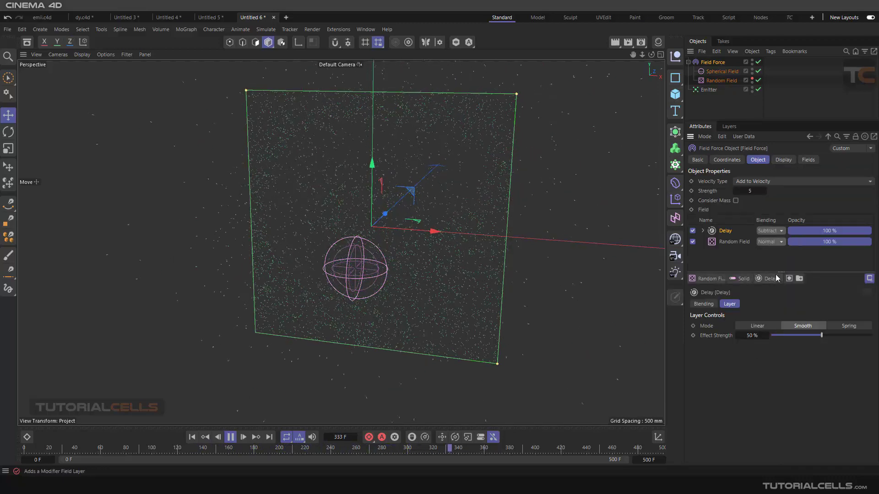
click(771, 231)
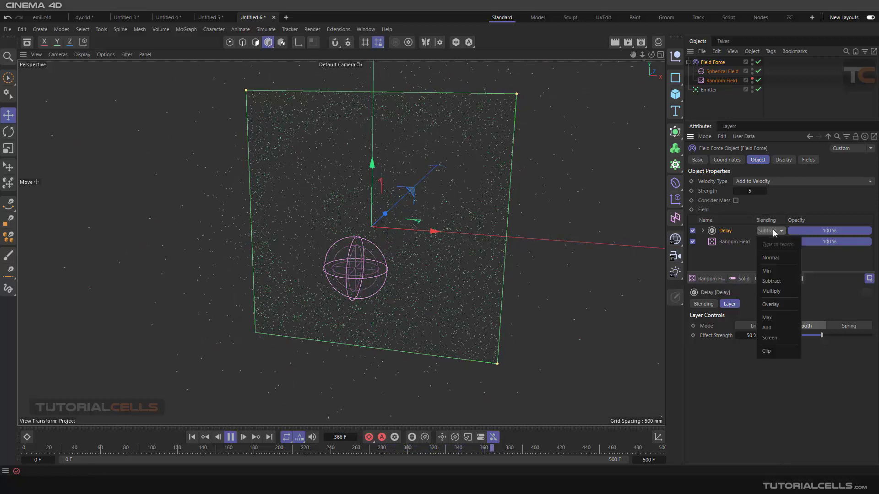
click(768, 292)
Step: Restart the simulation from the first frame and move the Spherical Field sideways to test the Delay layer's Multiply blending
click(192, 437)
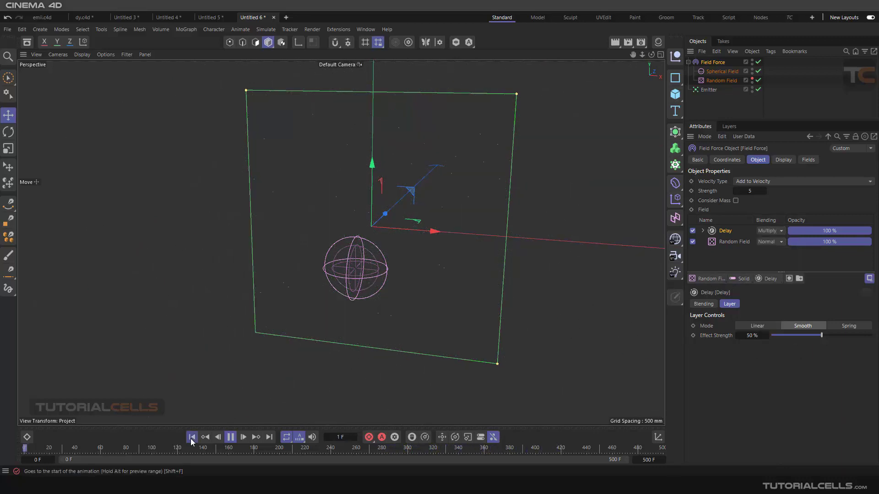
click(718, 71)
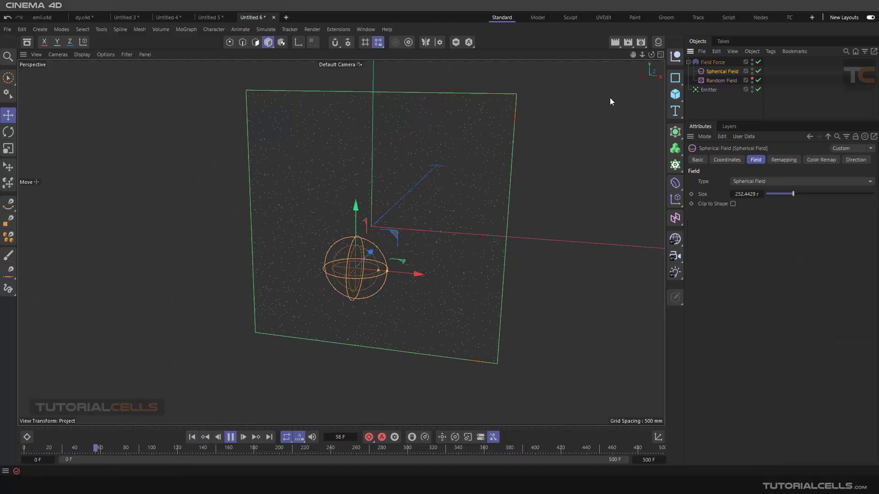
drag(401, 248, 455, 237)
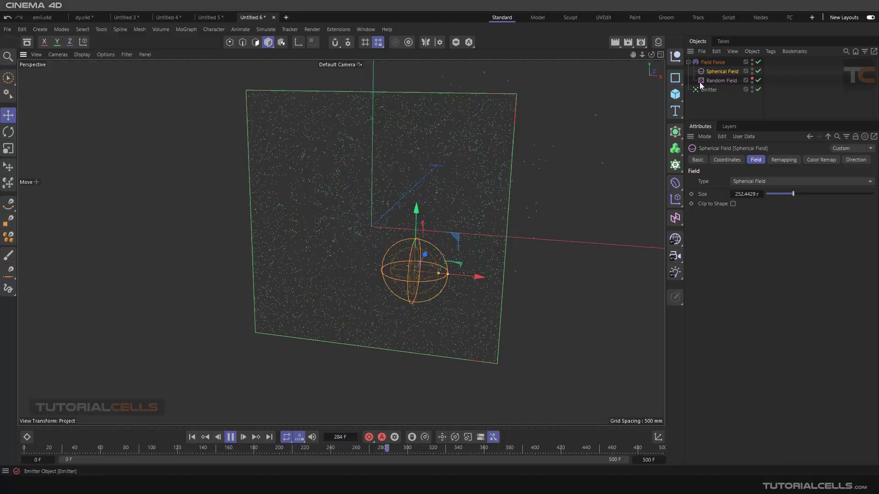
Step: Stop and rewind the simulation, and replace the Field Force's Delay layer with a Decay modifier layer
click(714, 63)
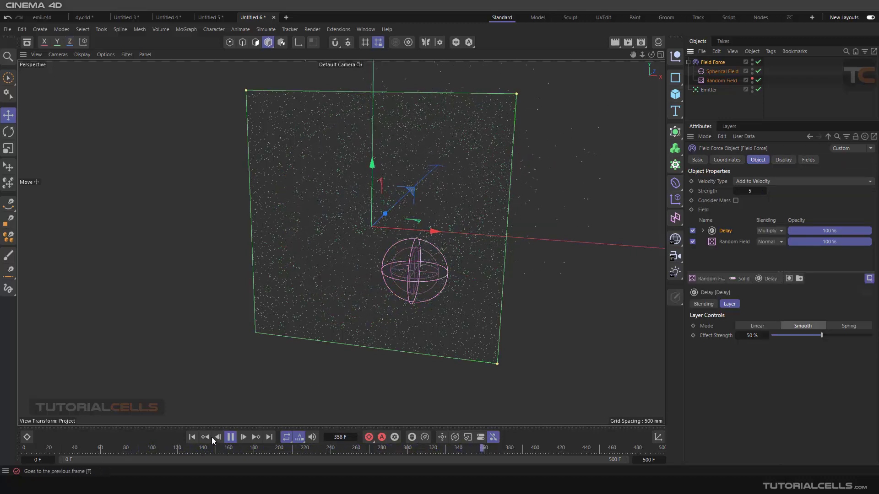
click(230, 437)
click(192, 437)
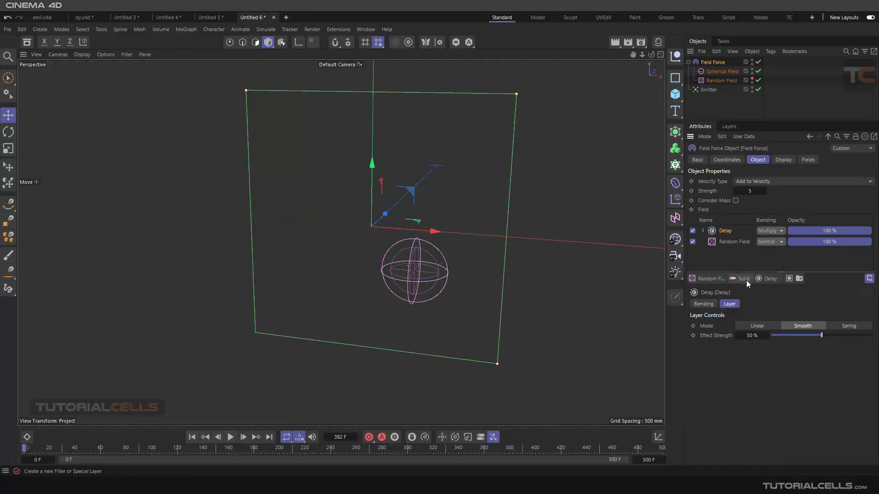
click(762, 277)
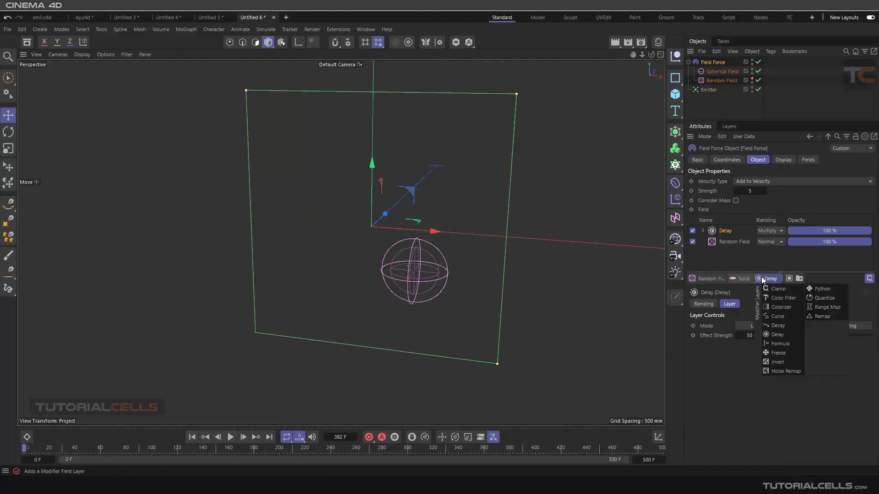
click(779, 325)
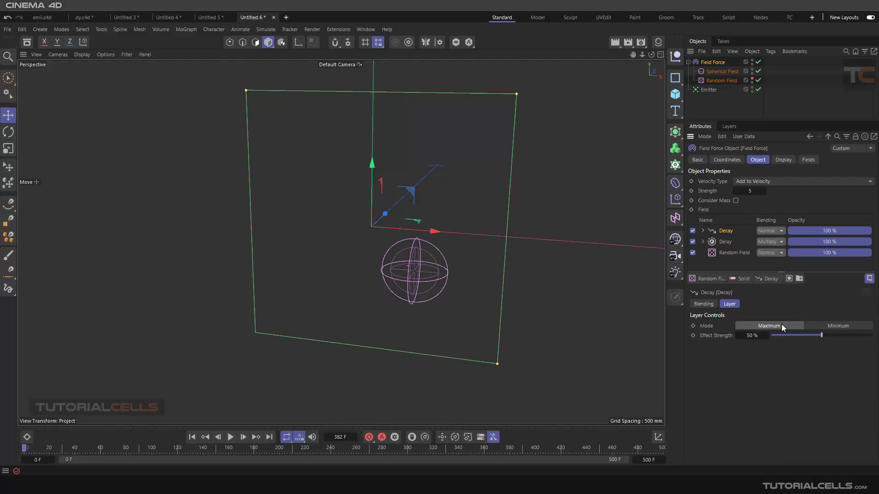
click(724, 244)
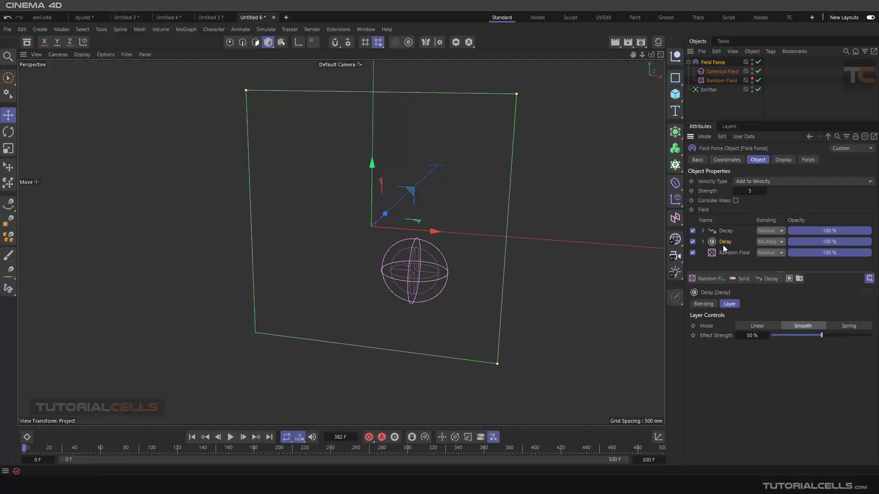
key(Delete)
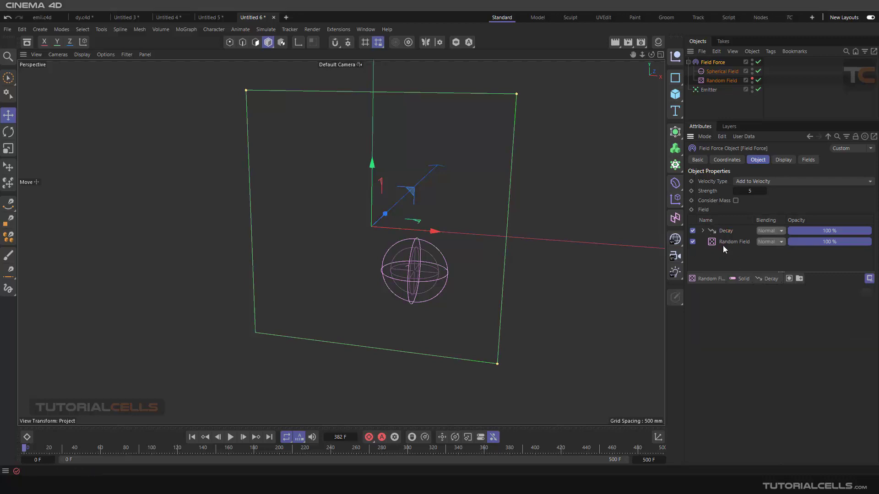
Step: Play the simulation from the start and move the Spherical Field up through the particles to test the Decay layer
click(192, 438)
click(231, 437)
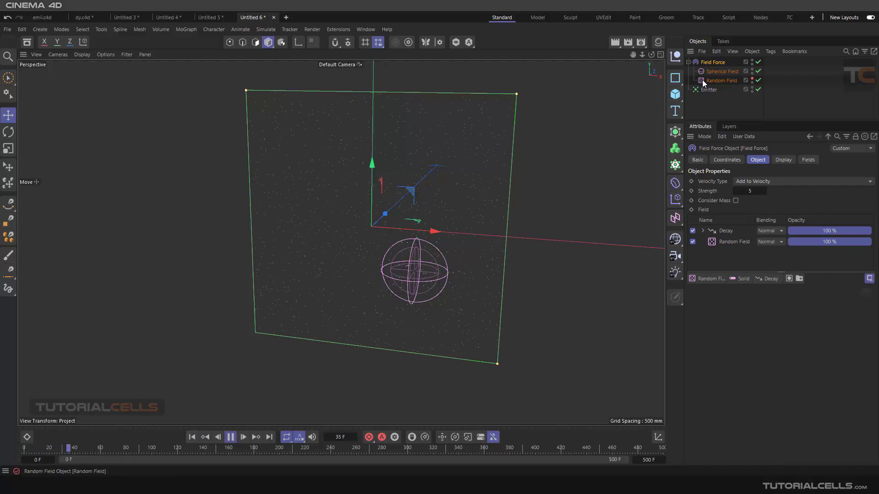
click(719, 72)
drag(459, 230, 484, 194)
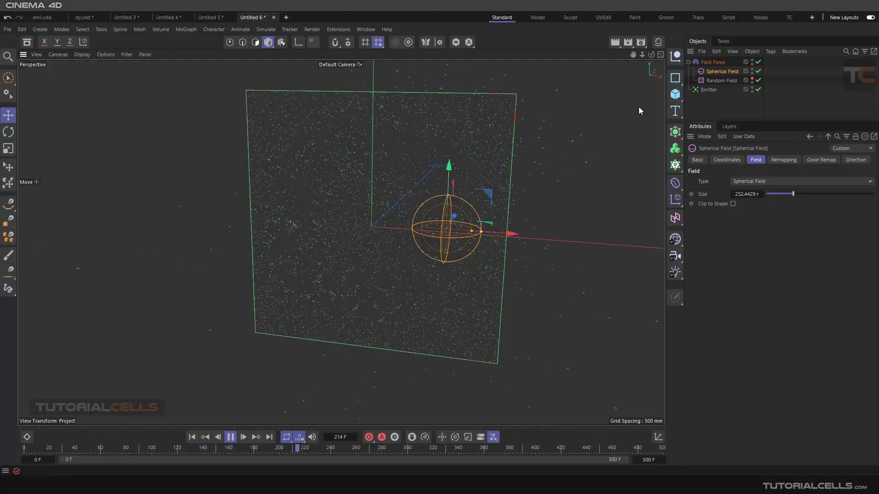
Step: Set the blending of the Field Force's Decay layer to Multiply
click(714, 62)
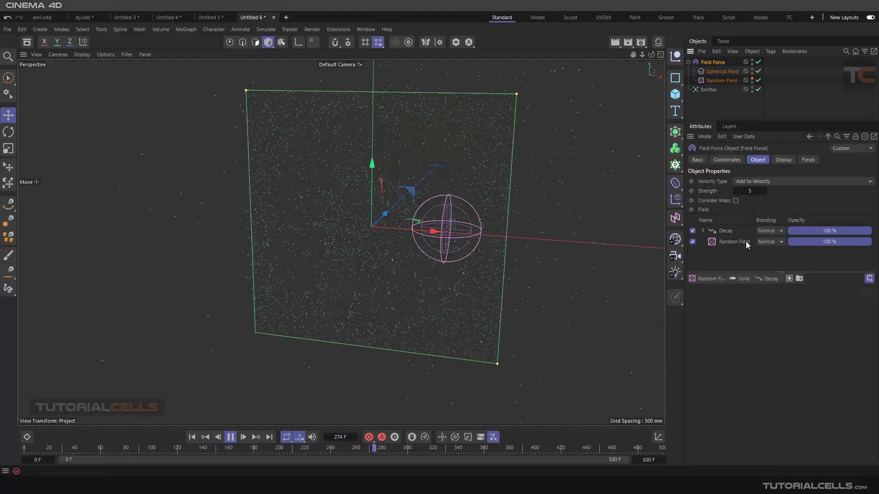
click(767, 231)
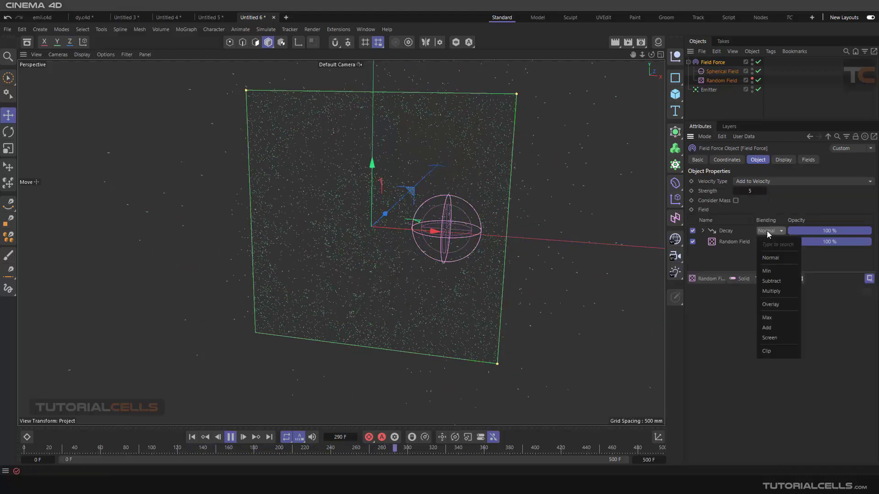
click(779, 290)
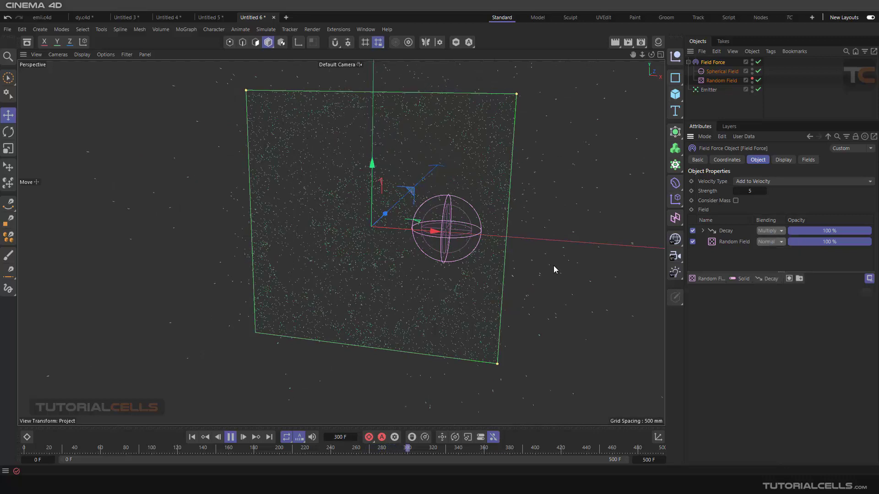
Step: Restart the simulation and move the Spherical Field to the emitter plane's upper left area during playback
click(192, 437)
click(722, 72)
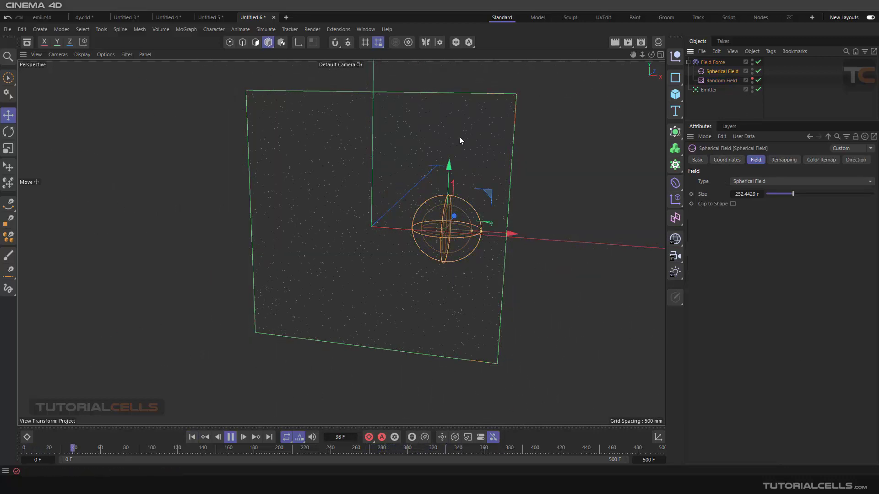
drag(480, 200, 343, 128)
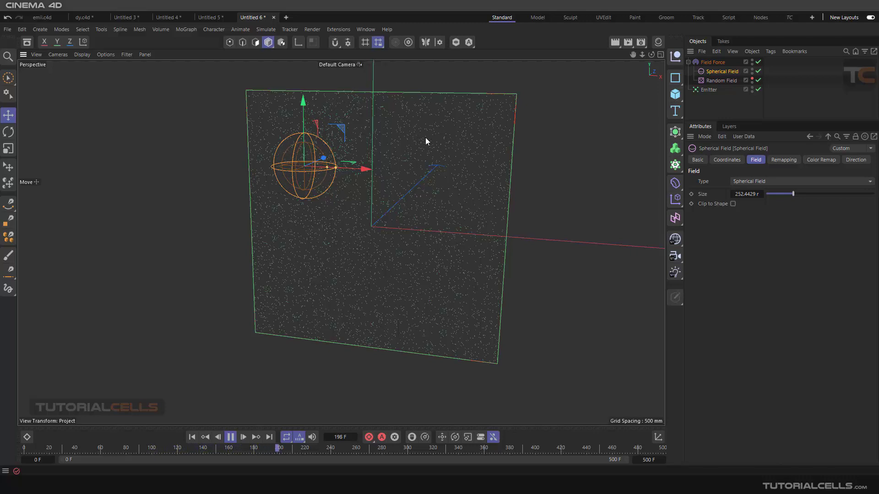
Step: Review the Spherical Field layer in the Field Force's Fields settings and return to its object properties
click(711, 62)
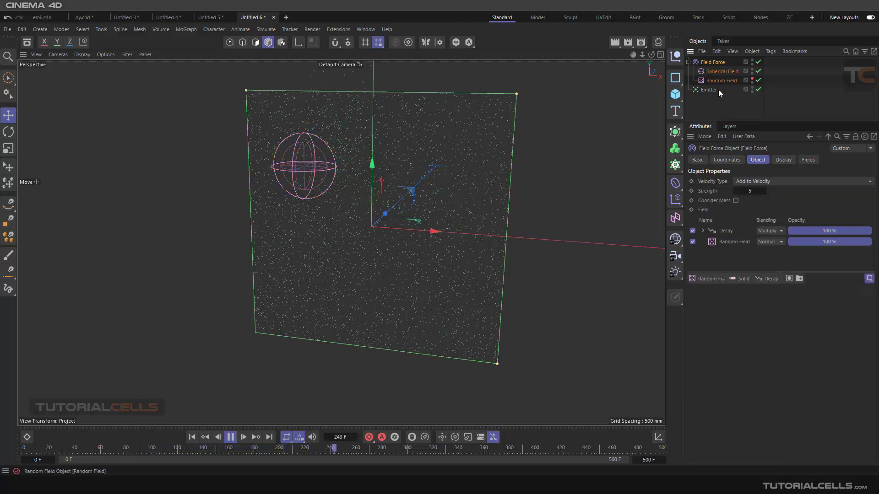
click(808, 160)
click(712, 202)
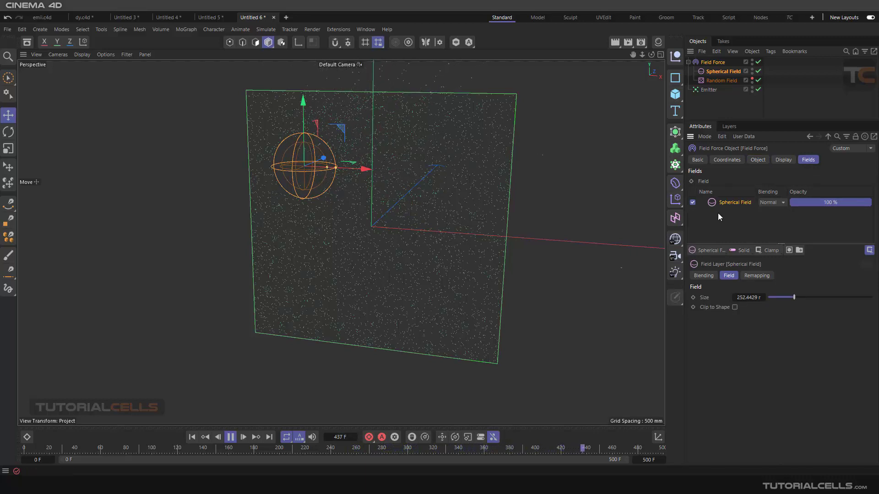
click(757, 159)
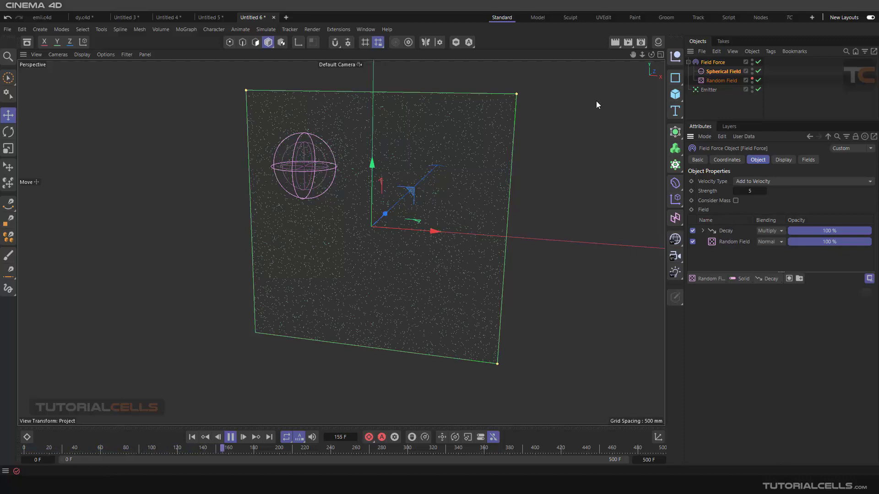
Step: Move the Spherical Field to the emitter plane's lower right area during playback, and stop and rewind the simulation
click(700, 73)
drag(349, 133, 479, 260)
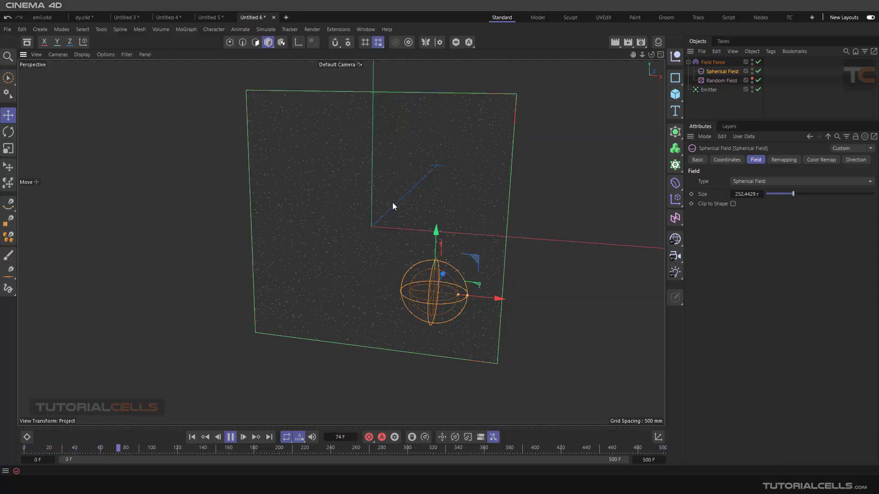
click(230, 439)
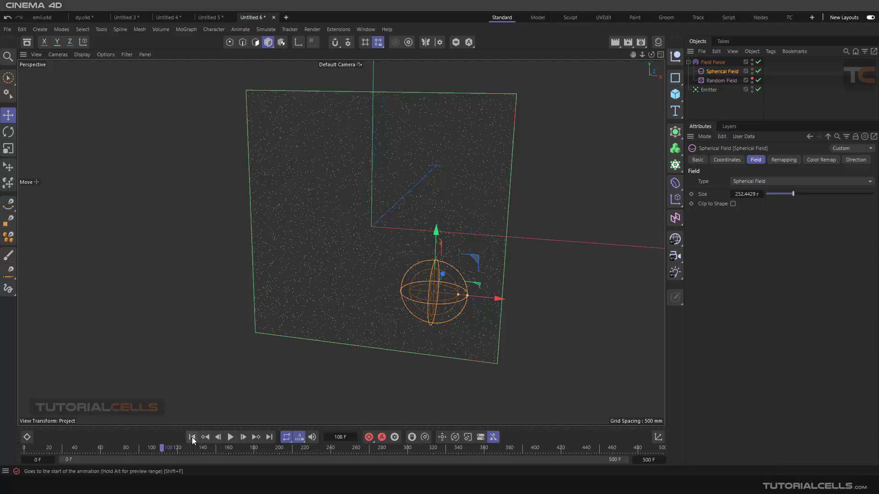
click(191, 437)
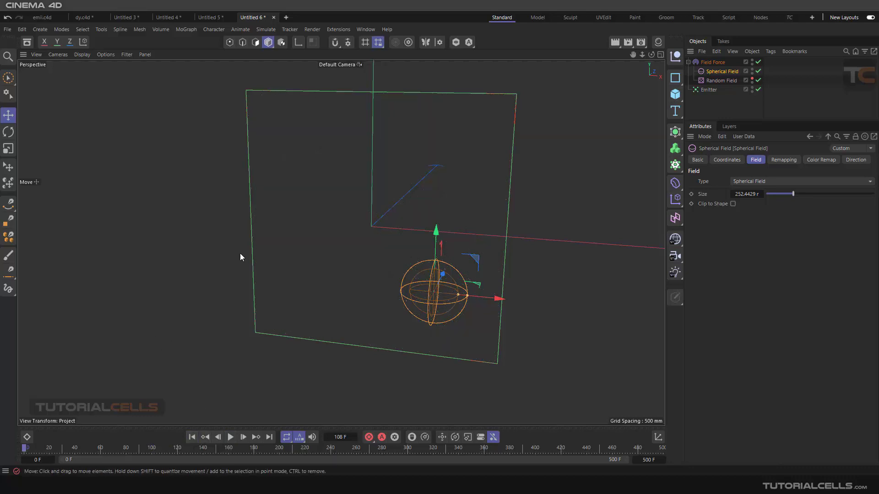
Step: Delete the Spherical Field and the Random Field from under the Field Force
scroll(266, 250, down, 1)
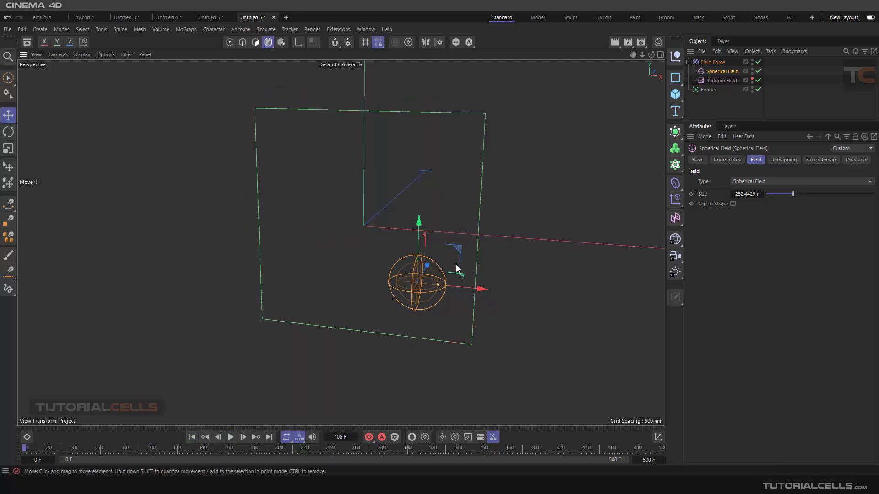
key(Delete)
click(710, 71)
key(Delete)
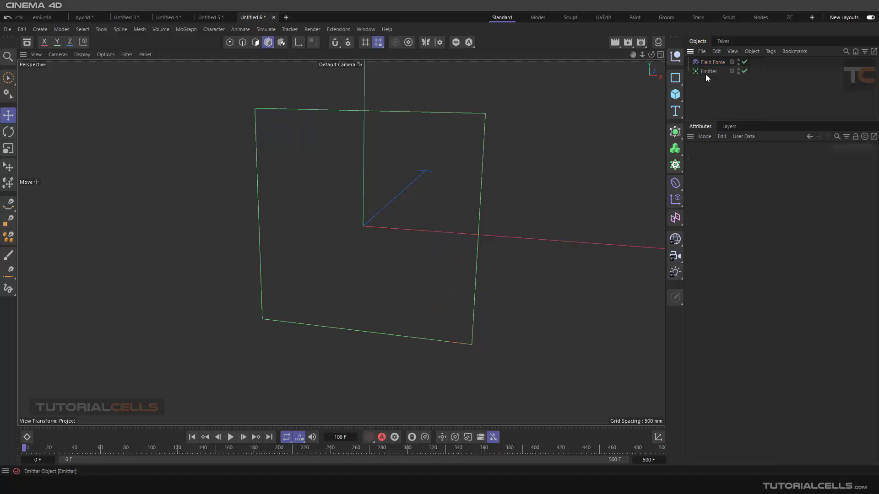
Step: Play the simulation briefly with the Field Force selected, and stop and rewind it to the first frame
click(709, 63)
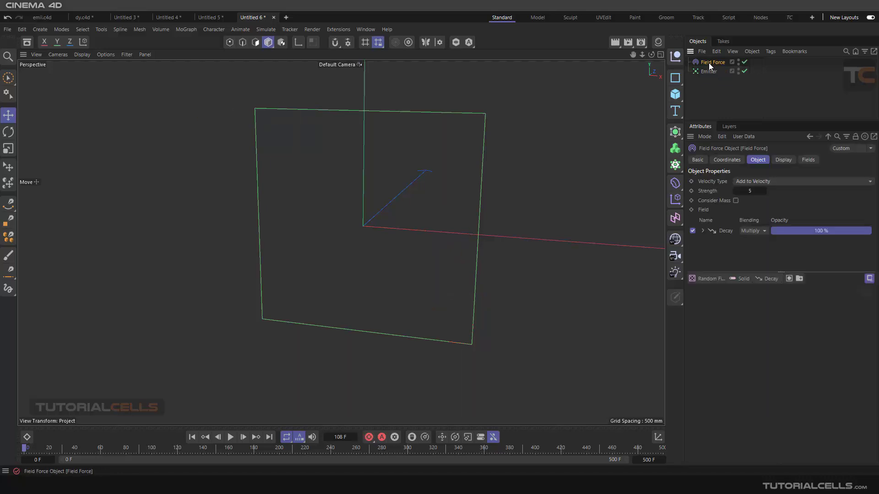
click(230, 438)
click(229, 440)
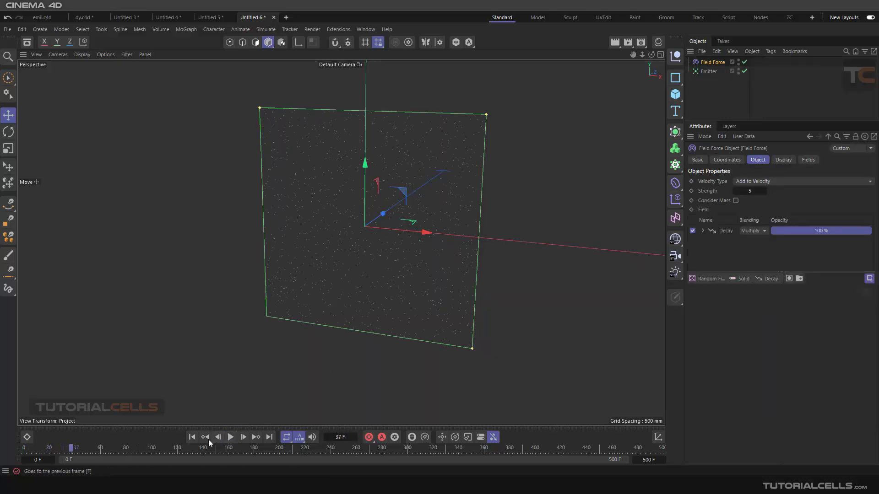
click(191, 440)
Step: Add an Arc spline to the scene
click(676, 79)
click(693, 93)
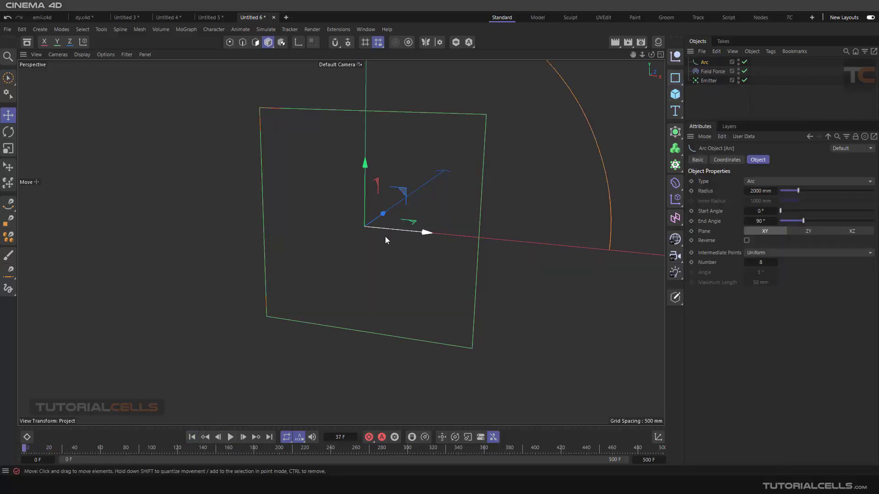
Step: Scale the arc spline down to a radius of about 854 mm and move it inside the emitter's rectangle
scroll(377, 245, down, 5)
click(10, 149)
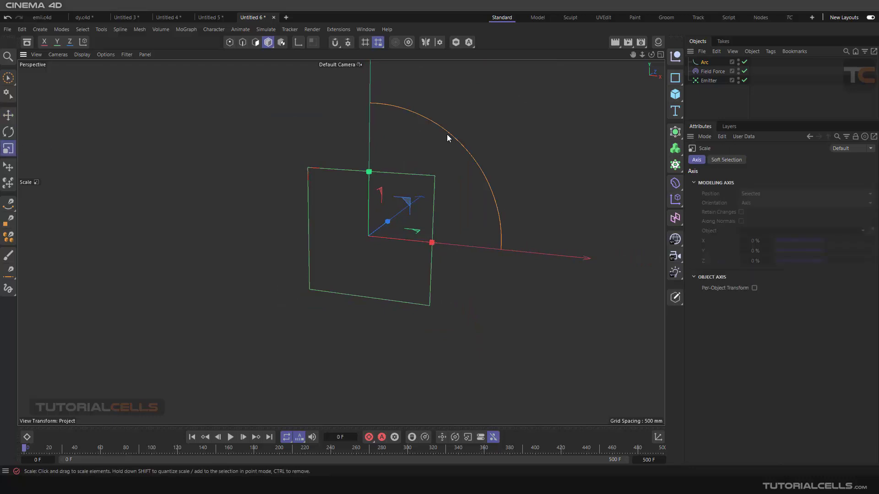
drag(447, 134, 343, 224)
key(e)
drag(409, 206, 384, 227)
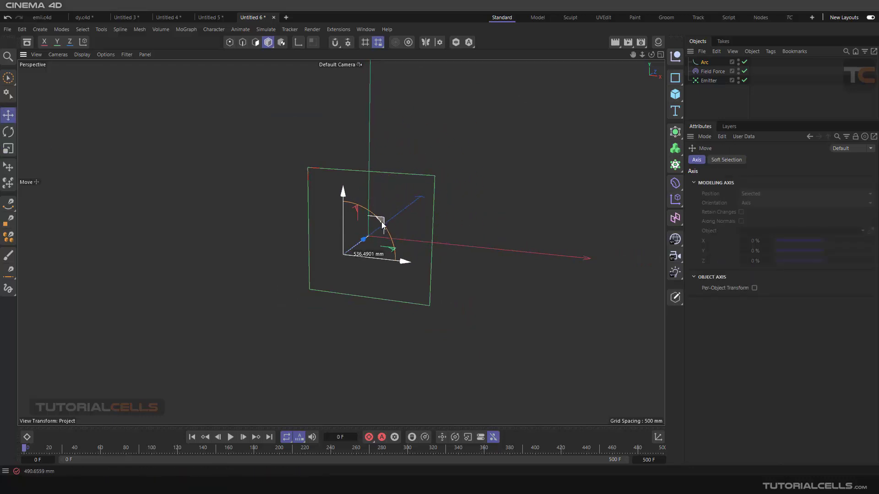
scroll(389, 233, up, 4)
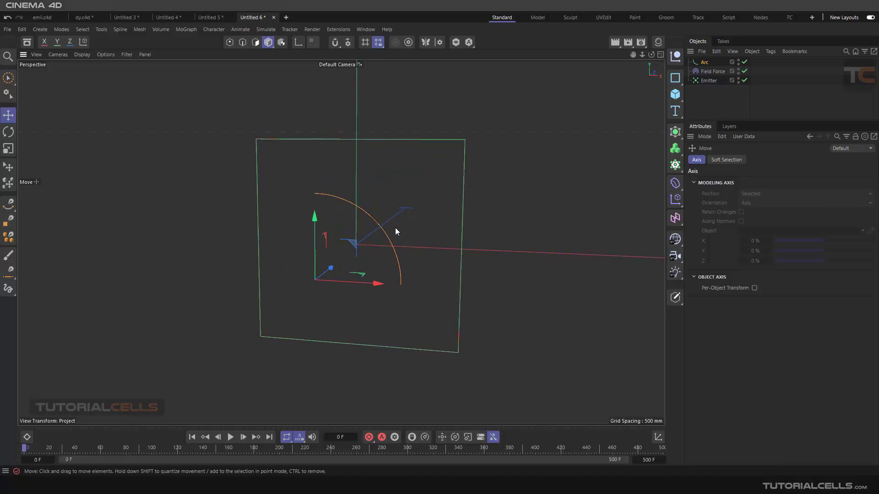
Step: Add the arc to the Field Force's field list, delete the Decay layer and select the Arc layer
click(713, 72)
drag(756, 181, 724, 237)
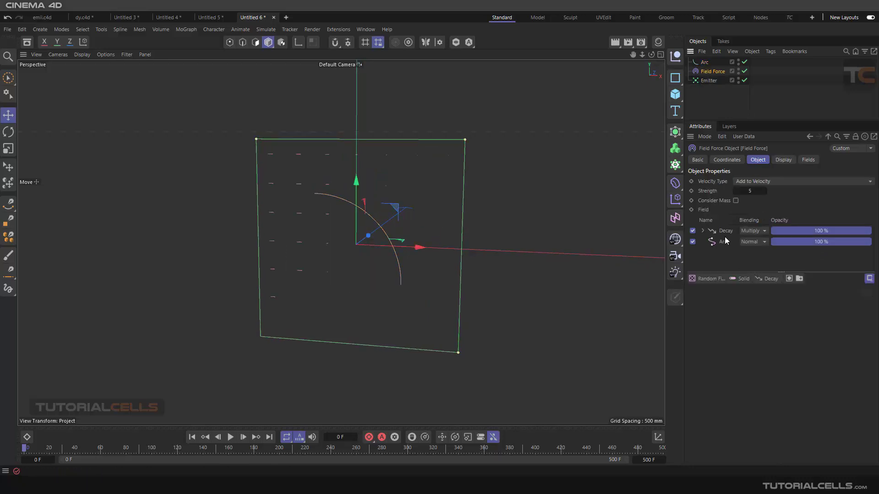
click(727, 232)
key(Delete)
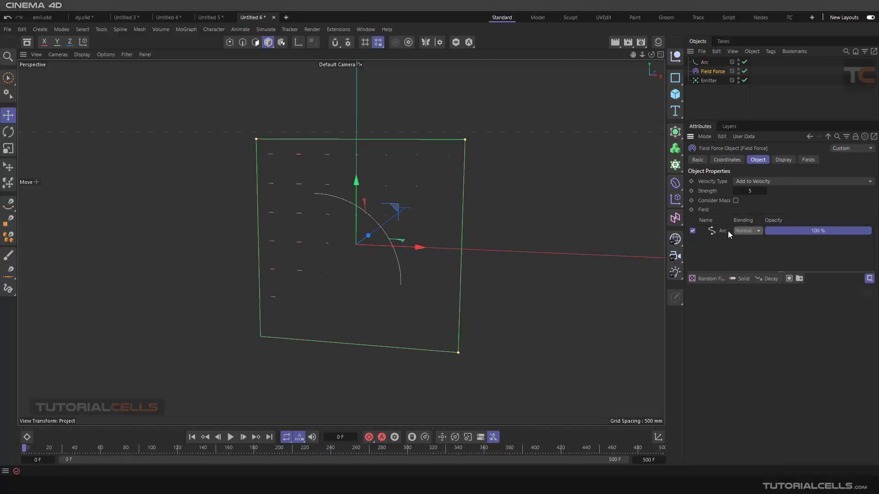
click(725, 231)
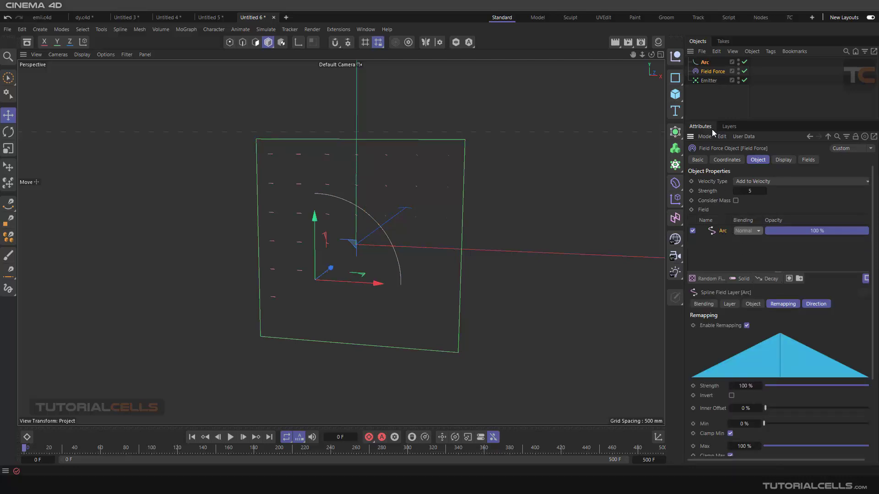
Step: Set the Field Force's displayed line density to 100% and examine the vectors around the arc
click(782, 160)
drag(806, 203, 875, 200)
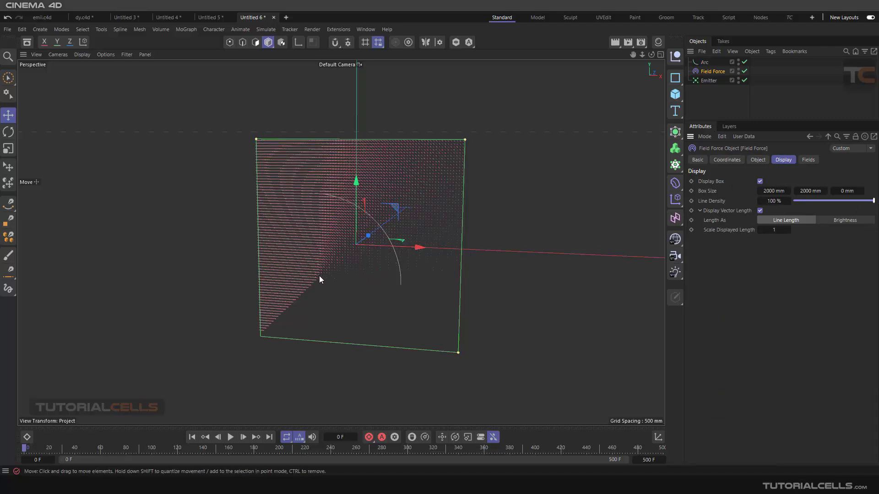
scroll(319, 276, up, 5)
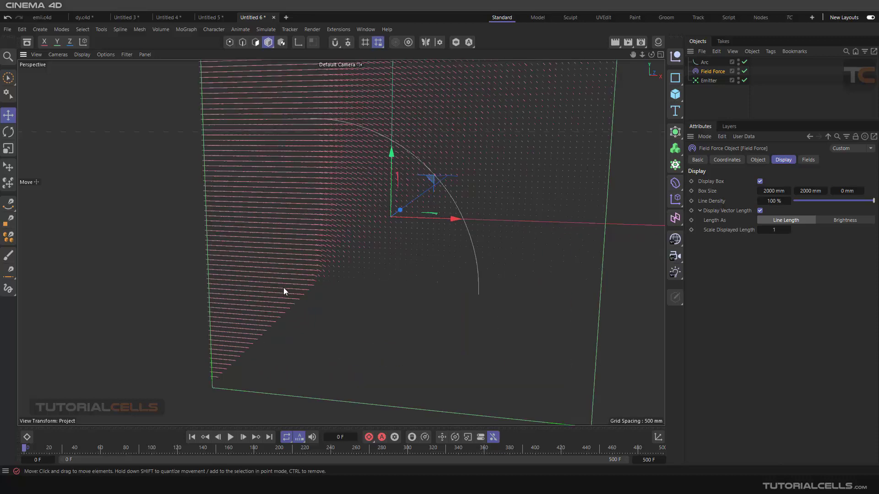
scroll(283, 289, down, 2)
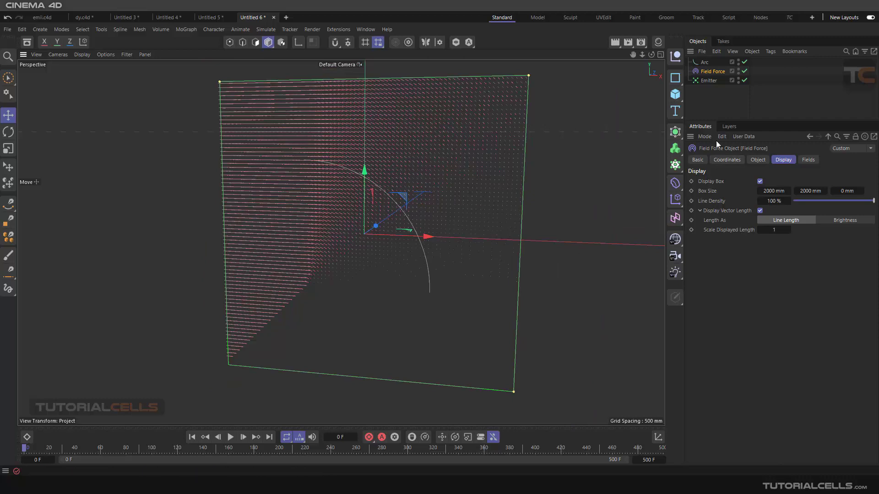
Step: Set the distance mode of the Field Force's Arc layer to Radius
click(757, 162)
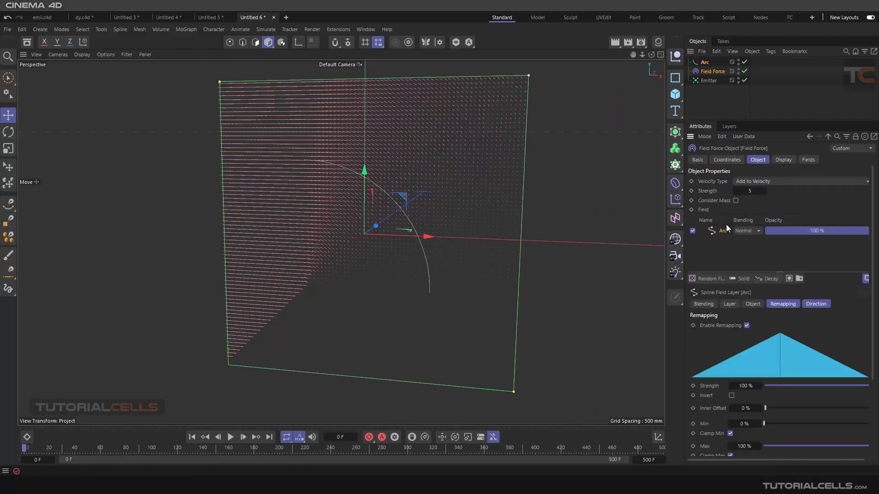
click(731, 304)
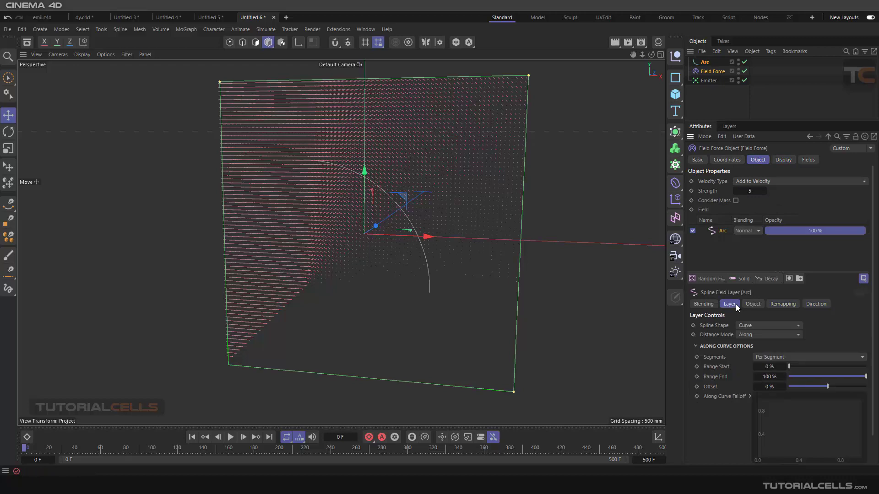
click(746, 334)
click(755, 344)
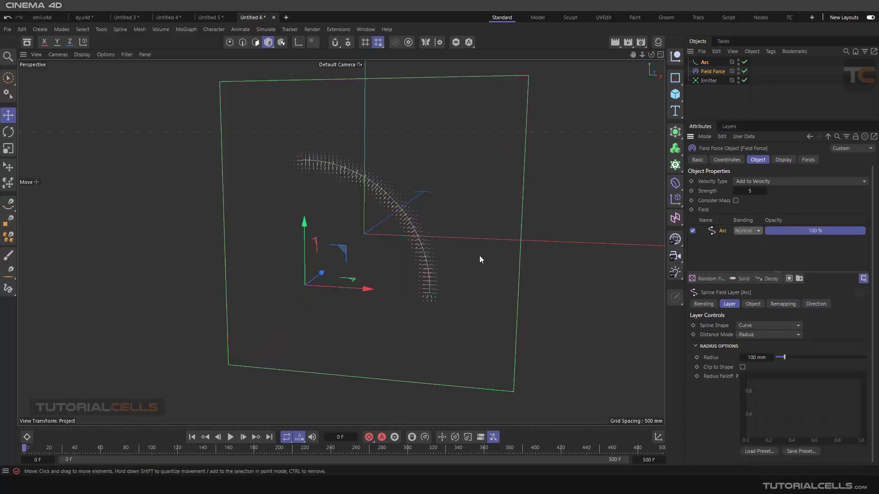
Step: Play the particle simulation to check how Radius mode acts near the arc, then stop and return to the first frame
scroll(414, 247, up, 5)
scroll(415, 246, up, 2)
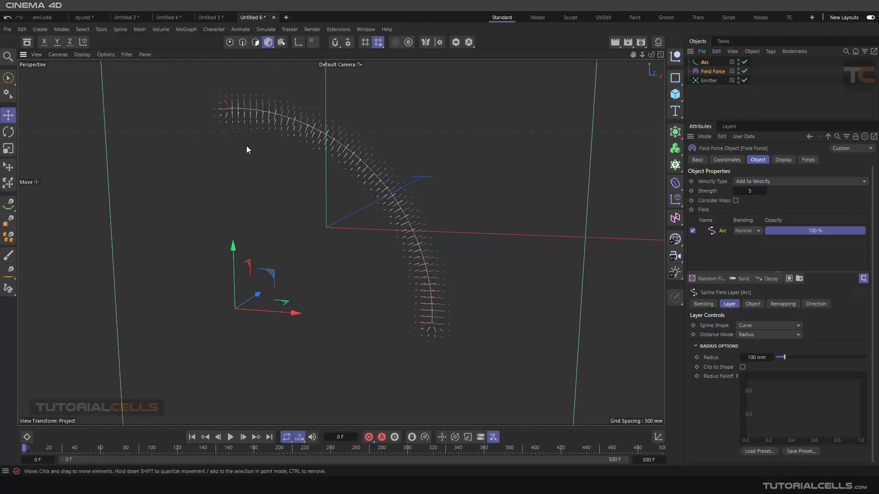
click(230, 437)
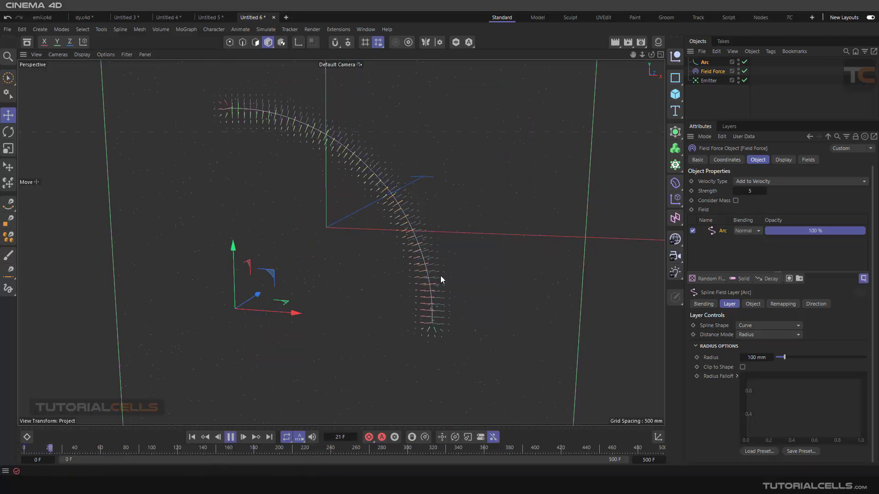
click(230, 437)
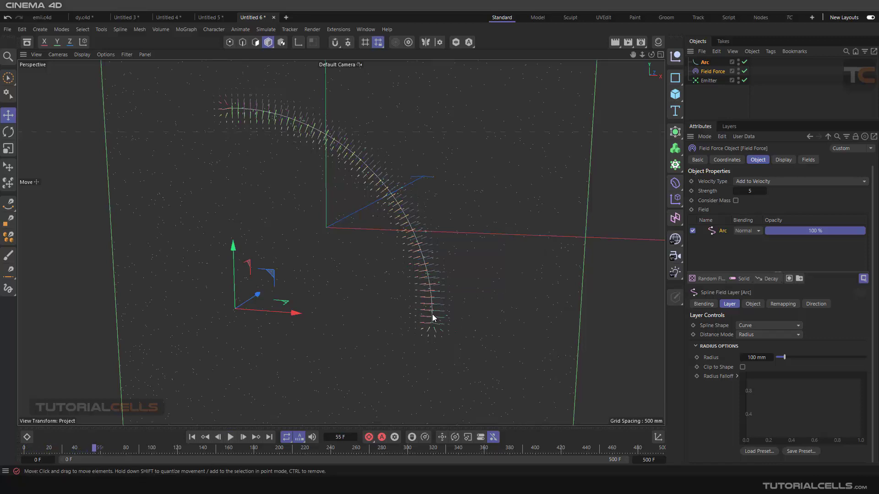
scroll(433, 314, down, 4)
alt+middle_drag(422, 298, 408, 295)
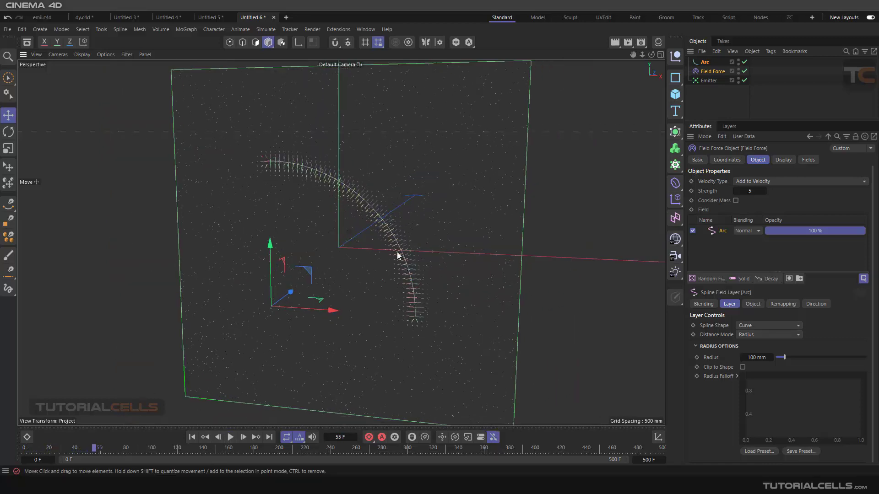
click(194, 437)
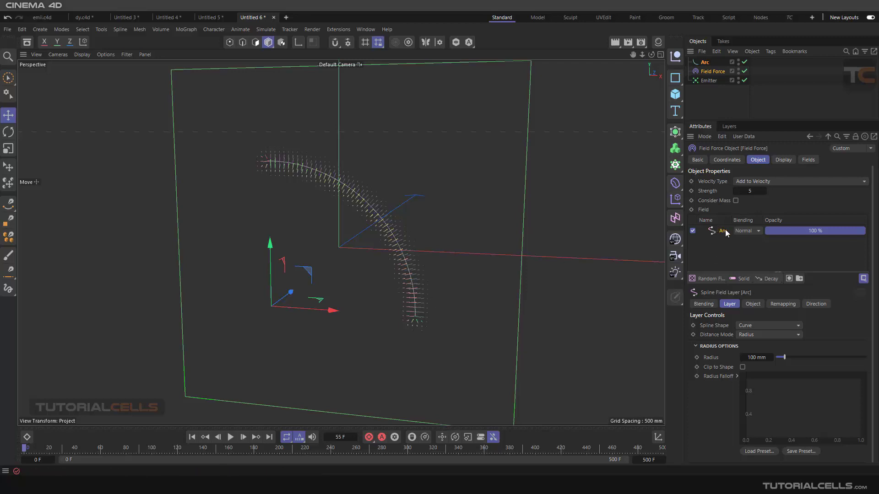
Step: Set the Arc layer's distance mode back to Along
click(747, 336)
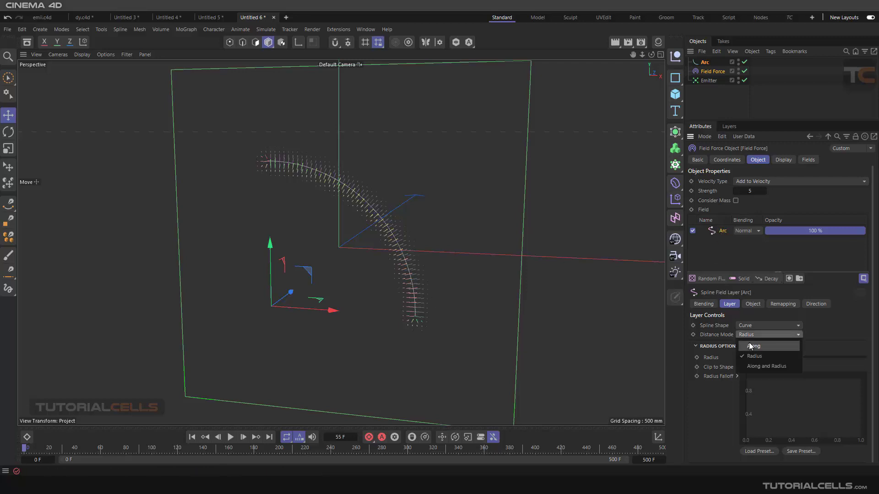
click(751, 348)
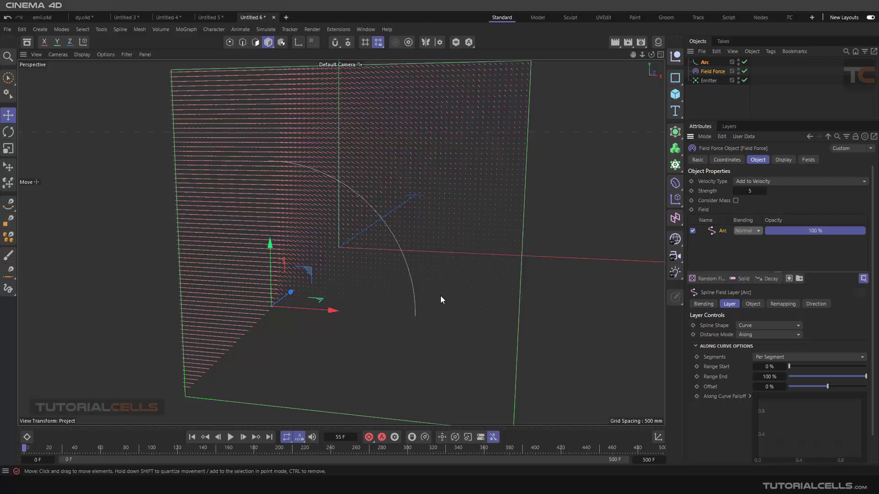
scroll(434, 289, down, 3)
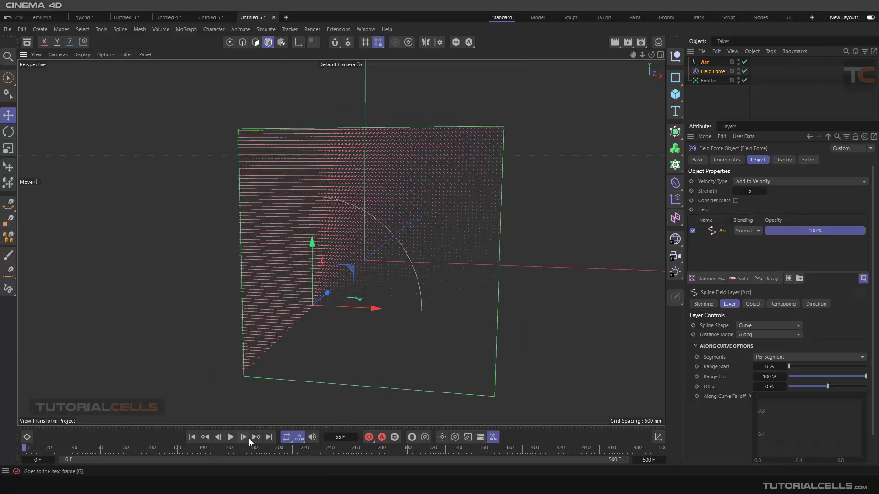
Step: Play the simulation in Along mode, return to the first frame and check the emitter's particle settings
click(230, 437)
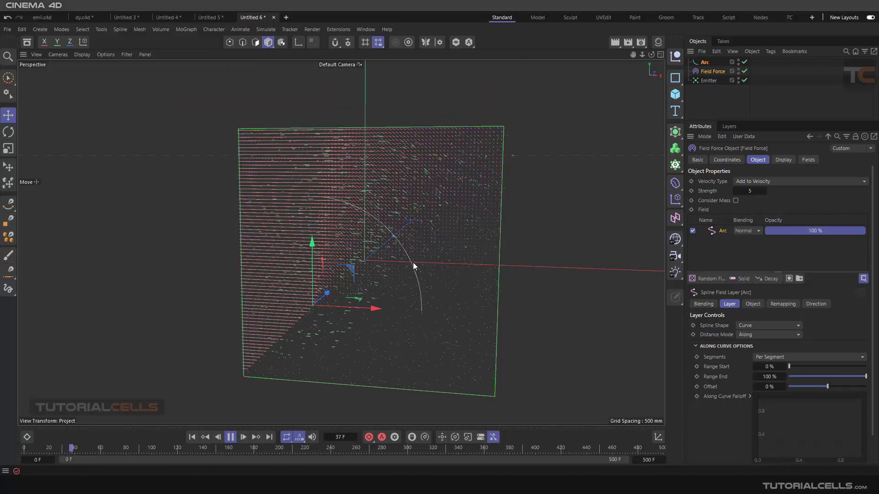
click(230, 437)
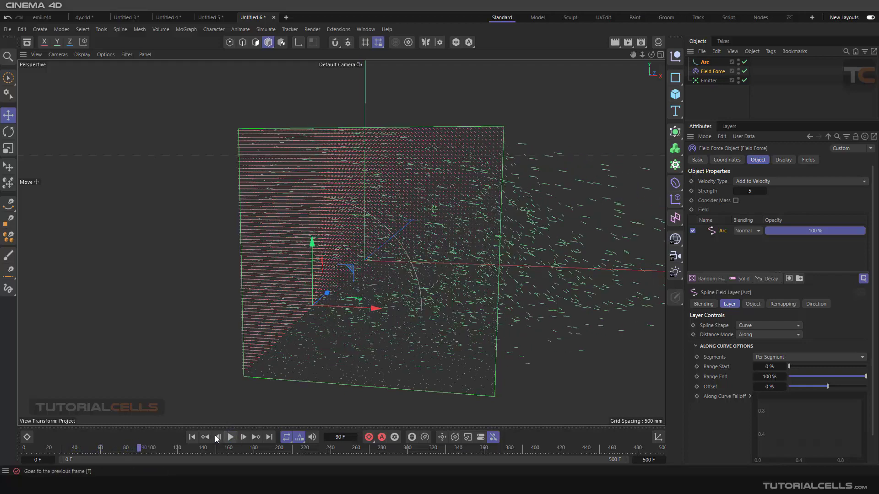
click(192, 438)
click(709, 81)
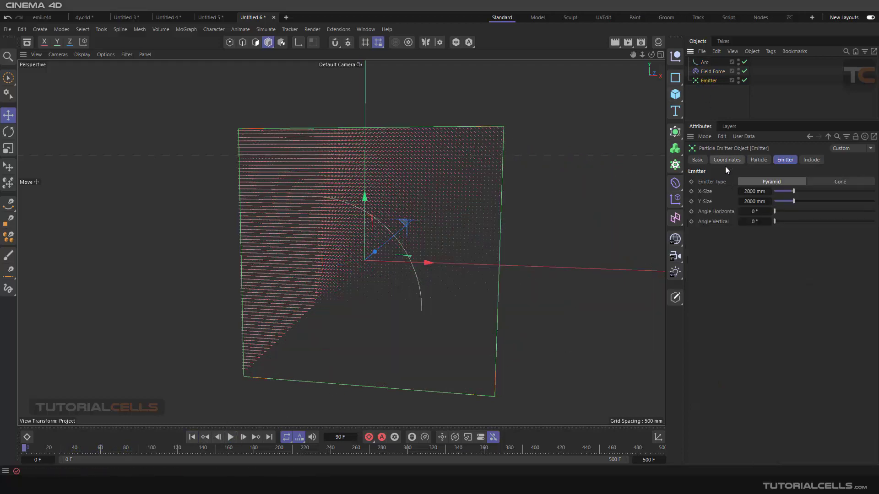
click(759, 160)
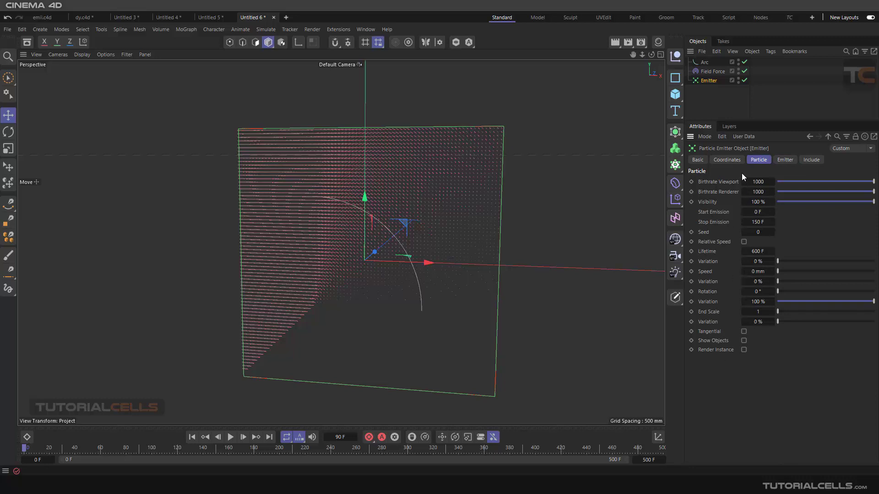
Step: Reverse the arc spline and show the direction settings of its layer in the Field Force
click(705, 62)
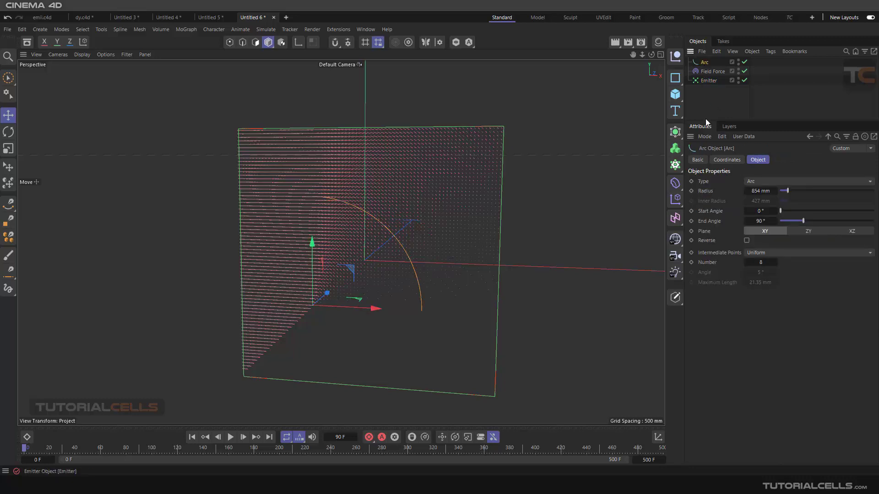
click(747, 240)
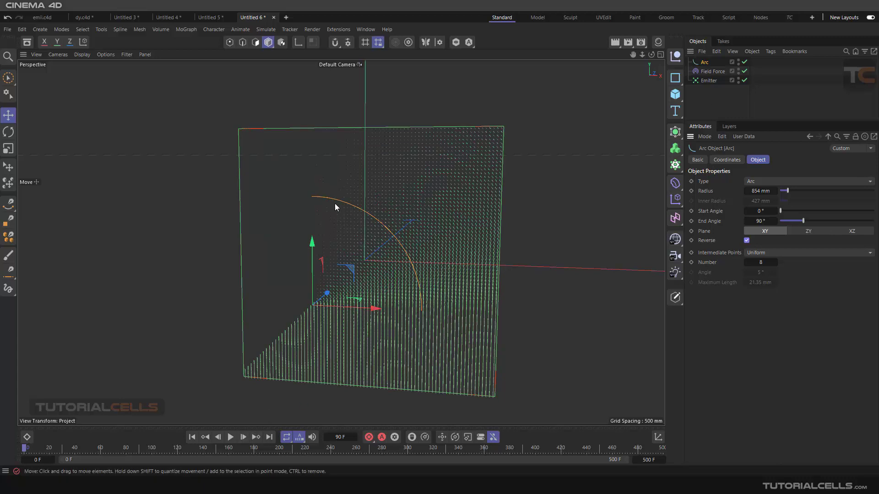
click(713, 71)
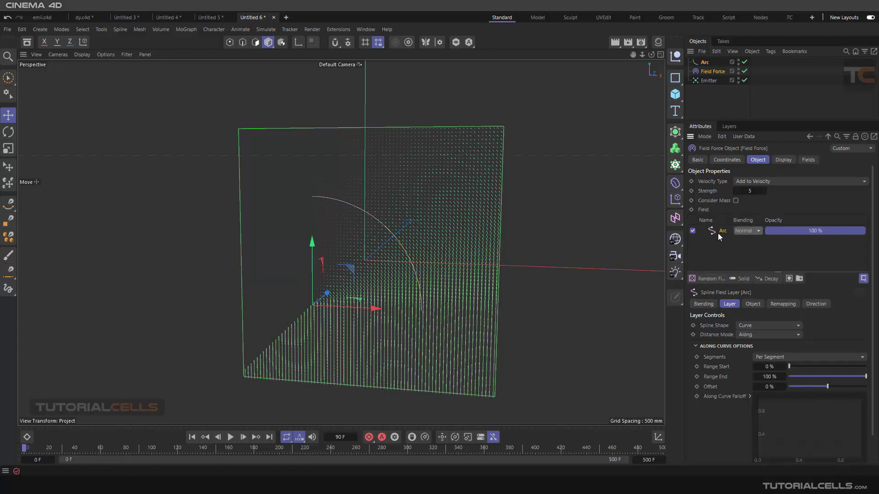
click(811, 305)
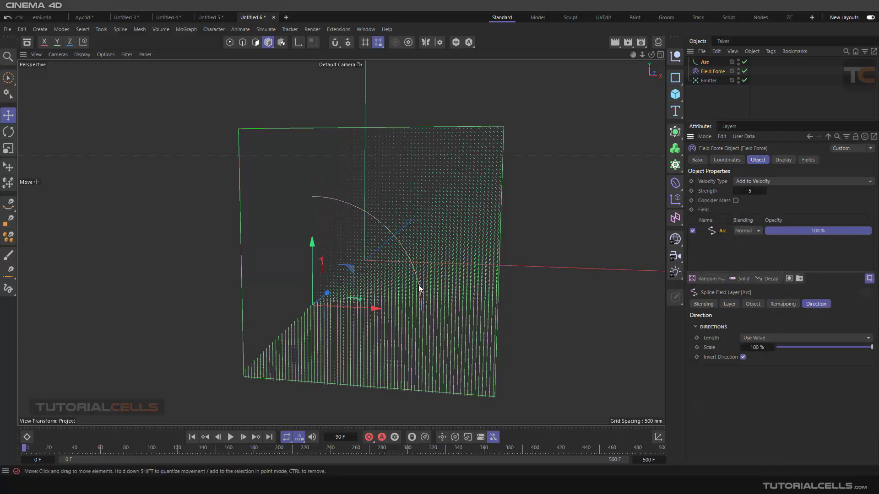
Step: Play the particle simulation with the reversed arc, stop it and return to the first frame
click(231, 437)
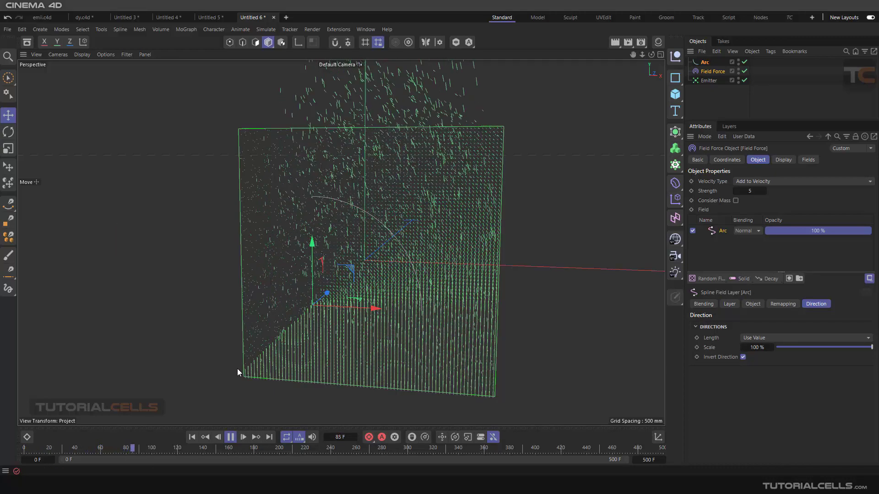
click(231, 438)
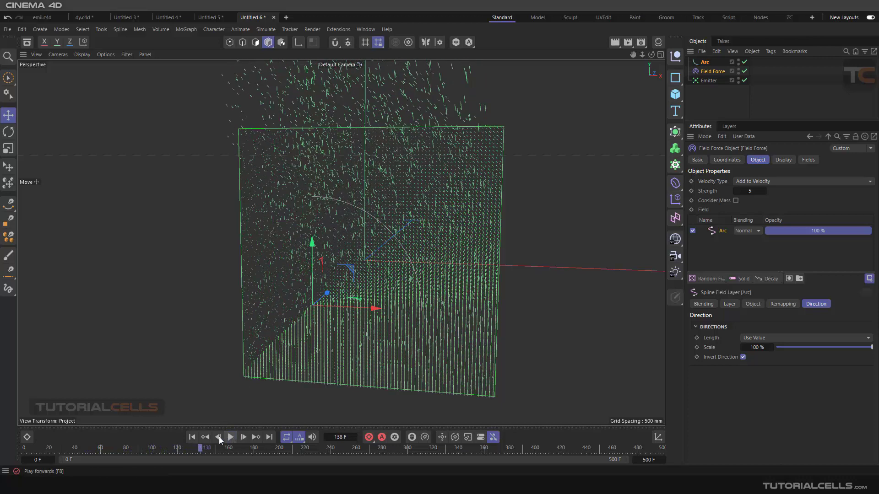
click(192, 438)
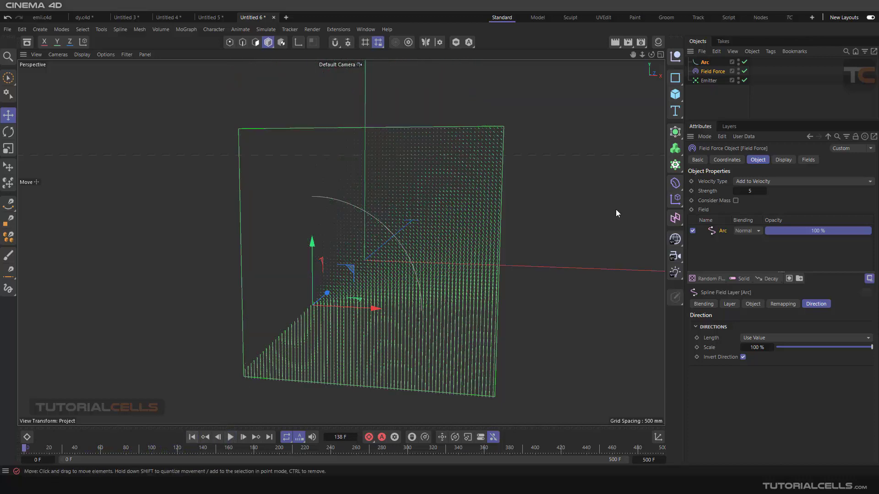
Step: Review the Field Force's display and field settings and examine the arc's vectors from another angle
click(713, 71)
click(783, 160)
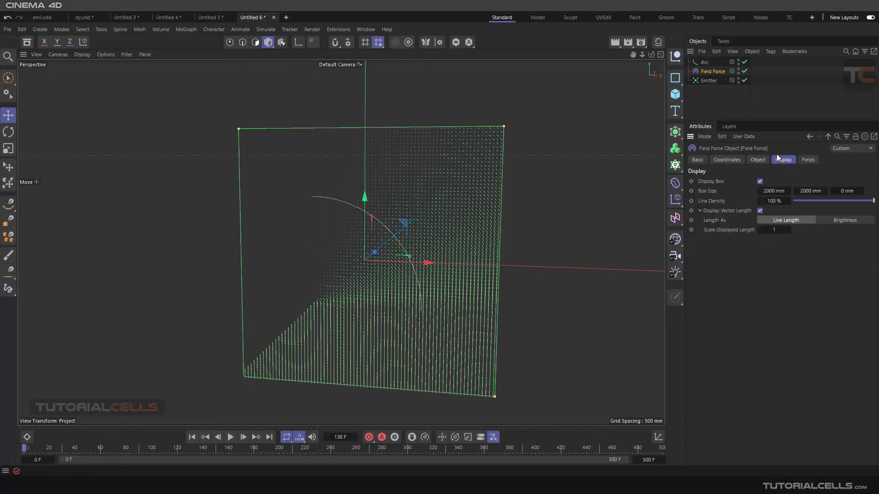
click(808, 159)
click(757, 160)
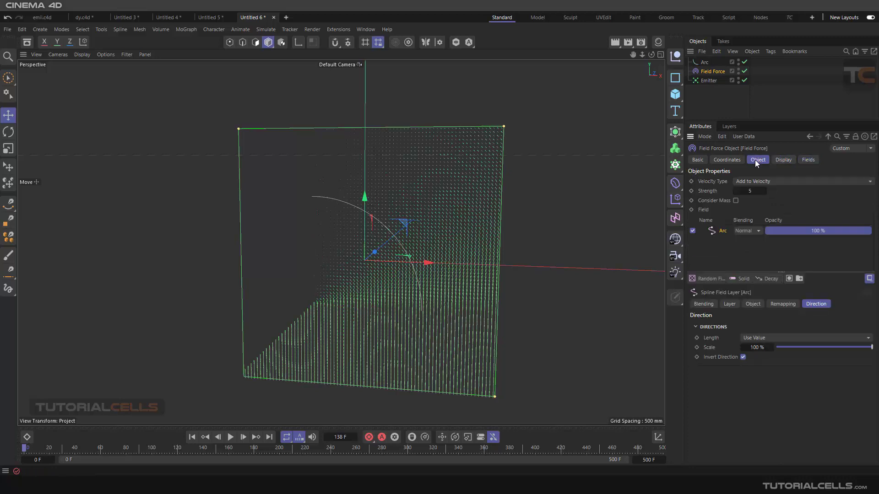
alt+drag(412, 256, 439, 264)
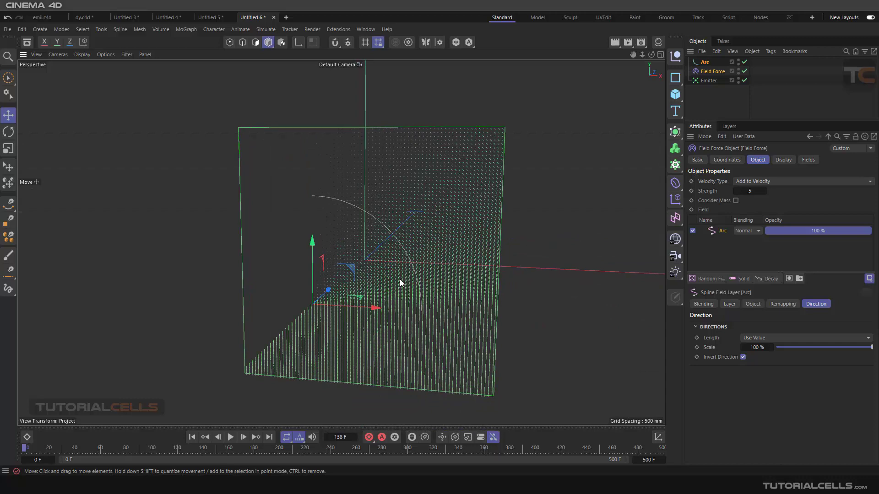
alt+drag(400, 281, 452, 281)
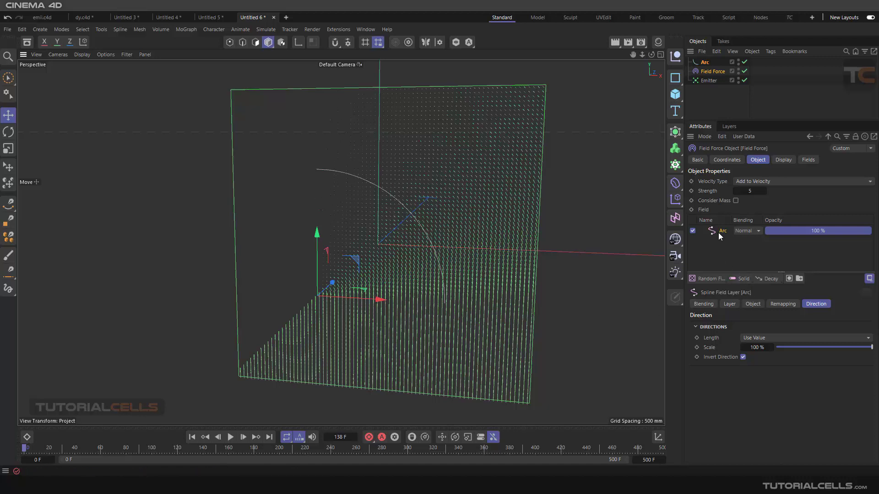
Step: Add a mask to the Field Force's Arc layer, use the arc as its spline field and set its distance mode to Radius
click(789, 279)
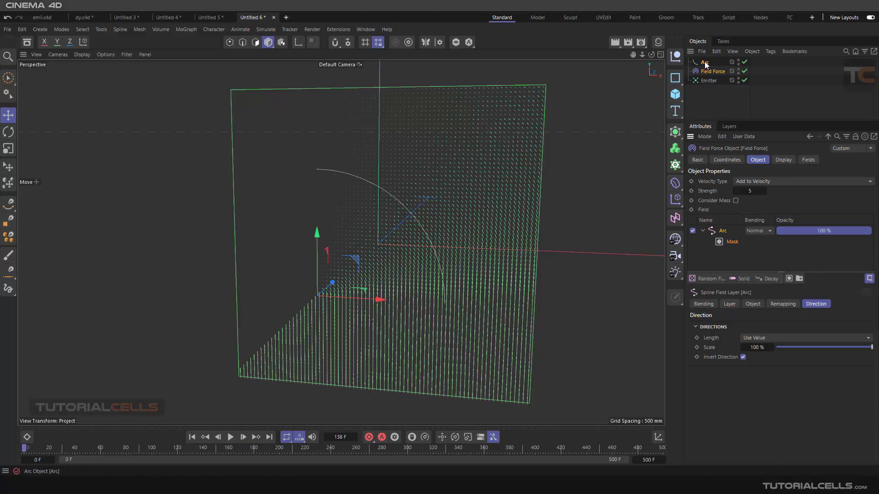
drag(705, 62, 733, 246)
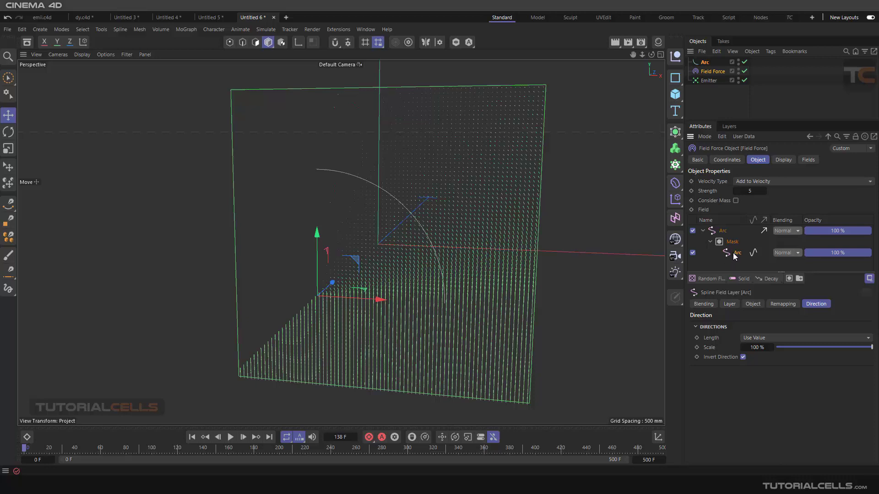
click(730, 304)
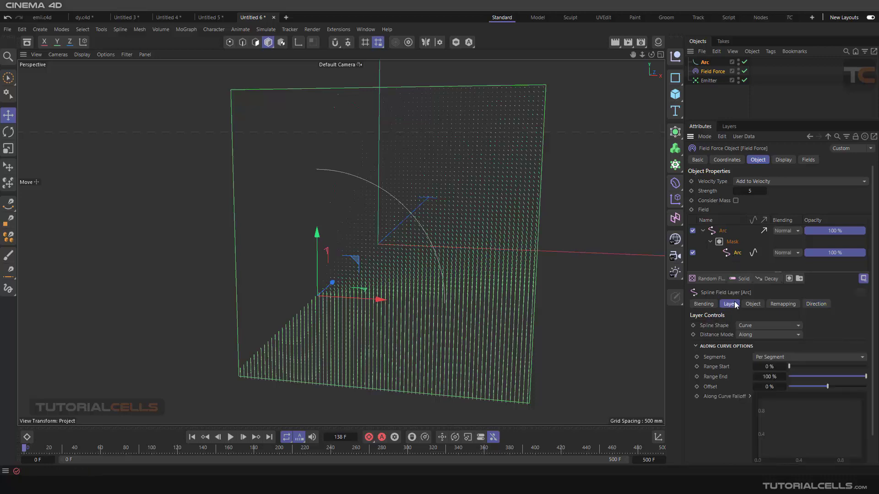
click(757, 335)
click(750, 353)
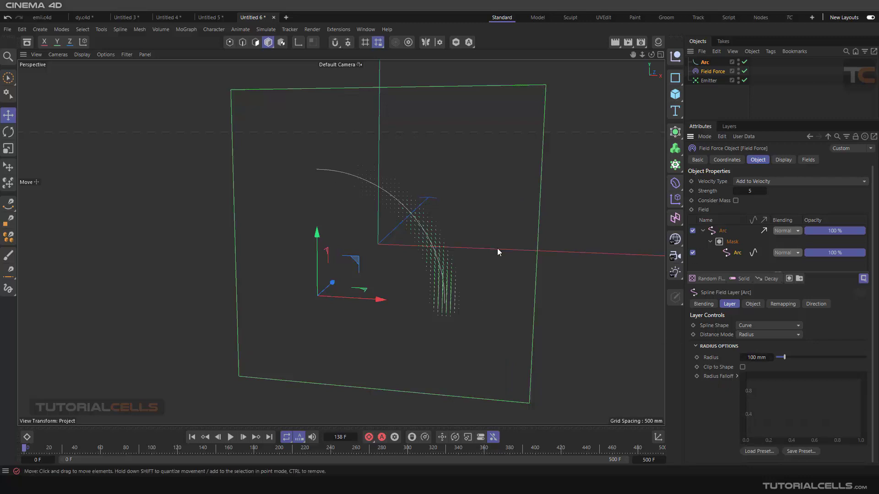
Step: Examine the vectors around the arc, play the particle simulation with the radius mask and stop it
scroll(411, 252, up, 6)
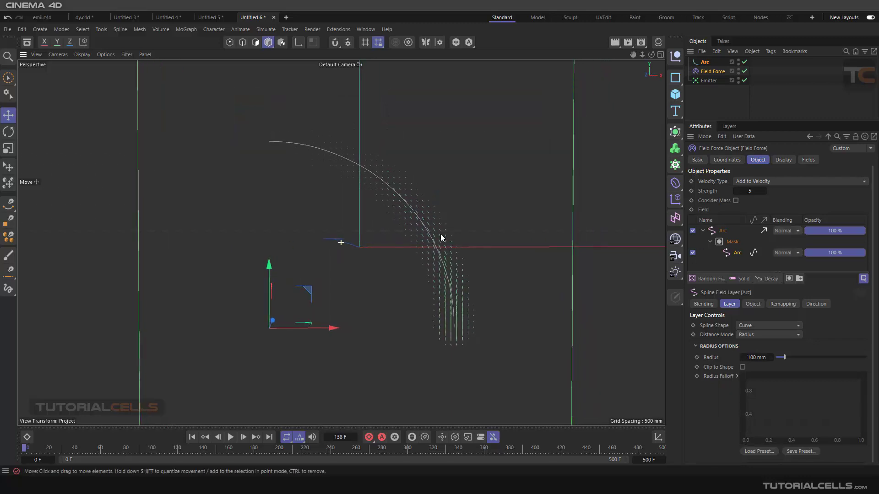
alt+drag(440, 235, 455, 325)
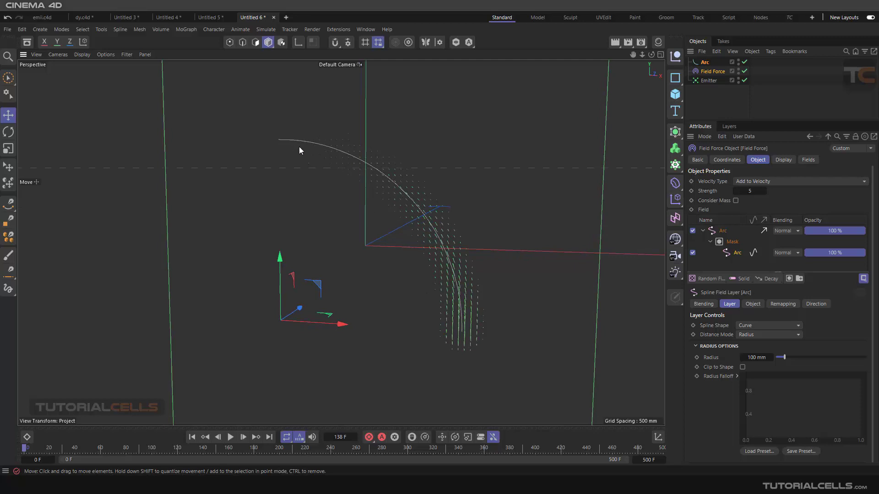
click(230, 437)
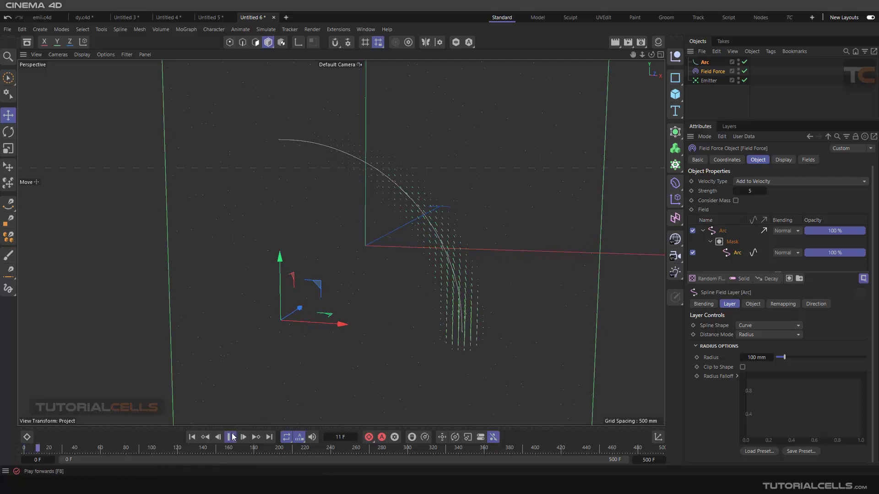
scroll(458, 320, down, 3)
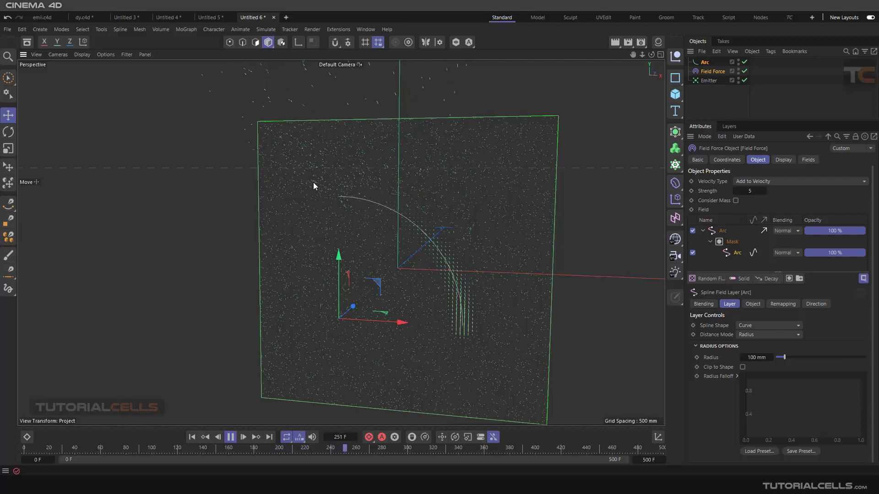
click(231, 437)
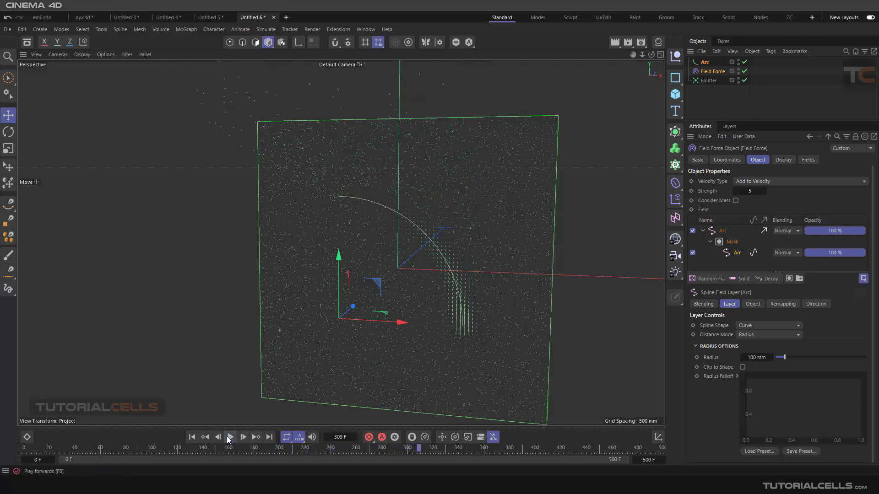
mouse_move(451, 290)
alt+mouse_down()
mouse_move(438, 297)
mouse_move(458, 300)
alt+mouse_up()
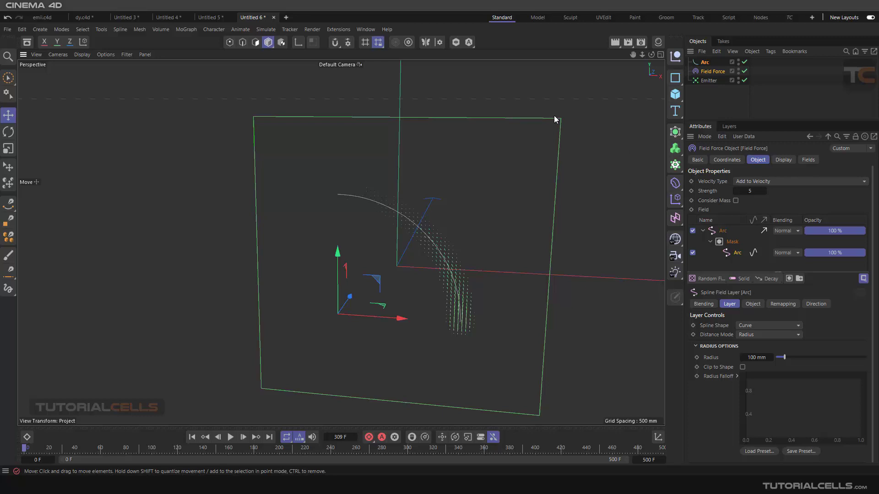
Step: Set the Field Force's strength to 21 and turn off Reverse on the arc spline
drag(764, 191, 764, 184)
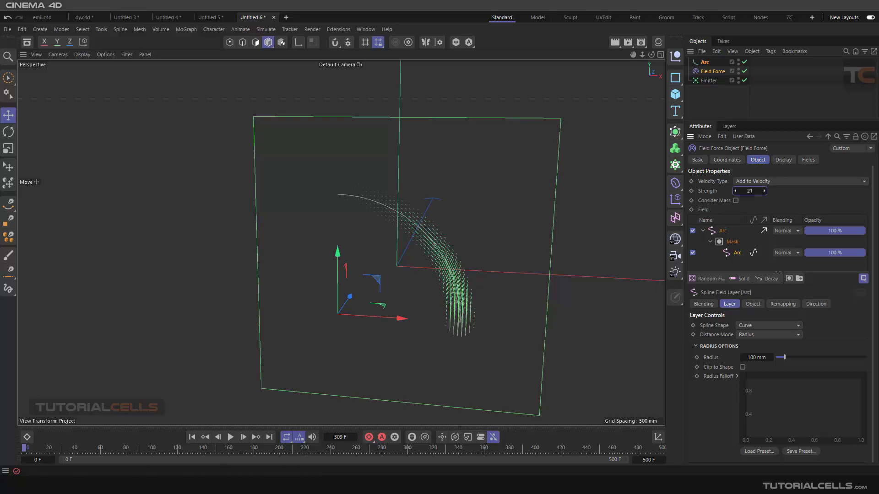
click(704, 63)
click(747, 241)
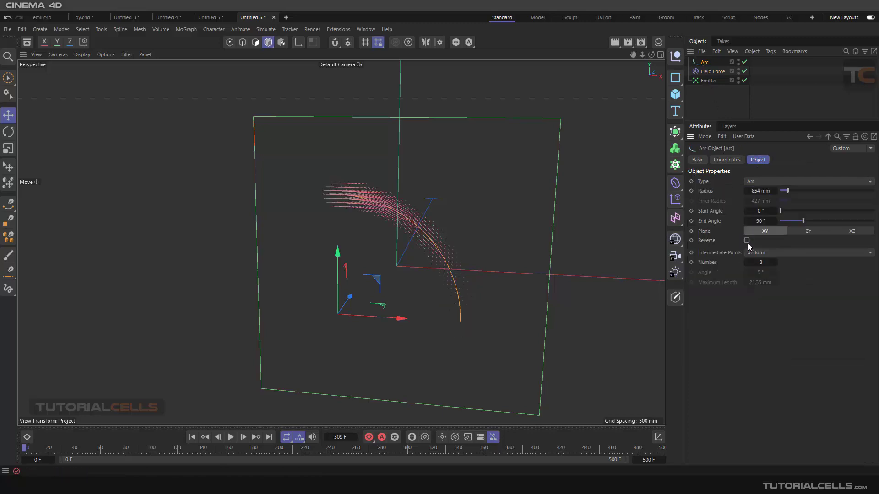
alt+drag(392, 222, 404, 236)
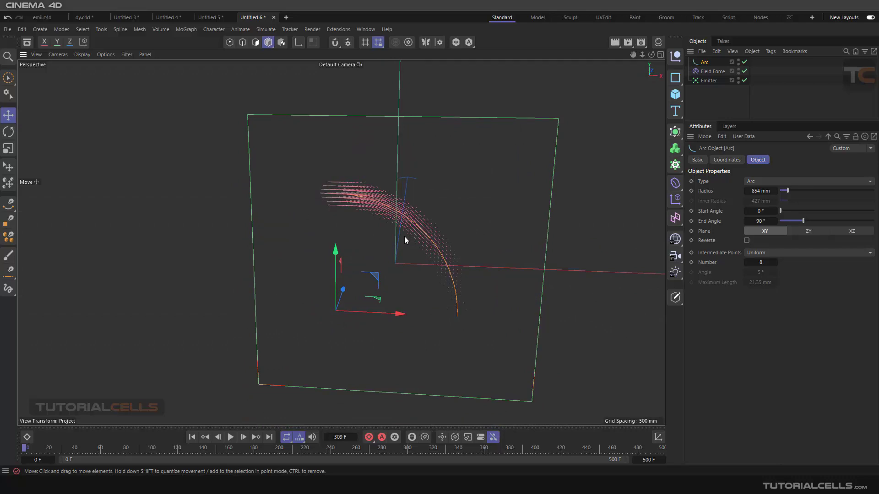
scroll(391, 235, down, 2)
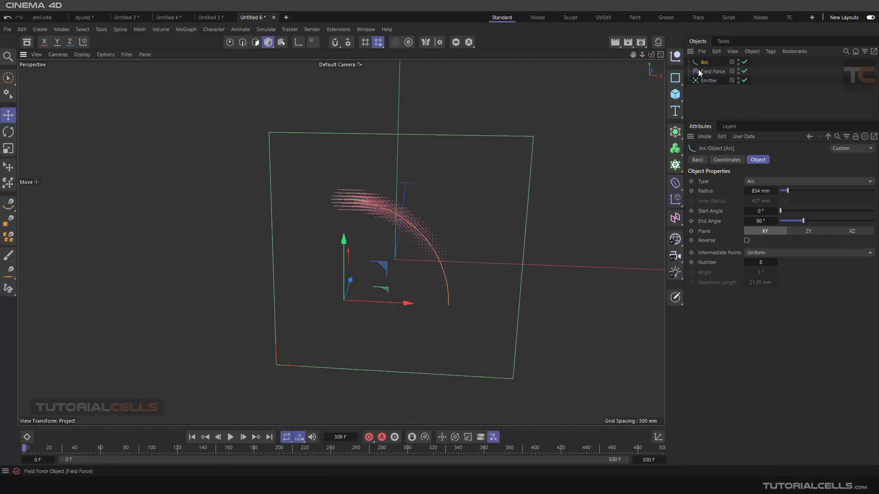
Step: Delete the arc spline and the Field Force, keeping only the emitter
key(Delete)
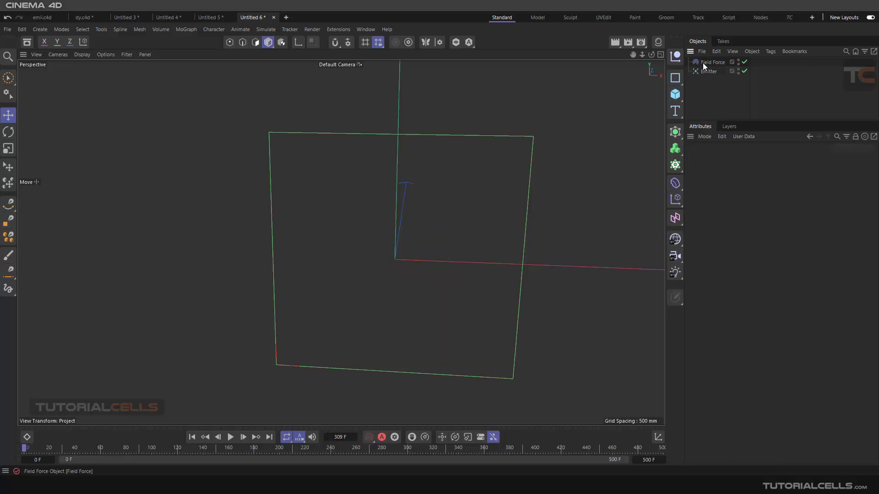
click(704, 68)
click(706, 62)
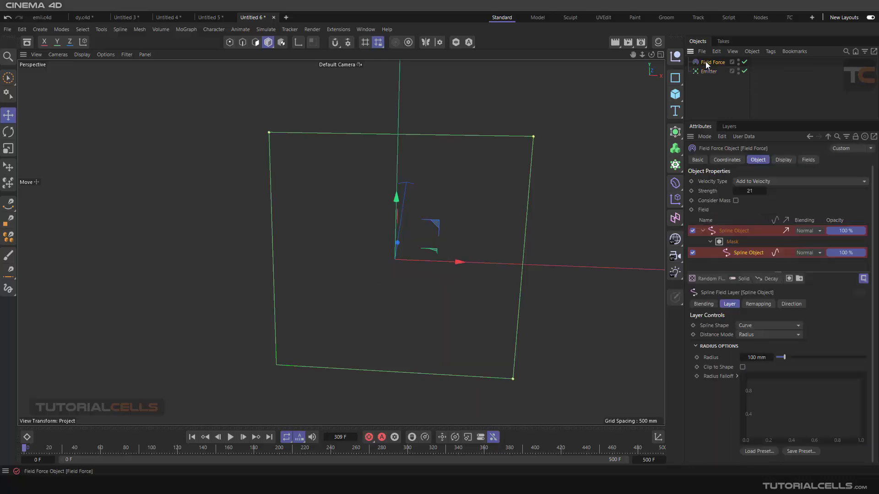
key(Delete)
Step: Play the particle simulation with only the emitter, stop it and return to the first frame
scroll(451, 189, down, 2)
alt+drag(440, 208, 400, 224)
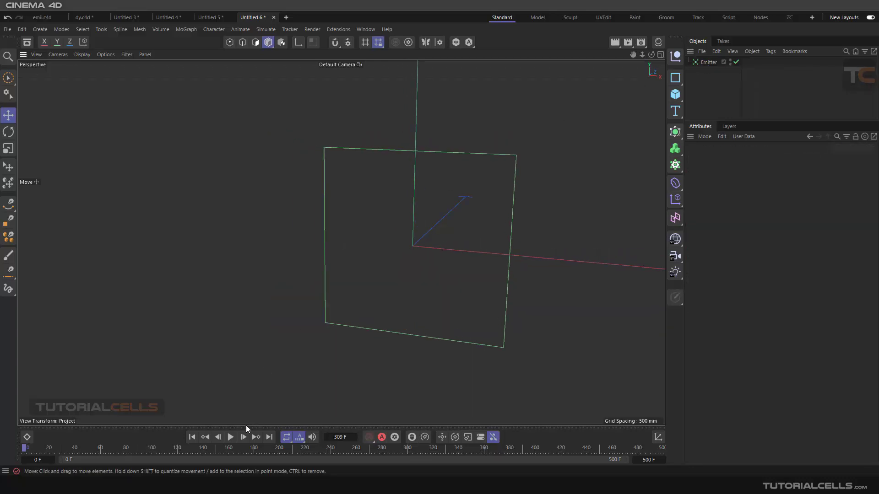
click(230, 438)
alt+middle_drag(416, 287, 443, 274)
click(223, 438)
click(192, 437)
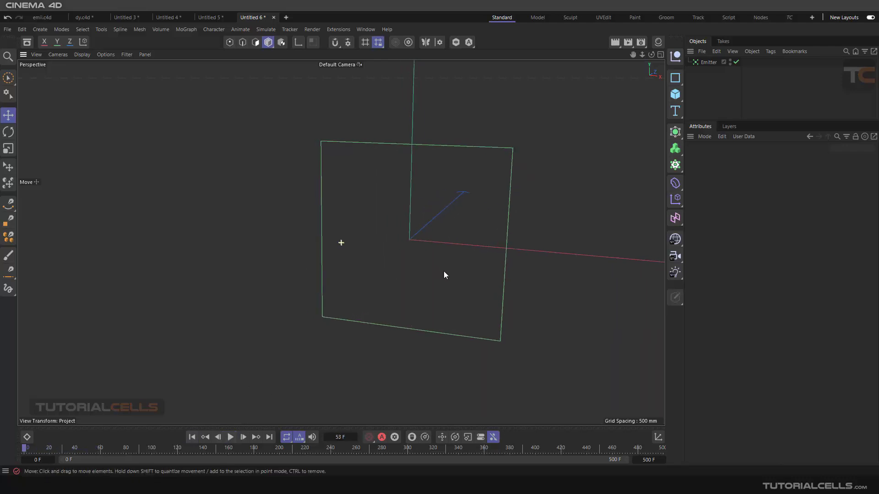
Step: Duplicate the emitter along the X axis and set the copy's X-Size to 0 mm
click(703, 64)
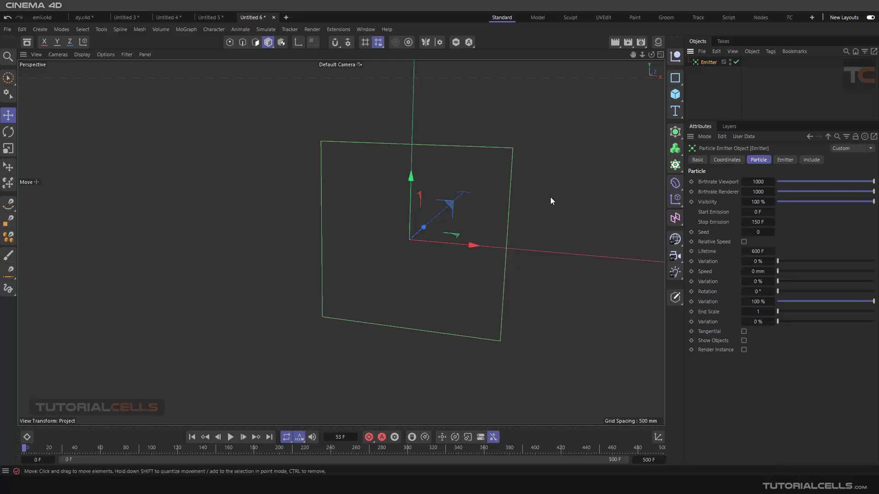
ctrl+drag(468, 246, 416, 255)
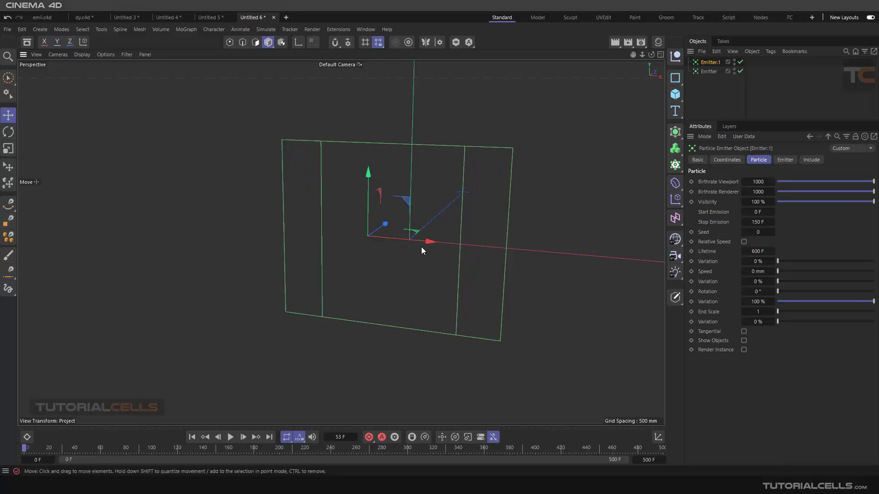
click(785, 160)
drag(791, 199, 774, 196)
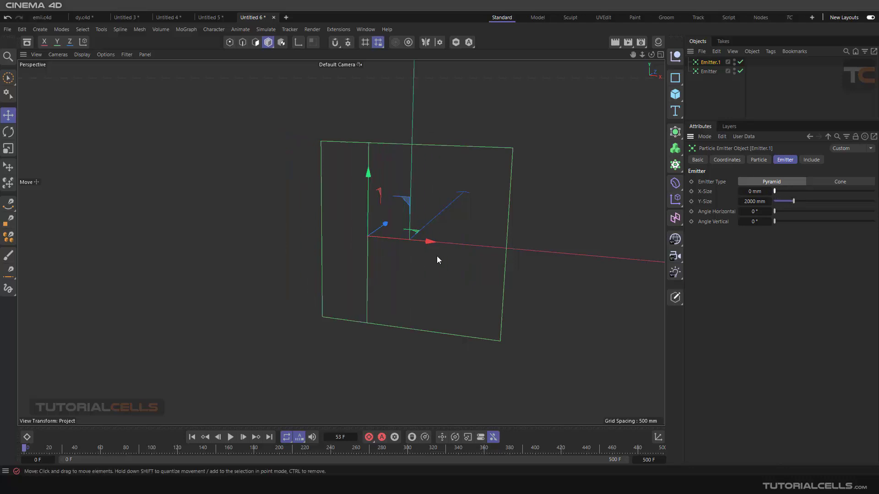
Step: Move the zero-width emitter copy along X beyond the original emitter's edge and compare the two emitters' size settings
drag(412, 239, 344, 238)
alt+middle_drag(463, 249, 466, 264)
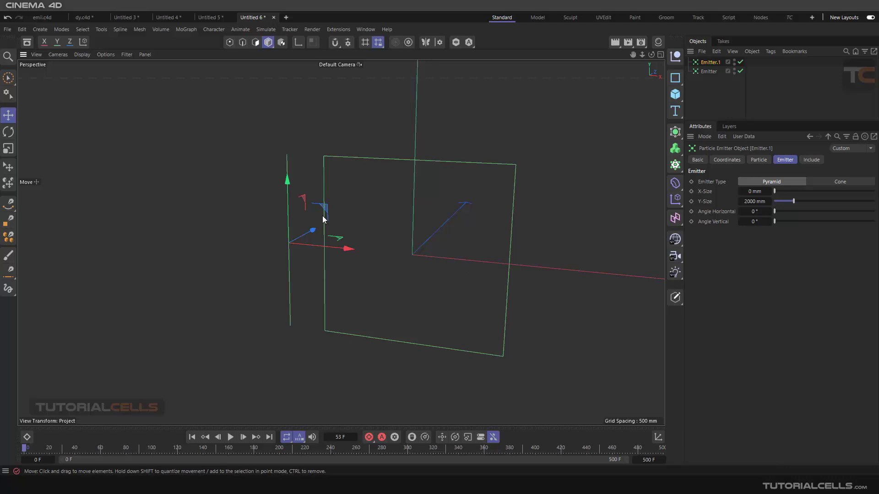
mouse_move(422, 229)
alt+mouse_down()
mouse_move(428, 245)
mouse_move(434, 234)
alt+mouse_up()
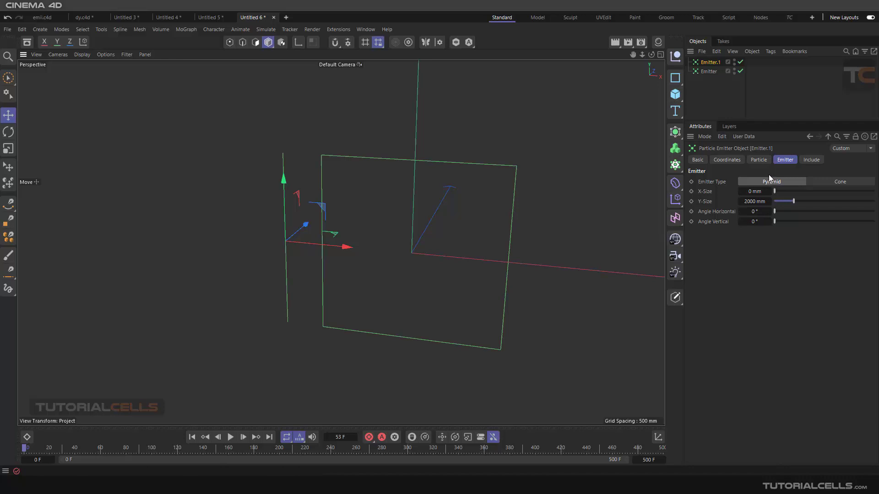
click(704, 73)
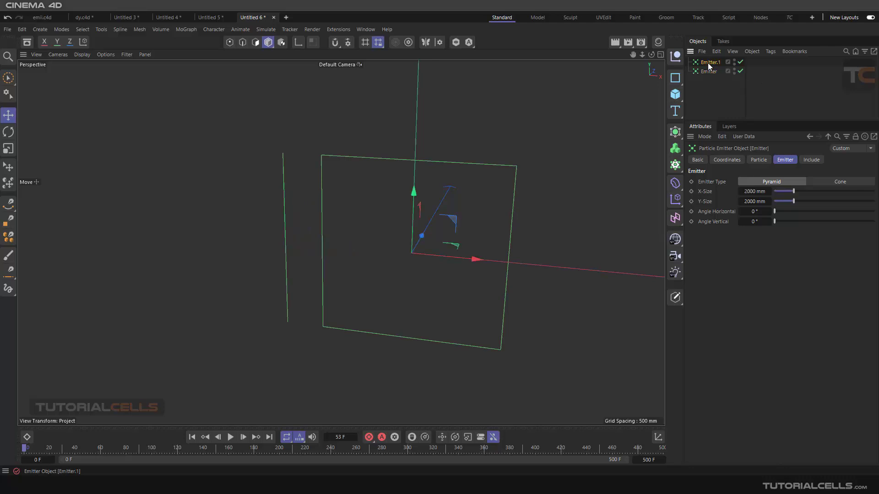
click(708, 62)
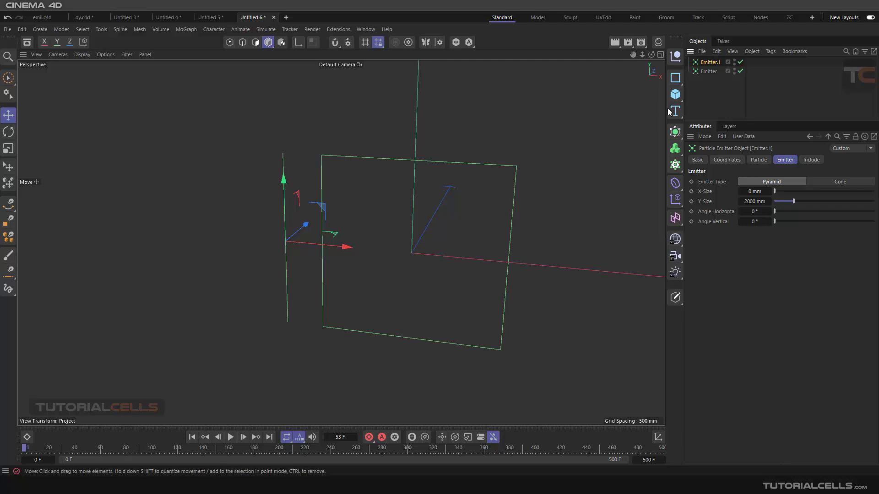
Step: Create a new Field Force with nothing selected and add the emitter copy to its field list as a Particle Object
key(ctrl+shift+a)
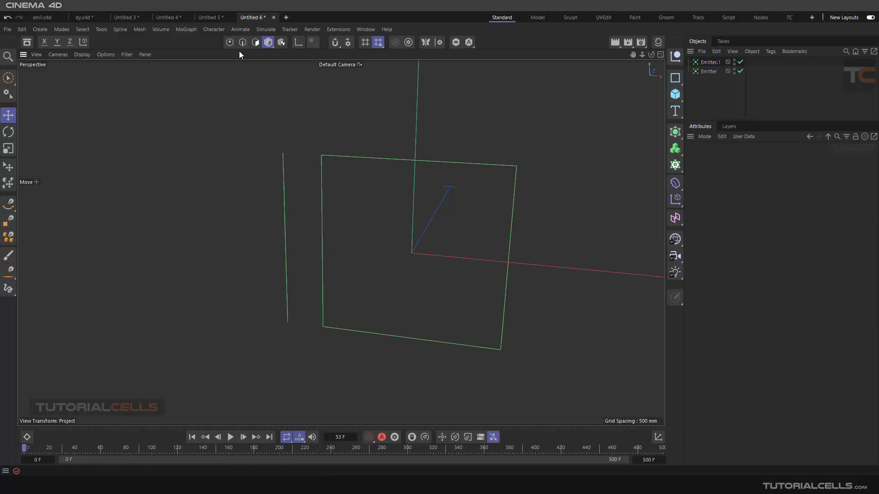
click(265, 30)
mouse_move(275, 46)
click(345, 85)
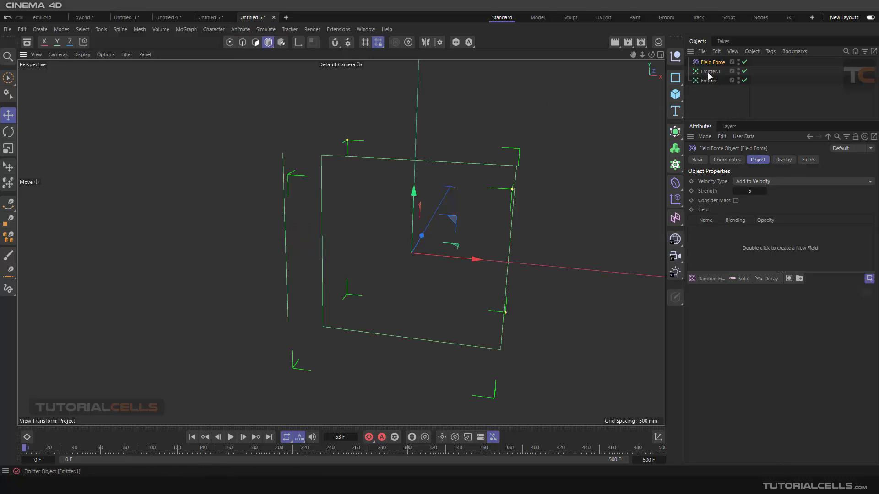
drag(709, 81, 716, 238)
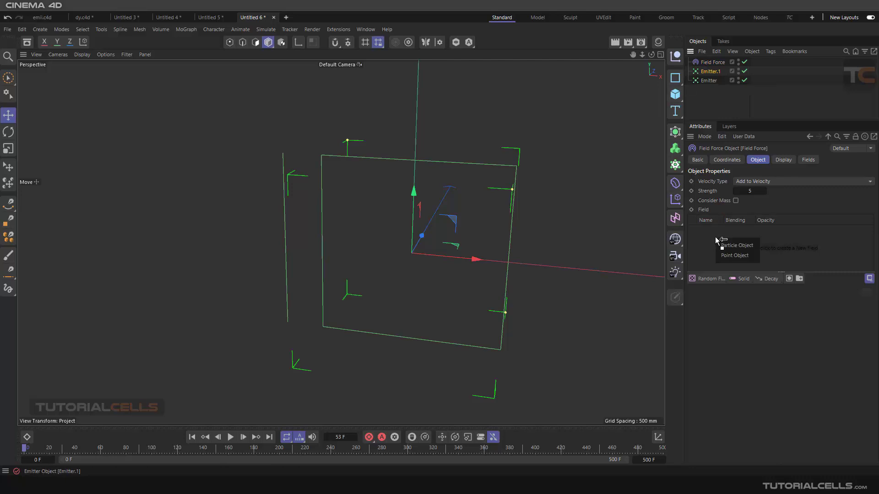
click(733, 246)
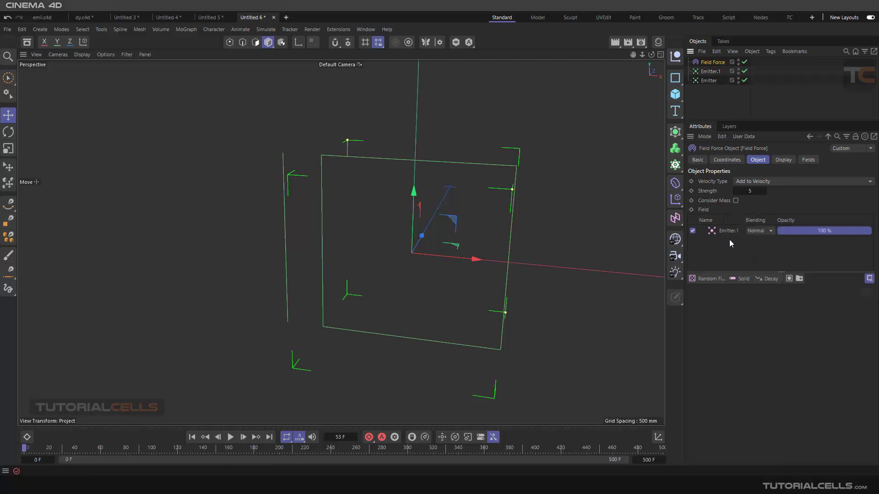
Step: Reset the emitter copy's particle speed to 1500 mm and set its viewport and renderer birthrates to 10
mouse_move(509, 209)
alt+mouse_down()
mouse_move(481, 210)
mouse_move(507, 210)
alt+mouse_up()
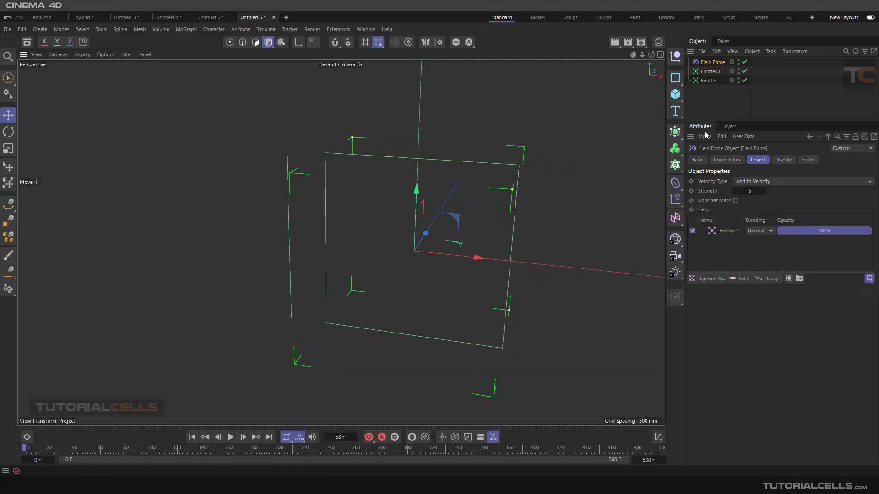
click(710, 71)
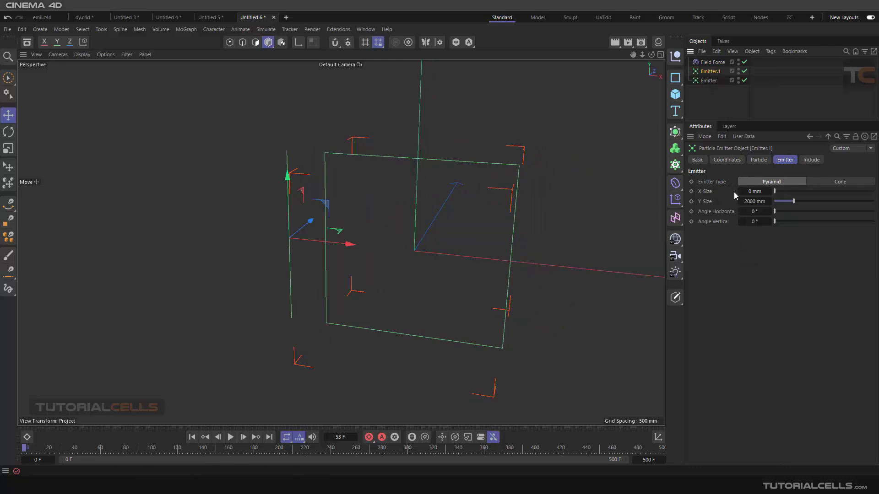
click(759, 160)
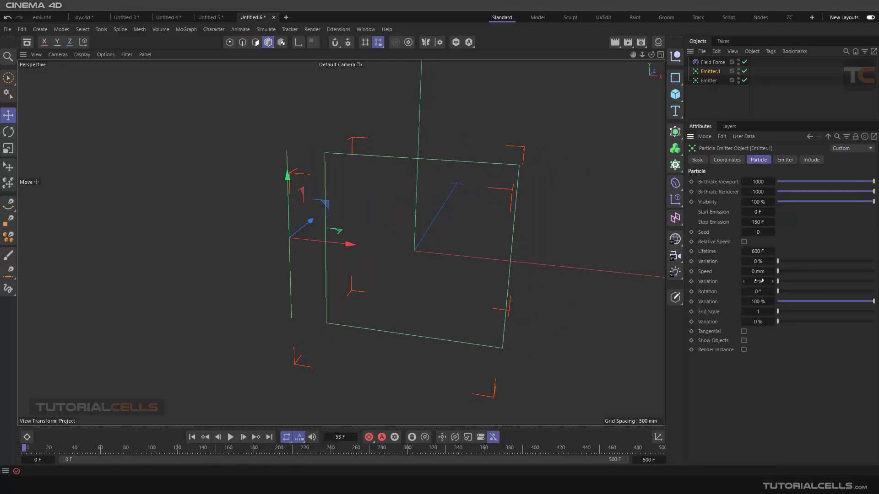
right_click(772, 273)
double_click(759, 184)
text(10)
double_click(758, 191)
text(10)
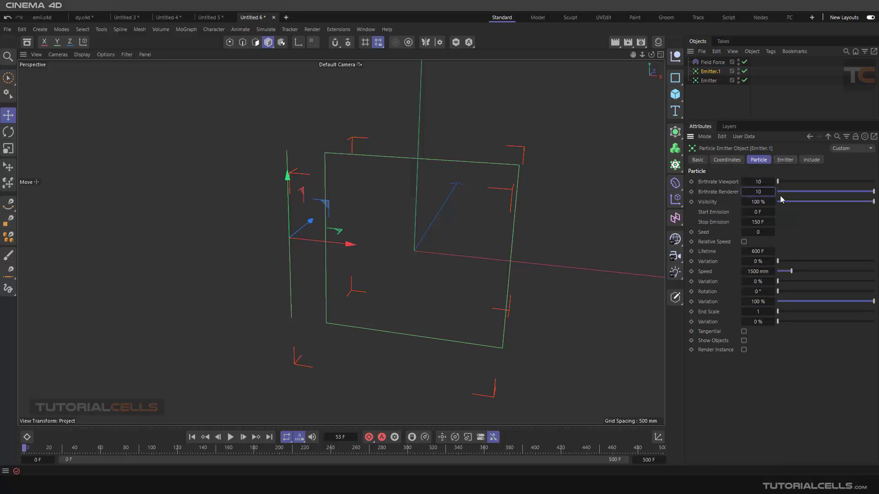
key(Return)
Step: Play the simulation, check the emission direction of both emitters, and rewind to the first frame
click(230, 437)
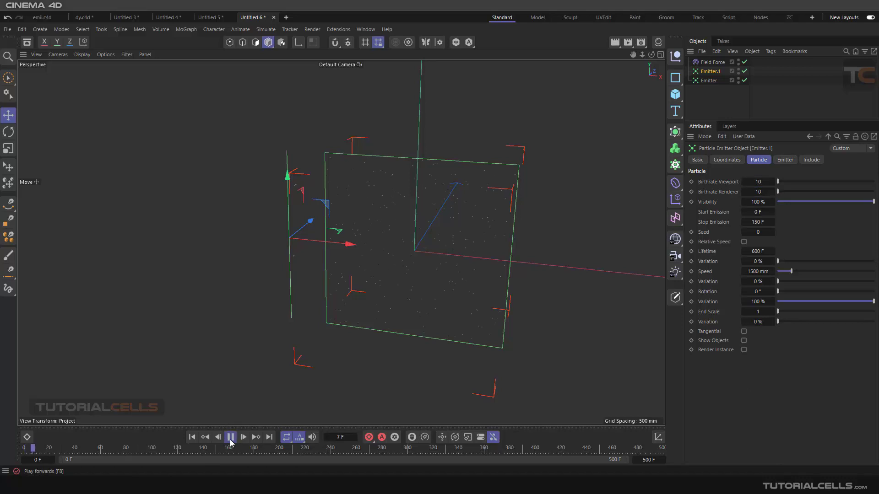
alt+drag(322, 202, 369, 193)
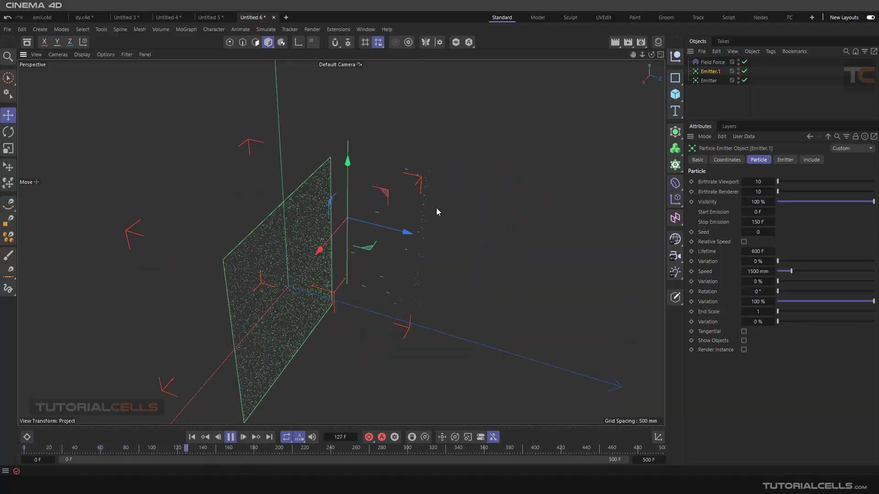
click(712, 63)
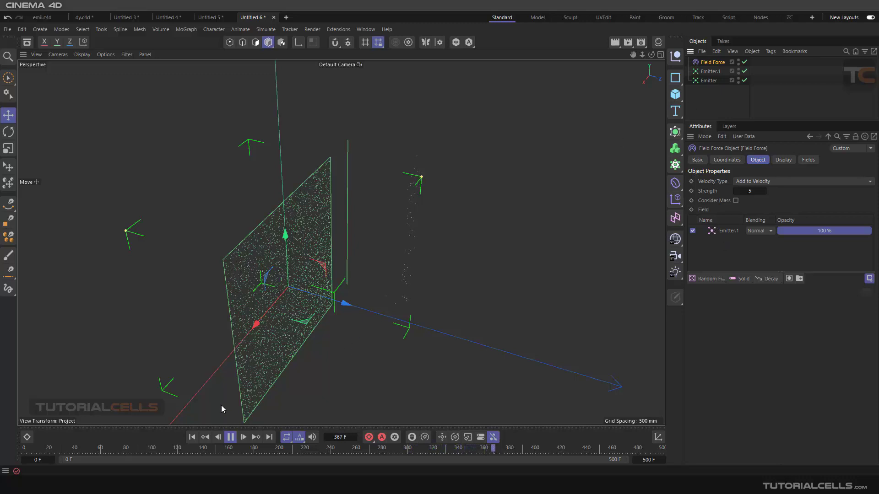
click(230, 437)
click(192, 437)
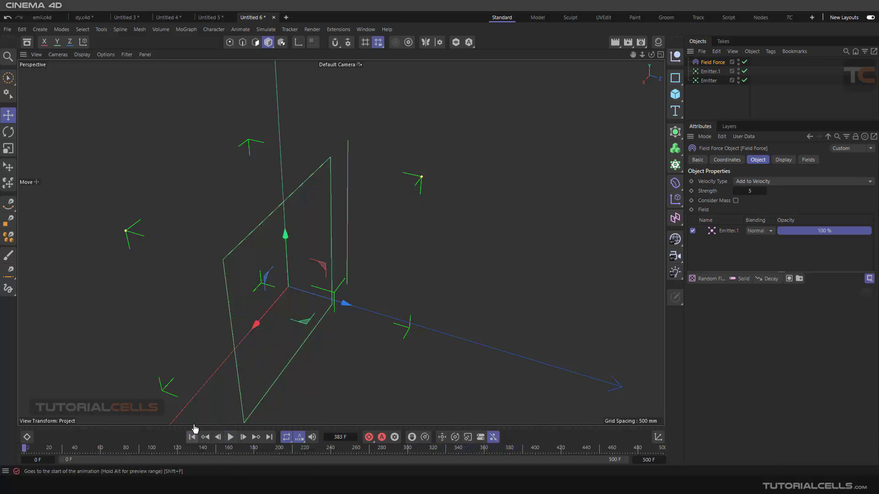
Step: Rotate the zero-width emitter copy about its vertical axis so that it emits sideways across the original emitter
alt+drag(238, 284, 341, 210)
click(282, 181)
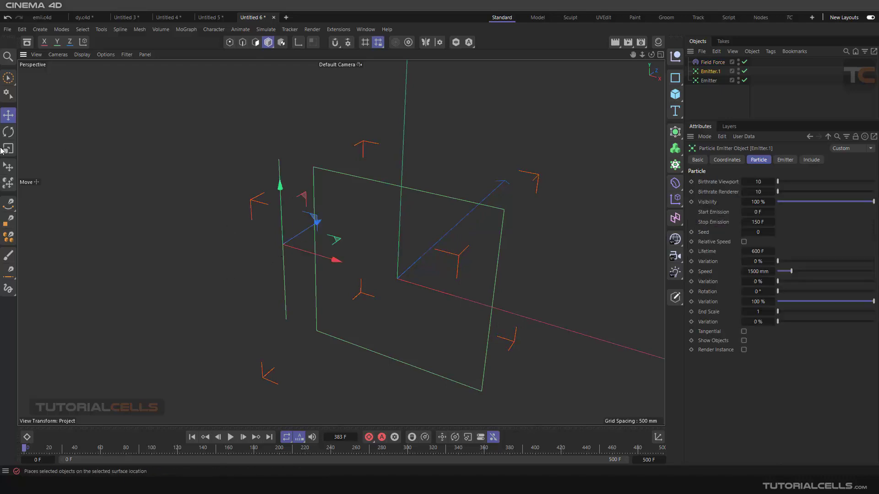
click(9, 133)
drag(283, 266, 236, 249)
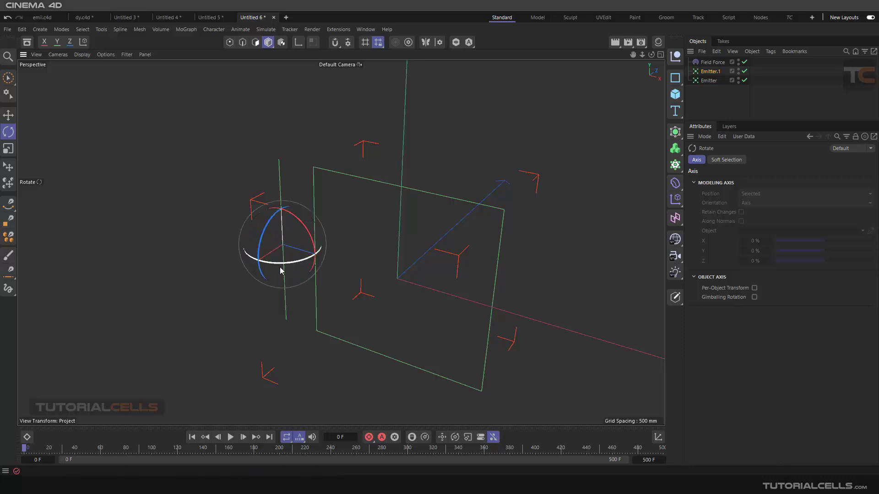
Step: Switch the emitter copy's modifier mode to Include with an empty list so that no force affects its particles
click(711, 72)
click(811, 160)
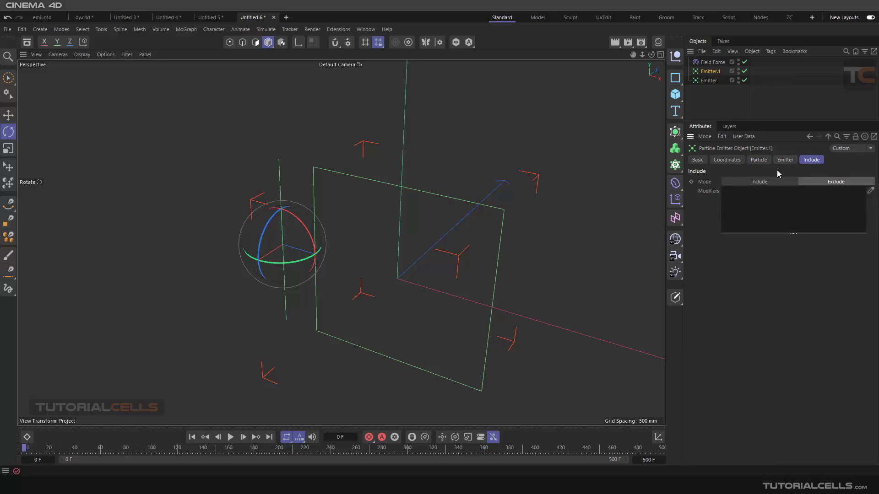
click(760, 182)
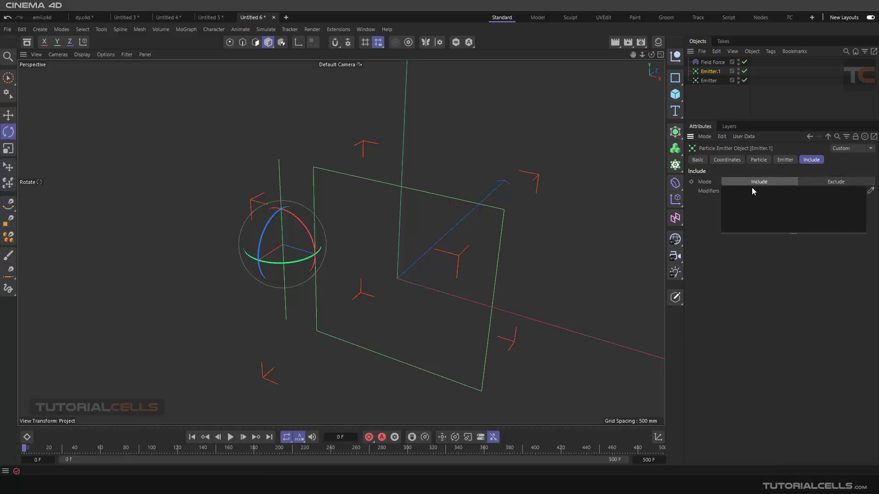
Step: Play the simulation, examine how the copy's particles push the original emitter's particles, and rewind to the first frame
click(229, 439)
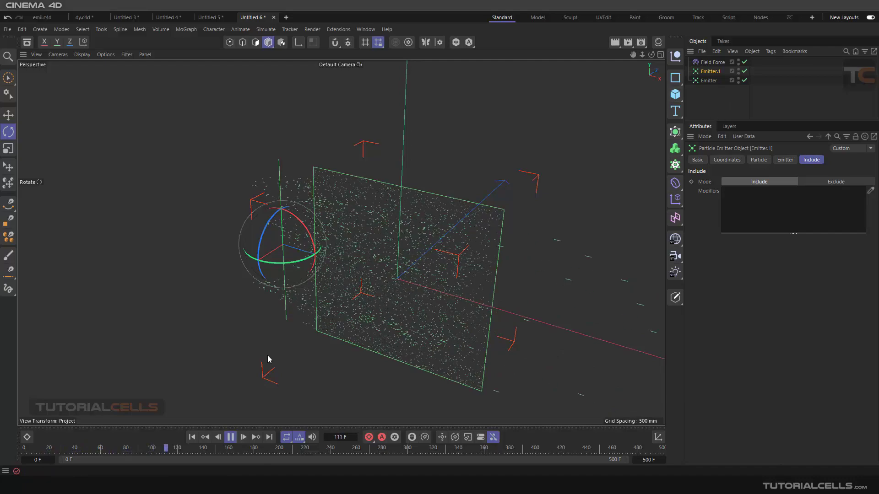
alt+drag(323, 287, 350, 263)
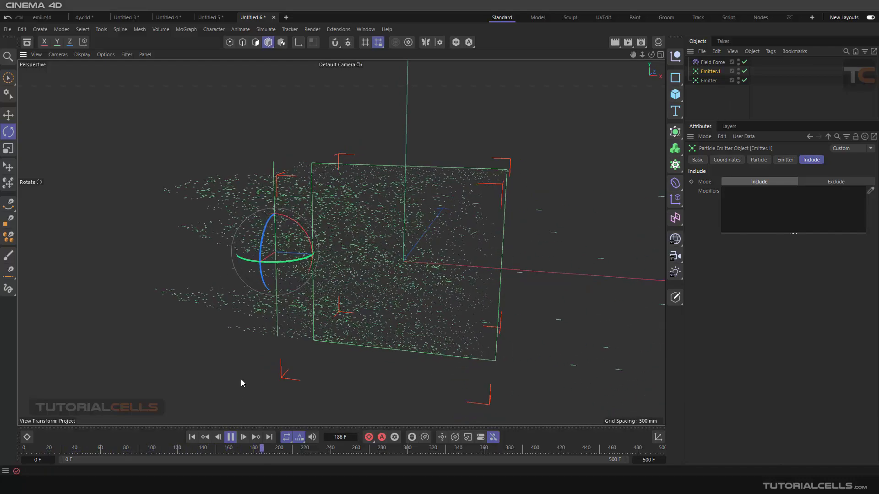
click(230, 437)
click(193, 437)
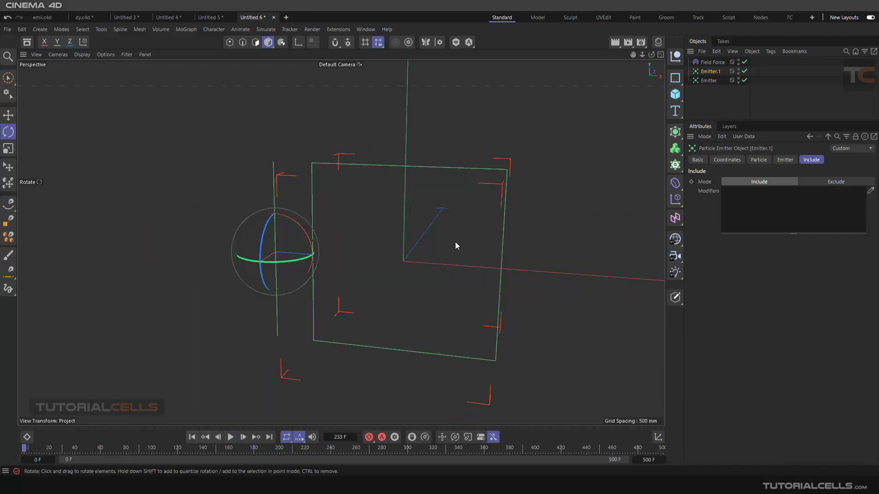
Step: Set the Field Force's velocity type to Set Absolute Velocity
click(712, 62)
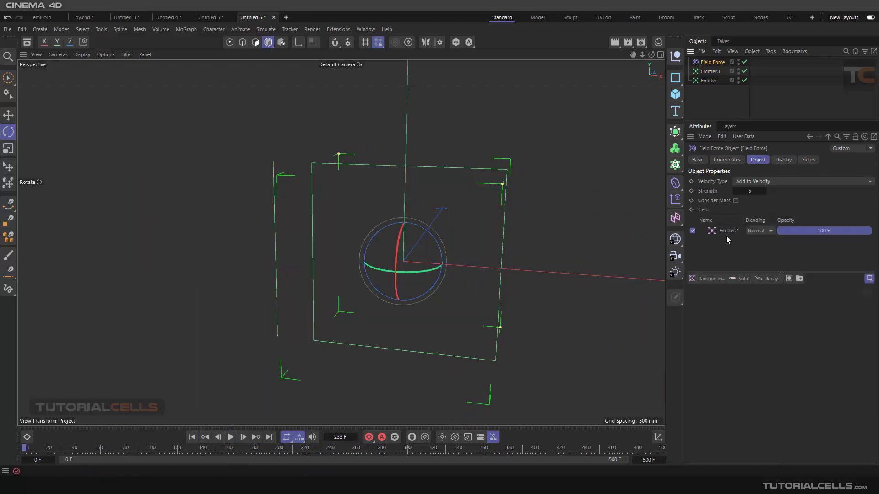
click(768, 183)
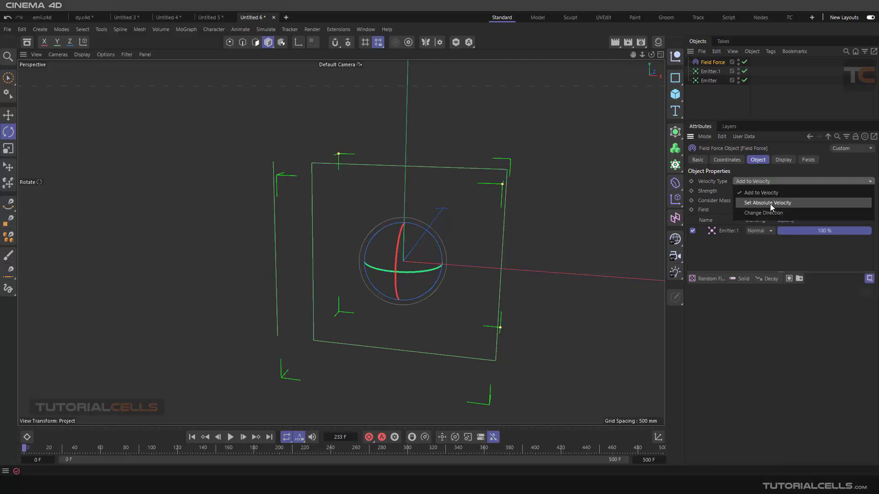
click(769, 203)
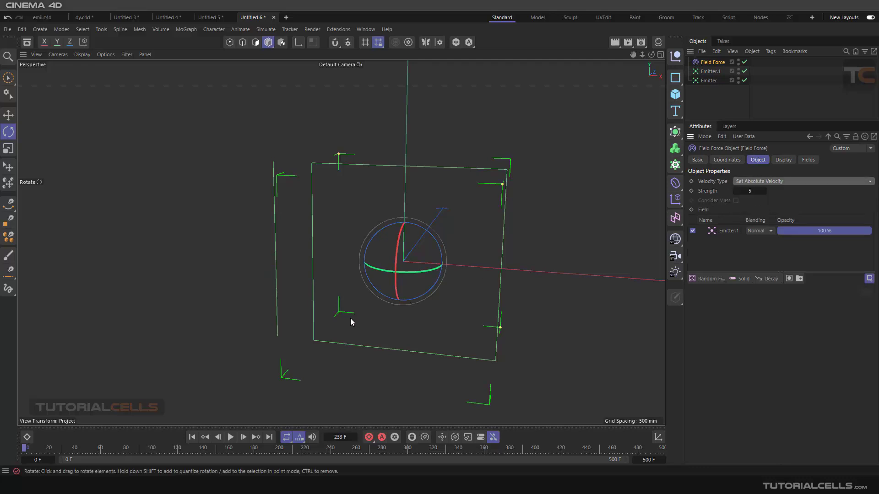
Step: Try inverting the remapping of the Field Force's Emitter.1 layer, preview it in playback, and turn the inversion off
click(722, 234)
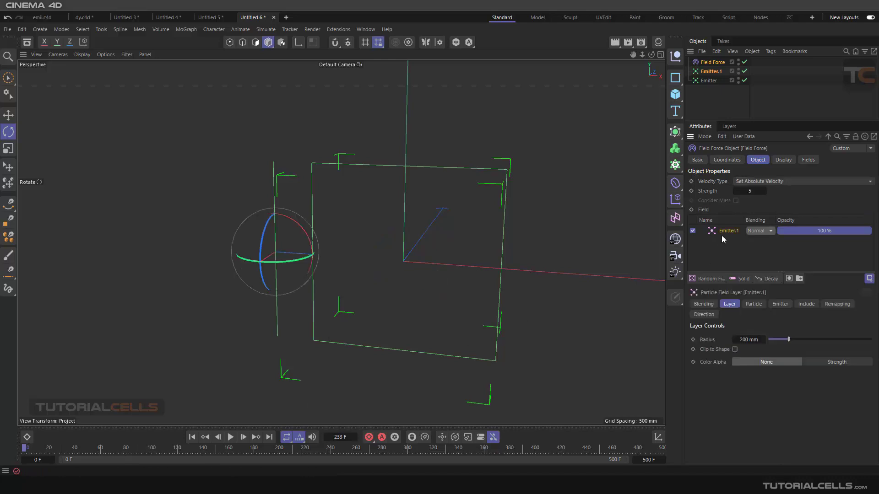
click(828, 304)
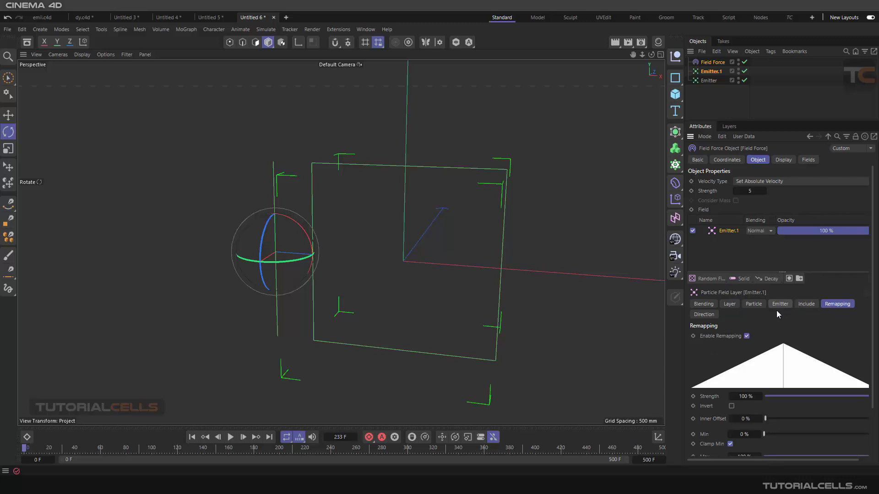
click(732, 406)
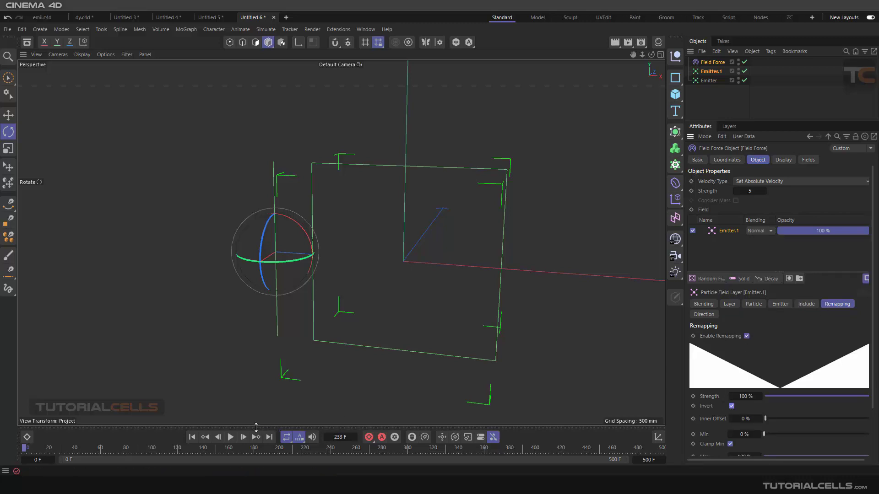
click(230, 437)
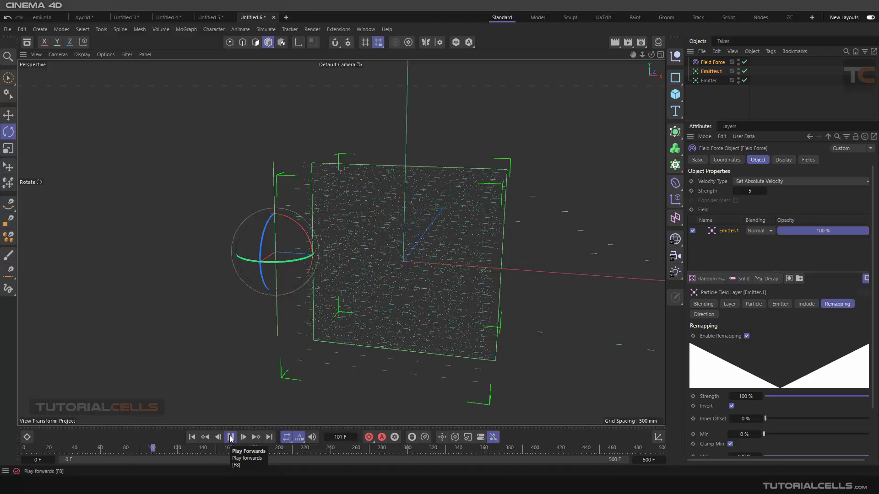
click(230, 437)
click(192, 438)
scroll(455, 216, up, 3)
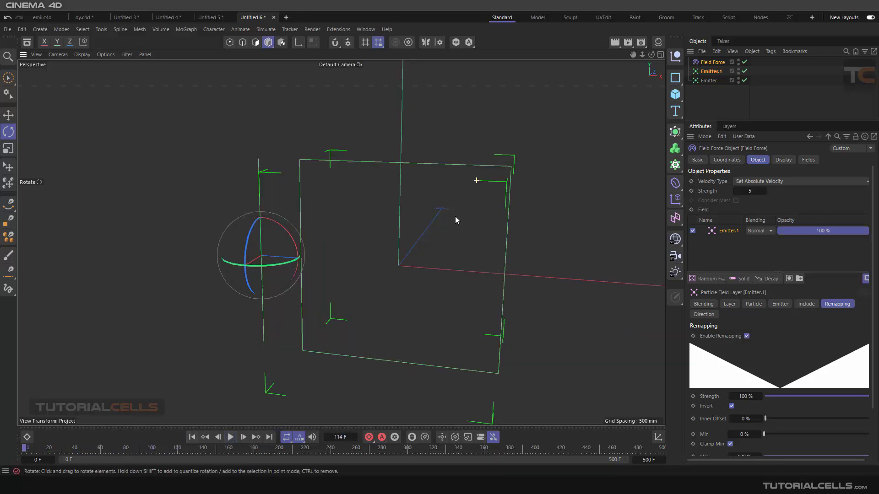
click(732, 406)
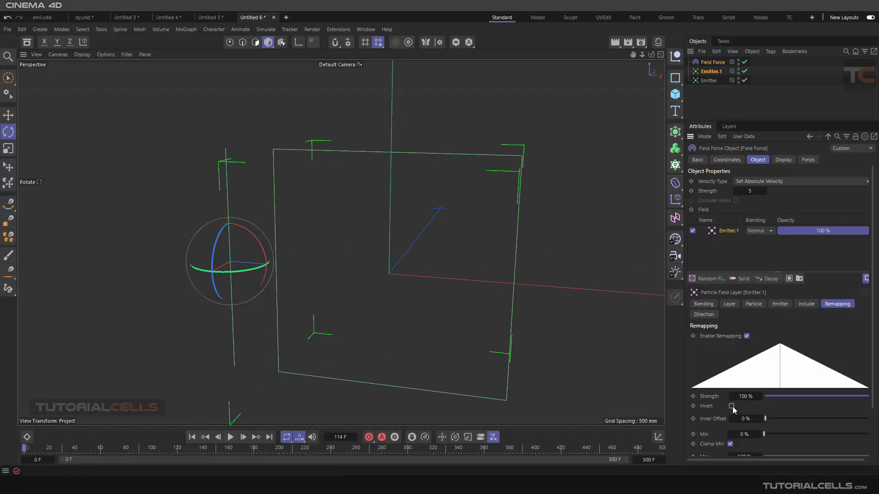
Step: Play the simulation to about frame 42 and inspect the particles close up
scroll(284, 210, down, 3)
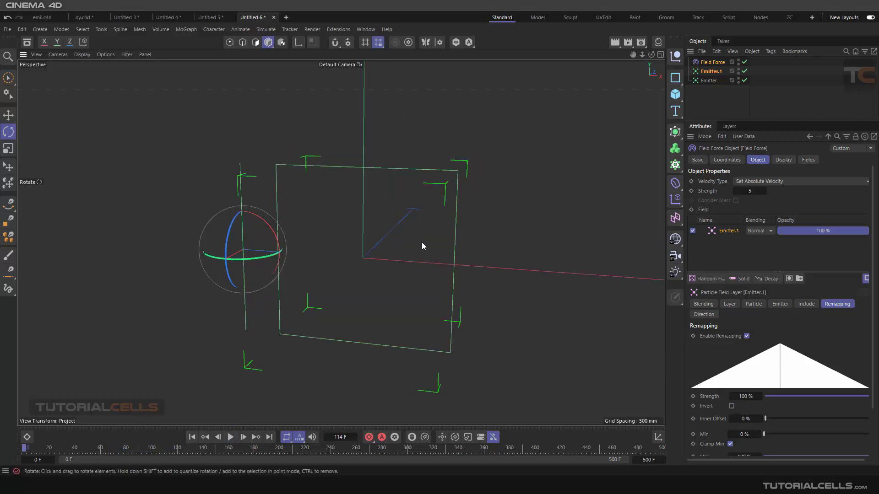
click(230, 437)
click(230, 437)
scroll(361, 243, up, 5)
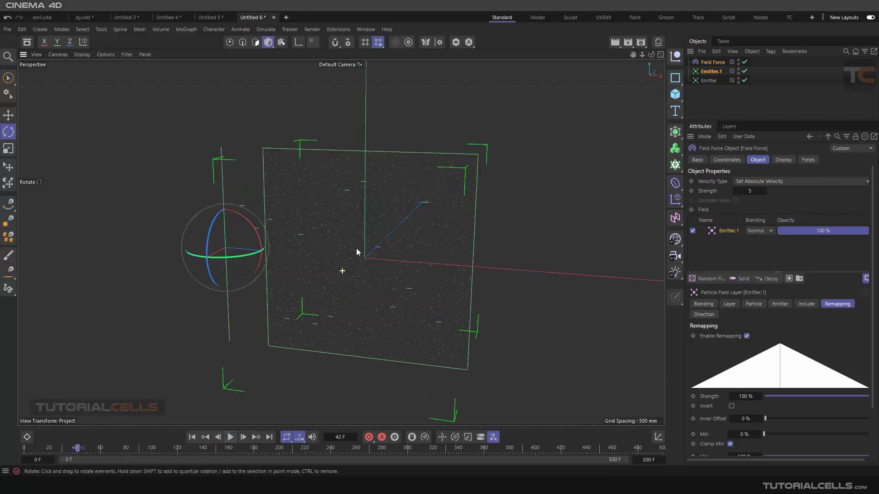
alt+drag(383, 219, 390, 210)
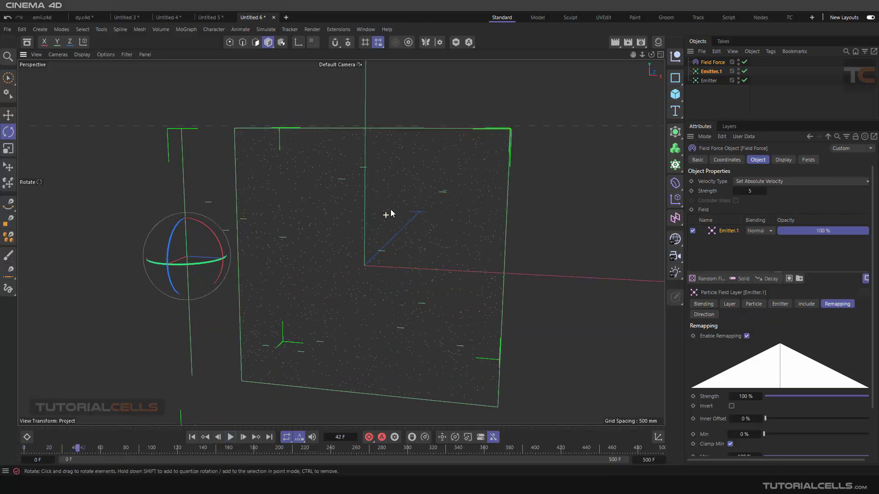
Step: Set the Field Force's strength to 17 and the radius of its Emitter.1 particle layer to 1000 mm
click(713, 63)
drag(750, 193, 752, 193)
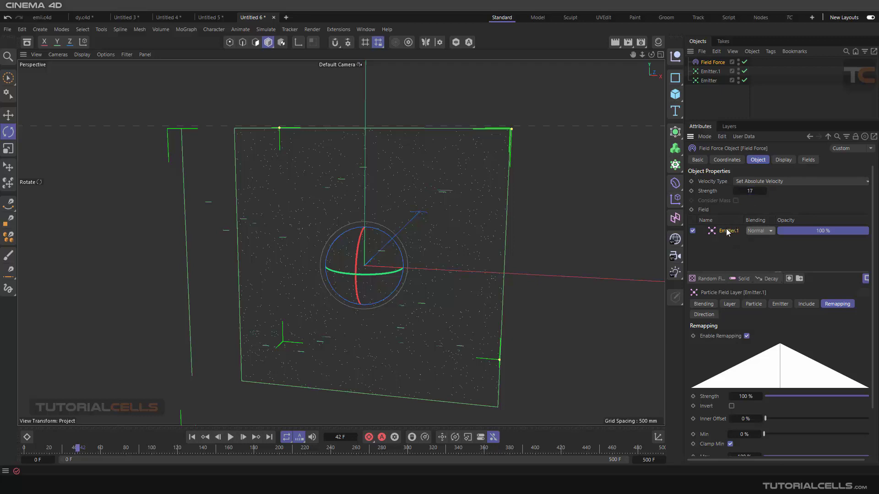
click(730, 304)
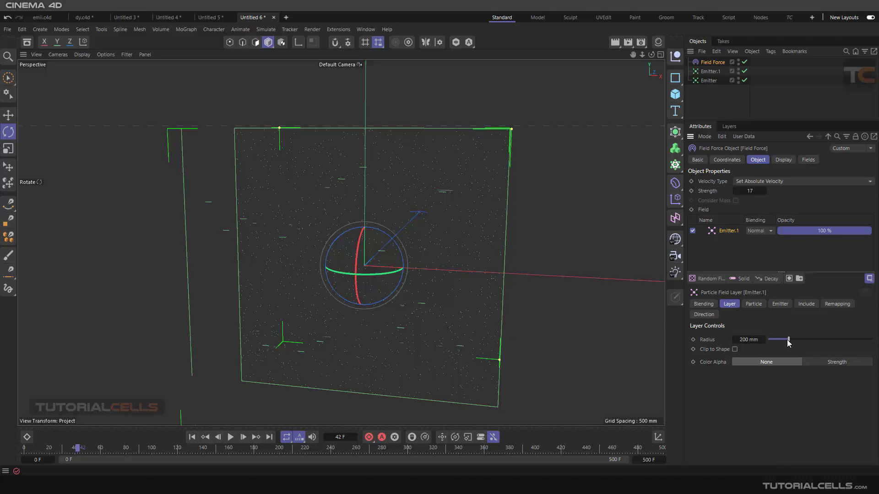
drag(788, 340, 877, 335)
scroll(438, 177, up, 4)
alt+drag(443, 206, 394, 219)
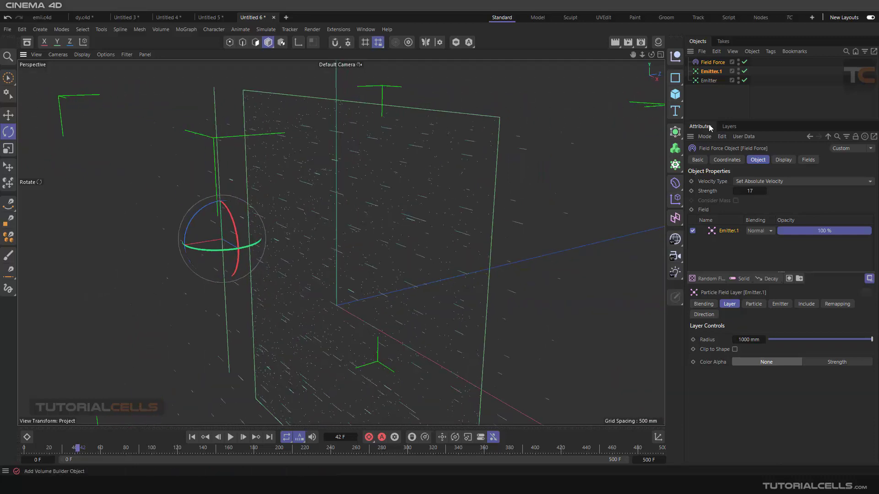
Step: Flatten the Field Force's display box to 0 mm in Z and raise its line density to 69%
click(713, 62)
click(783, 160)
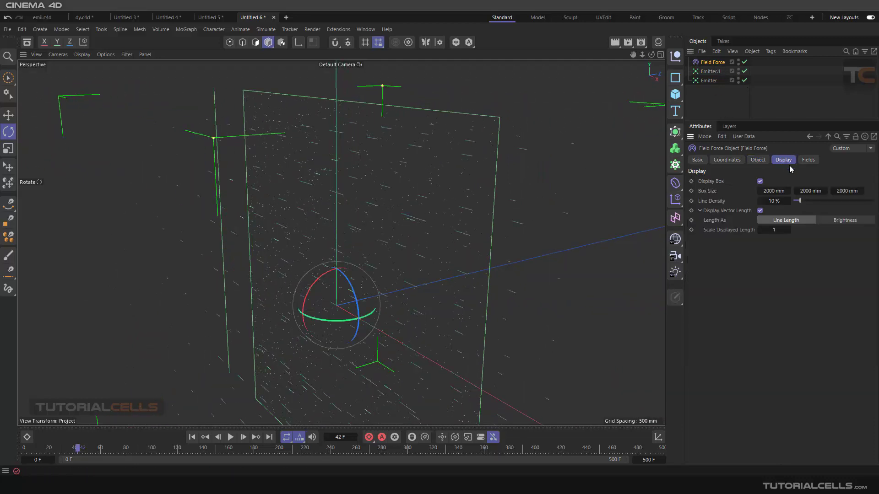
click(843, 191)
key(Return)
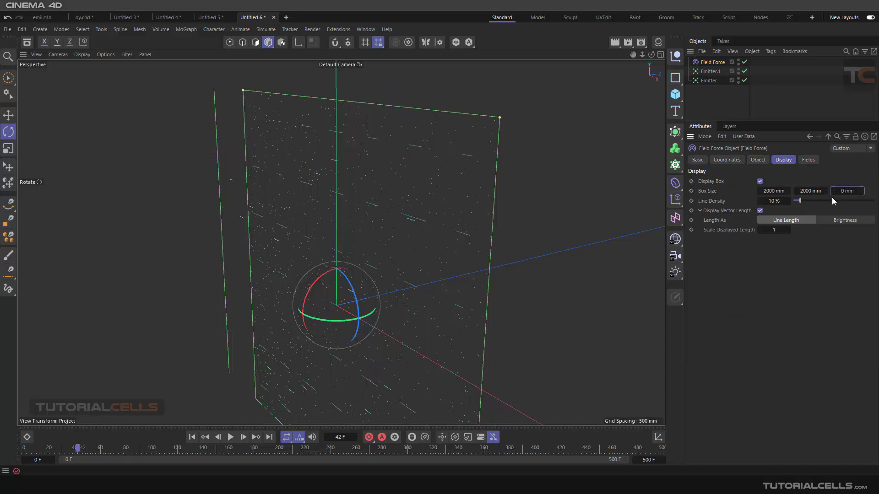
drag(806, 202, 849, 200)
Step: Set the Field Force's Scale Displayed Length to 0.1 and view its direction lines from the front
click(676, 200)
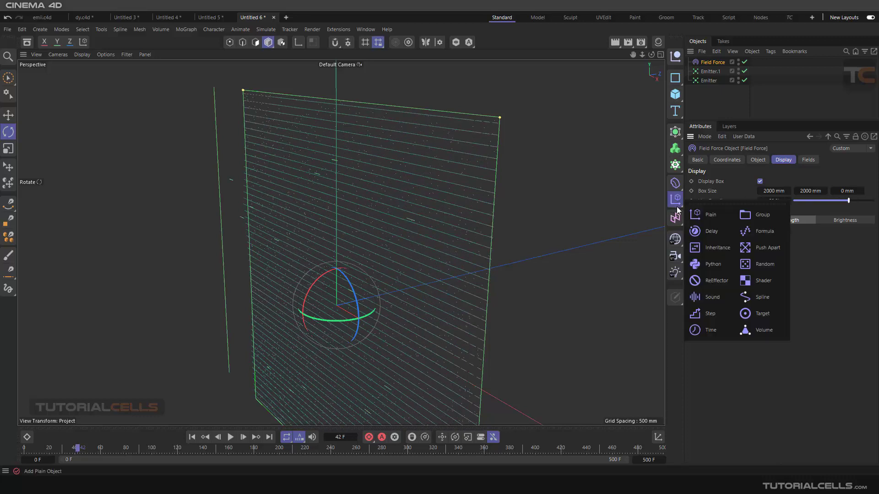
click(774, 230)
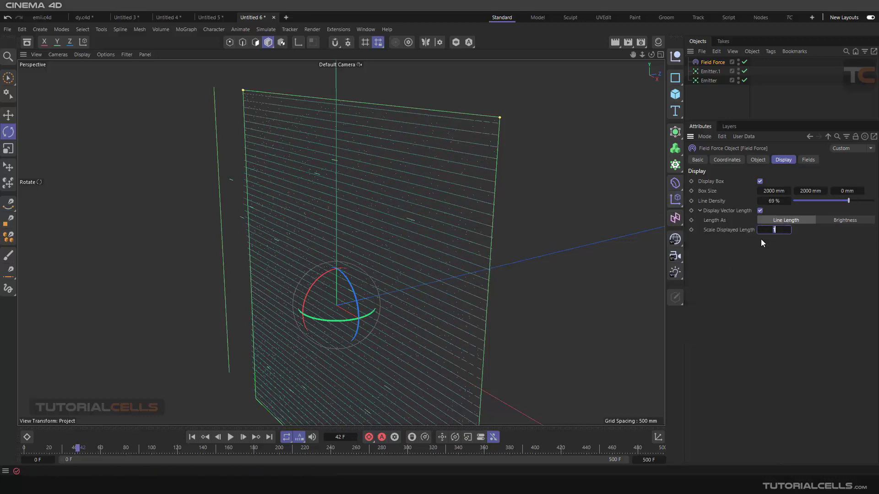
key(Return)
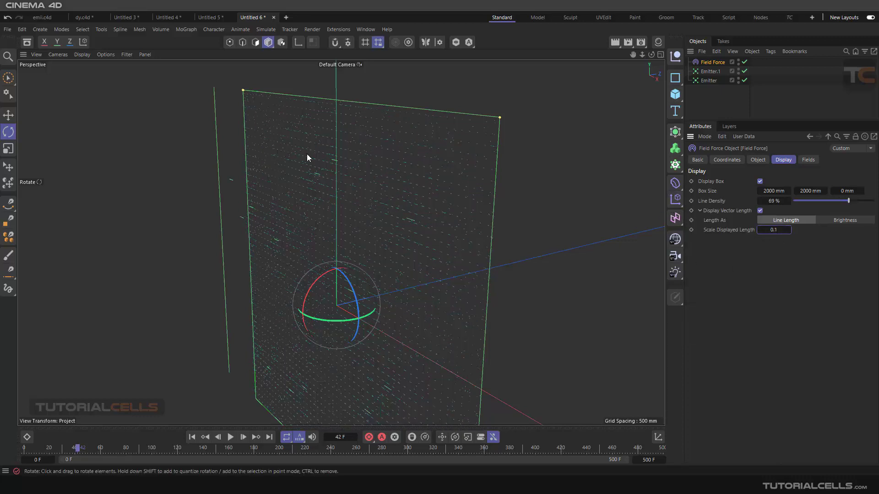
alt+drag(307, 154, 378, 145)
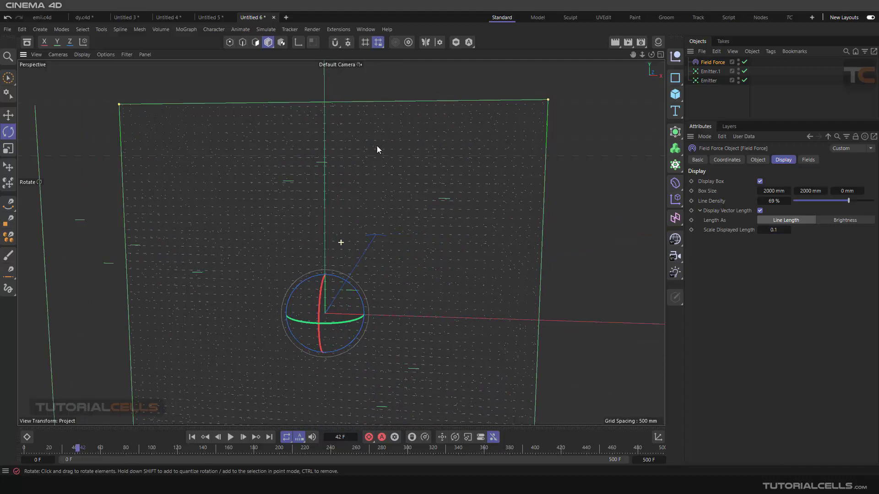
Step: Run the simulation on to frame 57 and examine the particles against the force's direction lines
click(230, 438)
alt+drag(468, 168, 416, 195)
scroll(432, 210, down, 6)
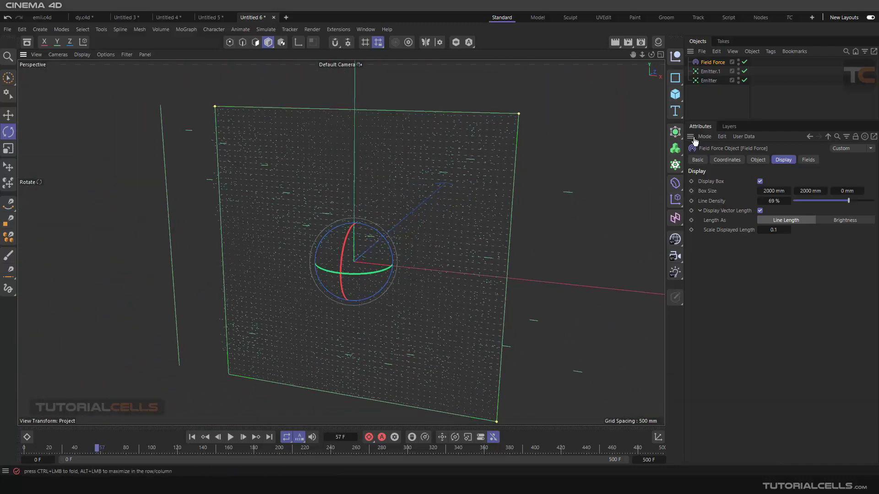
Step: Open the Field Force's object properties, play the simulation in a wider view to examine the particles, and rewind it
click(708, 80)
click(705, 62)
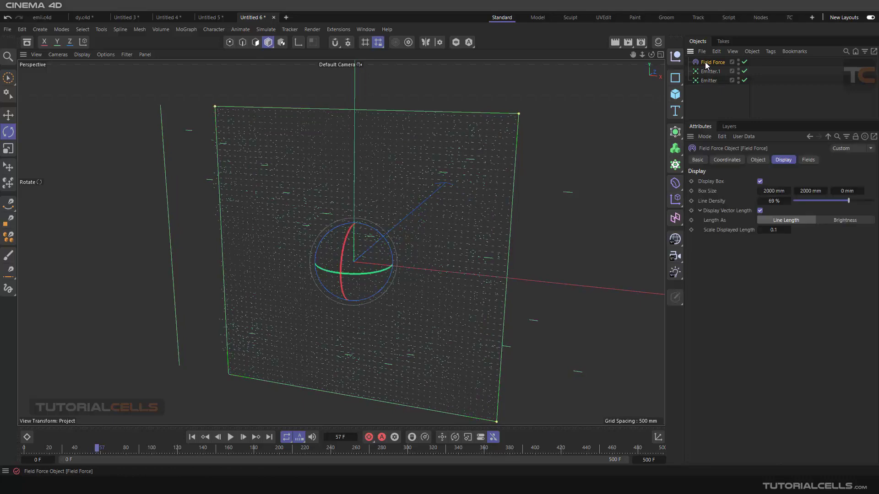
click(755, 160)
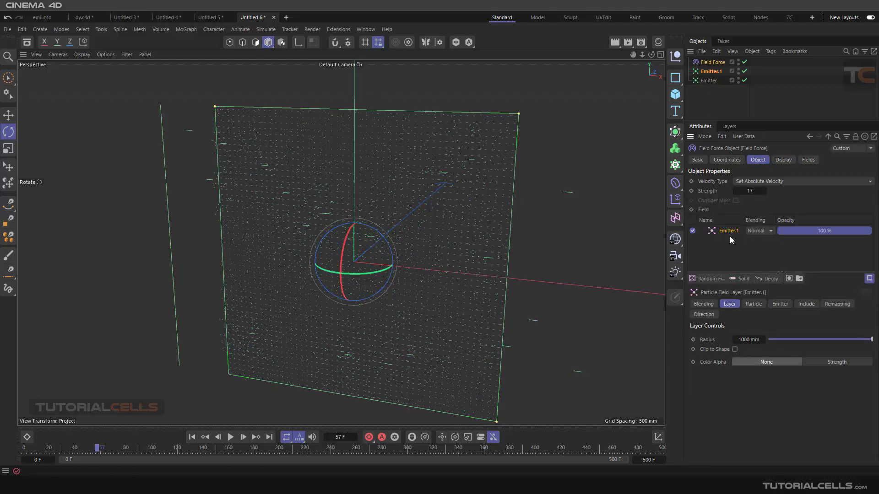
scroll(424, 259, down, 2)
alt+drag(408, 258, 416, 259)
click(224, 438)
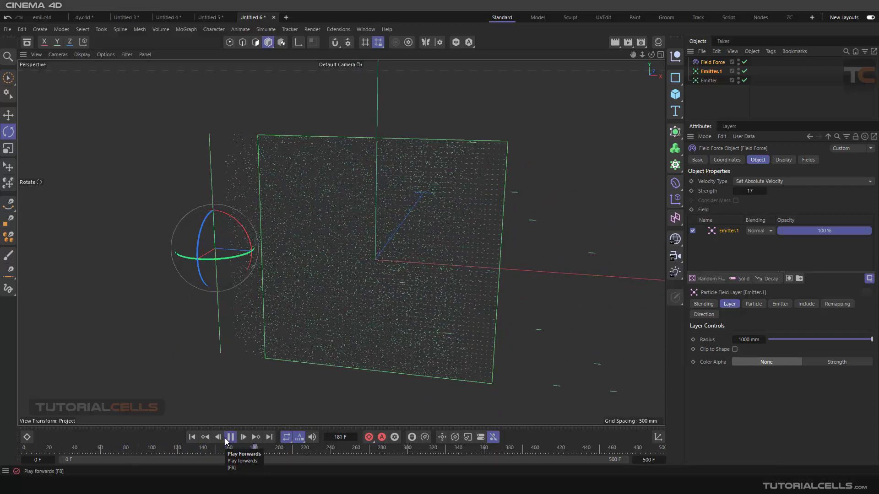
click(226, 439)
click(192, 437)
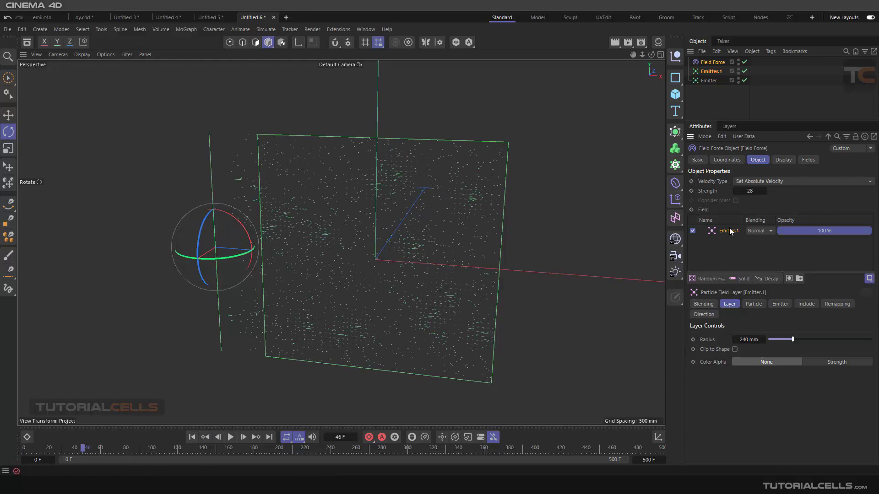
Step: Disable the original Emitter and examine the force's direction lines around the Emitter.1 particles
scroll(435, 181, up, 6)
alt+drag(408, 195, 347, 183)
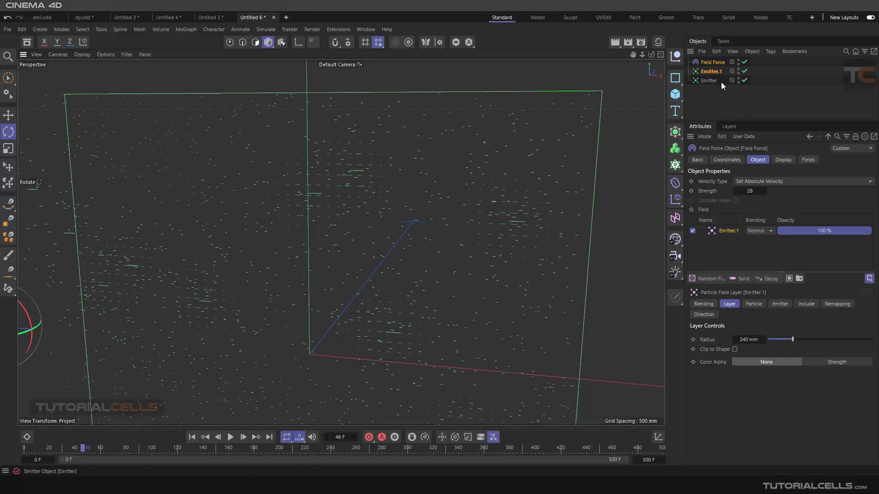
click(744, 81)
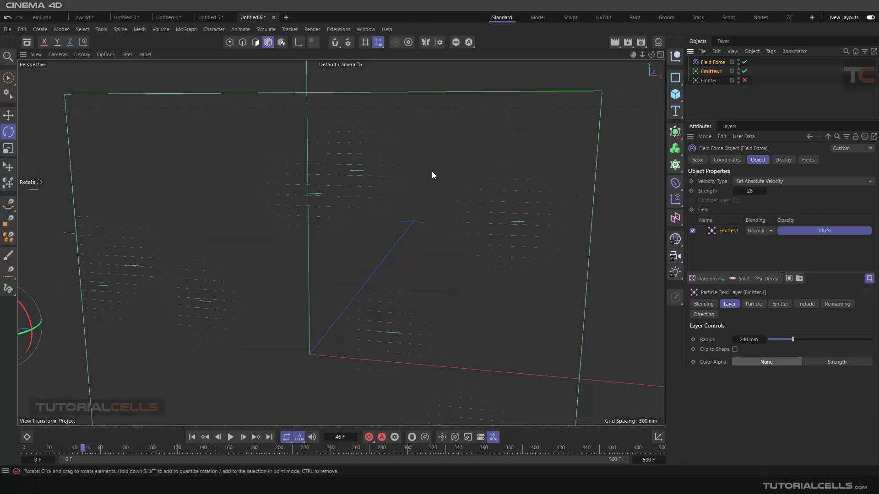
scroll(359, 175, up, 3)
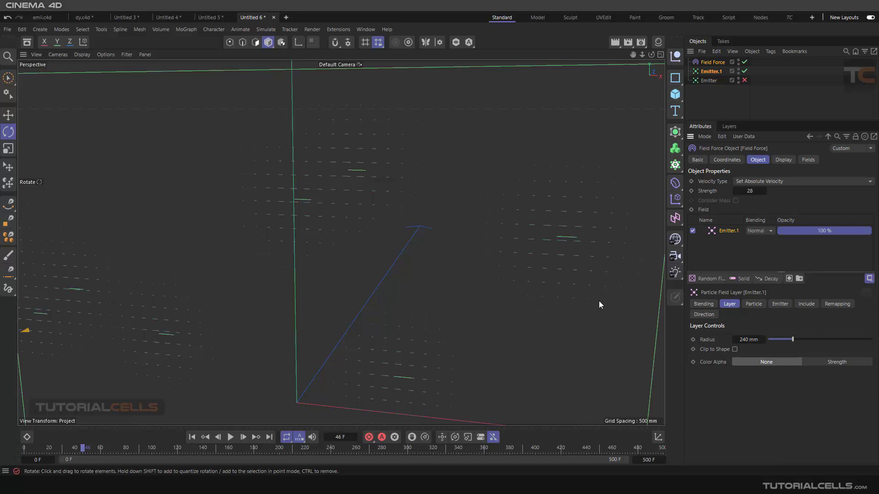
Step: Turn off Invert Direction in the direction settings of the Field Force's Emitter.1 particle layer
click(714, 315)
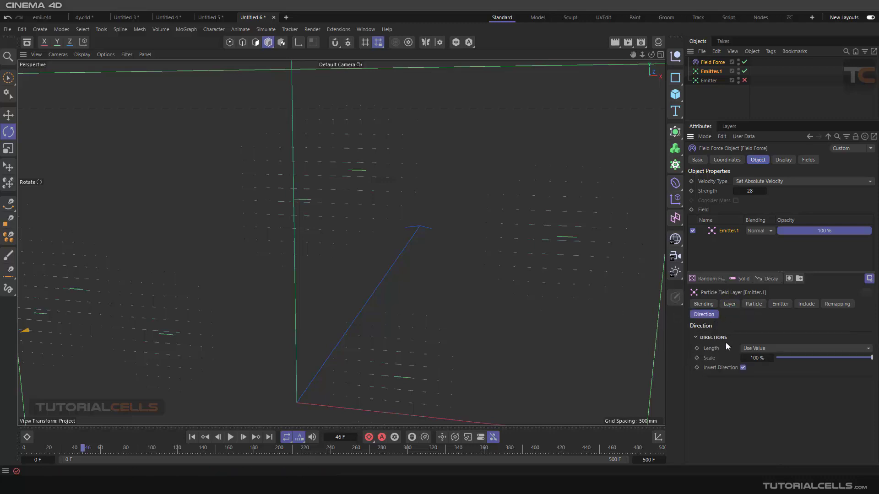
click(743, 368)
scroll(433, 298, down, 10)
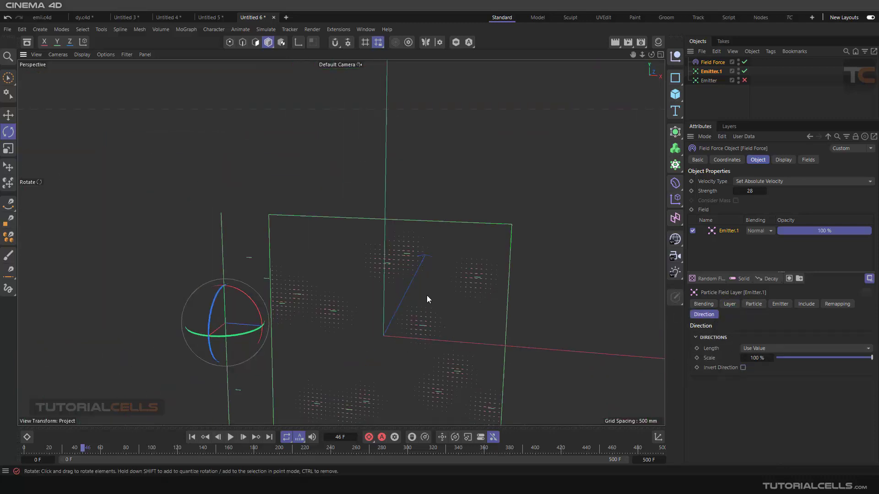
alt+middle_drag(421, 301, 416, 238)
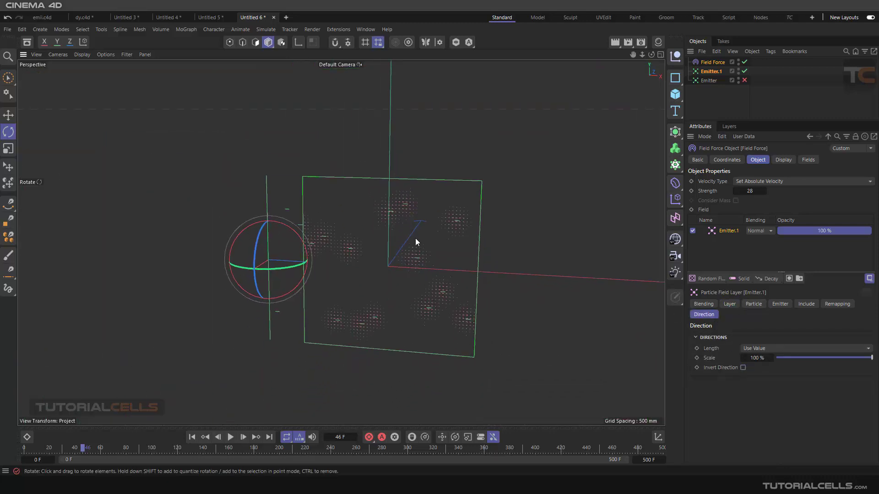
Step: Replay the simulation from the first frame and re-enable the original Emitter to watch its particles
click(192, 437)
click(231, 437)
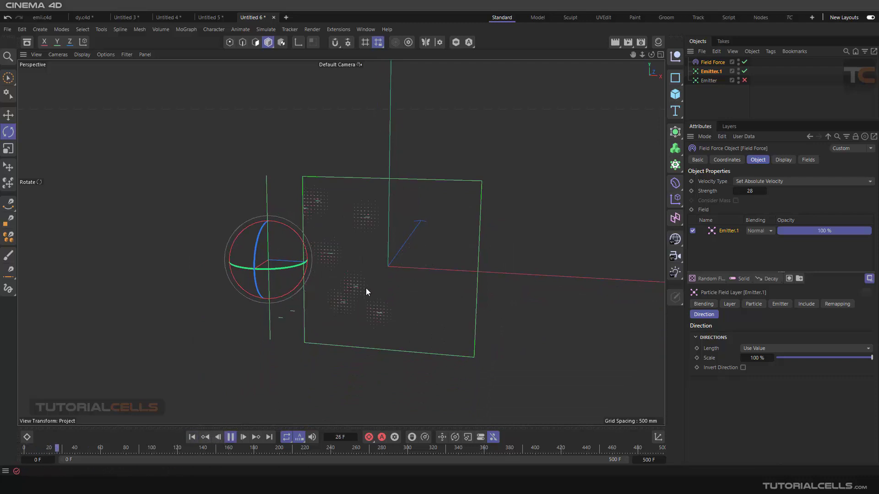
click(745, 80)
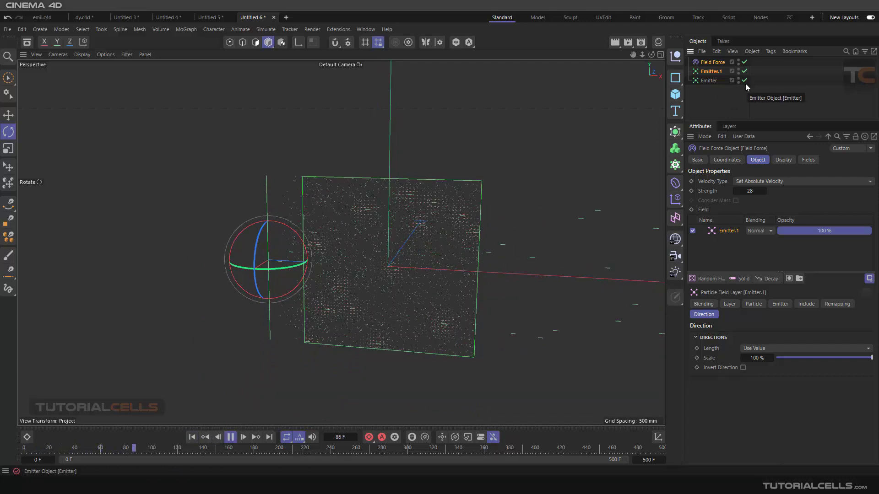
alt+drag(543, 228, 443, 235)
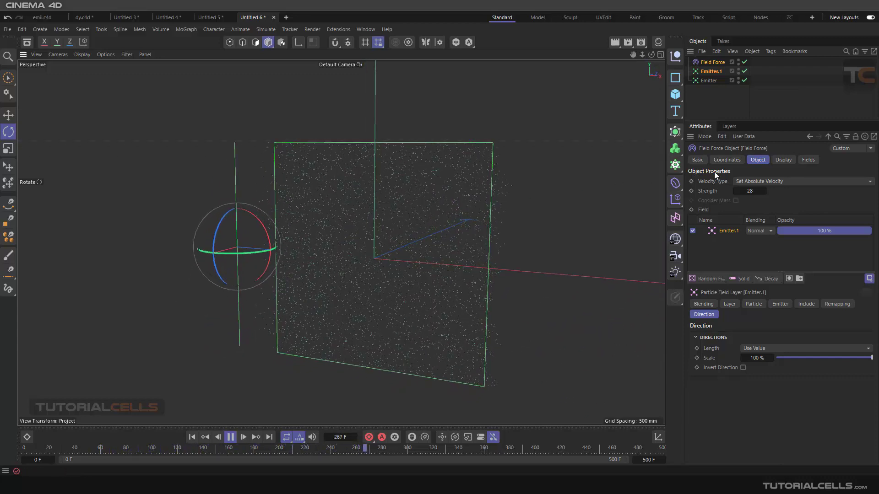
Step: Set the Field Force's velocity type to Add to Velocity, replay the simulation from the start, and stop and rewind it
click(753, 182)
click(747, 192)
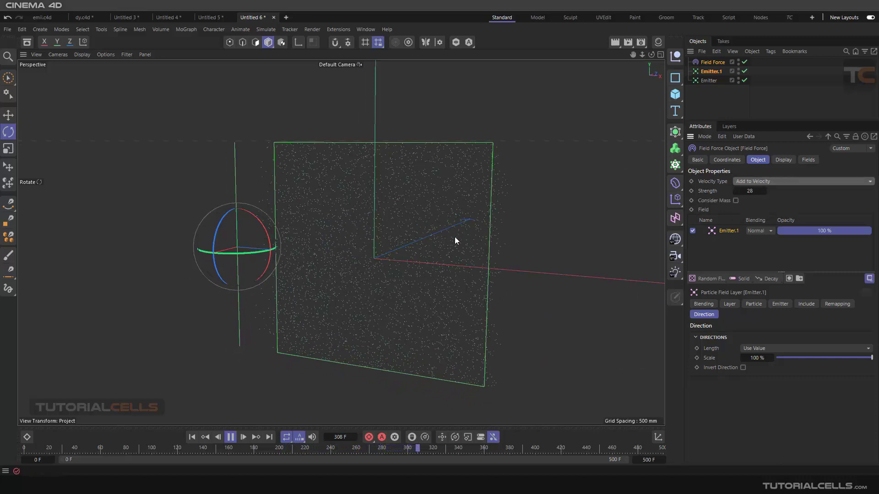
click(192, 438)
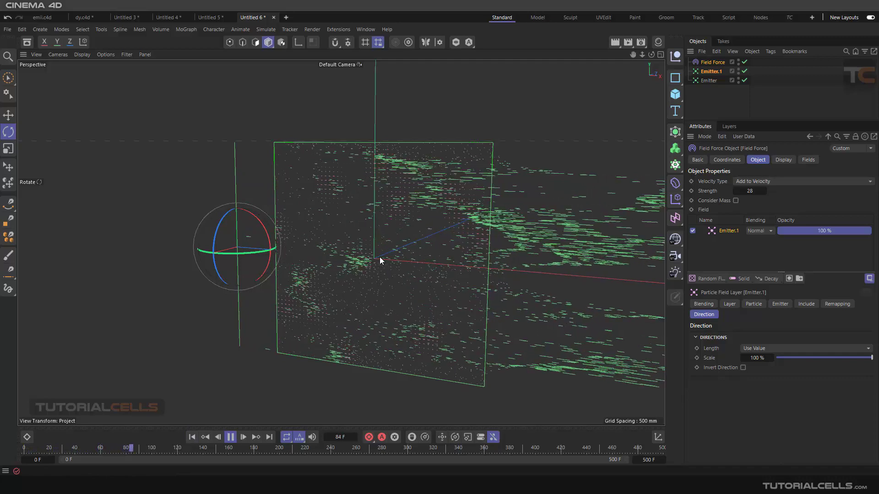
mouse_move(380, 260)
alt+mouse_down()
mouse_move(479, 269)
mouse_move(547, 260)
mouse_move(393, 261)
alt+mouse_up()
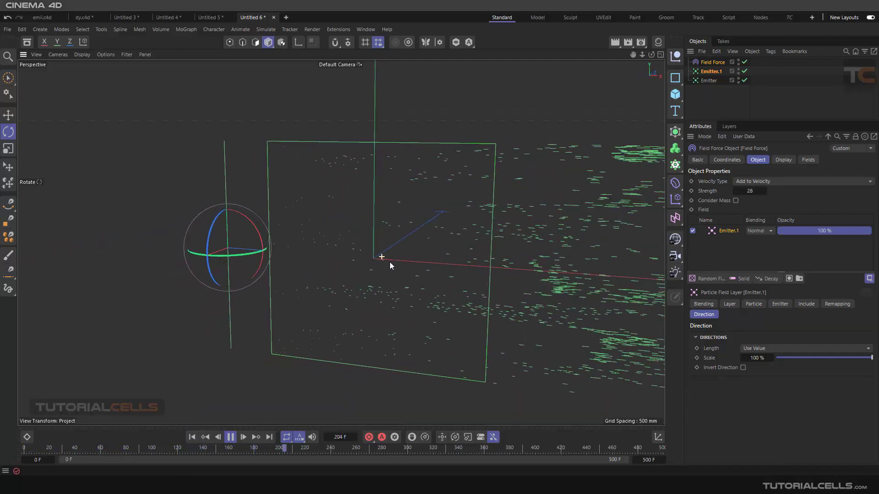
click(230, 437)
click(191, 437)
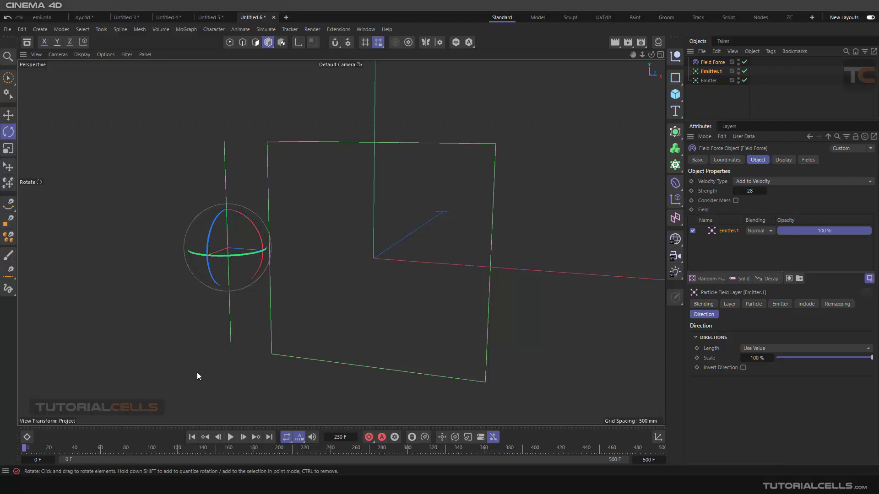
Step: Disable the original Emitter, run the simulation to frame 37 and inspect the direction lines around the Emitter.1 particles
click(745, 80)
click(231, 437)
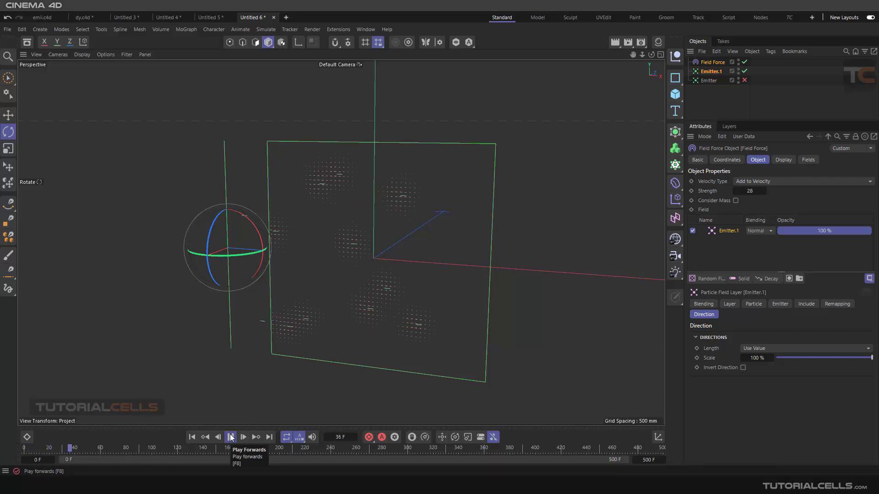
click(230, 437)
scroll(408, 208, up, 5)
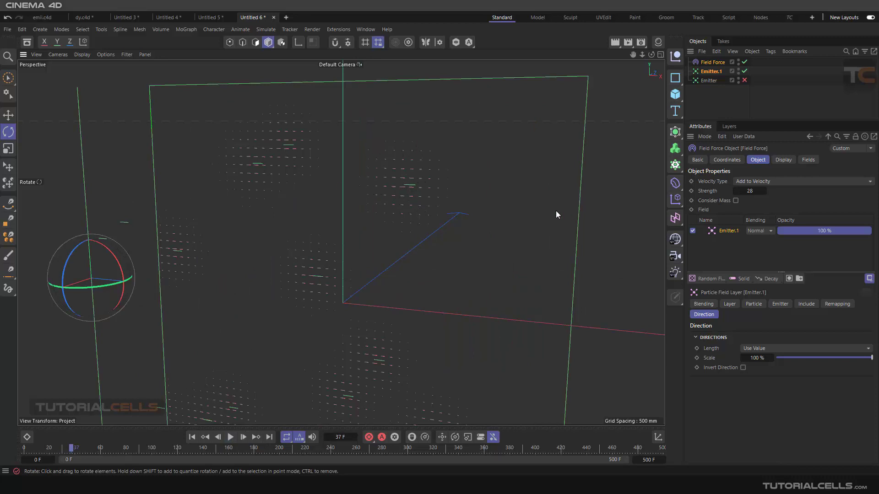
scroll(484, 226, down, 5)
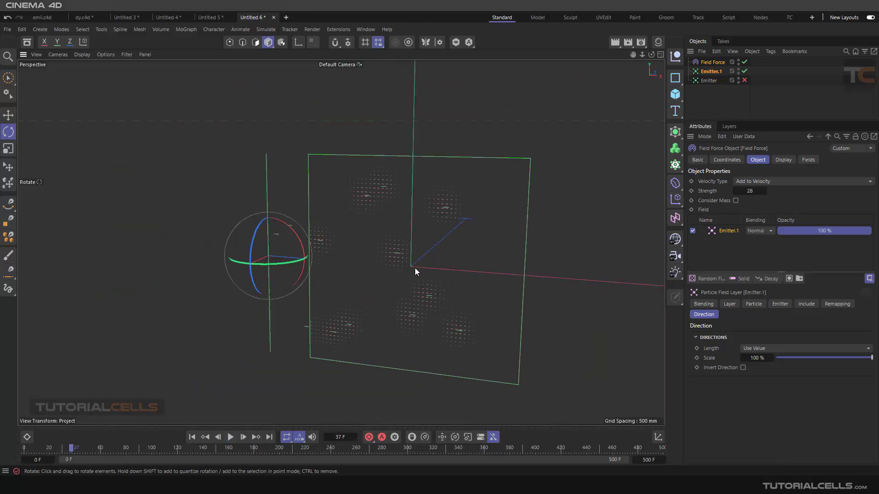
alt+middle_drag(415, 288, 390, 257)
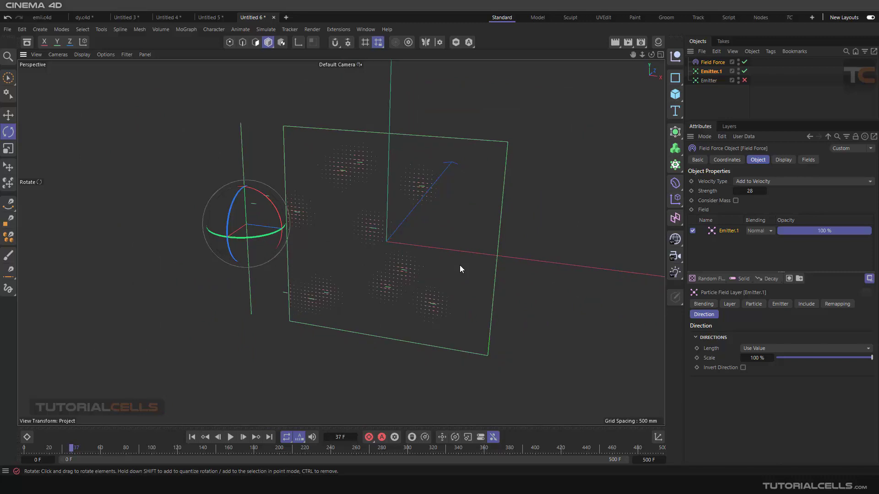
Step: Create a new project and add a sphere with 47 segments
key(ctrl+n)
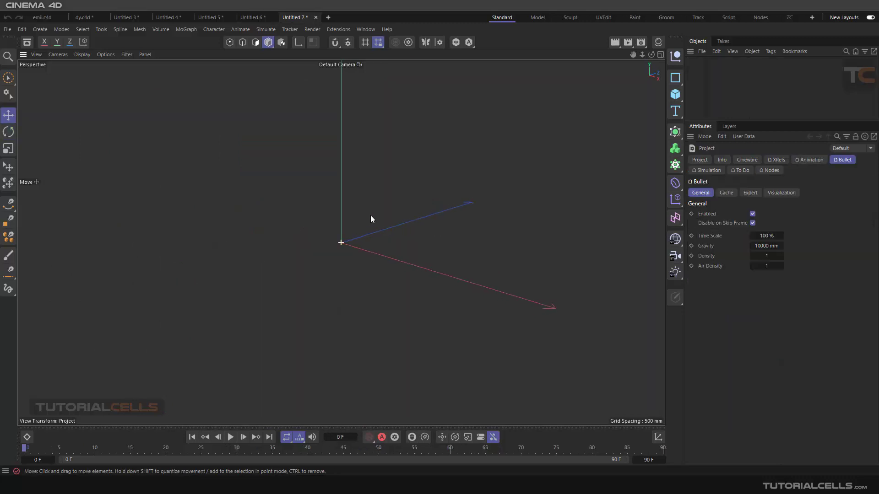
alt+middle_drag(376, 226, 405, 238)
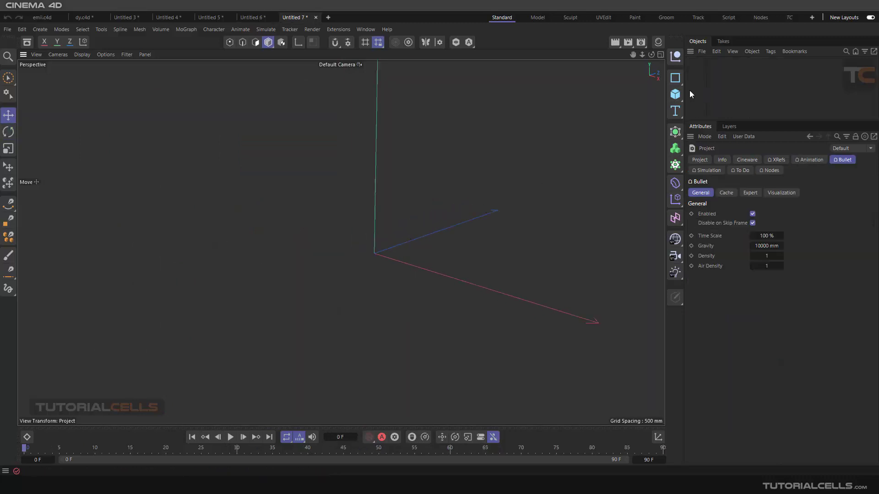
click(675, 95)
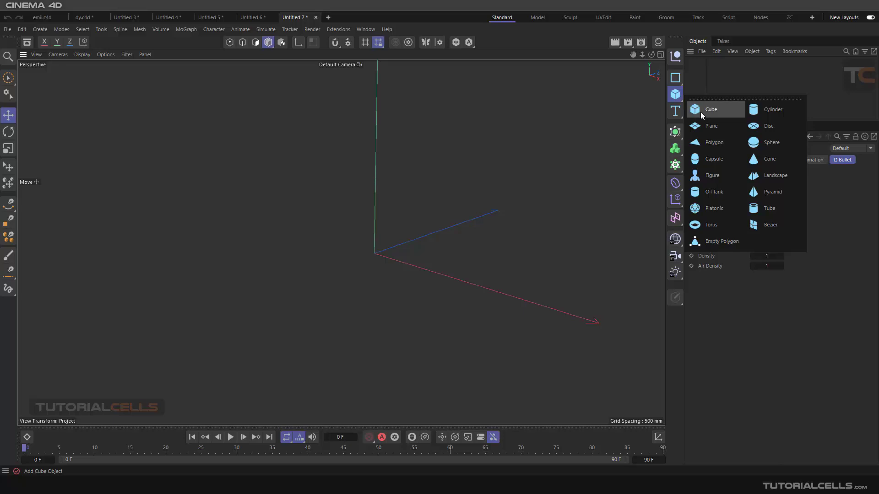
click(753, 143)
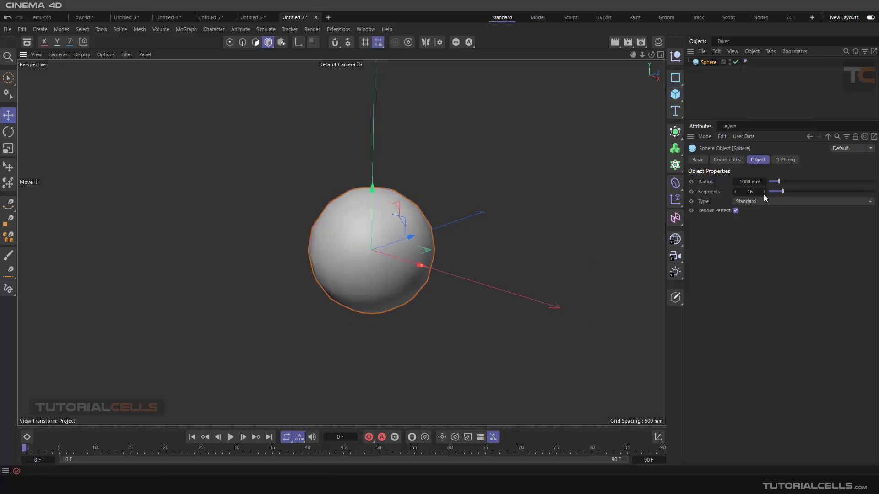
drag(784, 192, 816, 191)
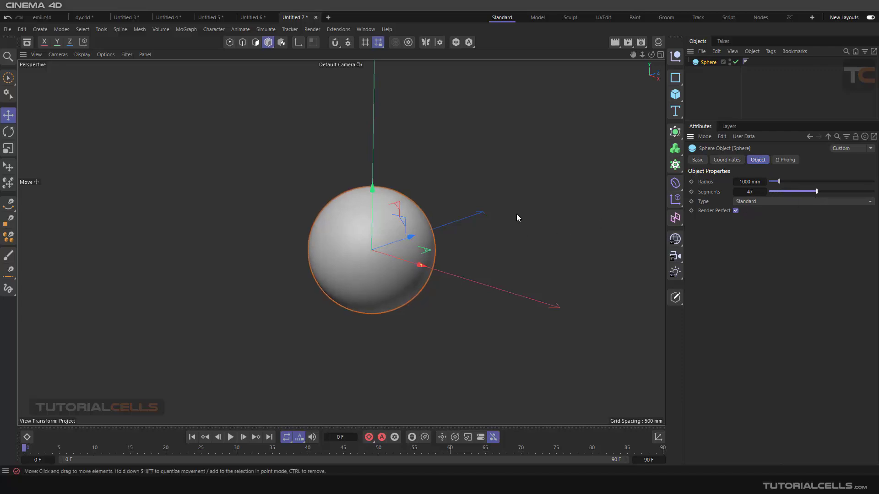
Step: Duplicate the sphere upward, shrink the copy to a radius of about 347 mm and rest it on top of the large sphere
ctrl+drag(372, 189, 373, 139)
drag(397, 207, 391, 199)
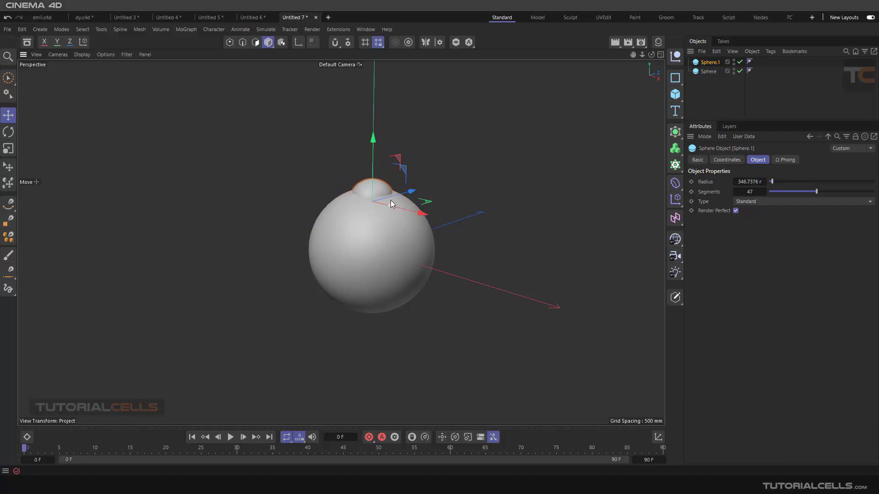
drag(372, 150, 346, 161)
Step: Duplicate the small sphere twice more and place the copies on opposite sides of the large sphere
ctrl+drag(426, 154, 348, 168)
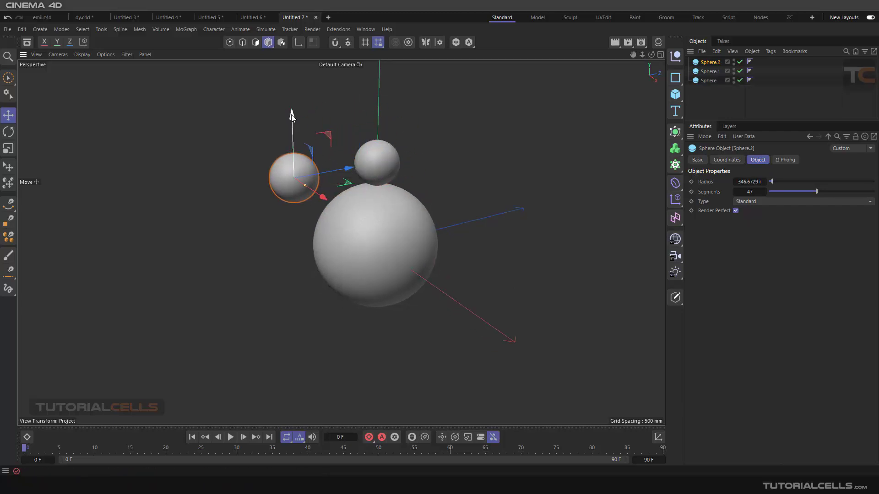
drag(293, 118, 295, 183)
alt+drag(345, 223, 484, 226)
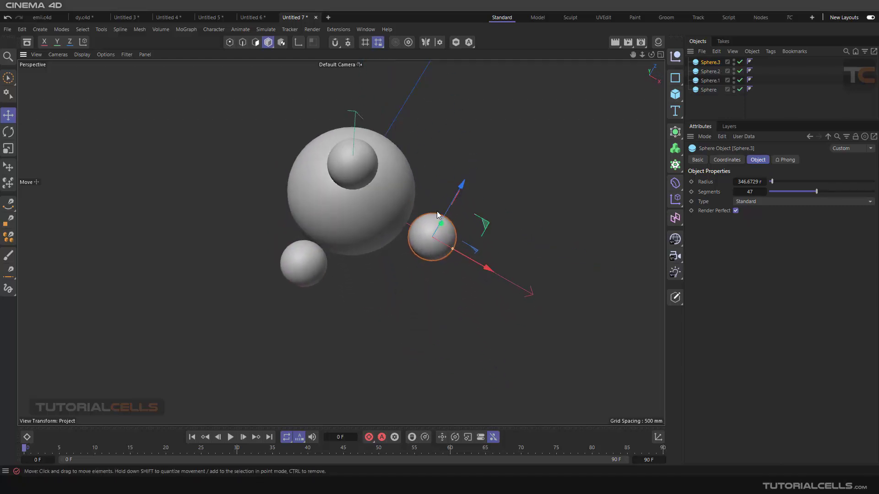
alt+drag(437, 210, 428, 147)
scroll(374, 239, up, 2)
alt+middle_drag(375, 240, 417, 285)
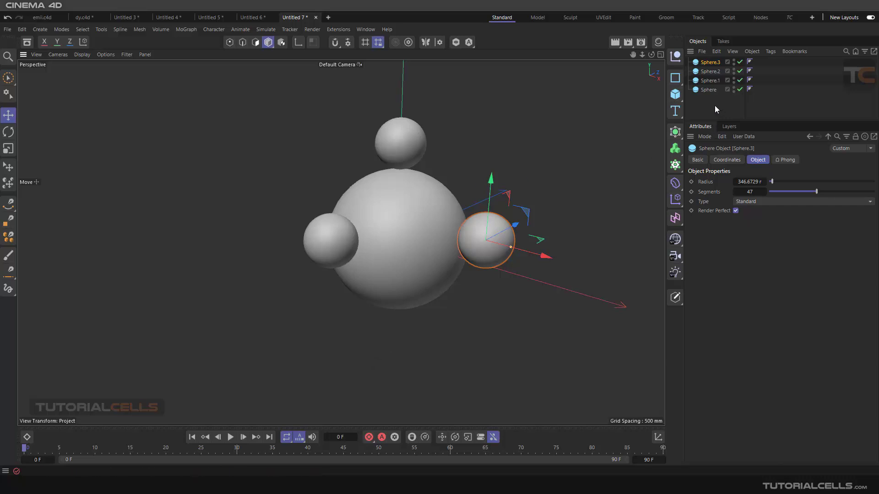
Step: Add a Vibrate animation tag to the large sphere
click(710, 89)
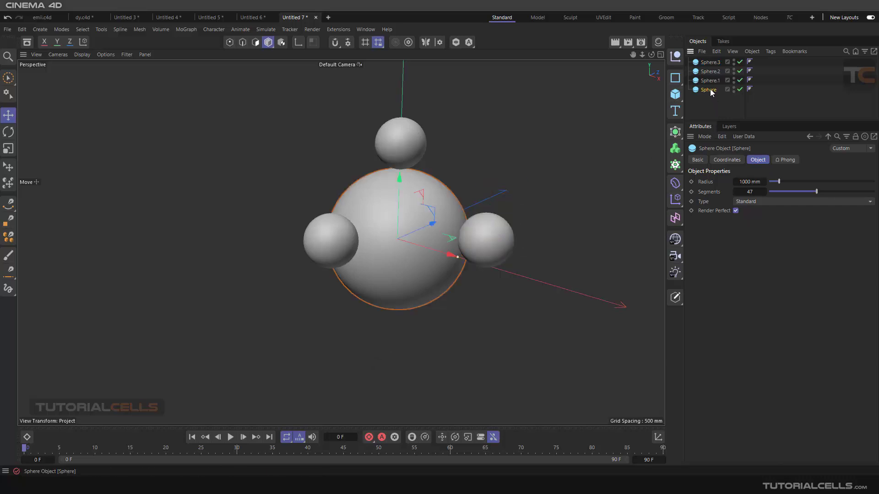
click(769, 51)
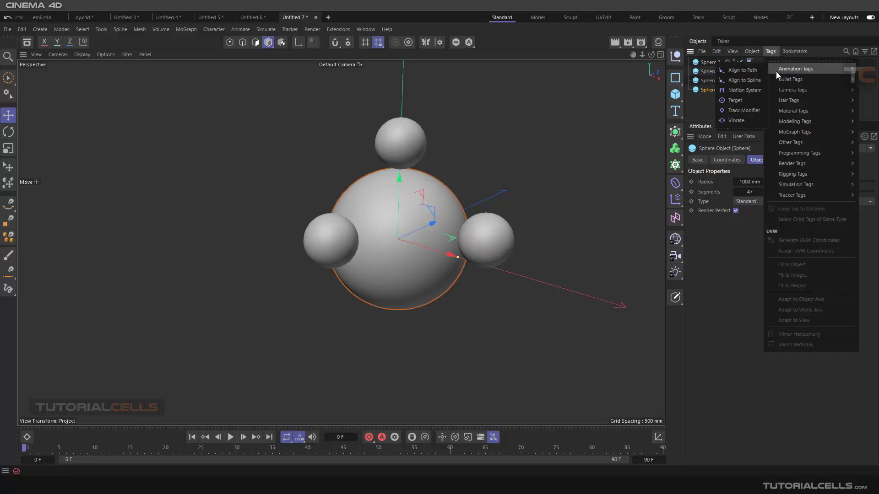
mouse_move(803, 136)
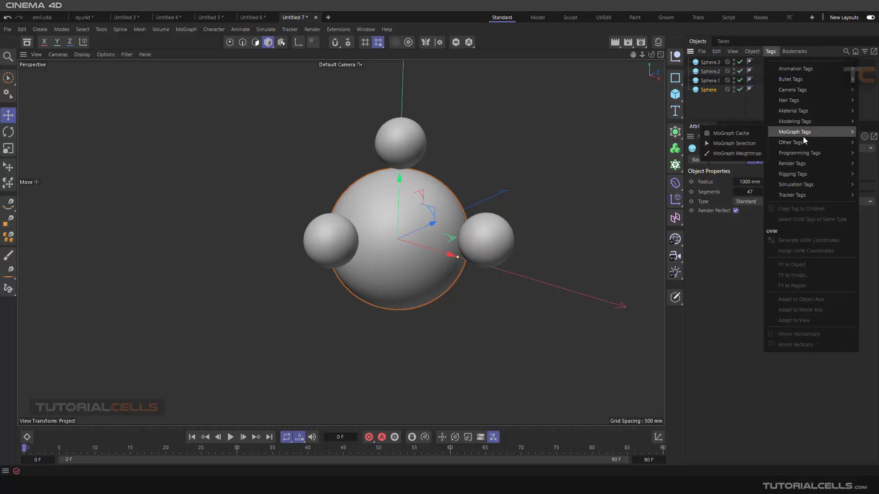
mouse_move(796, 69)
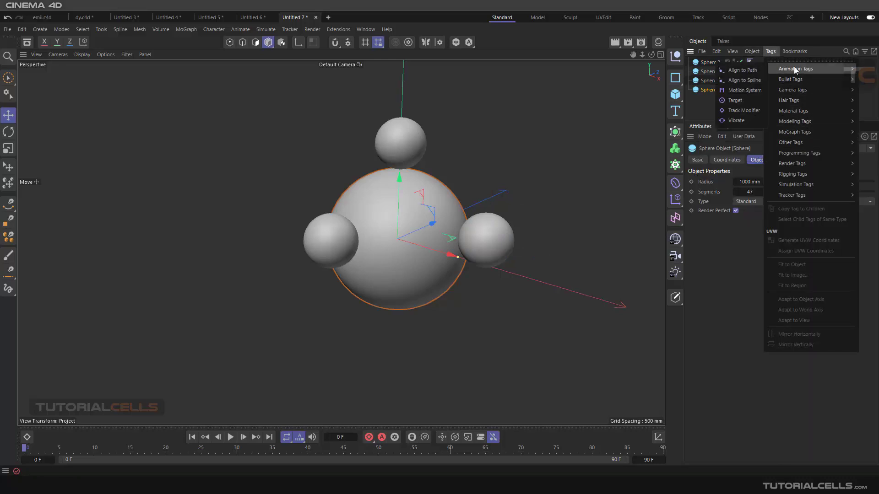
click(736, 121)
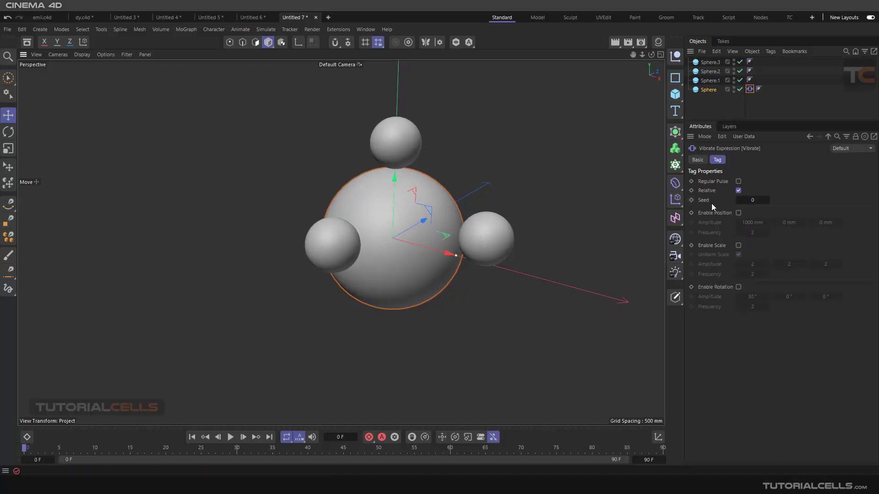
Step: Enable position vibration in the large sphere's Vibrate tag and preview the animation
click(738, 213)
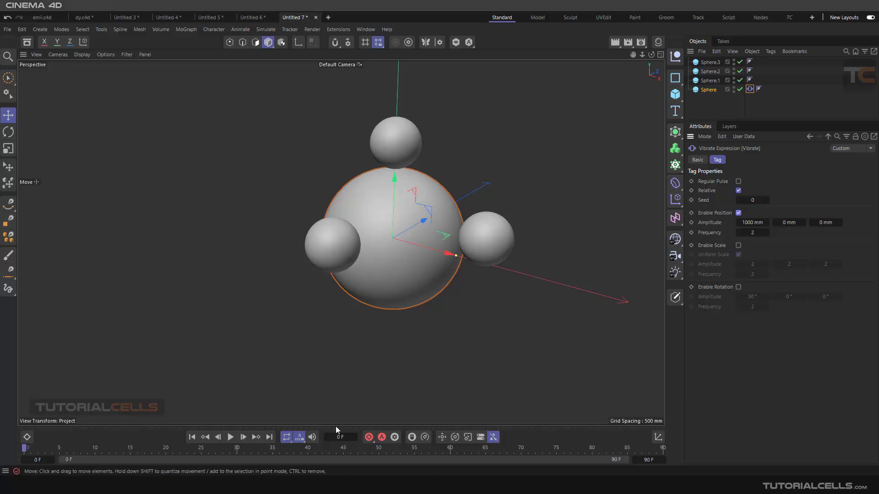
click(230, 438)
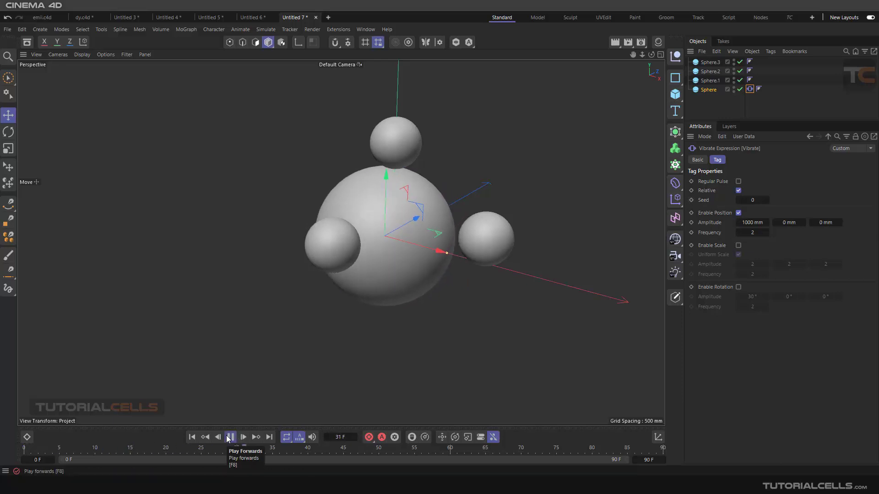
click(230, 437)
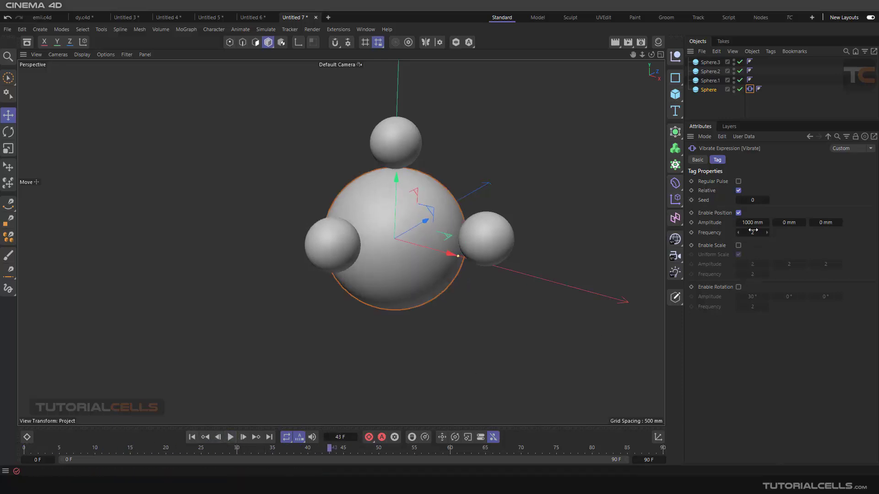
Step: Set the vibration's position amplitude to 1982 mm in X and 1249 mm in Y, and preview the animation from the start
drag(751, 222, 756, 223)
click(791, 223)
drag(788, 223, 95, 222)
key(F8)
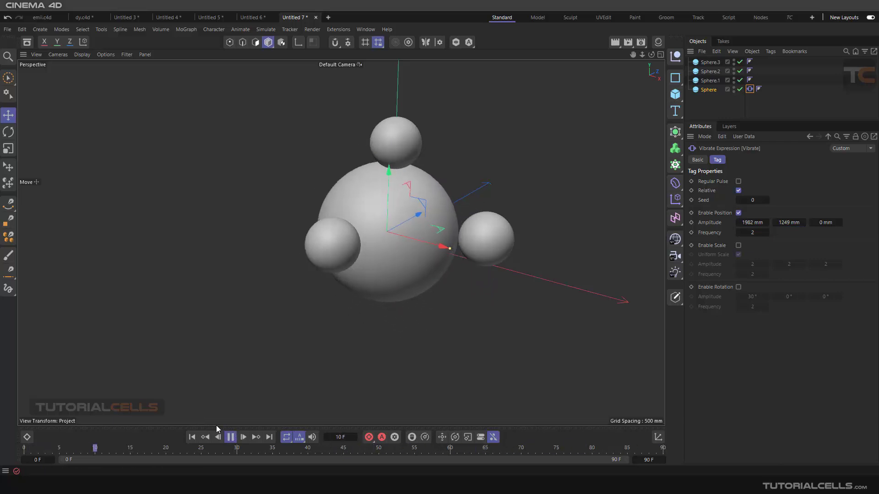
click(230, 437)
click(192, 437)
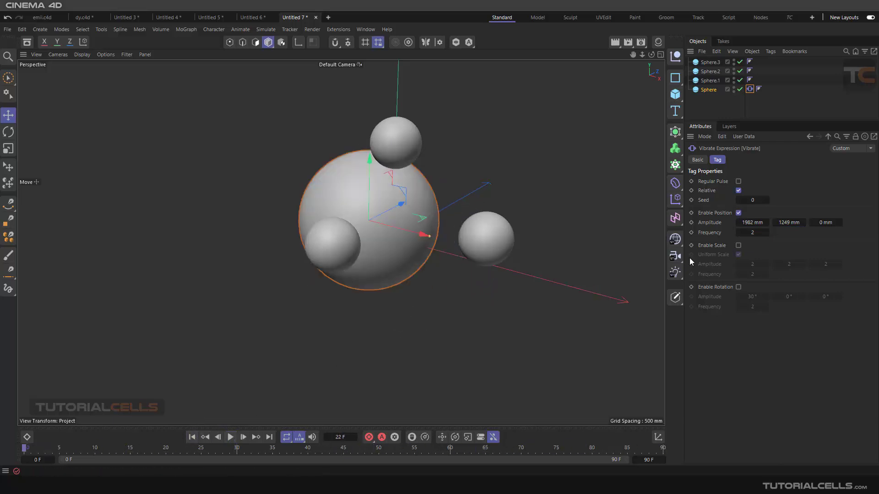
Step: Set the position vibration's frequency to 1, play the animation and return to the first frame
drag(740, 234, 717, 248)
click(230, 437)
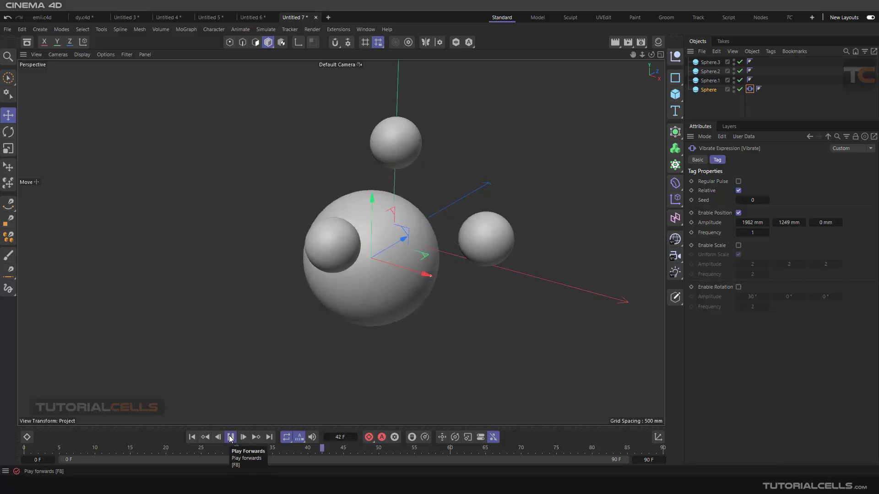
click(231, 437)
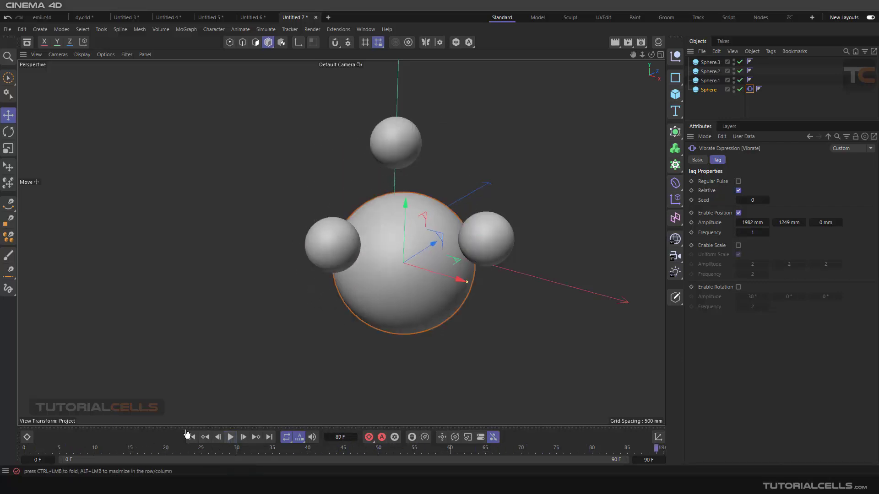
click(193, 437)
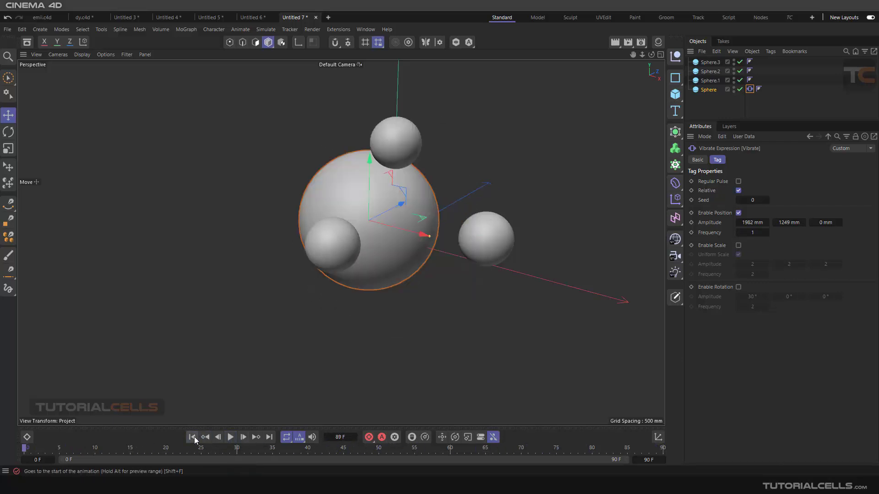
Step: Add Dynamics Body tags to all four spheres and play the simulation, returning to the first frame
click(712, 91)
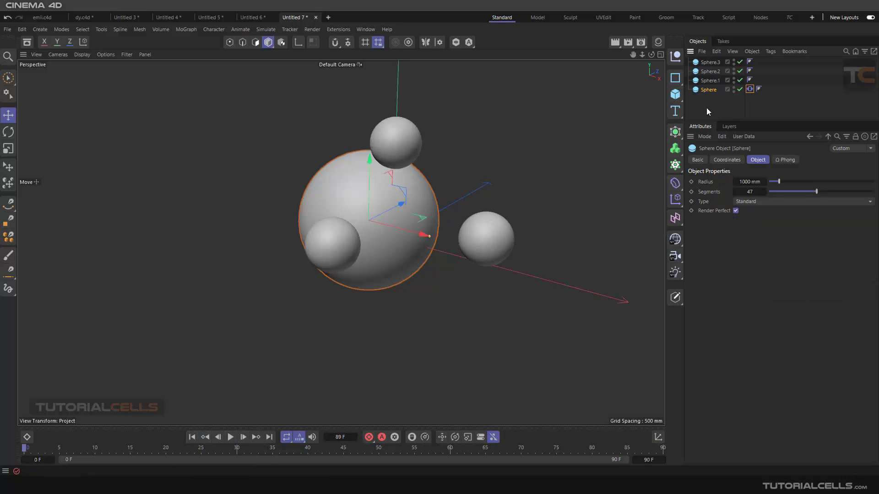
drag(707, 61, 701, 56)
right_click(710, 71)
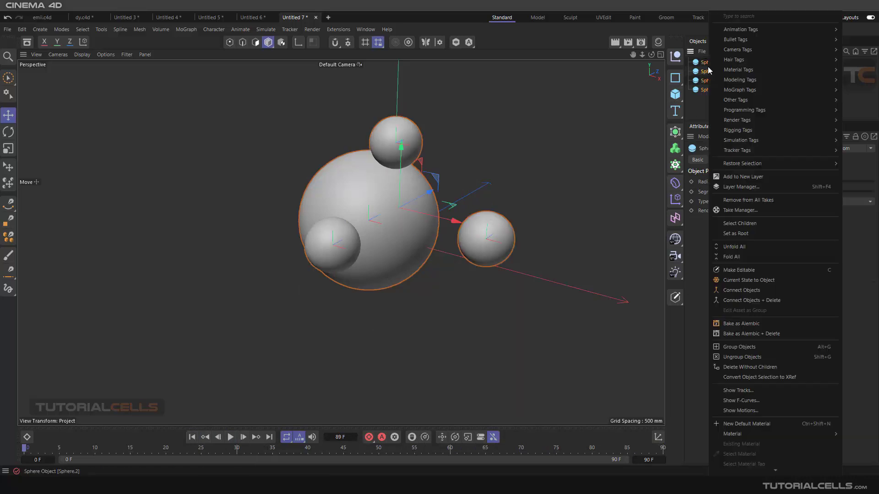
click(686, 45)
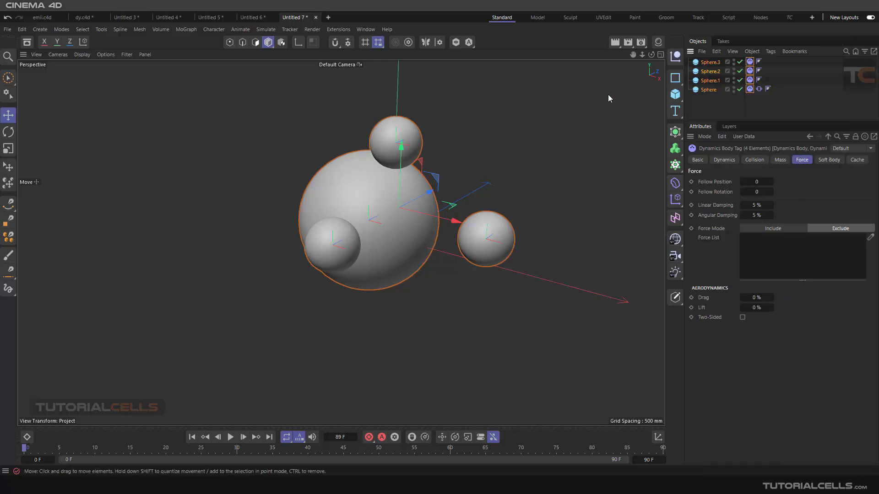
click(230, 437)
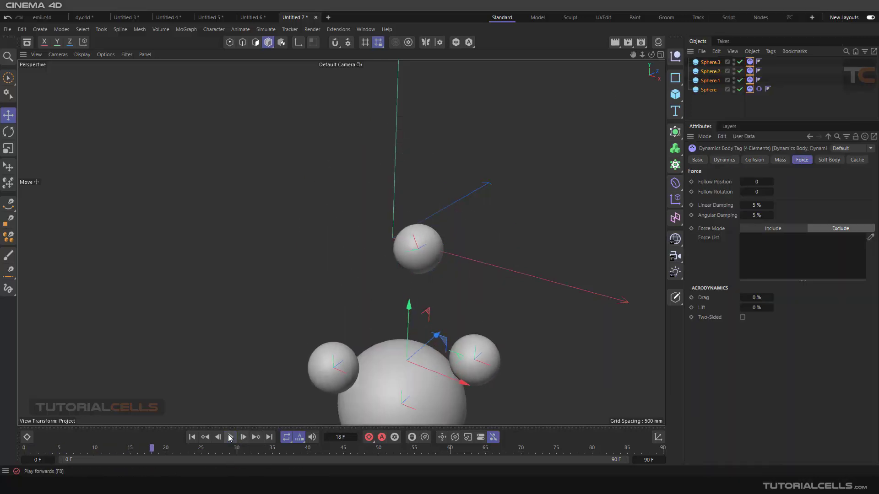
click(192, 437)
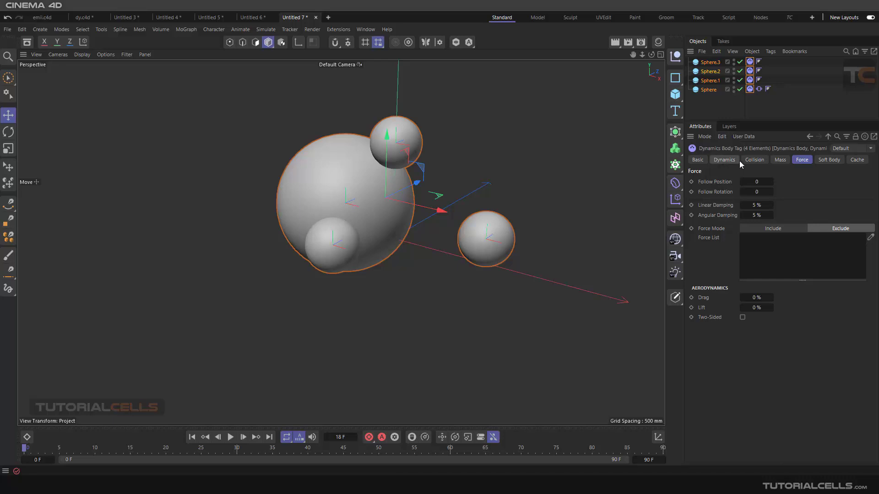
Step: Set the Follow Position force to 2 for the Dynamics Body tags of all four spheres
click(751, 160)
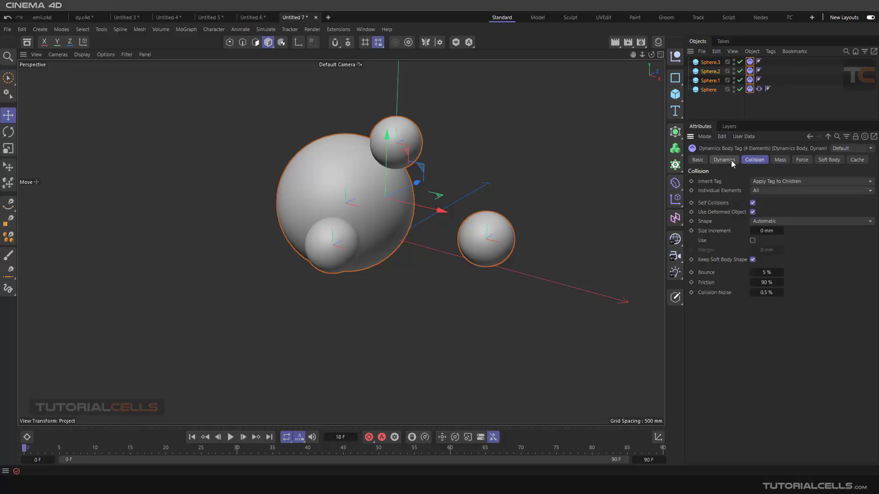
click(732, 162)
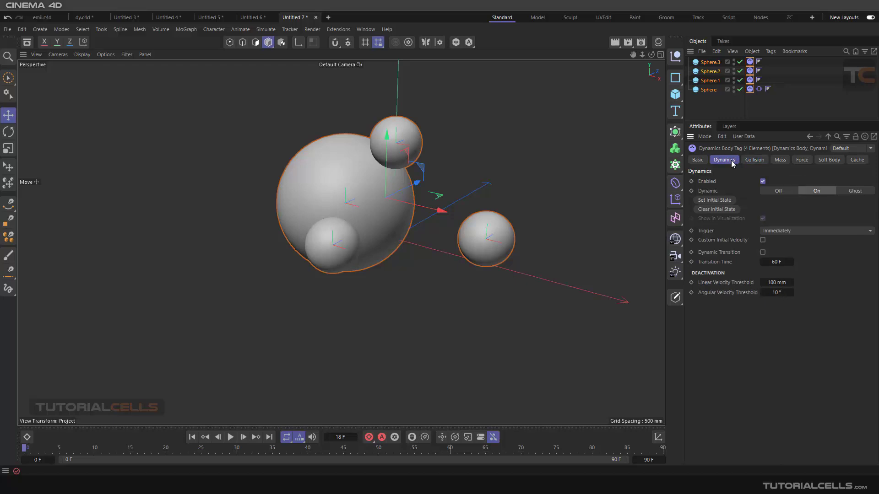
click(756, 160)
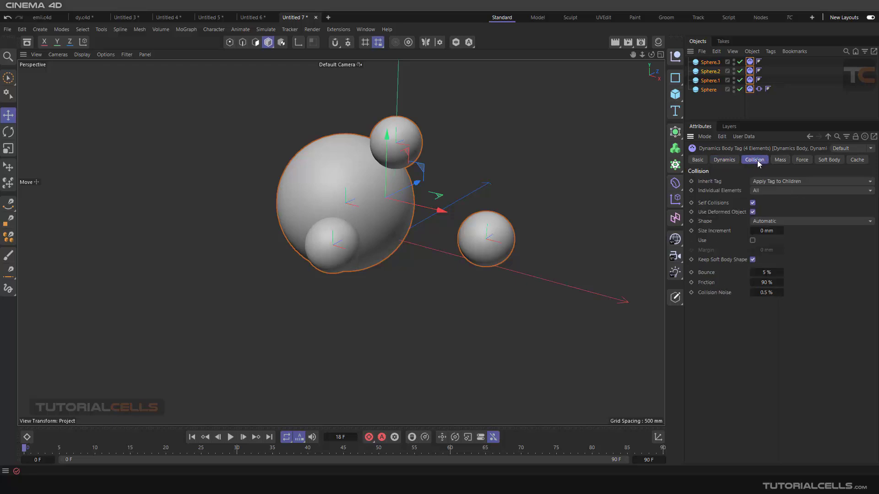
click(801, 161)
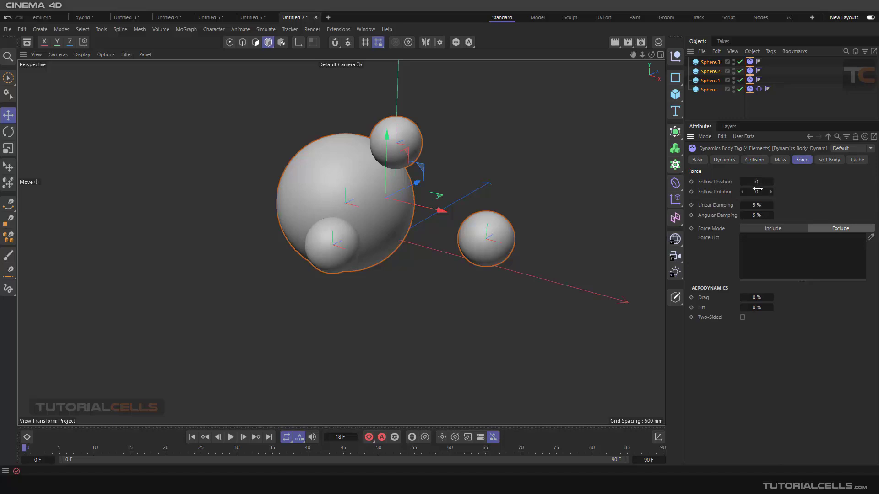
text(2)
key(Return)
Step: Set the project's Bullet gravity to 0 mm, play the simulation and rewind it
click(705, 137)
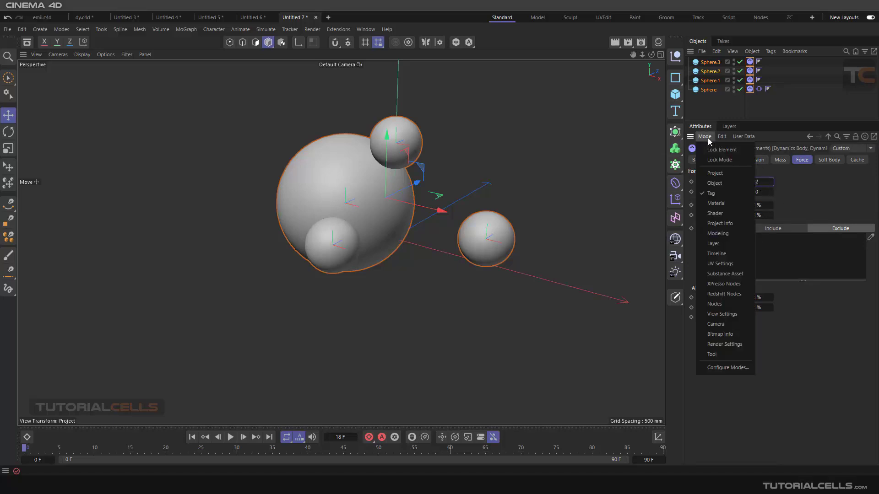
click(718, 174)
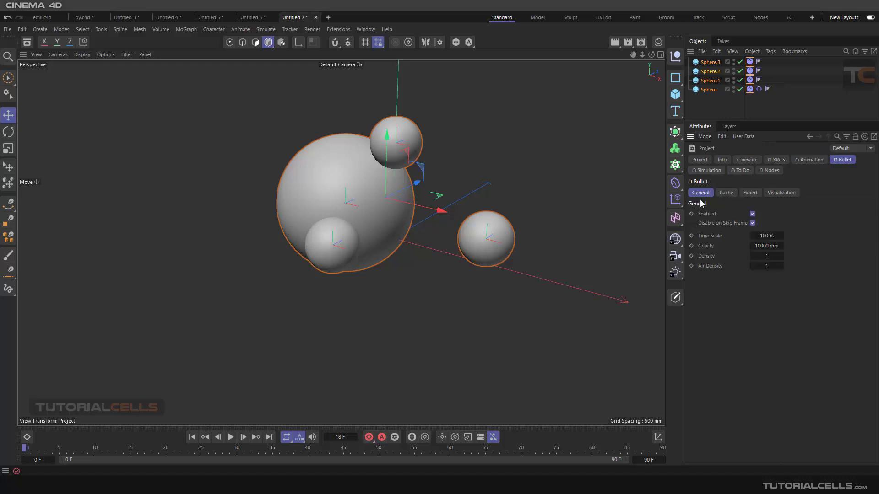
double_click(755, 246)
text(0)
key(Return)
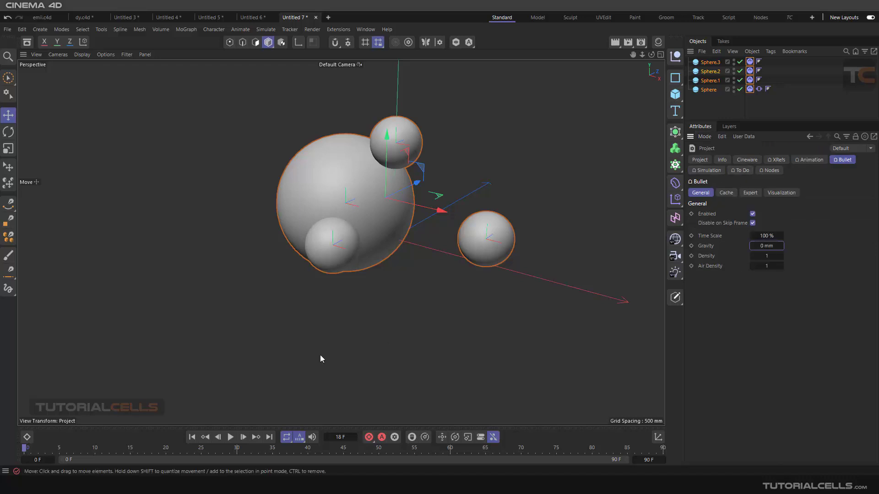
click(230, 437)
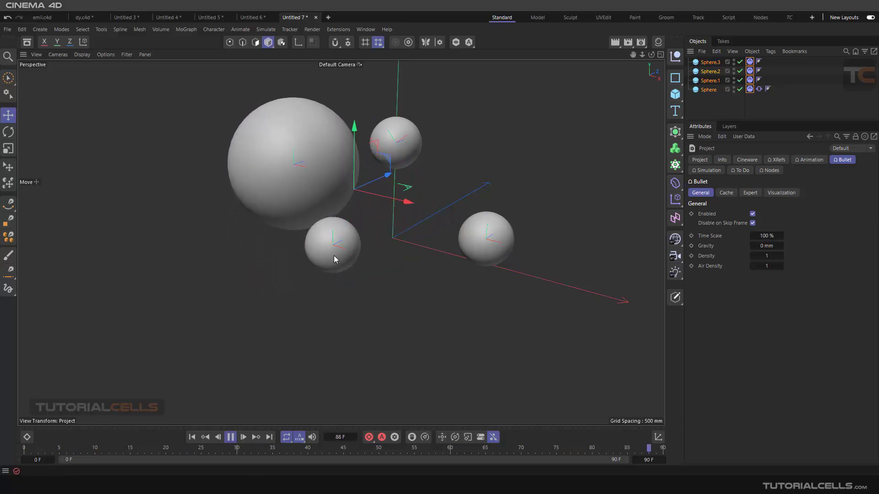
click(231, 438)
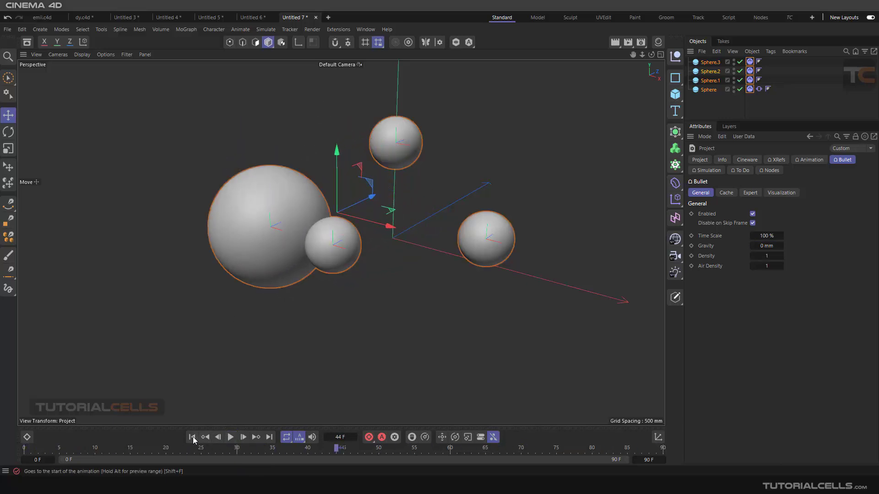
click(192, 437)
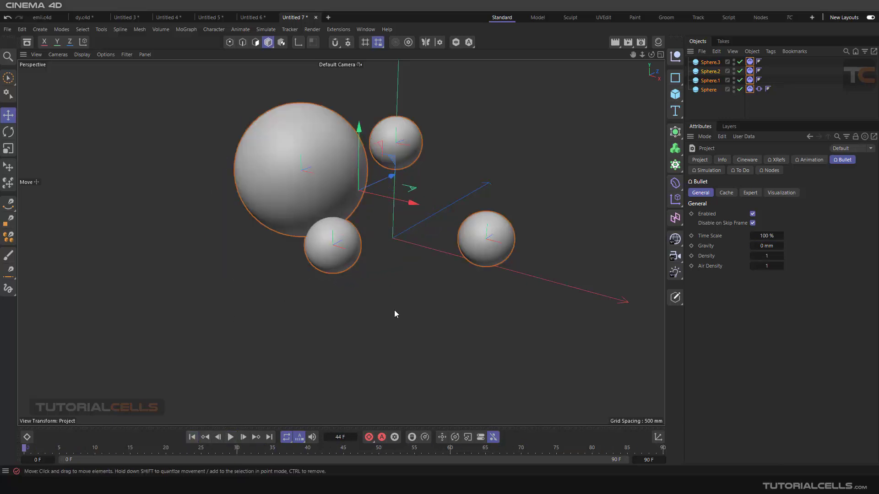
Step: Set Follow Position to 0 in the large sphere's Dynamics Body tag, play the simulation and rewind it
click(750, 90)
double_click(757, 182)
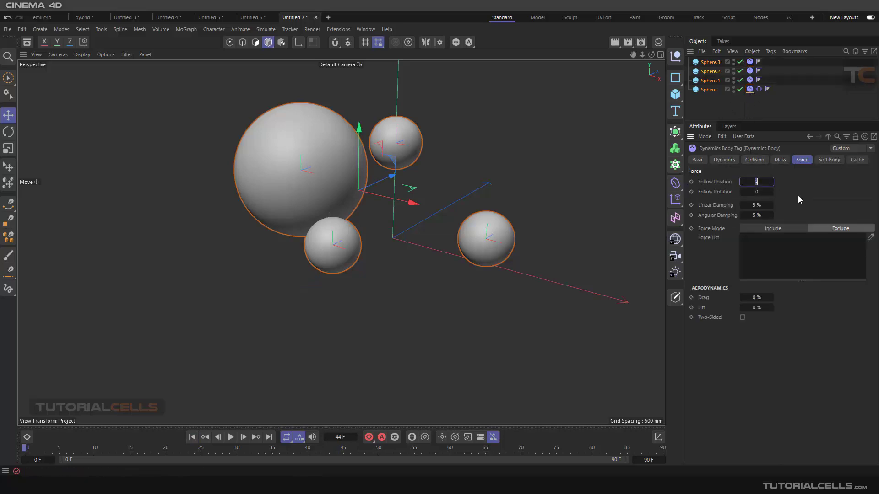
text(0)
key(Return)
click(230, 437)
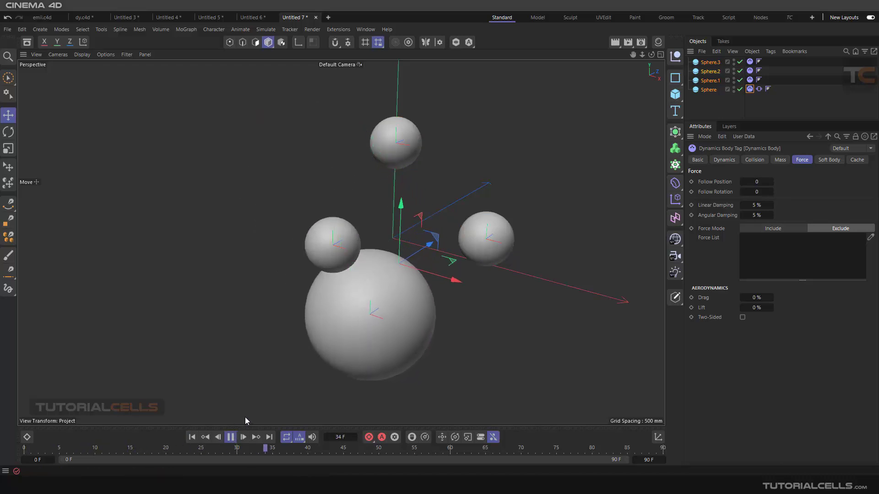
click(230, 438)
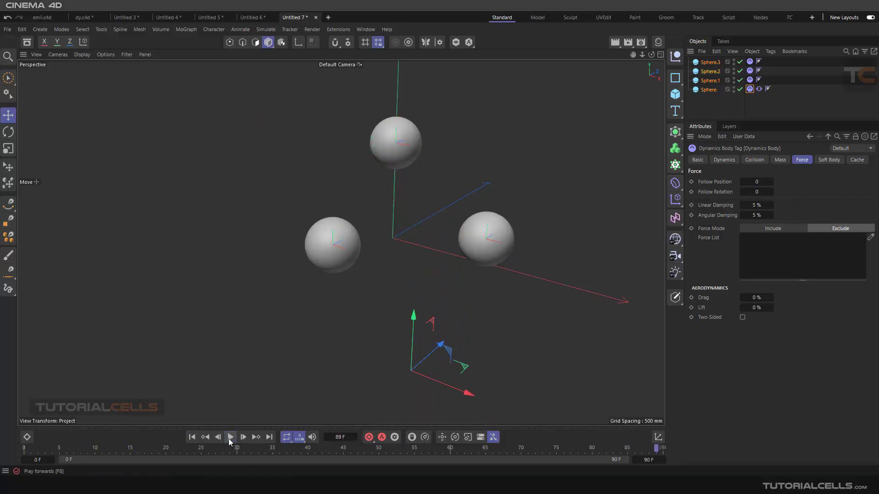
click(192, 437)
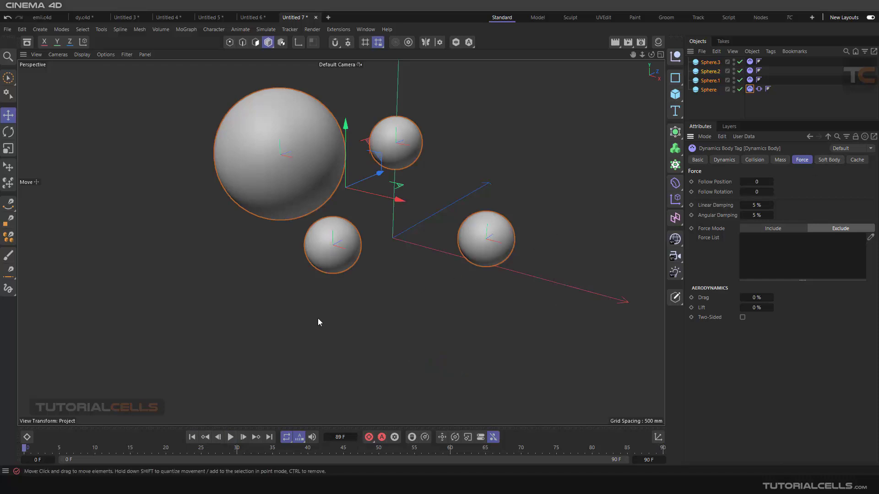
Step: Replay the simulation from a frontal view to examine how the large sphere moves among the small ones, and clear the selection
alt+drag(318, 320, 336, 291)
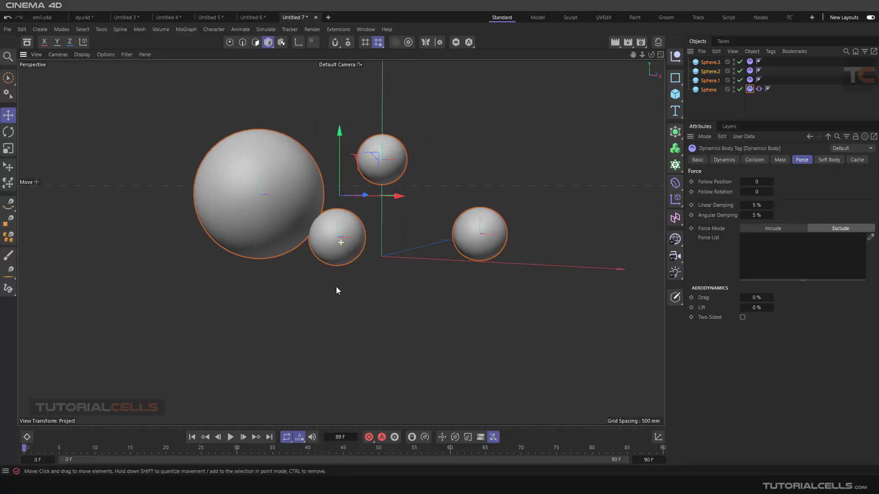
click(230, 437)
click(230, 438)
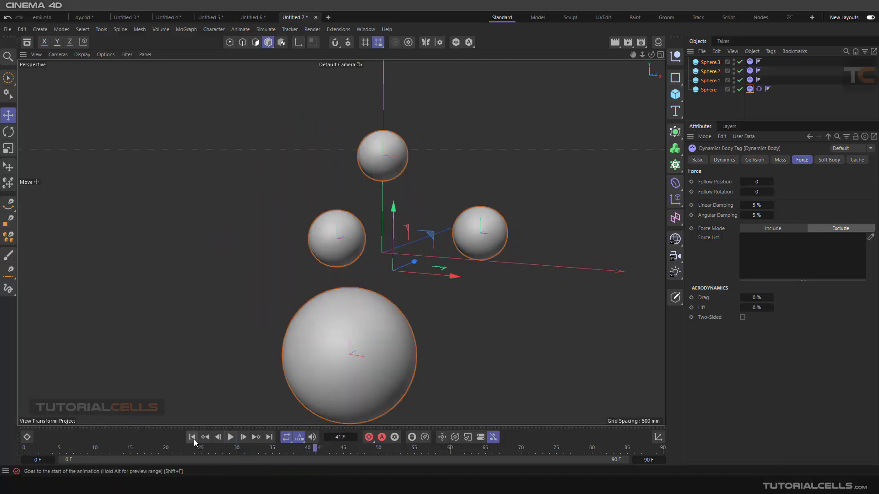
click(230, 437)
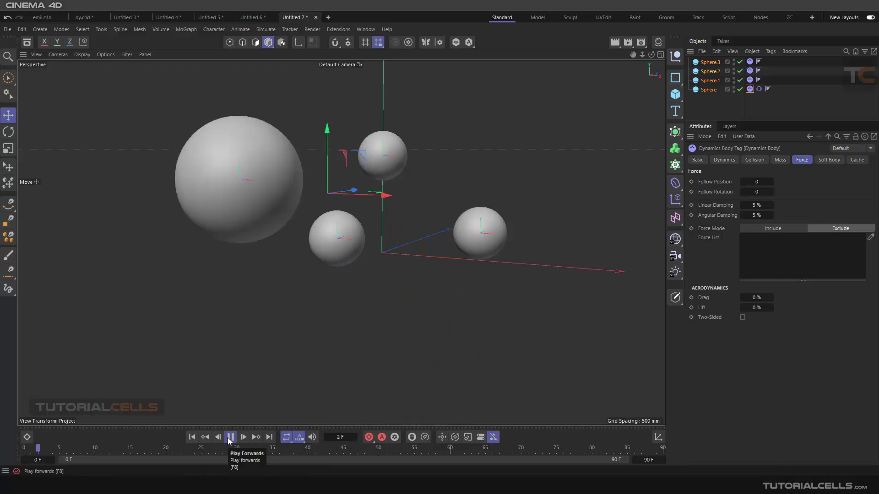
click(230, 437)
click(193, 437)
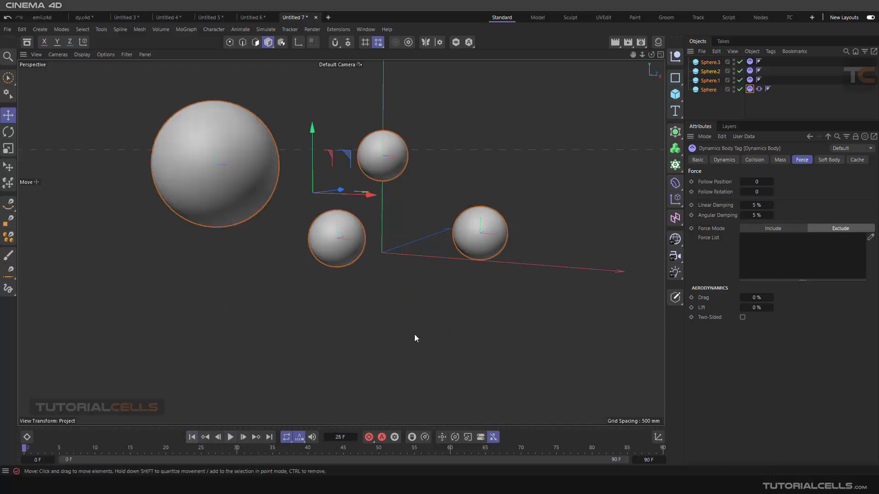
click(419, 329)
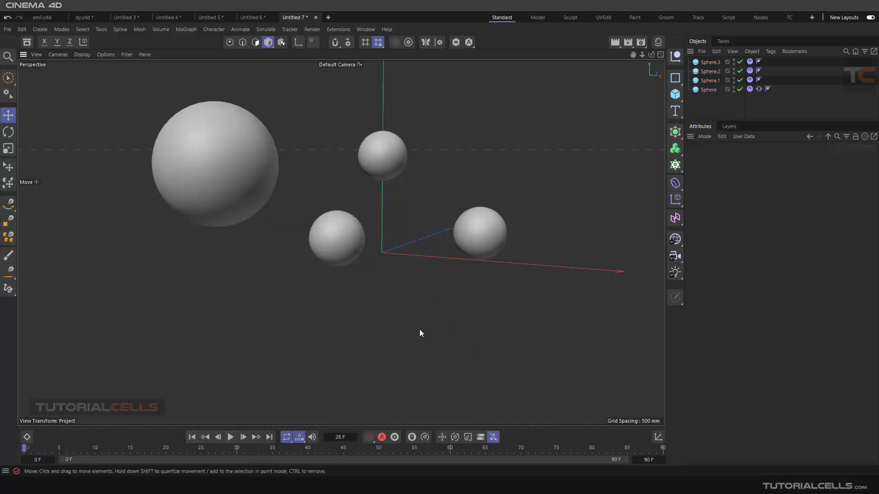
Step: Move the large sphere's Vibrate tag ahead of its Dynamics Body tag and play the simulation
click(759, 89)
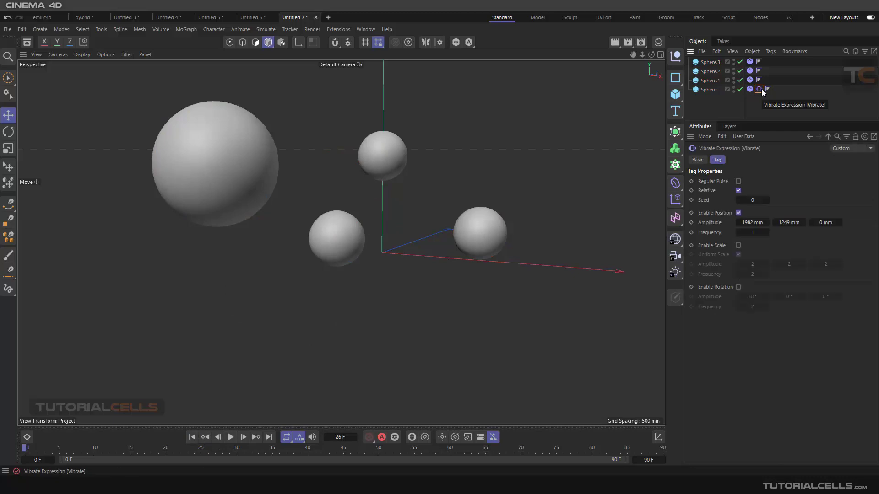
drag(760, 90, 749, 89)
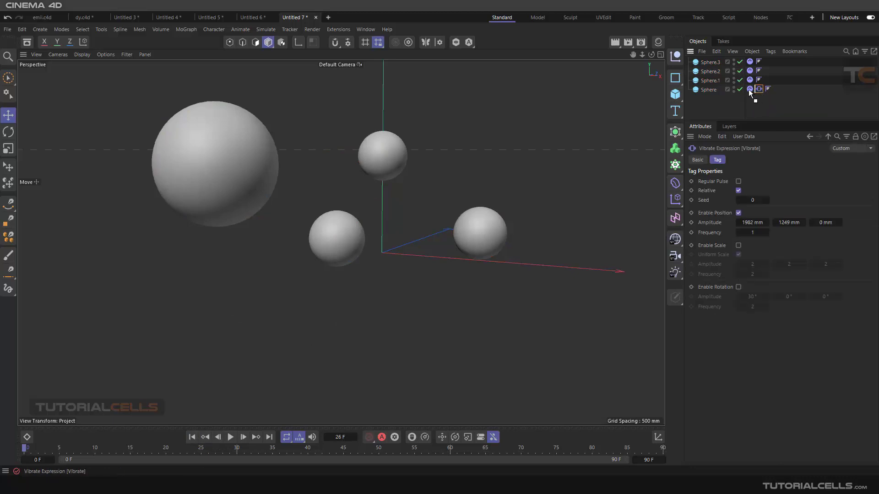
click(230, 437)
click(229, 437)
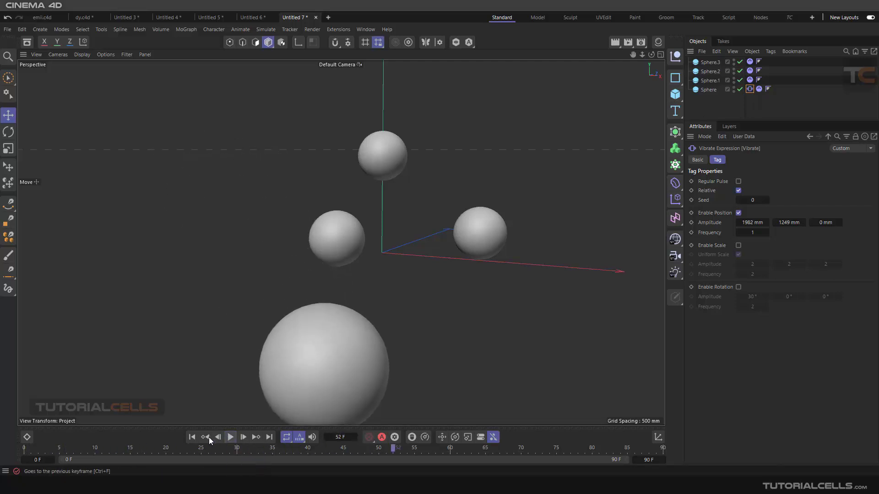
Step: Delete the Dynamics Body tag from the large sphere, play the simulation and rewind it
click(192, 437)
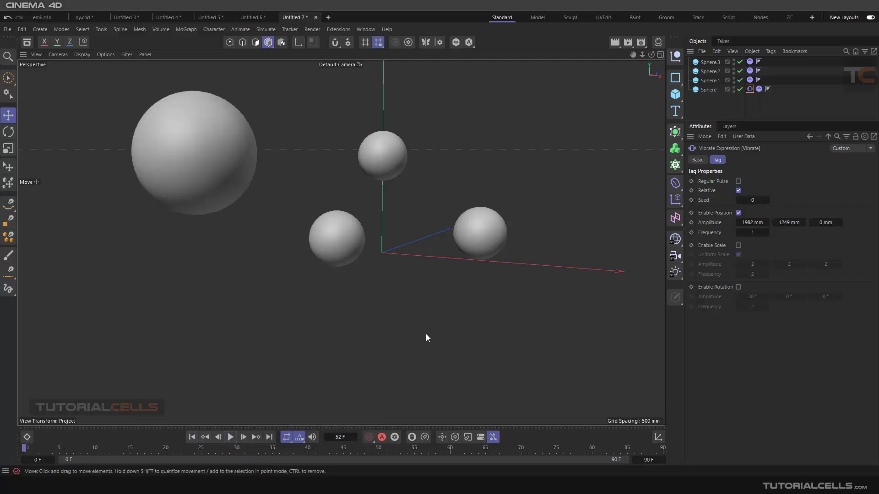
click(759, 89)
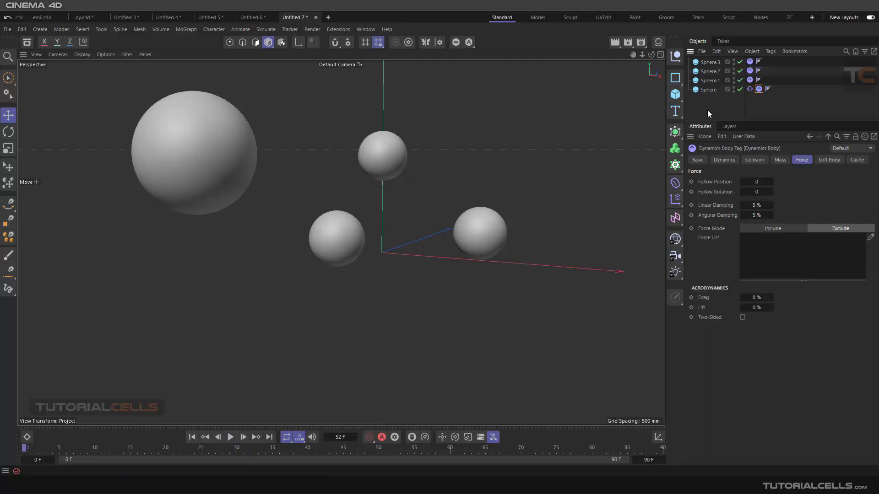
key(Delete)
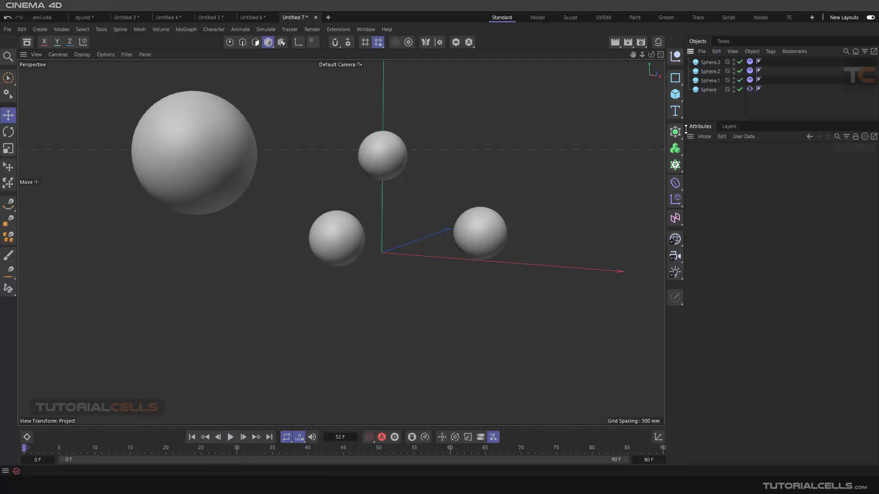
click(231, 439)
click(231, 438)
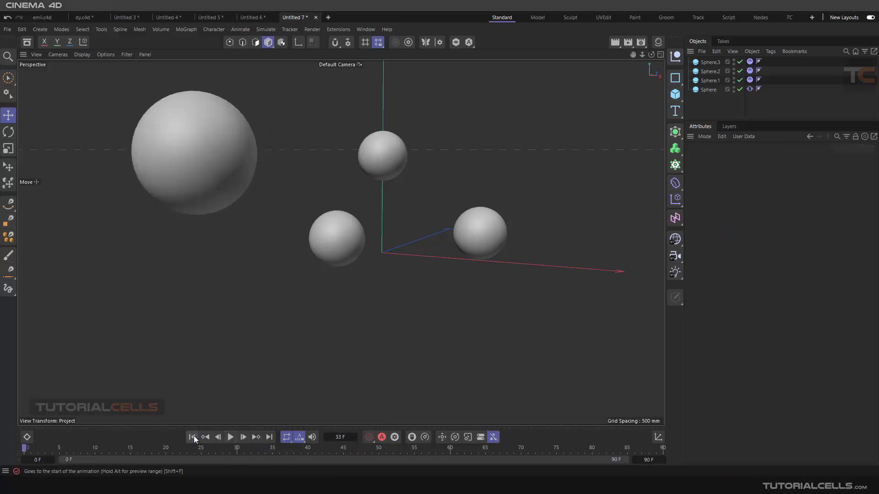
Step: Move the large sphere in among the three small spheres, play the simulation and rewind it
alt+drag(356, 203, 371, 220)
click(228, 122)
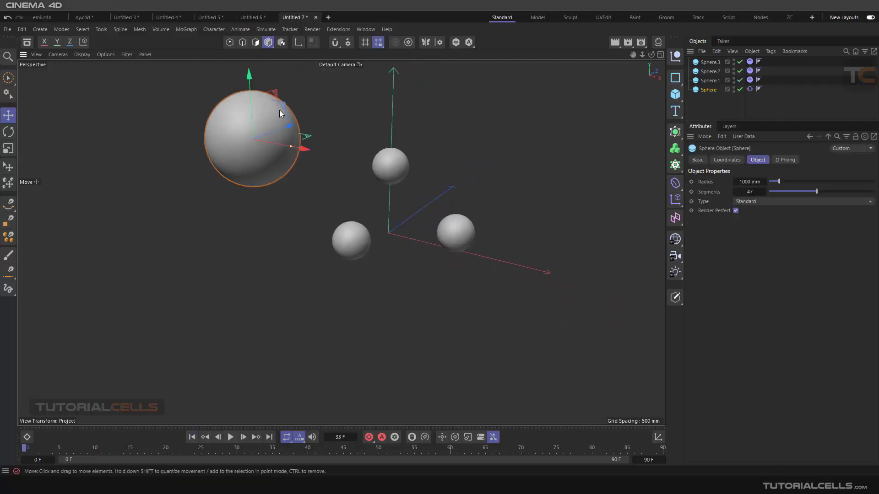
drag(282, 112, 434, 208)
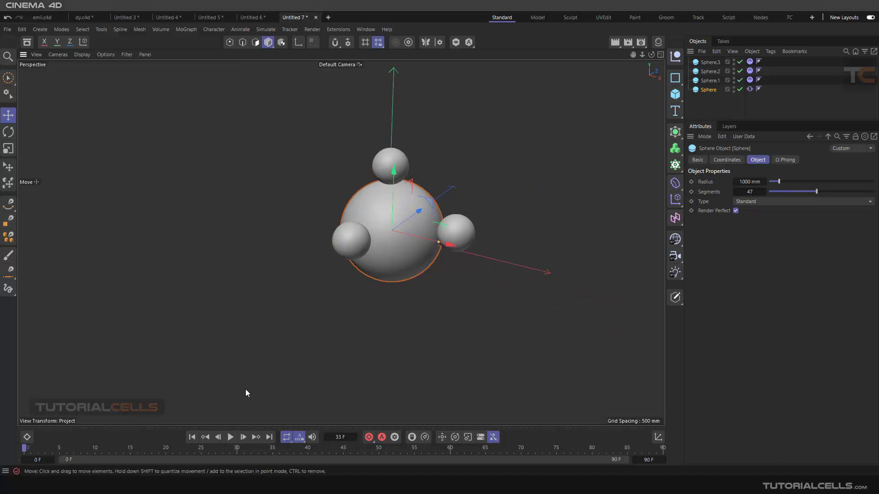
click(230, 437)
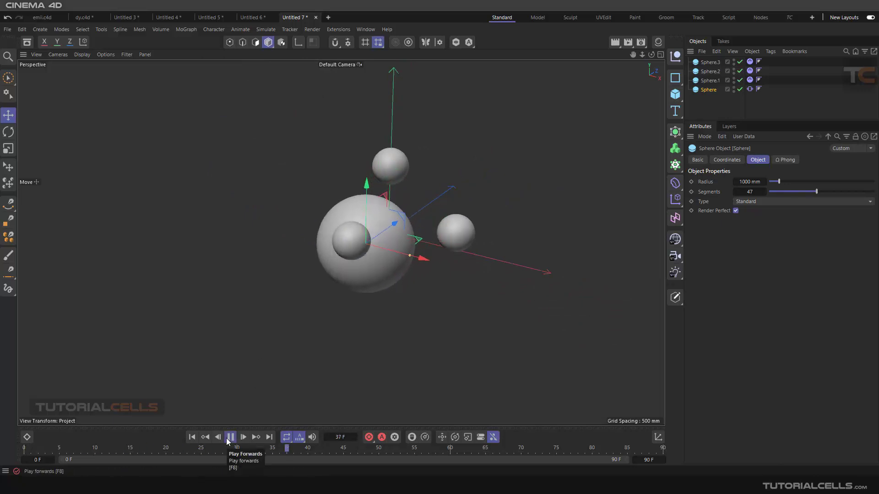
click(230, 438)
click(192, 437)
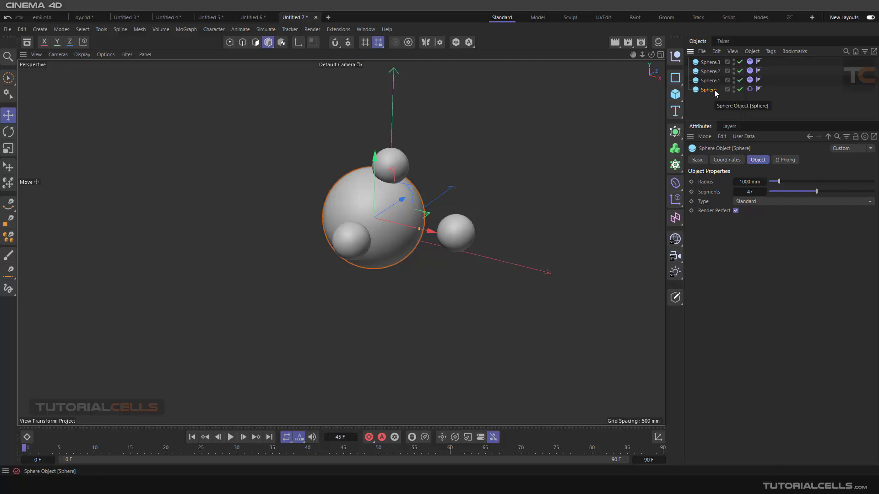
Step: Add a Bullet Collider Body tag to the large sphere, play the simulation and rewind it
click(770, 51)
mouse_move(784, 78)
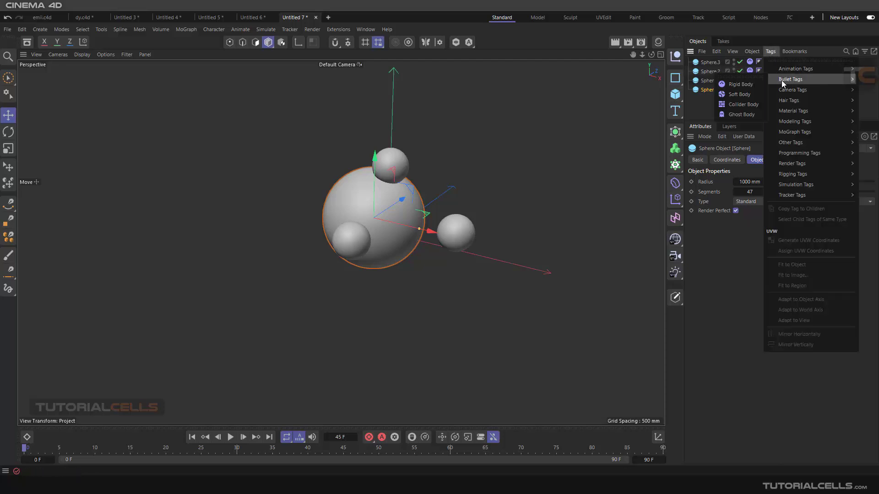
click(746, 102)
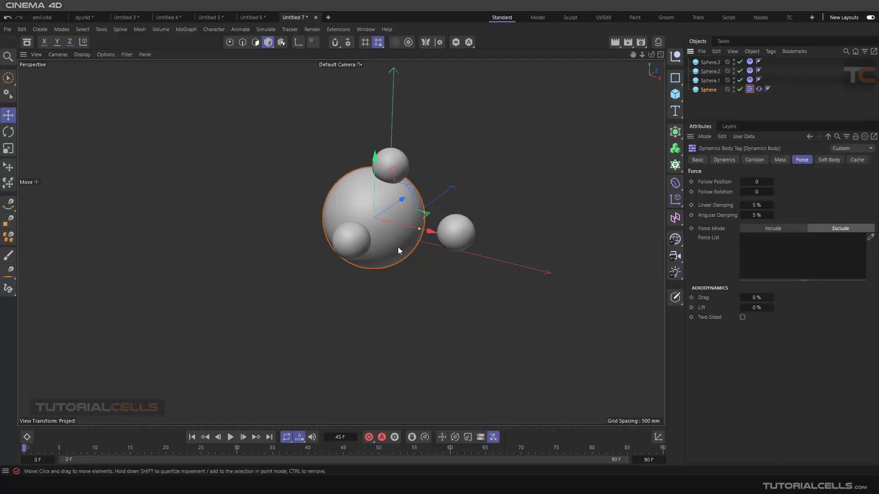
click(231, 438)
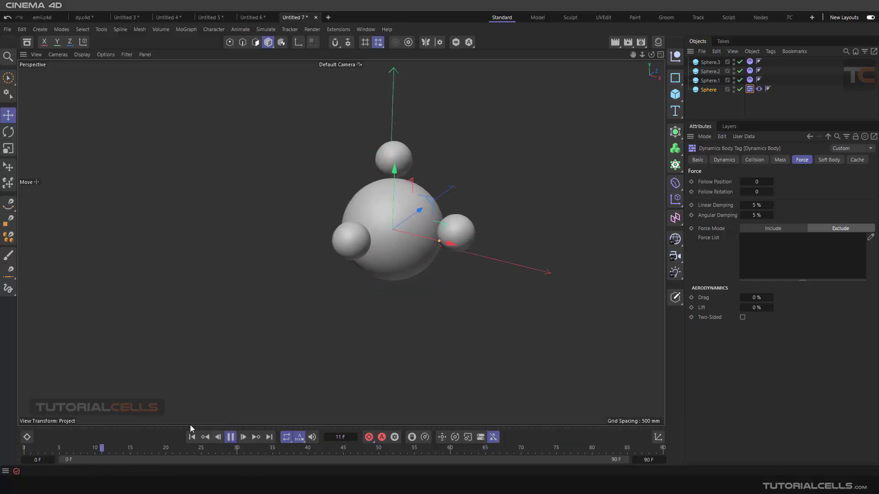
click(229, 438)
click(192, 437)
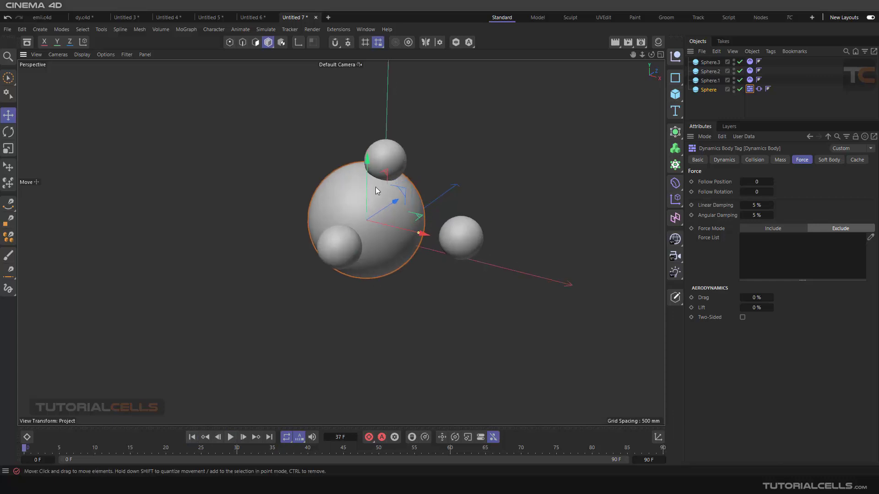
Step: Replay the simulation from a closer view to examine how the large sphere collides with the small ones, and rewind it
mouse_move(376, 188)
alt+mouse_down()
mouse_move(326, 170)
mouse_move(376, 189)
alt+mouse_up()
click(227, 438)
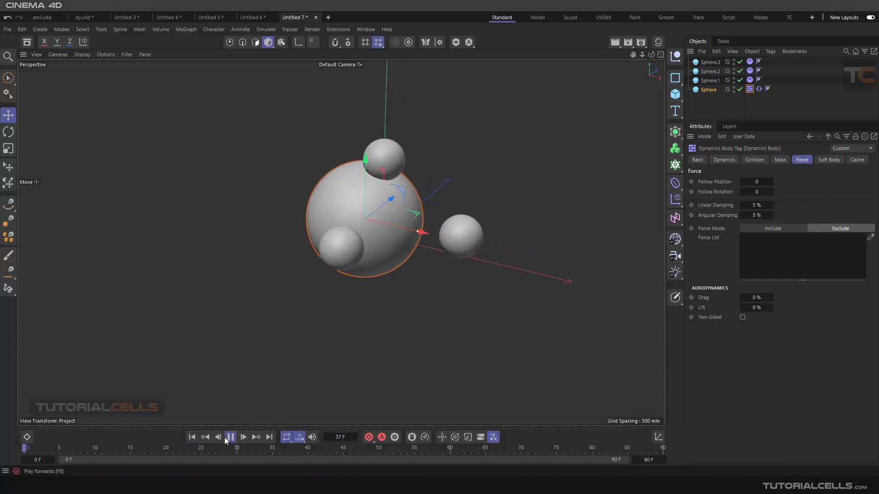
click(227, 438)
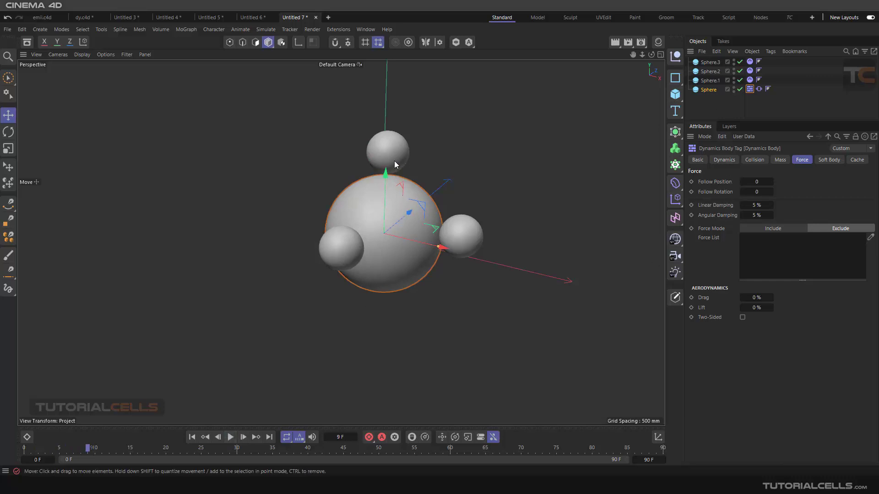
click(192, 437)
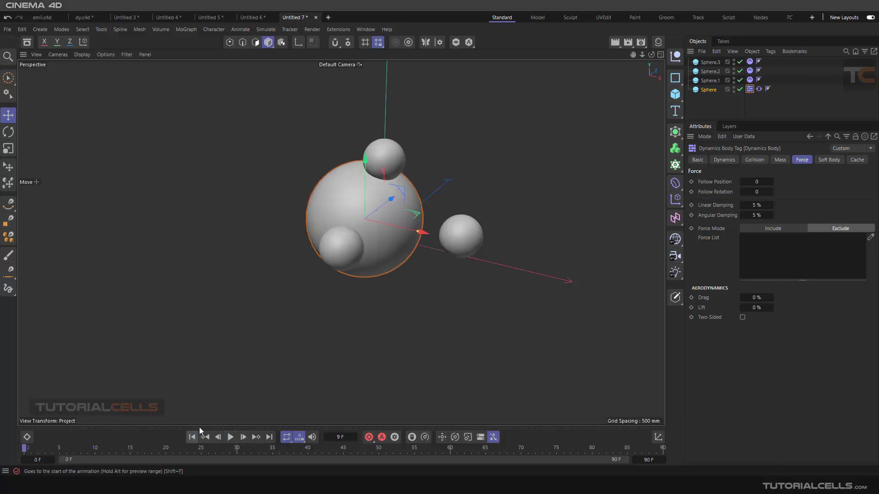
Step: Raise the uppermost small sphere slightly above the large sphere and clear the selection
click(375, 159)
drag(383, 130, 384, 122)
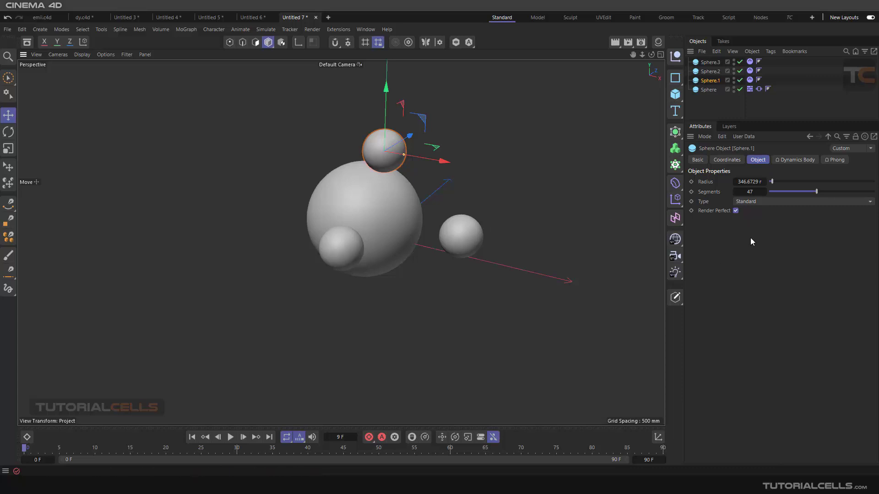
click(709, 90)
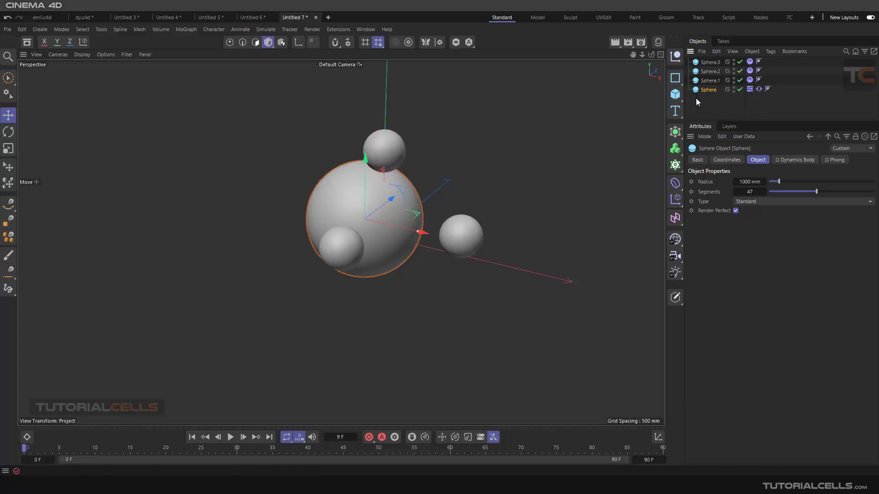
click(708, 103)
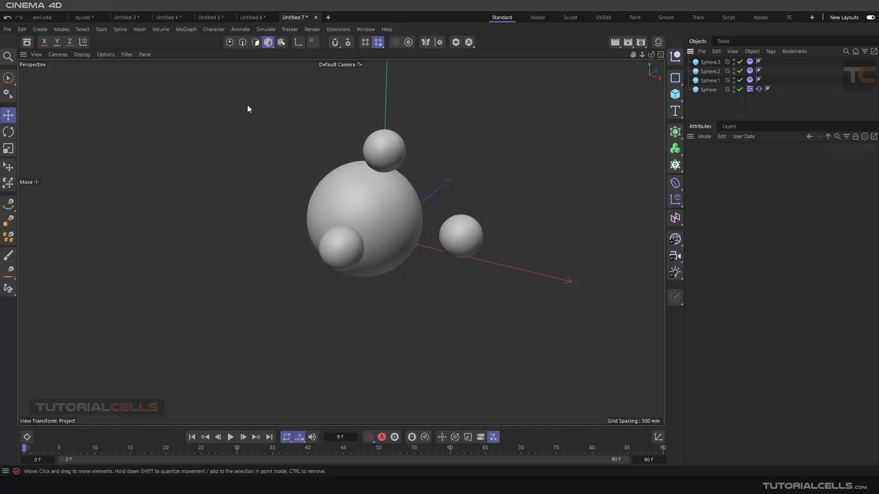
Step: Add an Attractor force, shift it toward the small sphere near the red axis, and make it a child of the large sphere
click(267, 29)
mouse_move(279, 47)
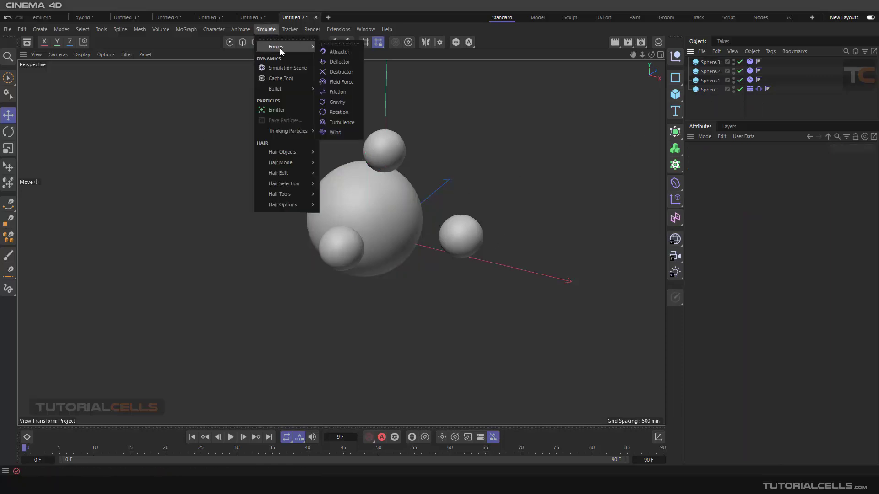
click(336, 51)
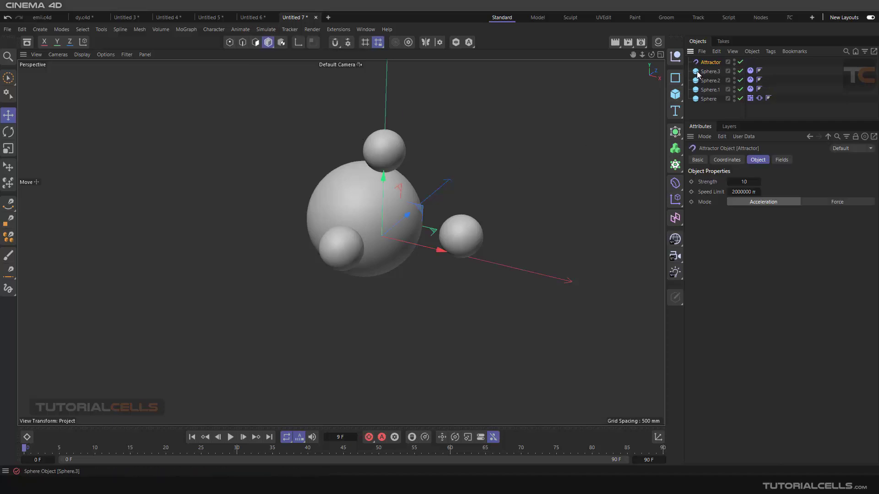
alt+drag(403, 184, 454, 246)
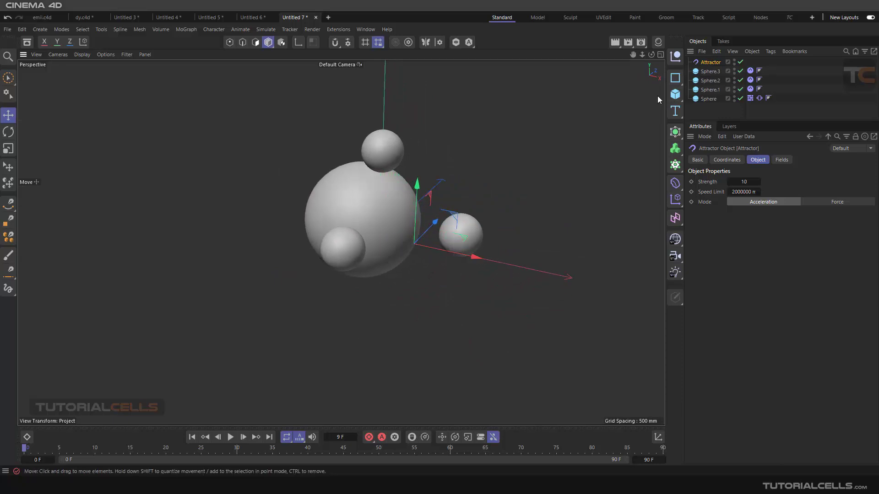
drag(707, 62, 710, 100)
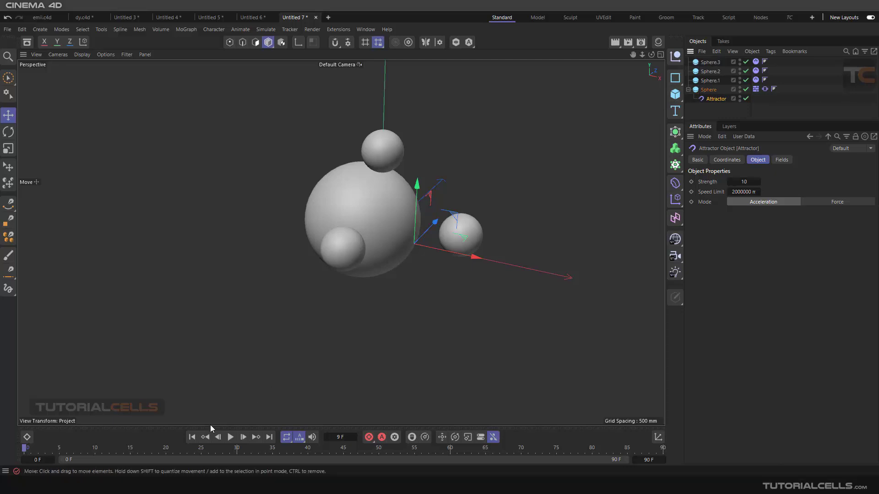
Step: Play the simulation and extend the project's end frame to 500 F
click(229, 437)
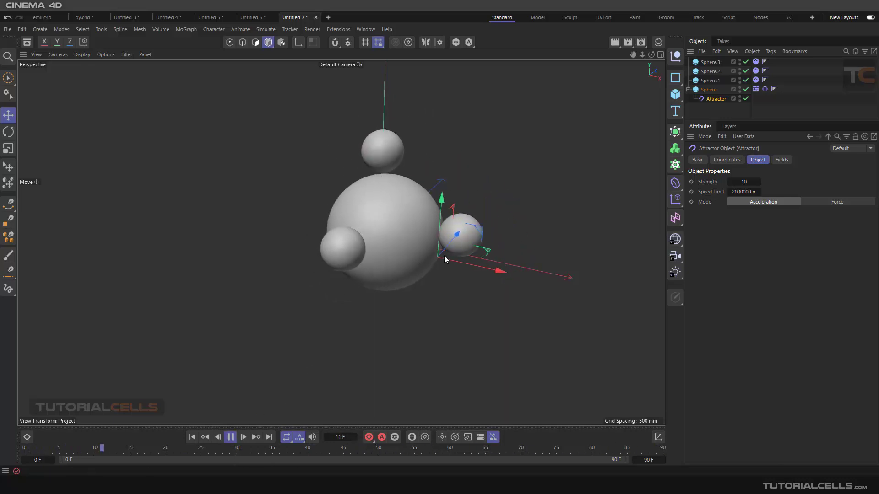
click(649, 460)
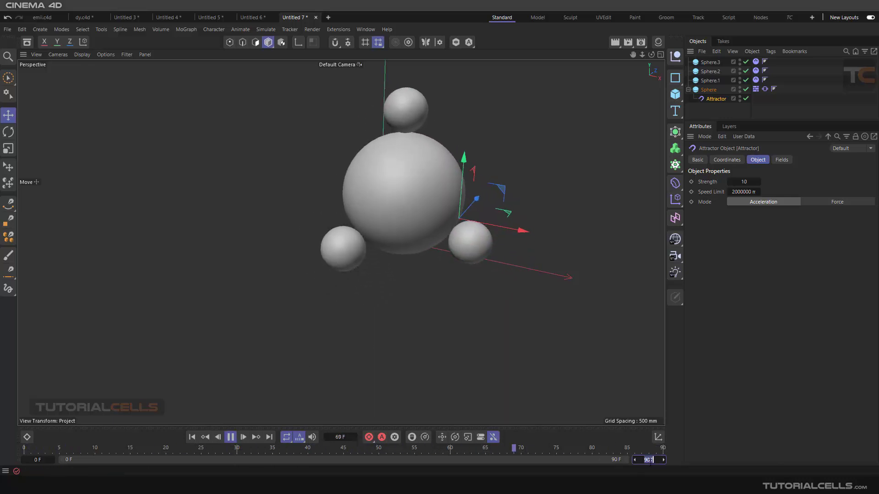
text(500)
key(Return)
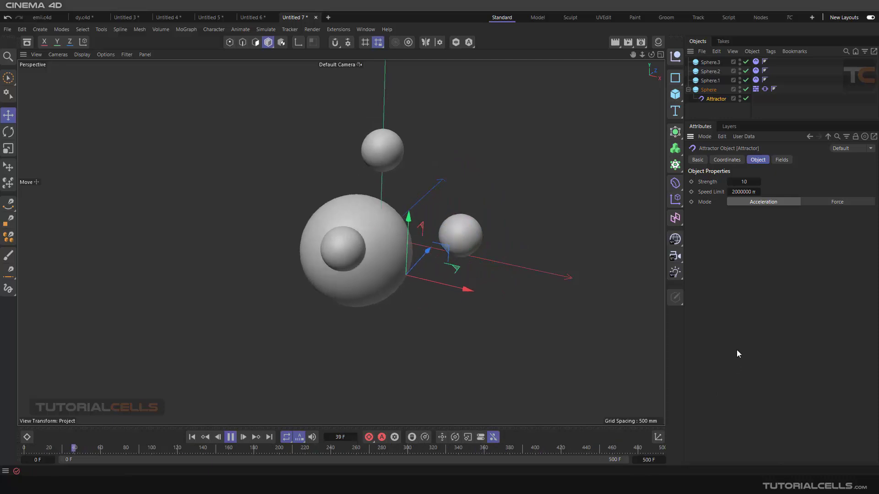
Step: Raise the Attractor's Strength to 24.09 during playback and stop the simulation
drag(743, 182, 758, 181)
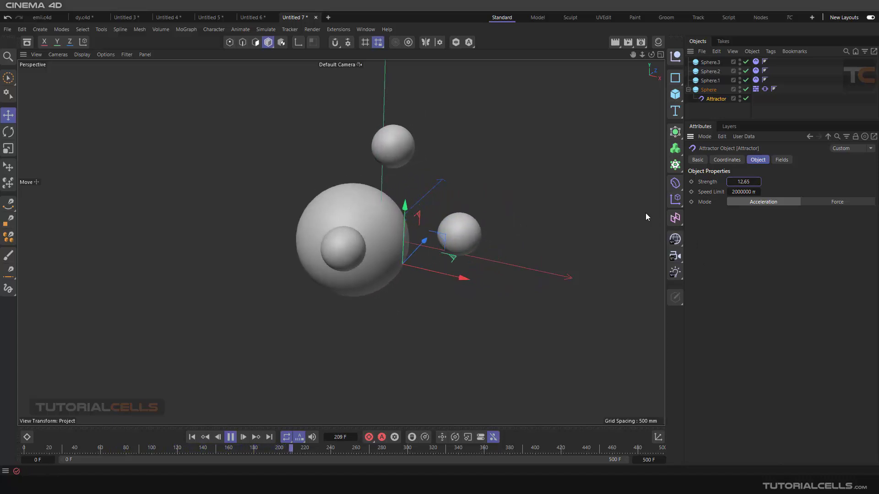
drag(738, 182, 749, 186)
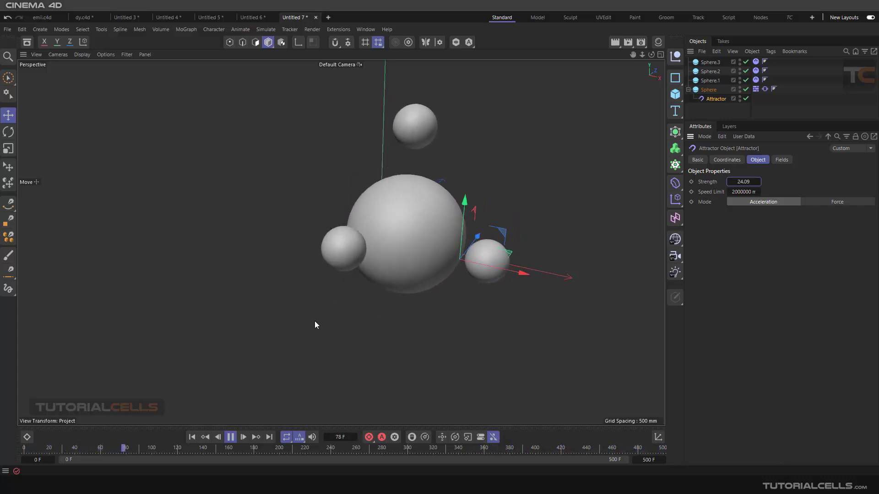
click(231, 437)
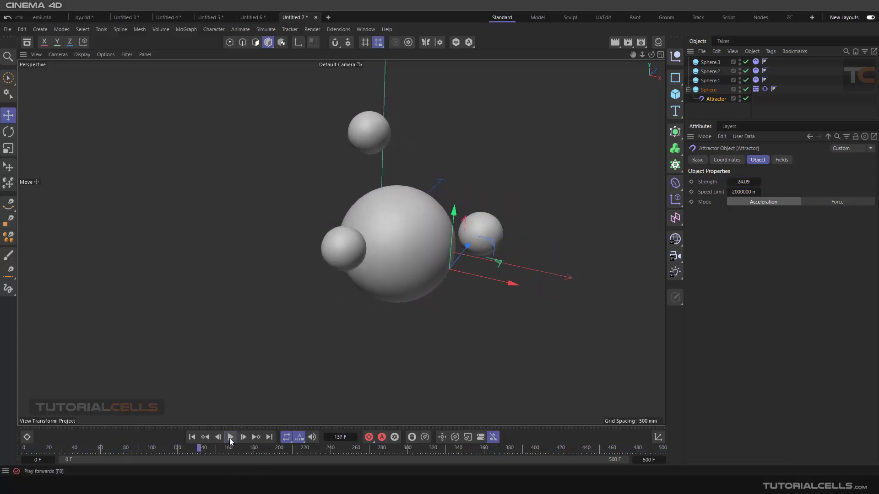
Step: Duplicate the small sphere near the red axis twice and rewind the animation
scroll(447, 235, up, 2)
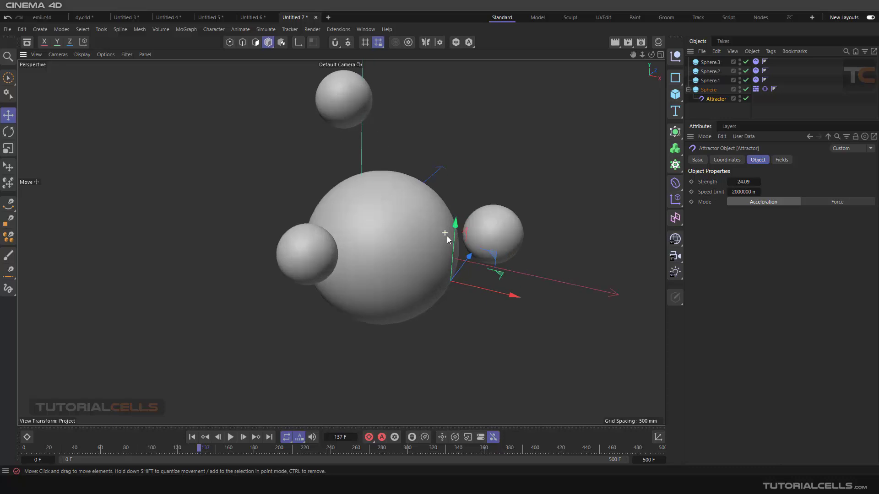
click(503, 237)
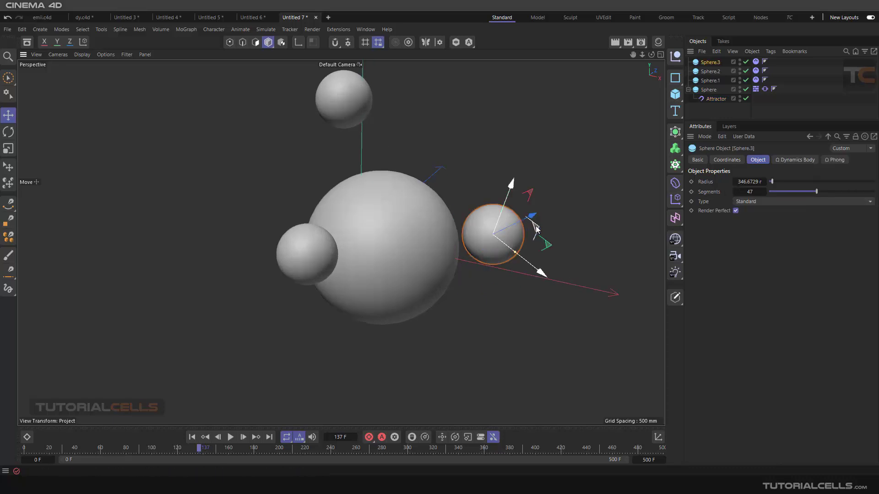
ctrl+drag(536, 228, 474, 120)
mouse_move(415, 214)
alt+mouse_down()
mouse_move(380, 210)
mouse_move(429, 199)
mouse_move(424, 205)
alt+mouse_up()
click(204, 437)
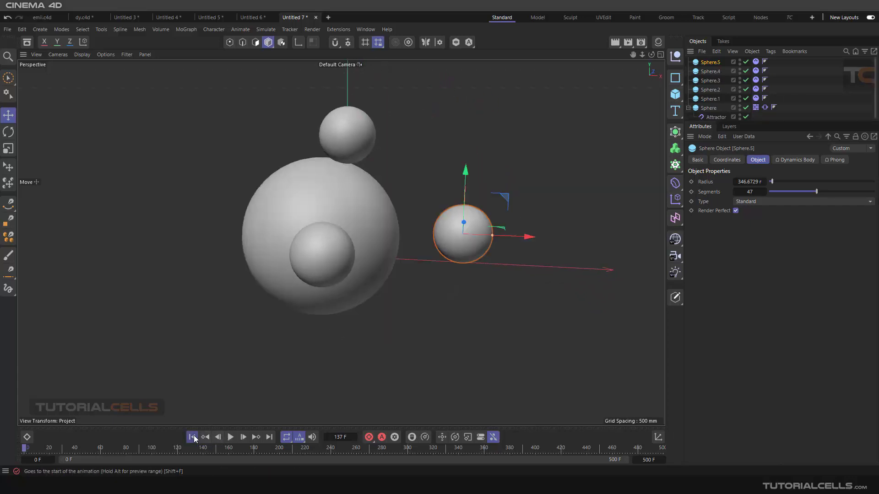
Step: Play the simulation with the duplicated spheres and rewind it
click(230, 437)
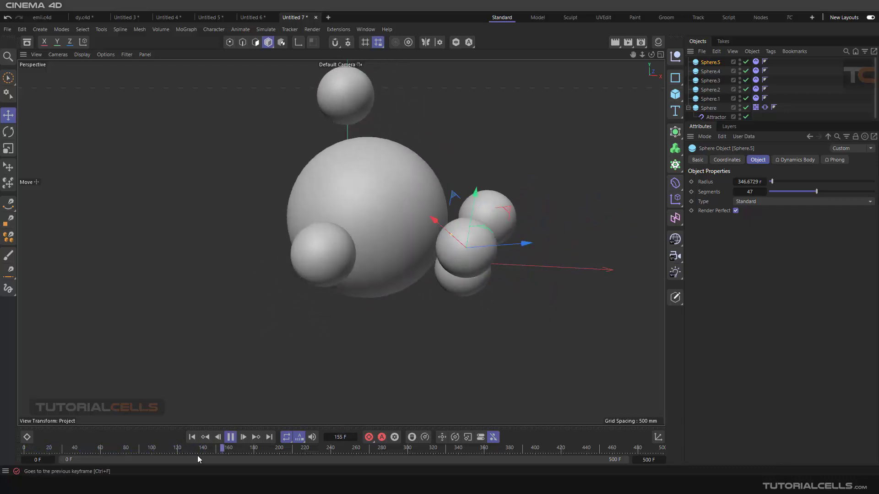
click(231, 437)
click(191, 437)
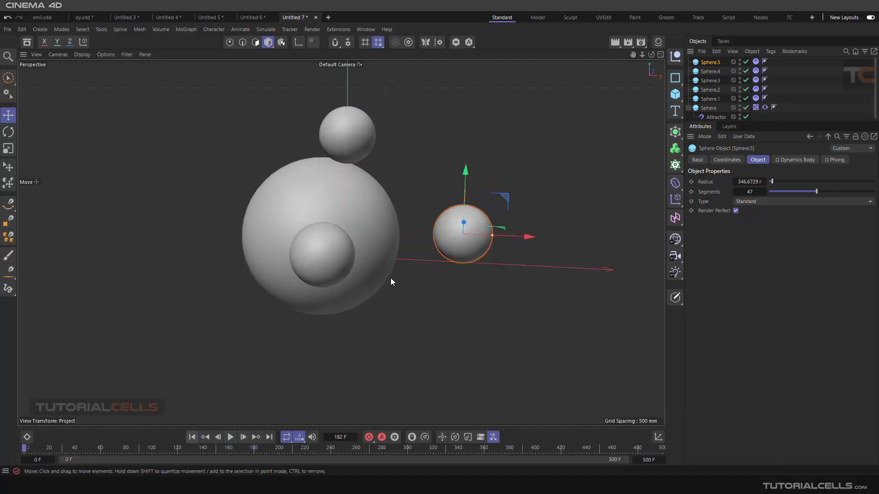
Step: Duplicate a small sphere and raise the copy on the large sphere's side opposite the red axis arrow
mouse_move(381, 275)
alt+mouse_down()
mouse_move(295, 275)
mouse_move(302, 269)
mouse_move(289, 241)
mouse_move(265, 258)
mouse_move(307, 263)
alt+mouse_up()
click(284, 233)
alt+drag(374, 235, 357, 282)
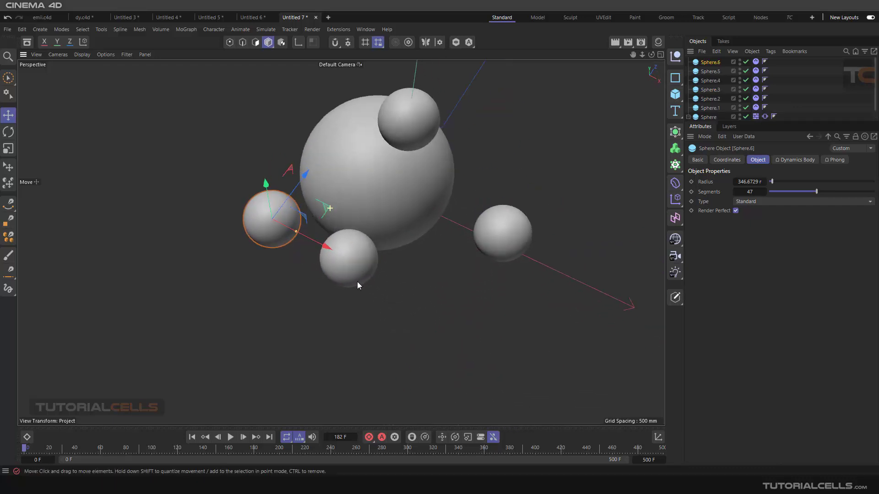
drag(334, 209, 326, 155)
alt+drag(413, 224, 401, 185)
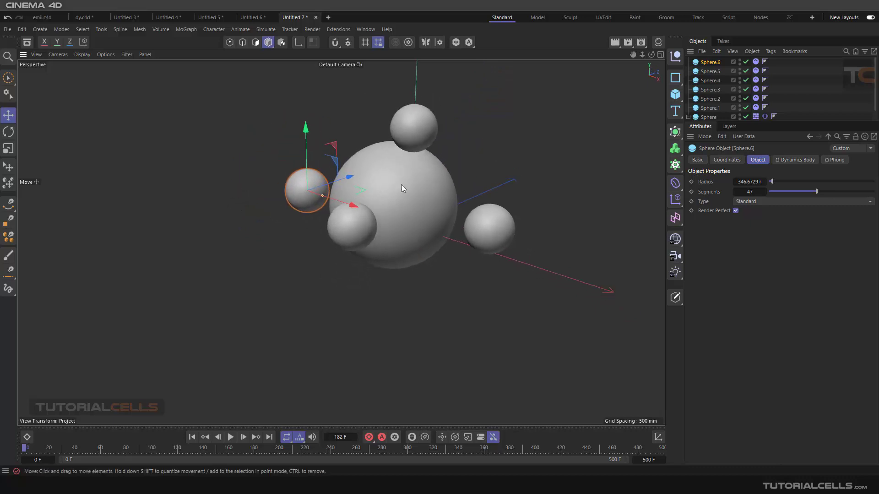
Step: Unparent the Attractor from the large sphere, place it last in the hierarchy, and enlarge the object list
scroll(451, 225, down, 3)
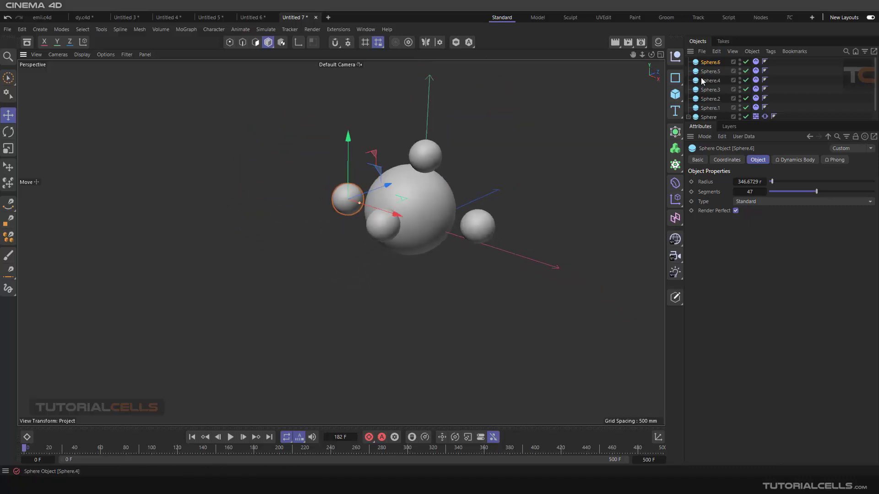
scroll(709, 108, down, 1)
click(711, 115)
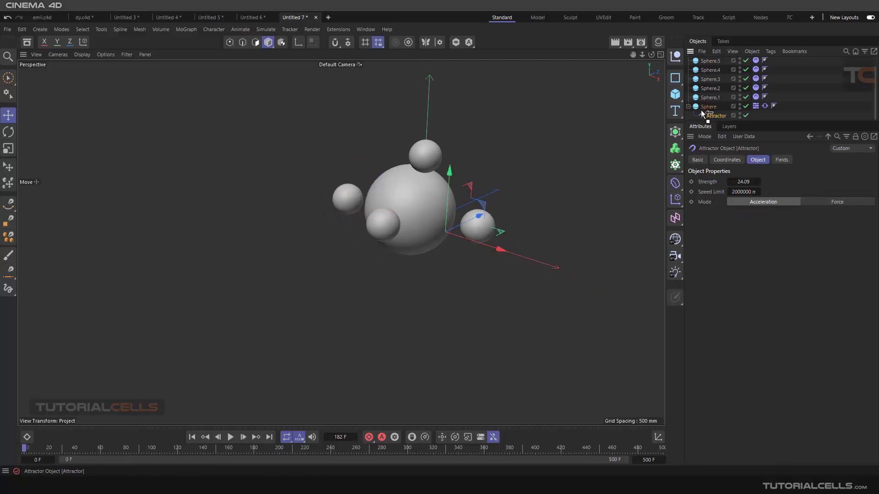
drag(701, 107, 701, 107)
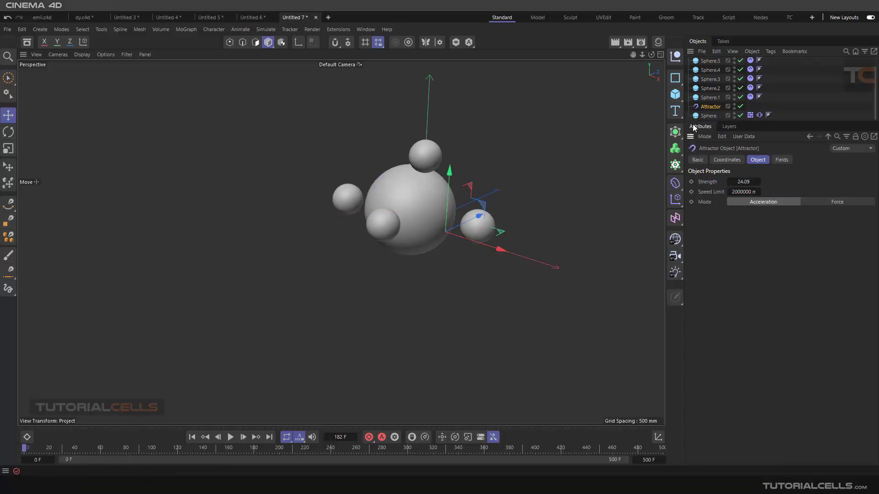
click(694, 119)
mouse_move(692, 122)
mouse_down()
mouse_move(694, 146)
mouse_move(698, 132)
mouse_up()
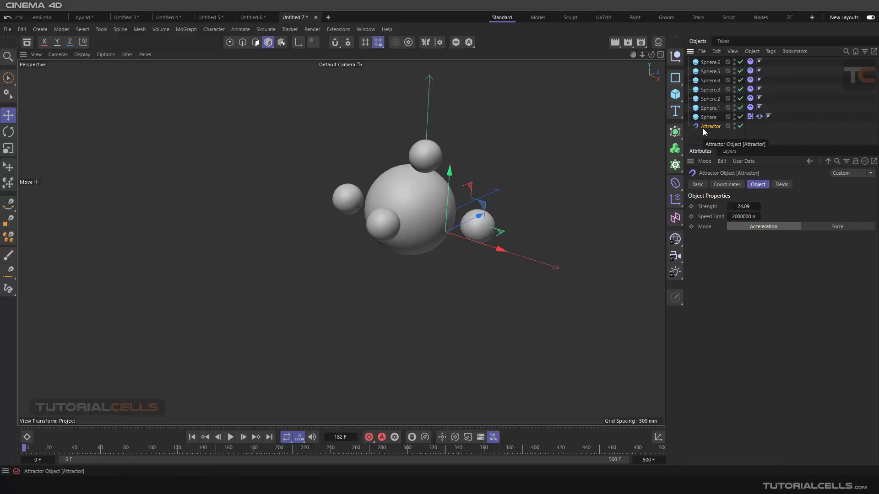
Step: Play the simulation while moving the Attractor around the spheres along its axes, and rewind the animation
click(231, 436)
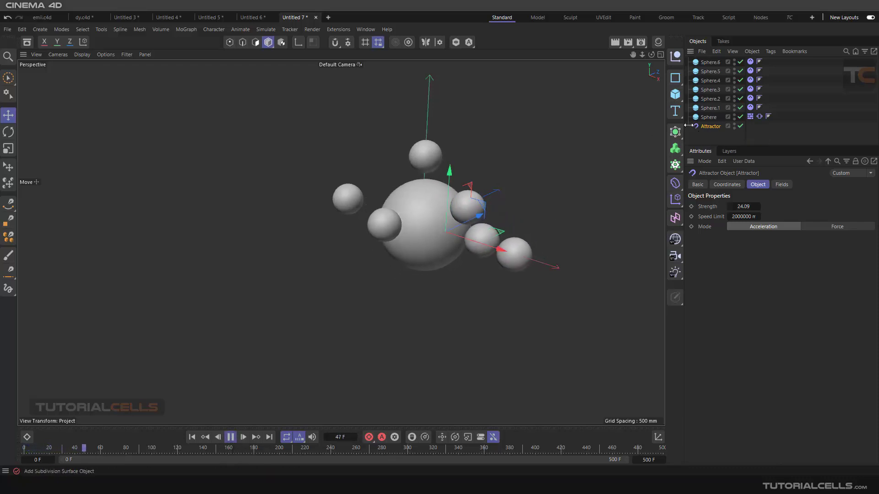
drag(452, 176, 461, 59)
drag(506, 138, 465, 236)
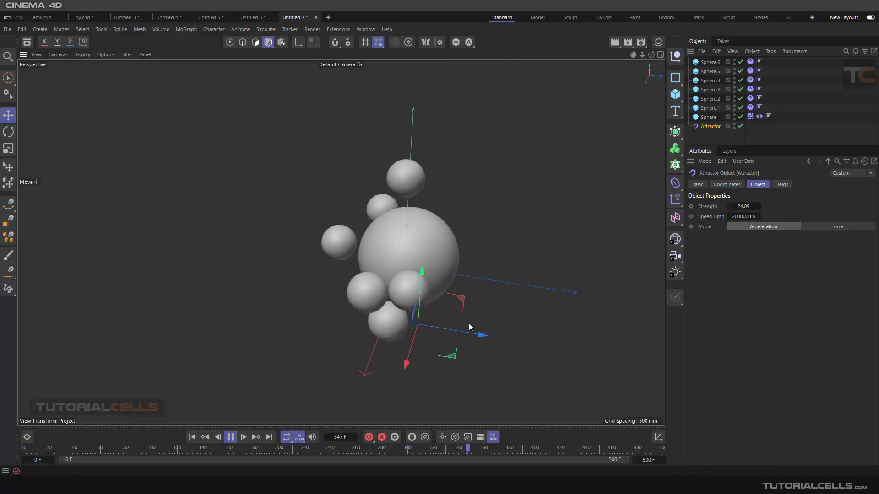
drag(477, 334, 454, 339)
alt+drag(398, 361, 485, 326)
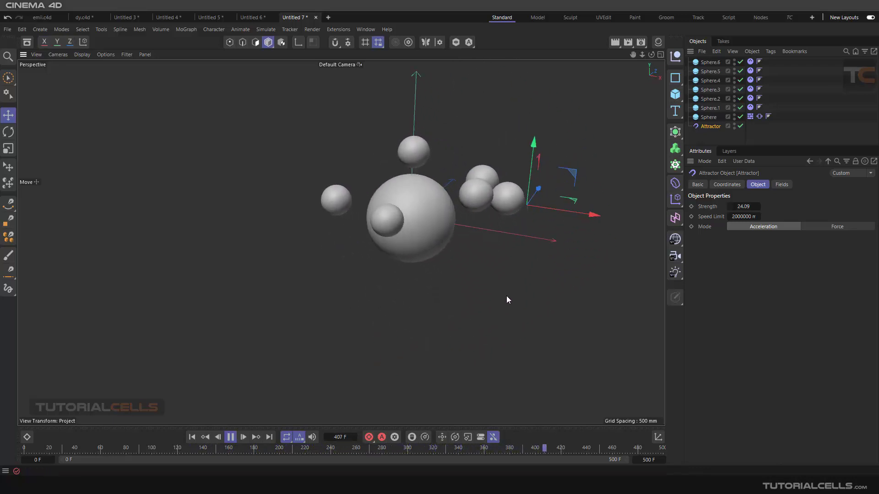
drag(565, 216, 459, 196)
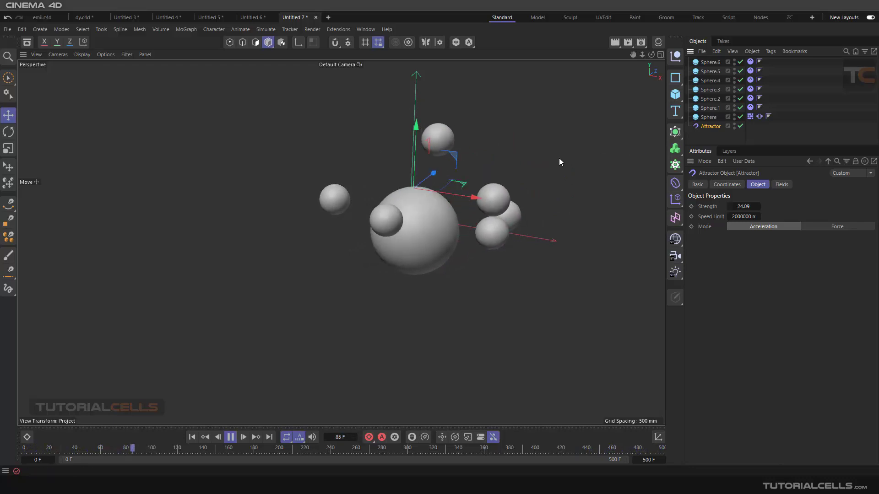
click(230, 438)
click(192, 437)
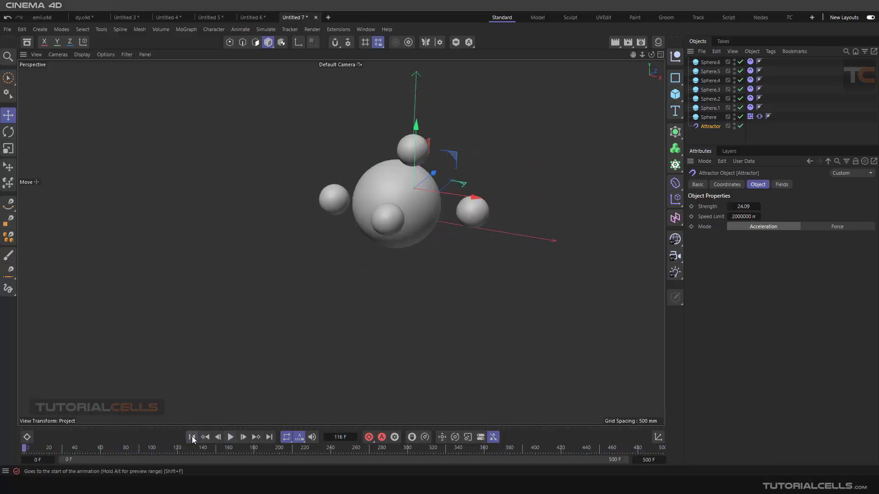
Step: Delete the Attractor from the scene
scroll(450, 133, up, 3)
alt+middle_drag(407, 205, 394, 206)
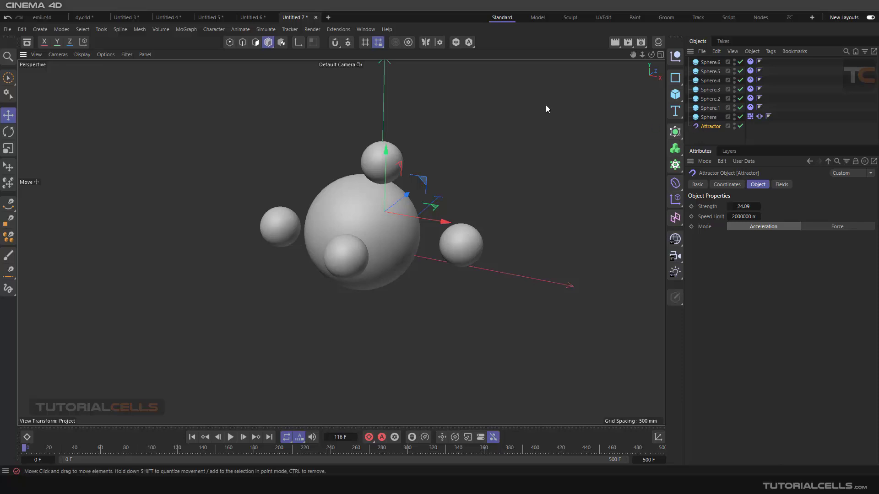
click(295, 104)
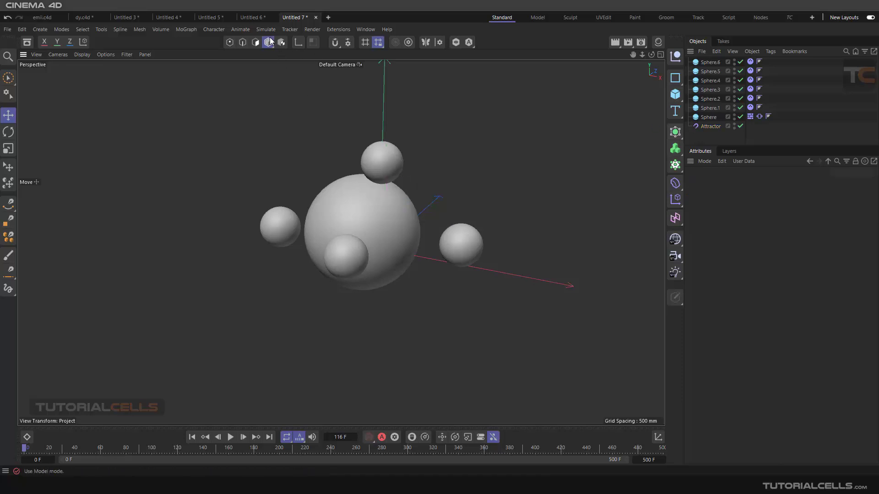
click(701, 128)
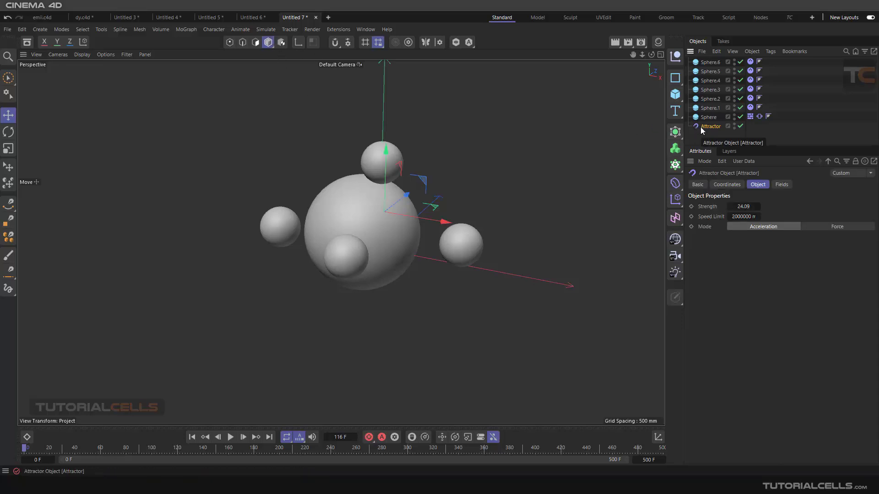
key(Delete)
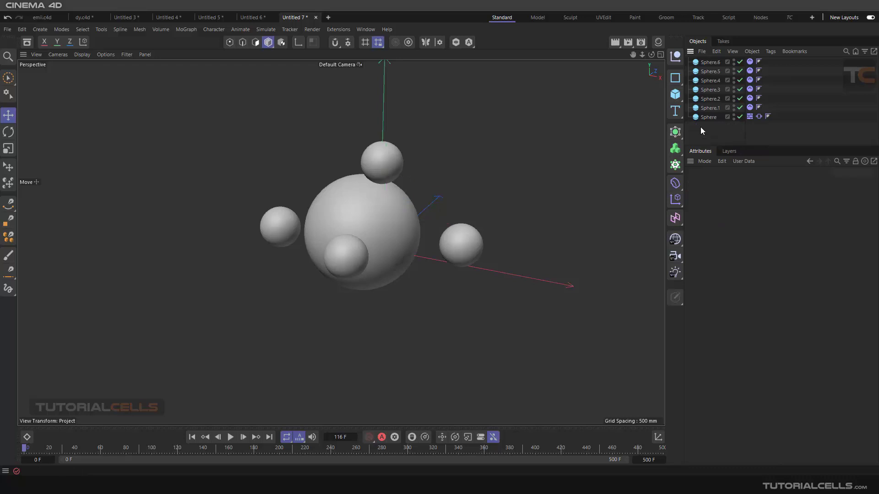
click(266, 30)
mouse_move(275, 46)
click(332, 76)
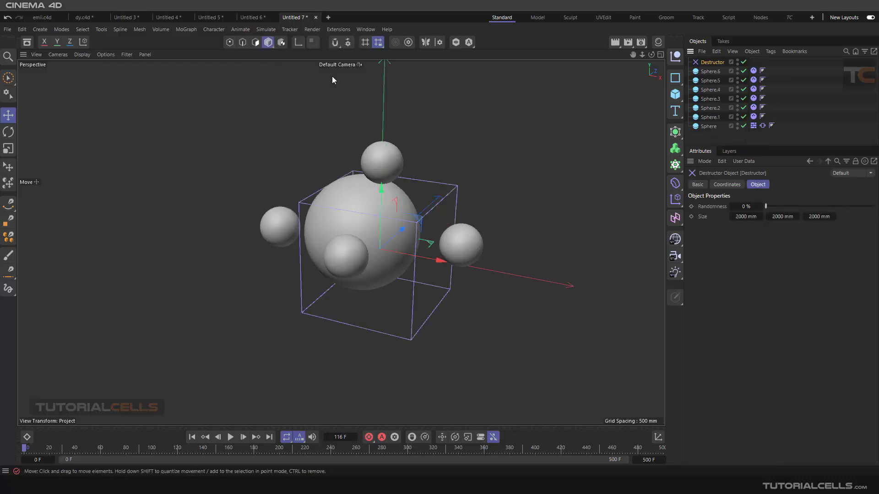
key(ctrl+z)
Step: Add a Field Force object to the scene
click(270, 30)
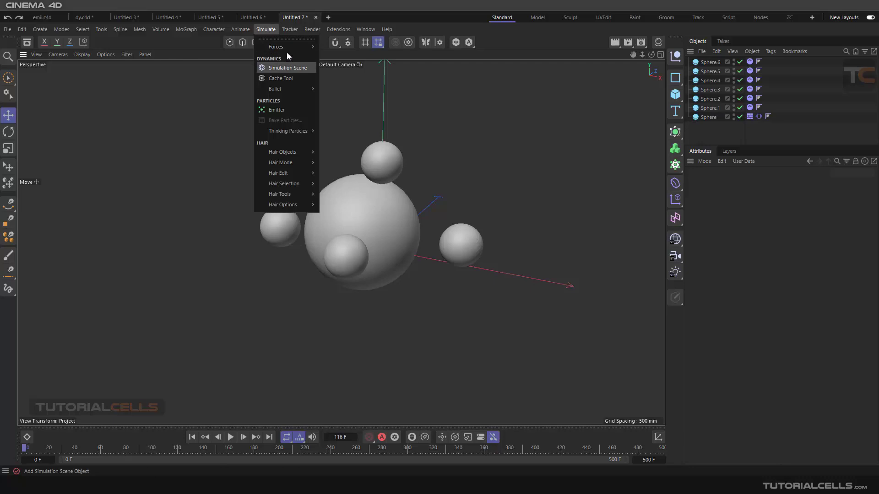
mouse_move(293, 46)
click(344, 82)
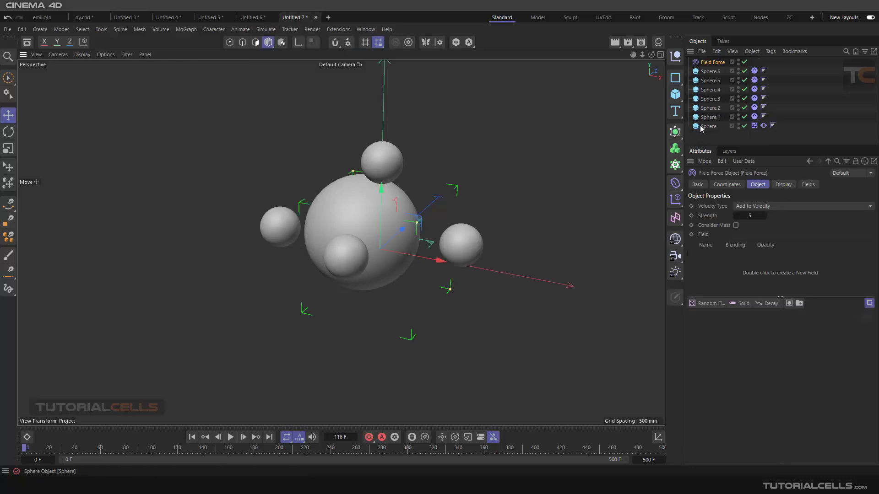
Step: Scale up the Field Force uniformly until its bounding box surrounds the large sphere and all the small spheres
mouse_move(412, 222)
alt+mouse_down()
mouse_move(359, 195)
mouse_move(434, 207)
mouse_move(409, 218)
alt+mouse_up()
scroll(390, 228, down, 3)
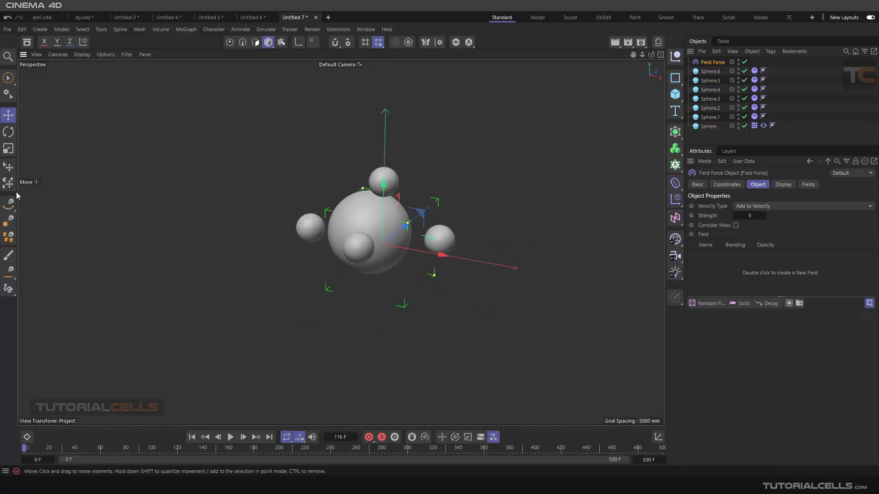
click(9, 149)
drag(173, 253, 399, 213)
alt+drag(418, 184, 409, 219)
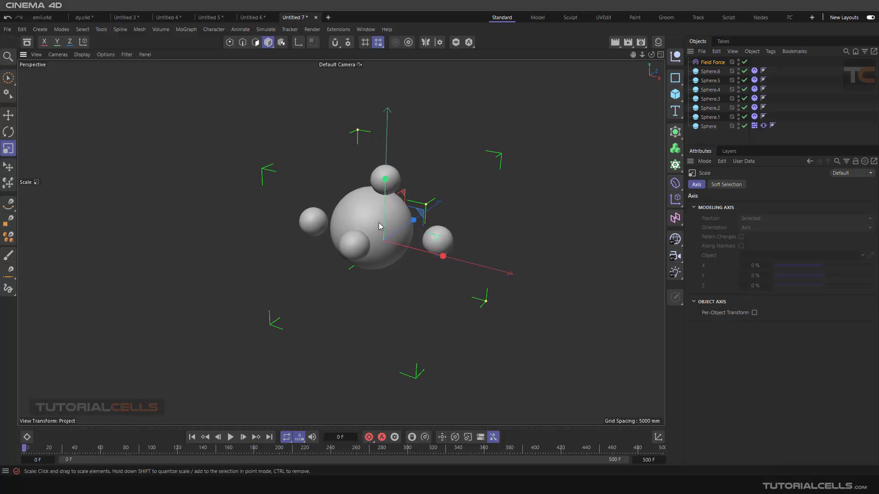
Step: Add the large collider sphere to the Field Force's field list as a point object layer
alt+drag(359, 222, 388, 249)
scroll(431, 239, up, 2)
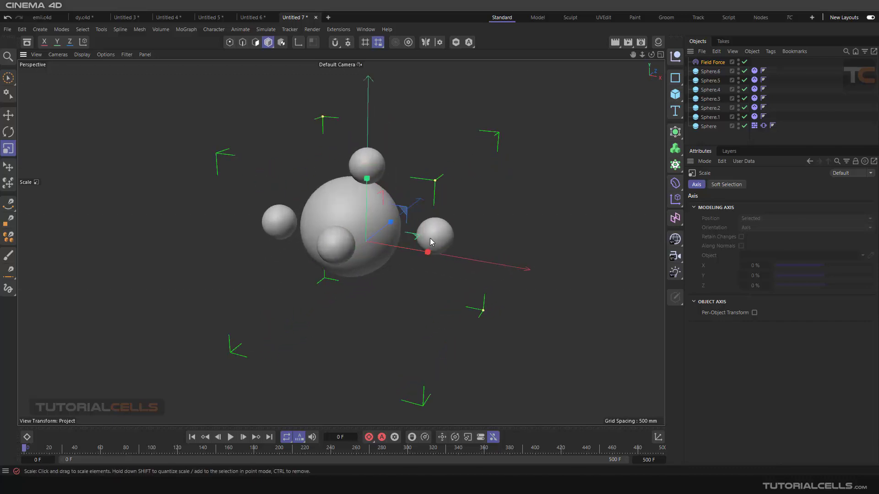
alt+middle_drag(430, 238, 447, 204)
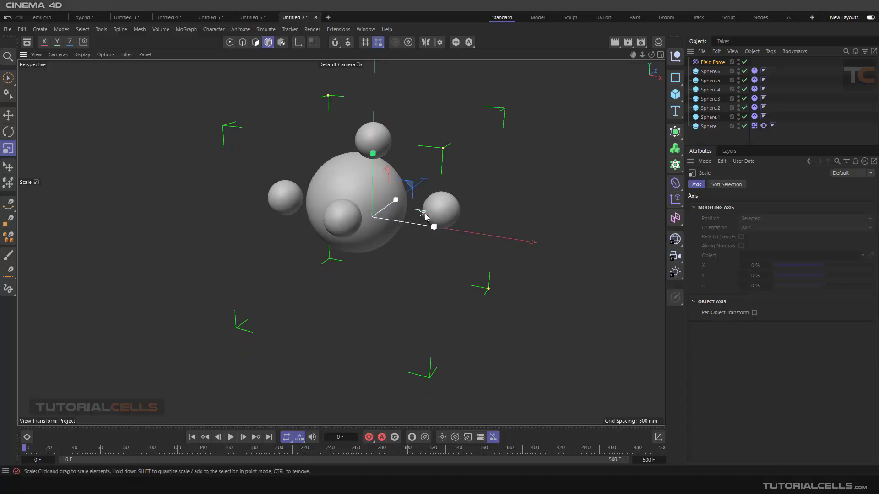
mouse_move(444, 214)
alt+mouse_down()
mouse_move(441, 208)
mouse_move(436, 225)
alt+mouse_up()
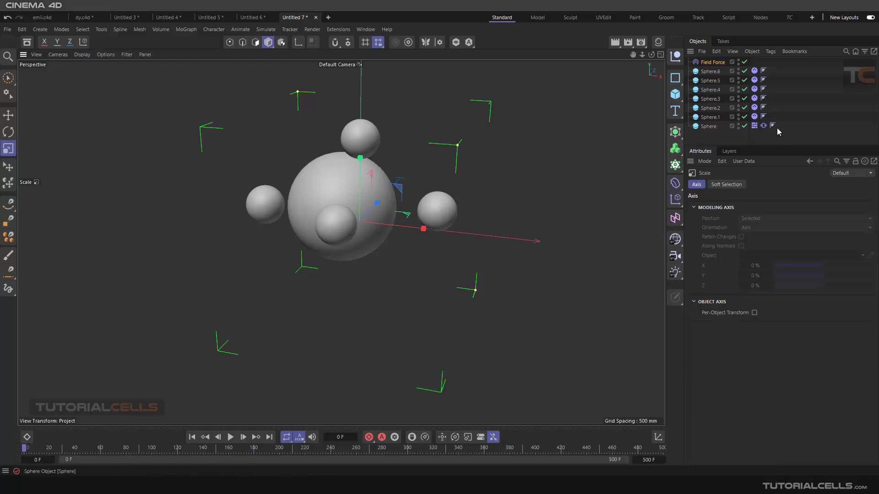
alt+drag(531, 161, 458, 193)
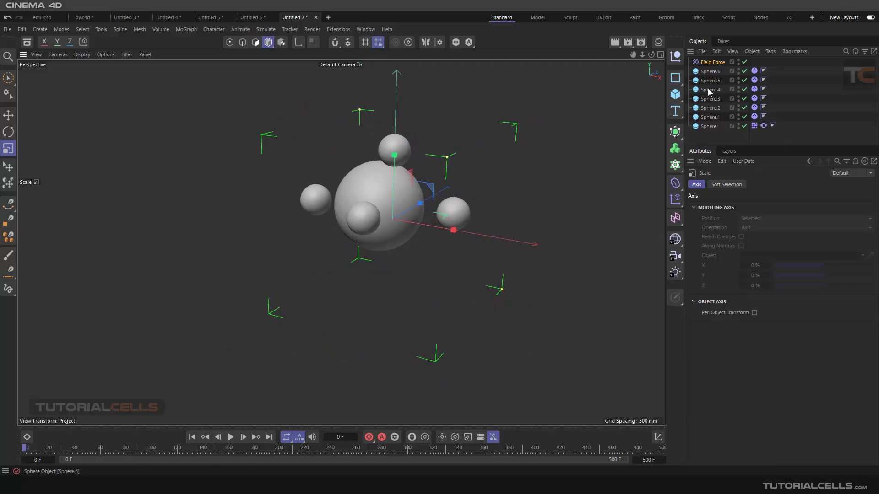
click(711, 62)
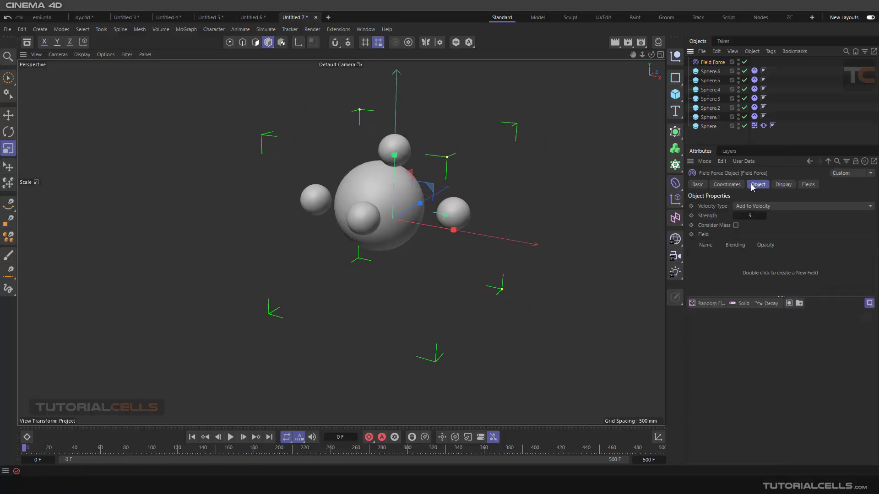
click(807, 184)
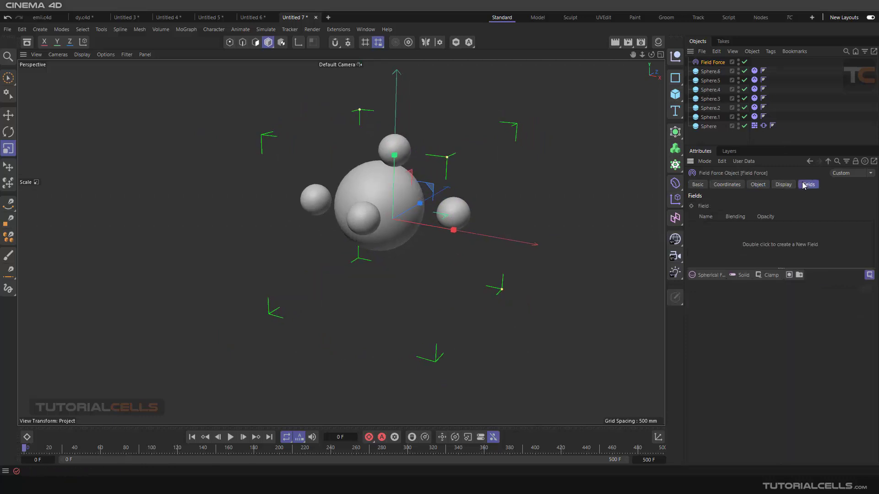
click(758, 184)
drag(733, 173, 743, 274)
Step: Set the Field Force's Strength to 34 and play the simulation, pausing it at frame 273
scroll(405, 231, up, 8)
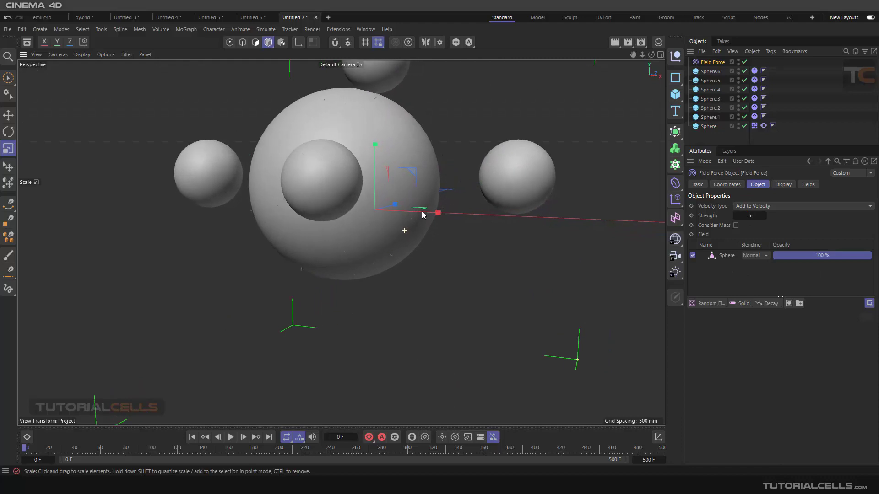
alt+drag(422, 211, 413, 230)
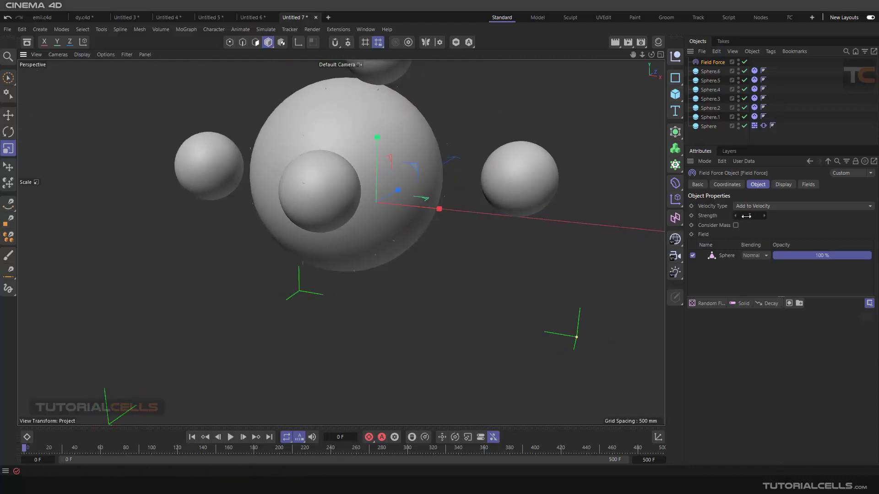
mouse_move(385, 154)
alt+mouse_down()
mouse_move(356, 158)
mouse_move(393, 153)
alt+mouse_up()
click(231, 438)
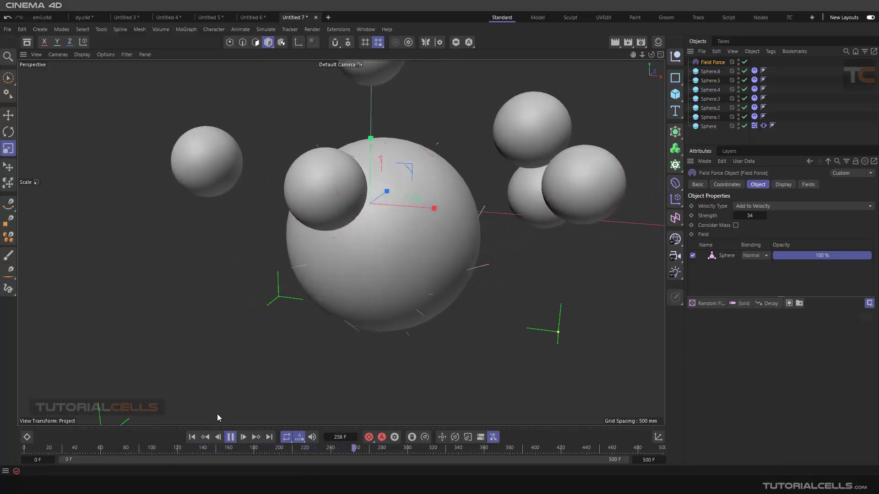
click(231, 437)
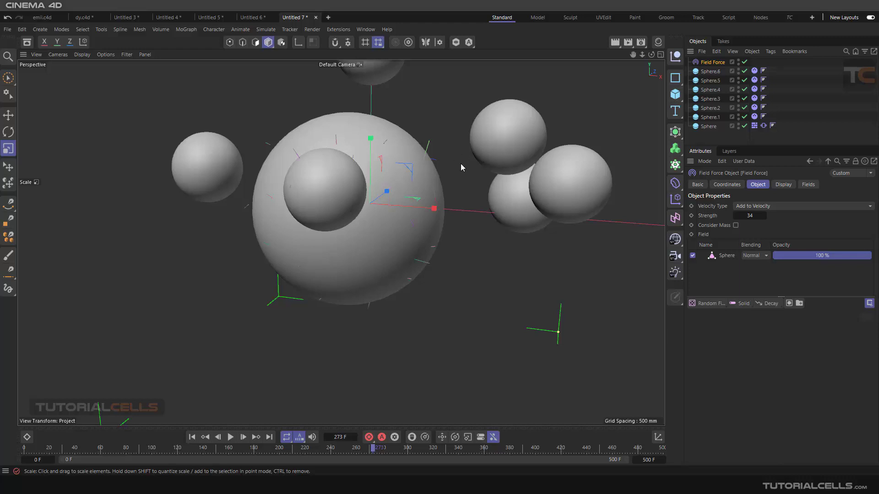
Step: Raise the Field Force's Strength to 104
scroll(438, 160, down, 5)
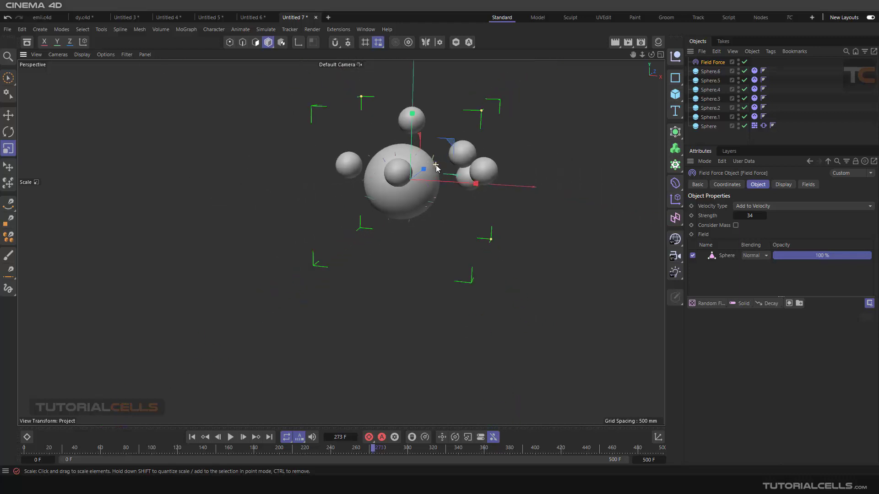
alt+drag(436, 169, 393, 181)
alt+middle_drag(417, 178, 395, 191)
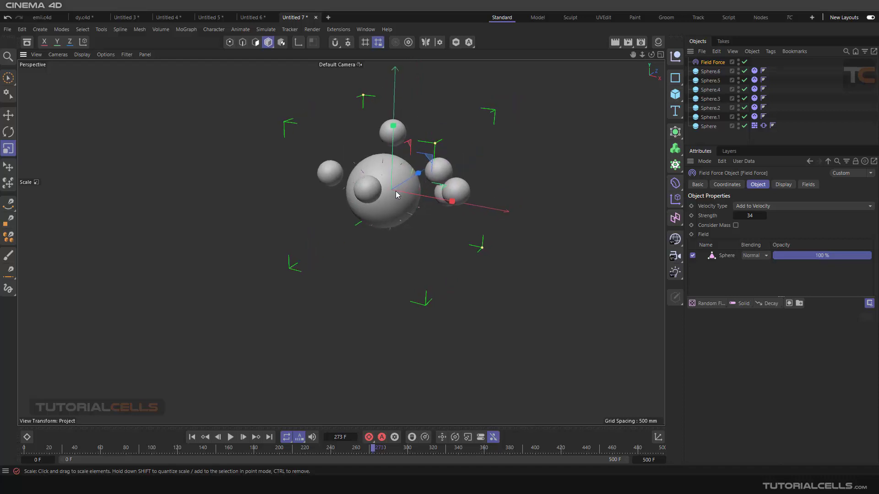
scroll(396, 190, up, 2)
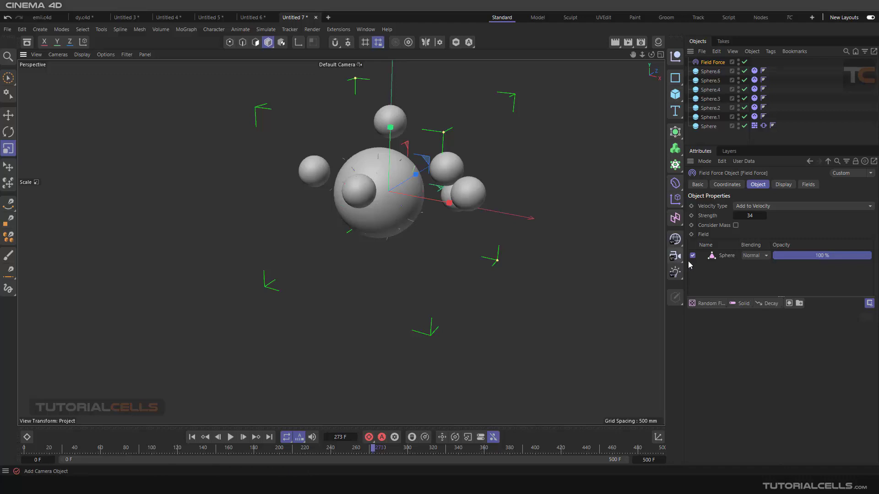
mouse_move(747, 217)
mouse_down()
mouse_move(757, 217)
mouse_move(742, 225)
mouse_up()
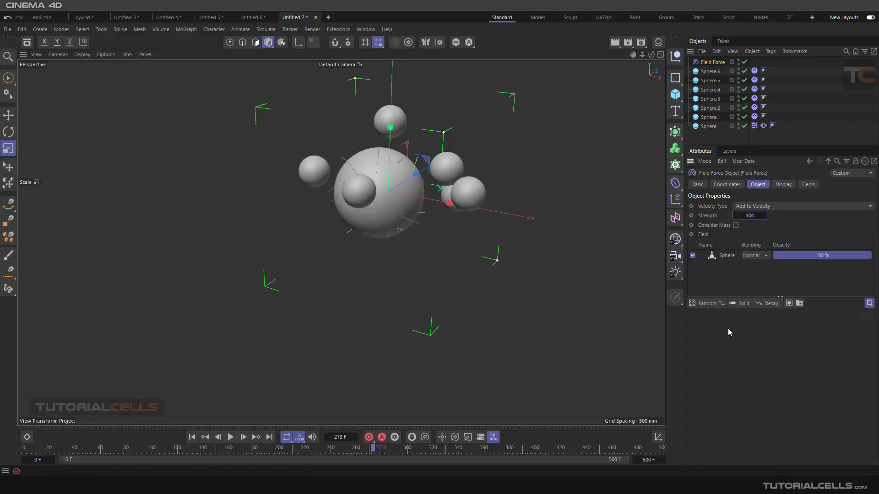
Step: Set the direction Length of the Field Force's Sphere layer to No Remap
click(726, 256)
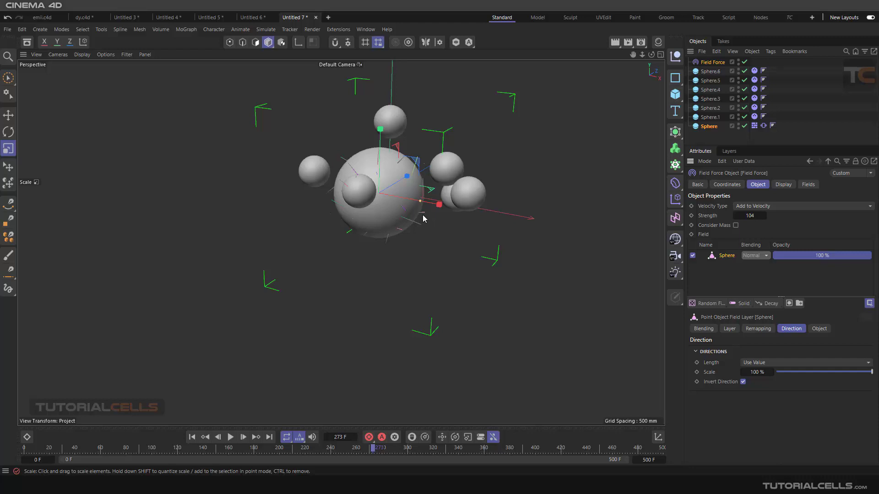
click(792, 362)
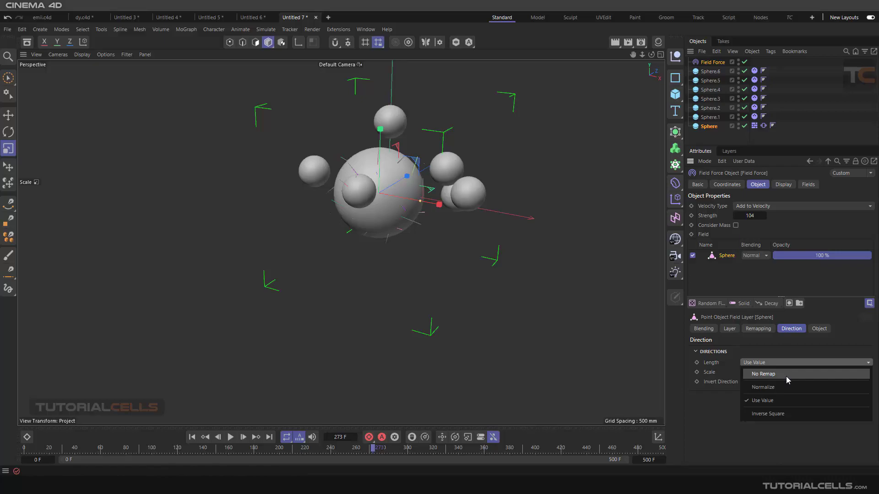
click(787, 377)
scroll(424, 279, down, 3)
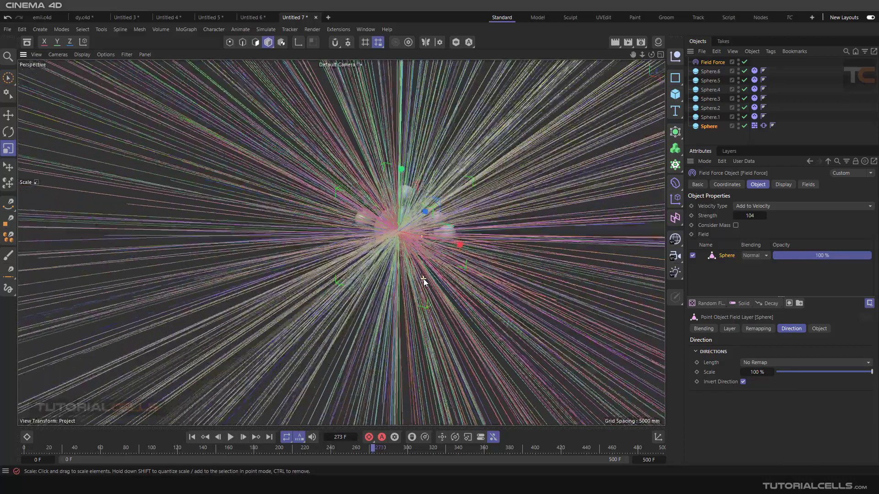
Step: Hide the Field Force's vector lines in the viewport and play the simulation, rewinding to the first frame
scroll(395, 229, up, 8)
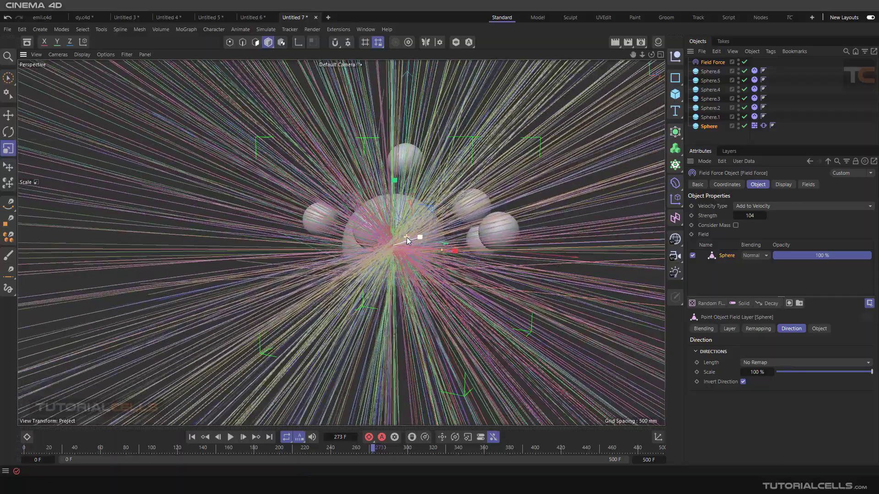
mouse_move(407, 237)
alt+mouse_down()
mouse_move(493, 240)
mouse_move(409, 252)
mouse_move(407, 242)
alt+mouse_up()
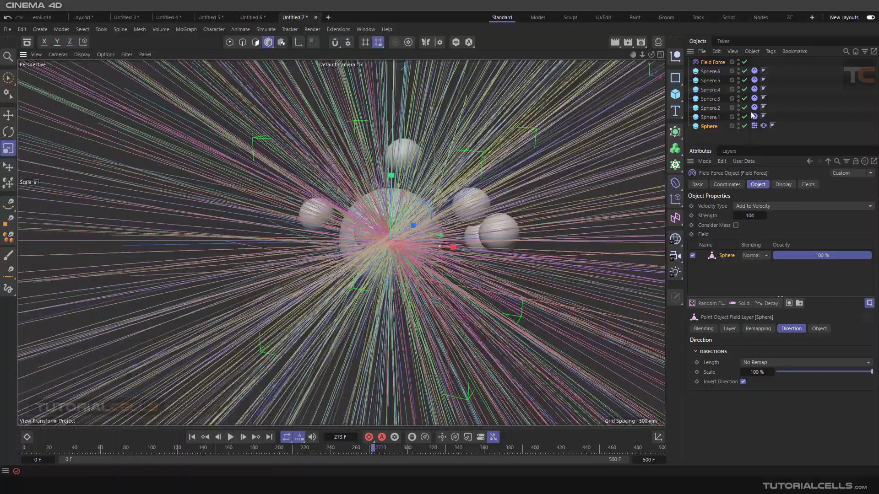
click(739, 61)
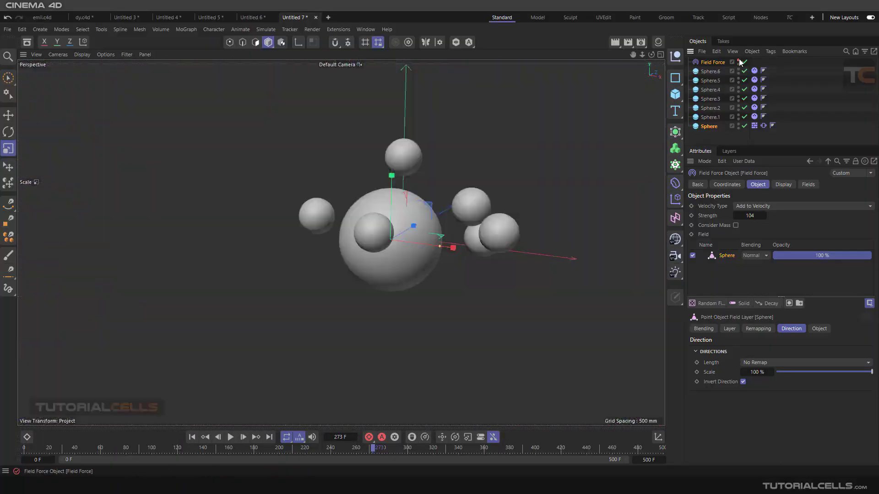
scroll(424, 219, up, 3)
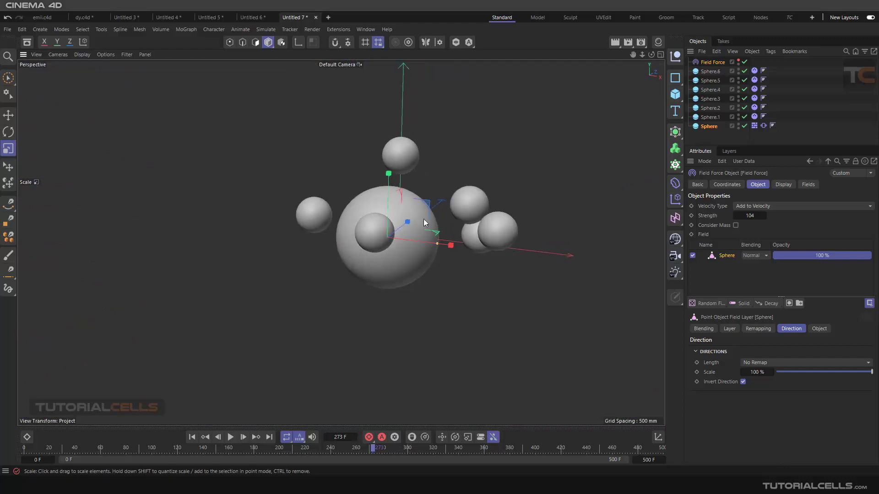
click(231, 437)
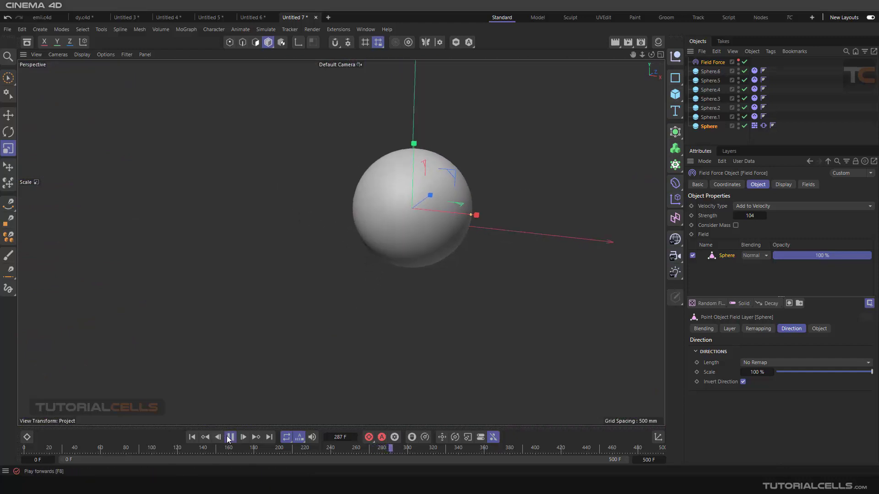
click(193, 438)
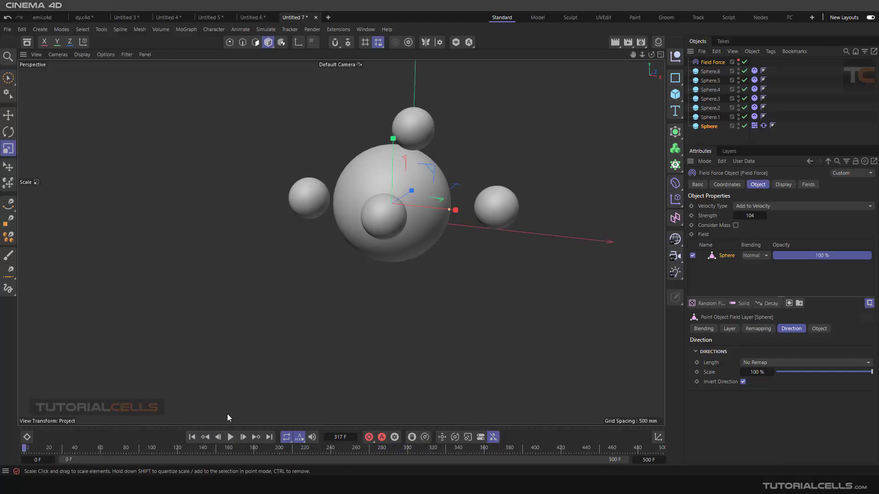
Step: Disable Invert Direction on the Field Force's Sphere layer and play the simulation, pausing at frame 197
scroll(392, 244, down, 6)
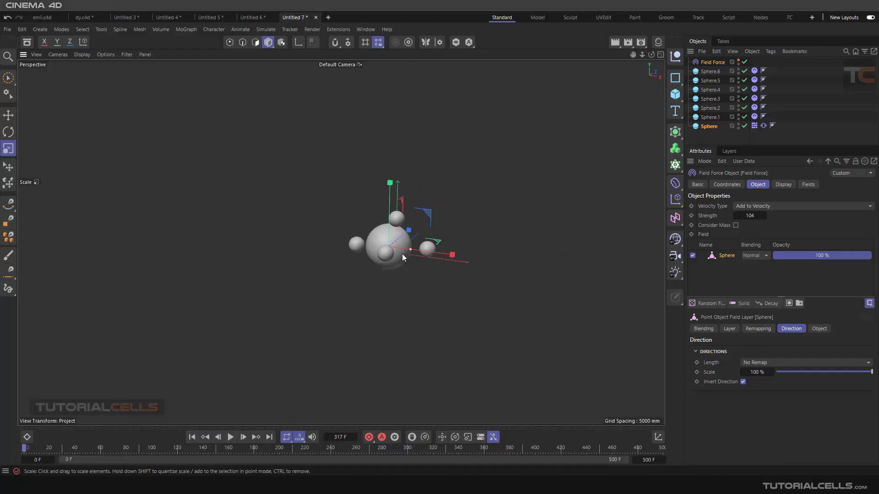
mouse_move(402, 255)
alt+mouse_down()
mouse_move(406, 232)
mouse_move(405, 239)
alt+mouse_up()
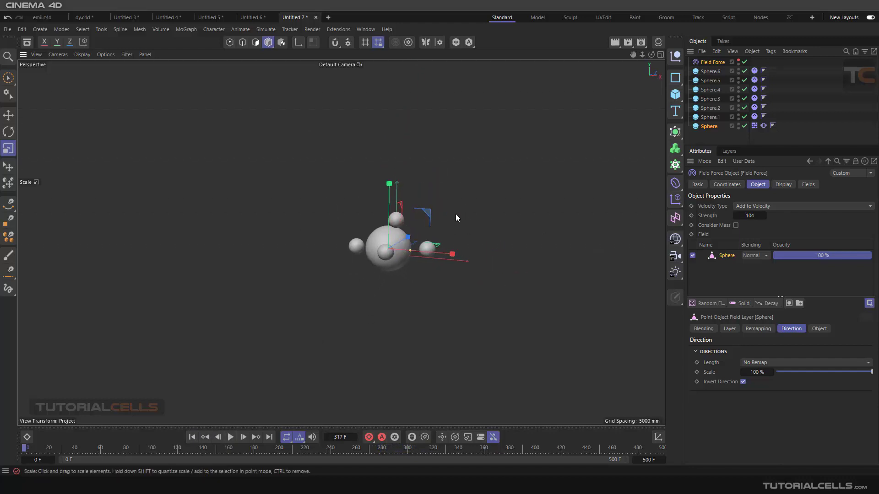
scroll(405, 251, up, 3)
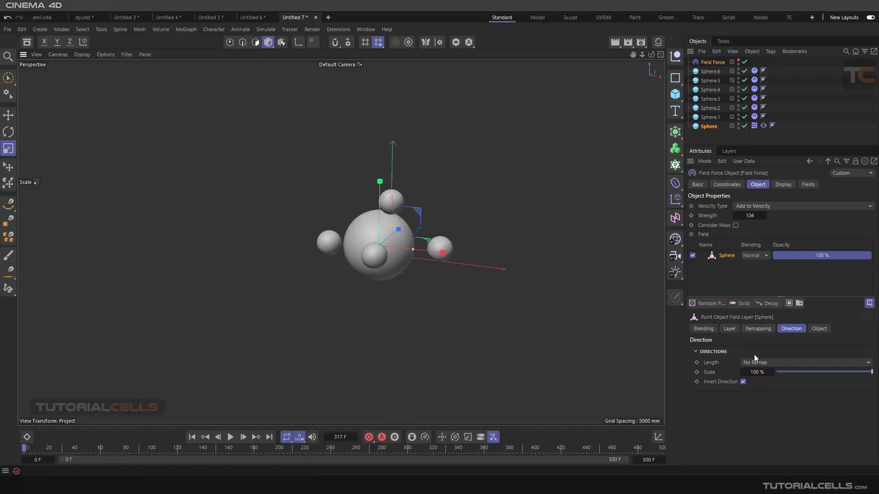
click(743, 382)
click(230, 437)
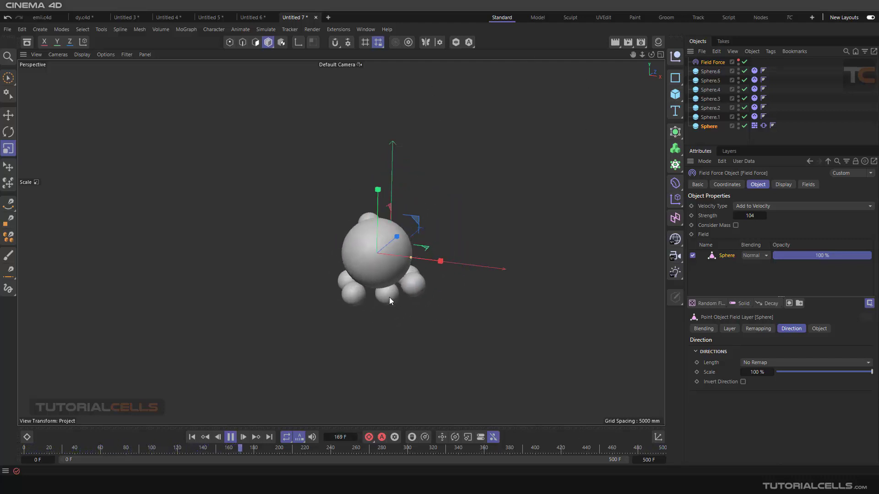
click(230, 439)
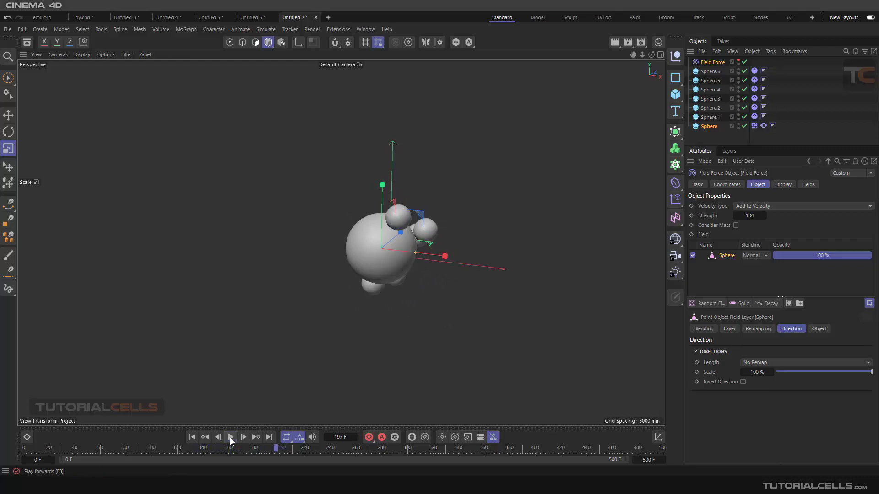
Step: Show the Field Force's vector lines in the viewport again and play the simulation up to frame 237
click(738, 61)
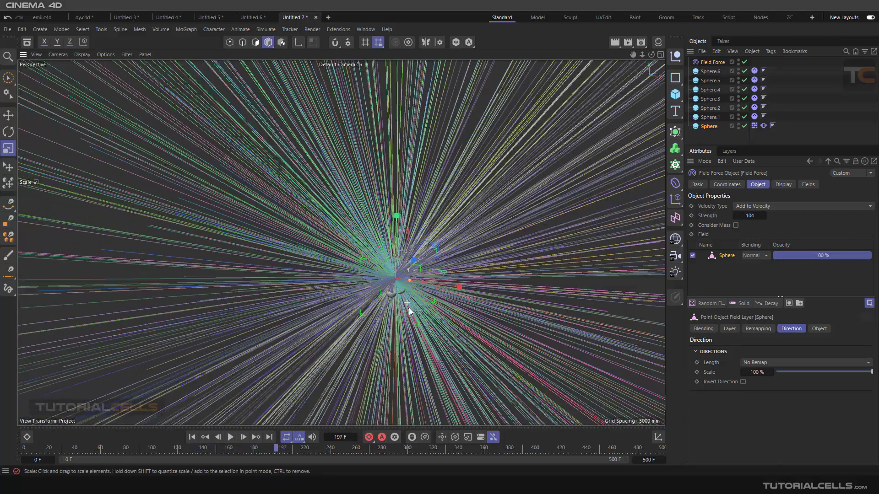
scroll(395, 280, up, 8)
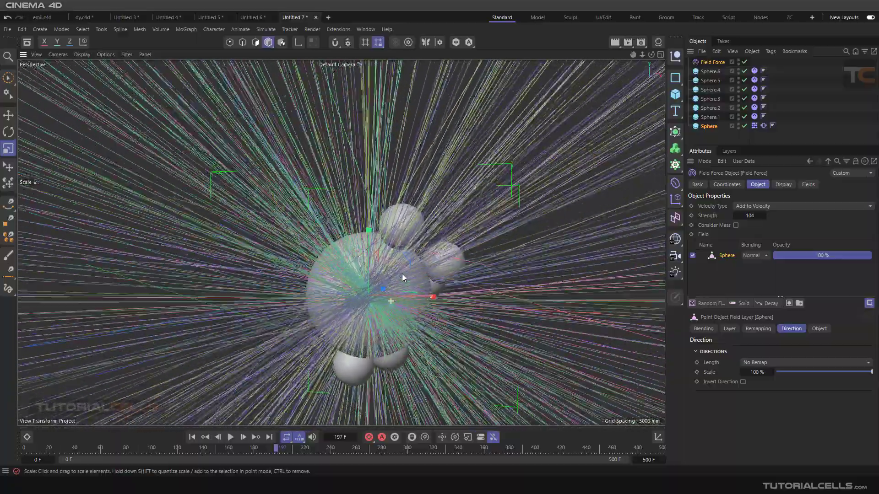
scroll(410, 269, down, 3)
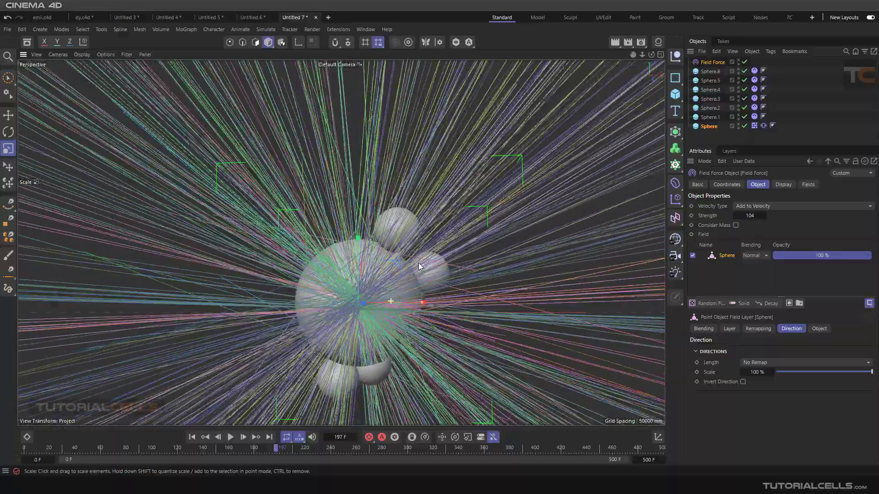
click(231, 437)
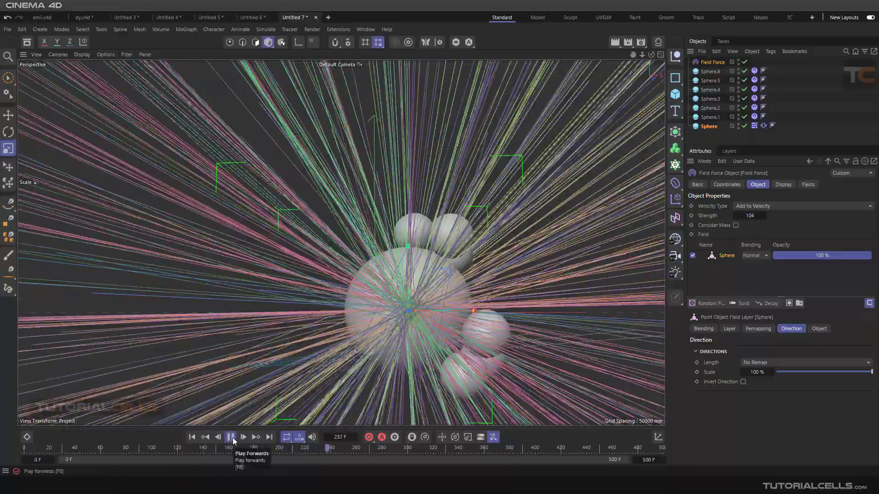
click(231, 437)
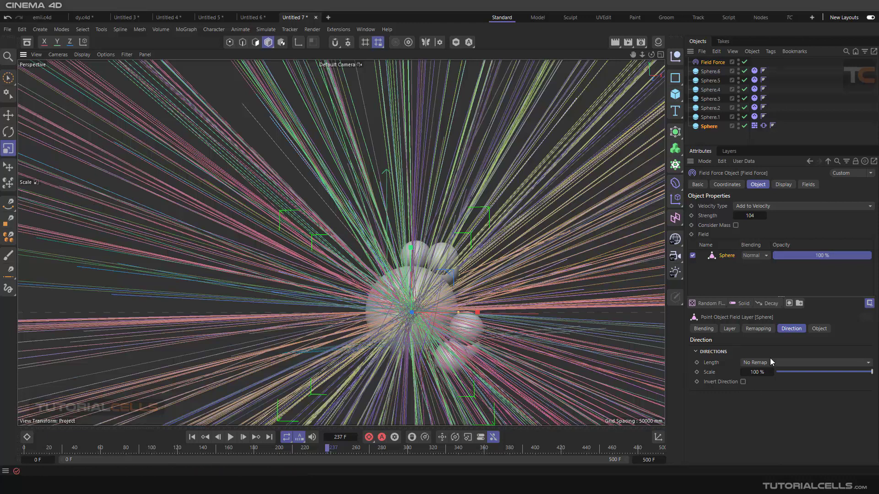
Step: Turn Invert Direction on and back off to compare the vector directions, and resume the simulation
click(743, 382)
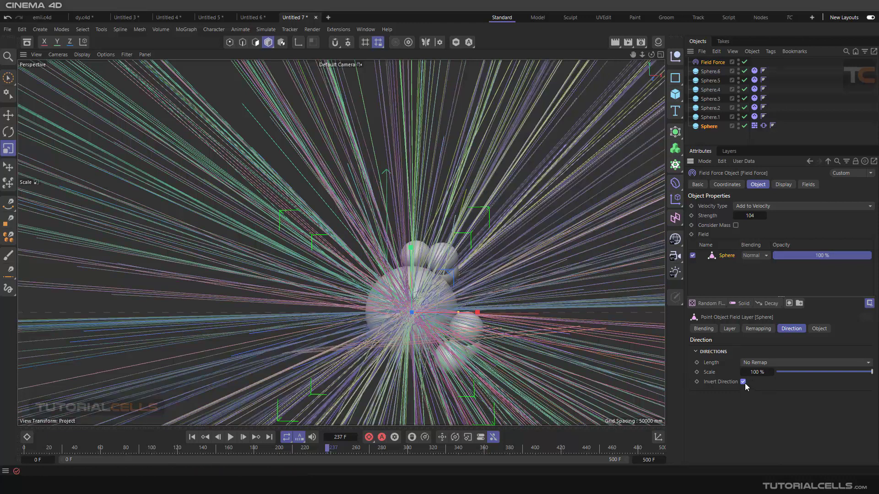
click(743, 382)
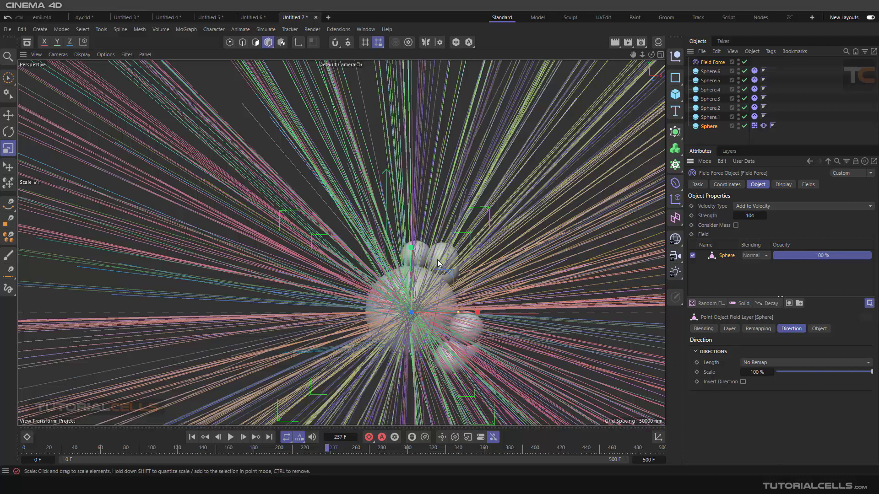
click(231, 438)
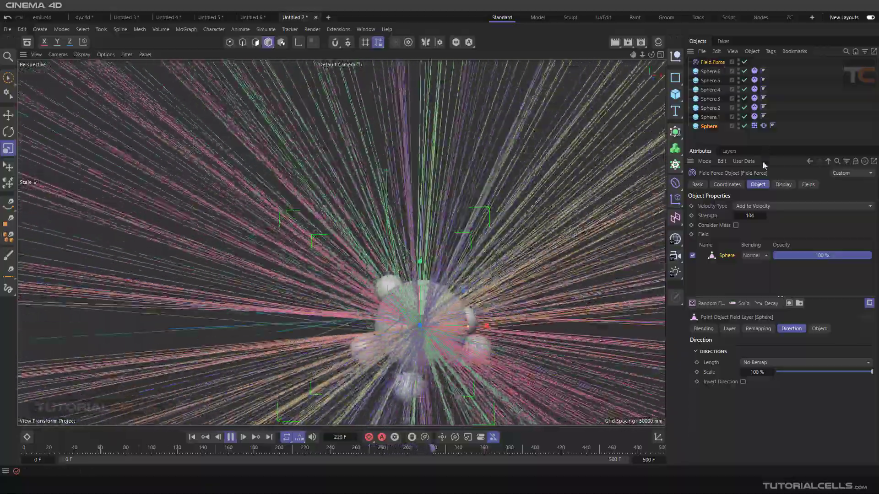
Step: Set the Field Force's Scale Displayed Length to 0.1 while the simulation plays
click(782, 185)
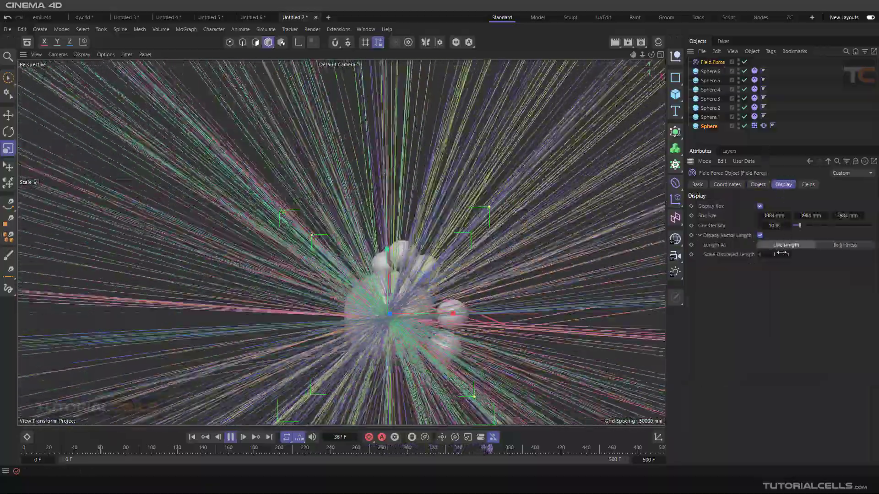
click(778, 255)
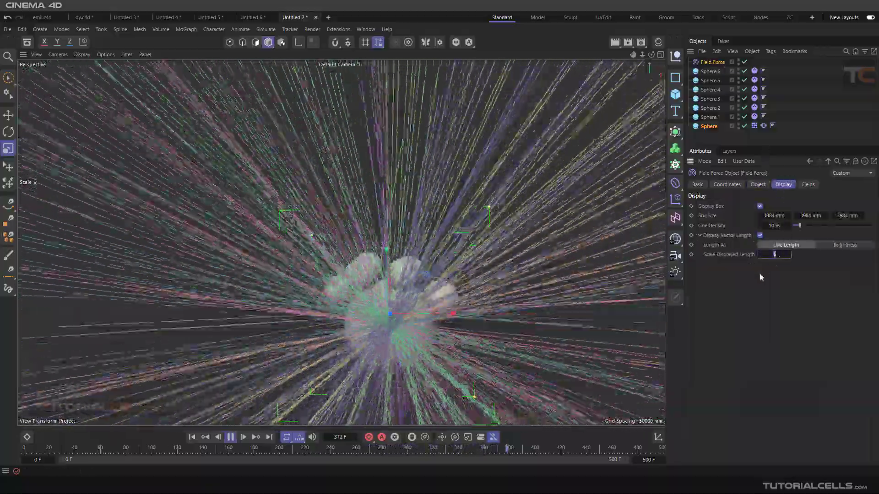
text(0.1)
key(Return)
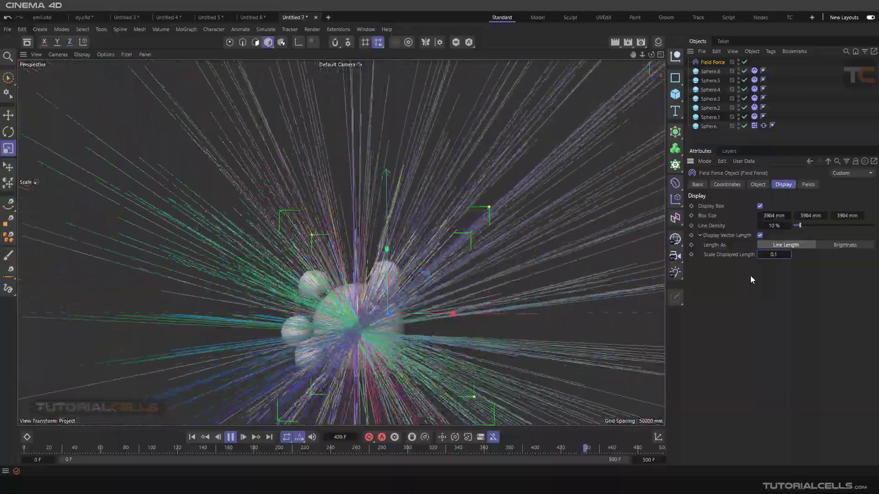
Step: Set the Field Force's Scale Displayed Length to 0.01 and view the shortened vector lines around the spheres
double_click(770, 254)
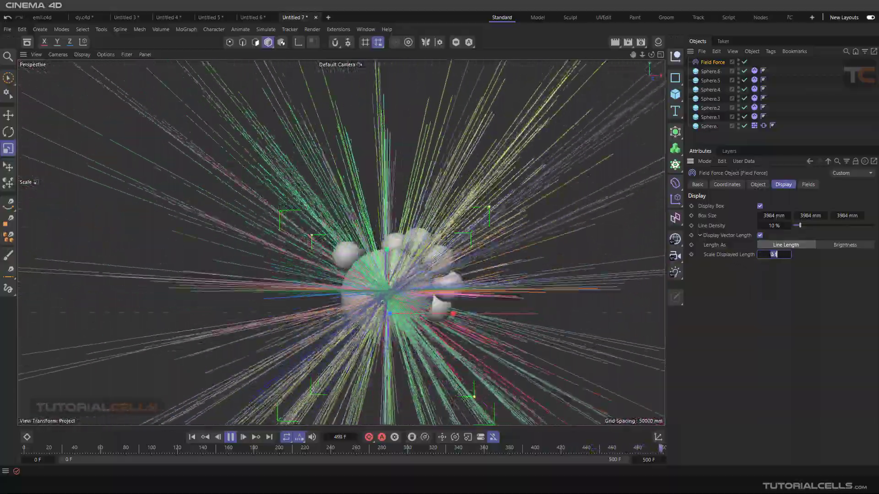
text(0.0)
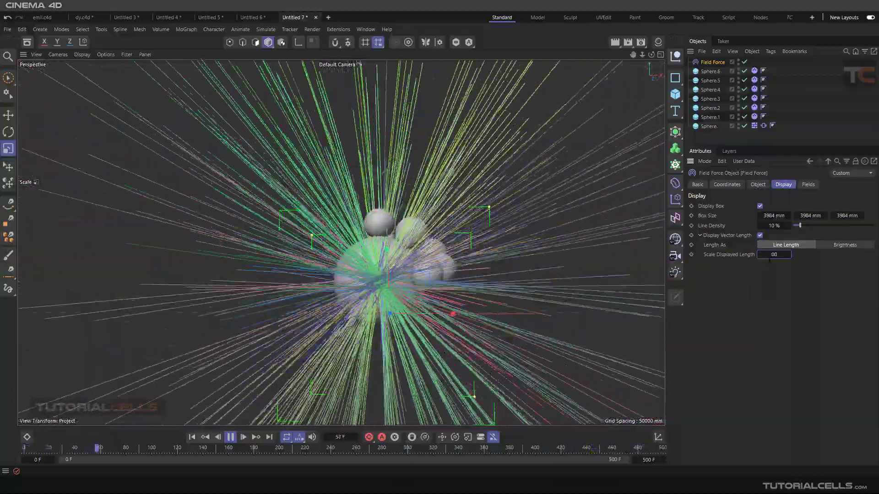
key(BackSpace)
text(.01)
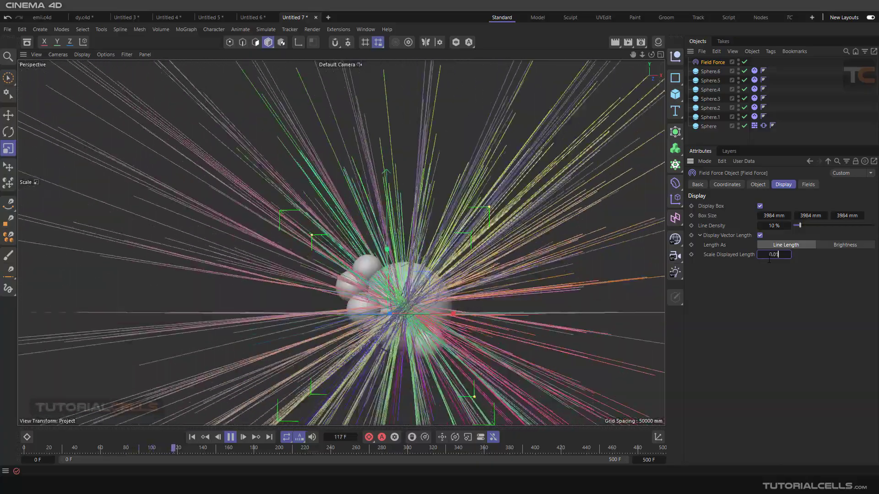
key(Return)
alt+middle_drag(388, 271, 384, 216)
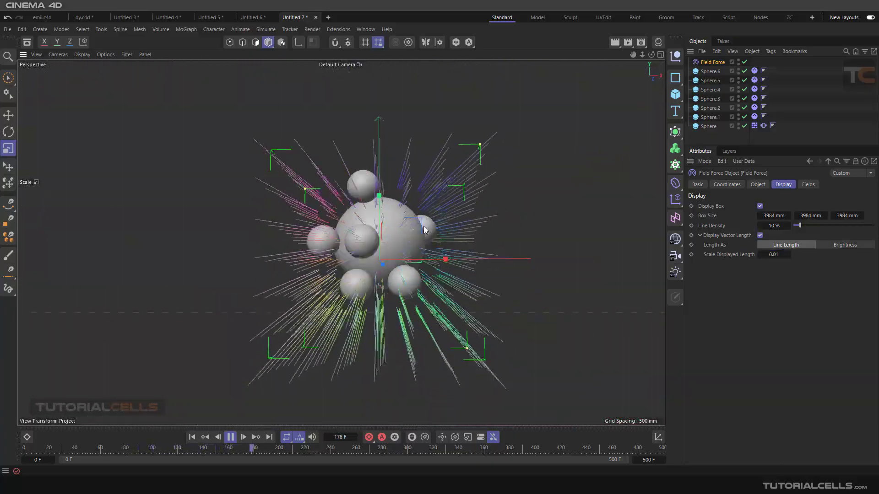
alt+drag(385, 217, 380, 280)
scroll(425, 282, down, 2)
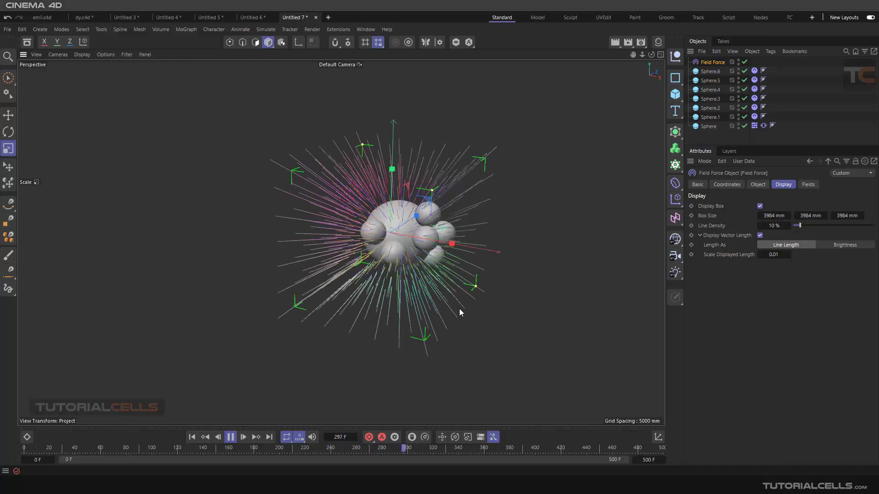
Step: From the first frame, duplicate the small sphere on the X side of the collider outward along X beyond the field lines, and replay the simulation
click(230, 437)
click(192, 437)
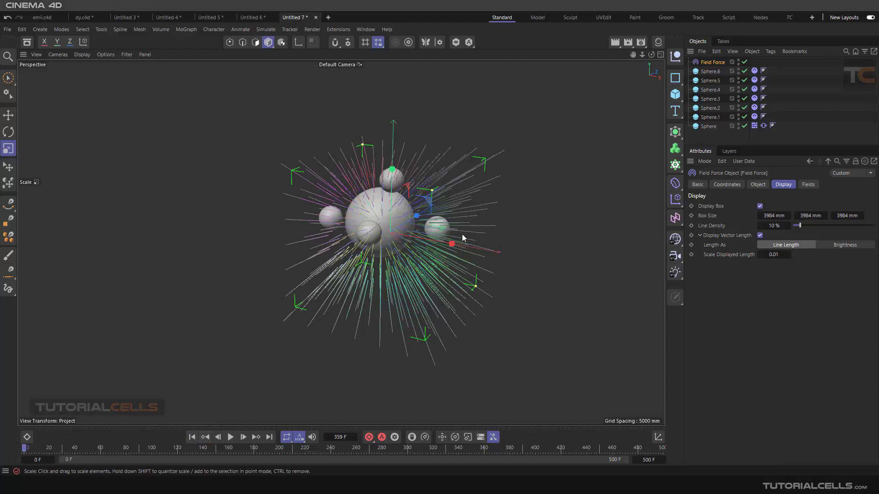
click(446, 230)
click(8, 116)
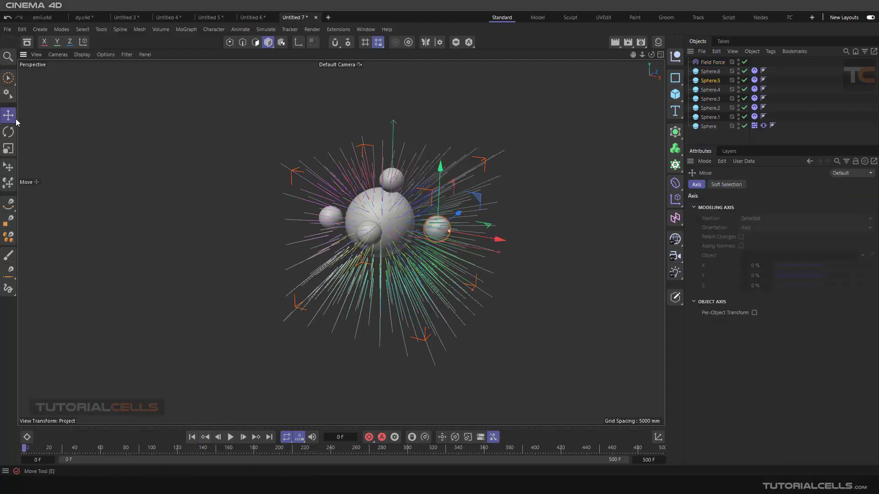
ctrl+drag(499, 239, 615, 258)
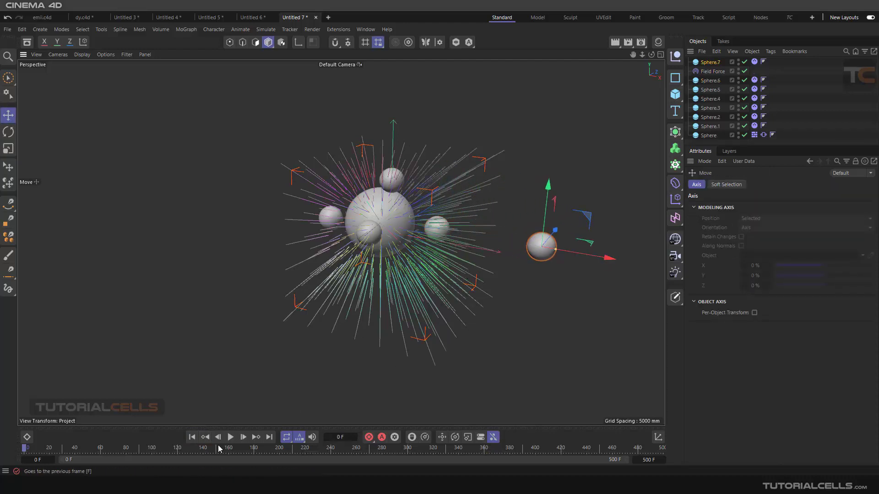
click(231, 437)
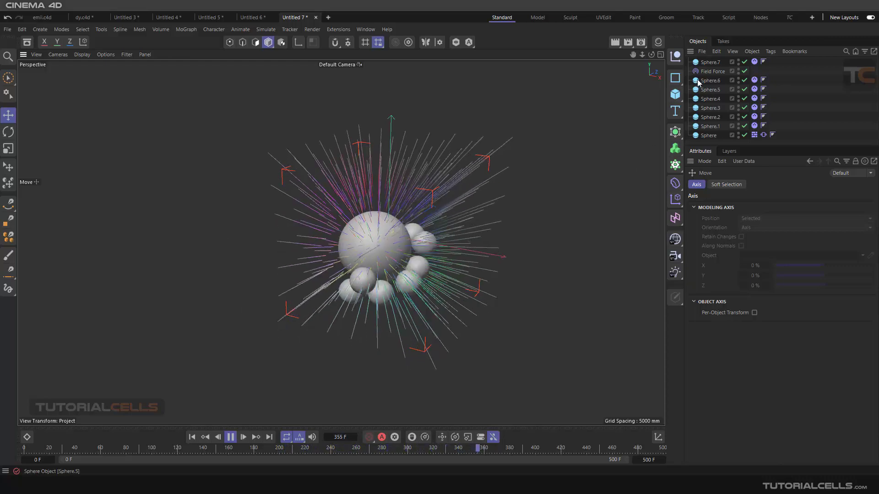
Step: Review the field layer types available for the Field Force, such as Point Object, and rewind the simulation to the first frame
click(711, 71)
click(726, 256)
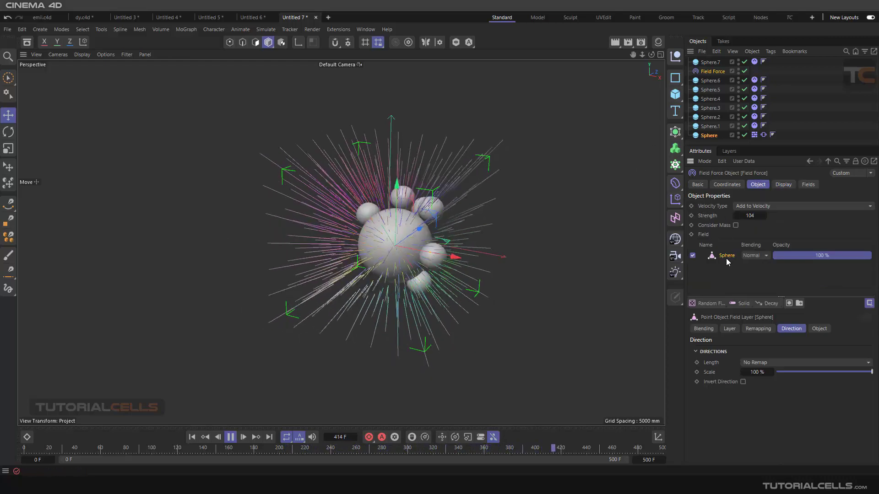
click(744, 304)
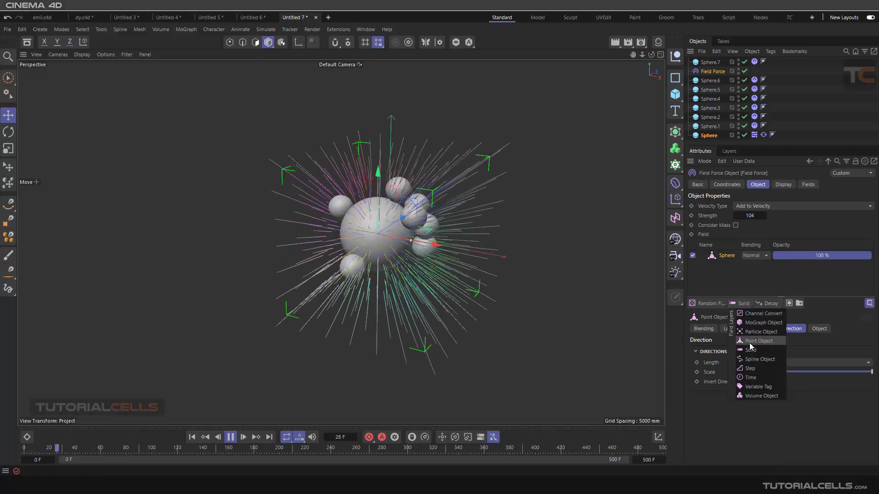
click(589, 251)
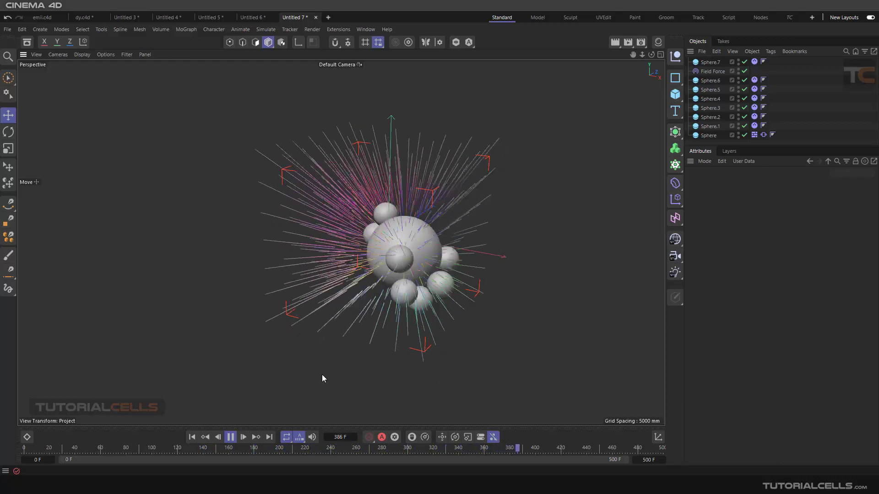
click(230, 437)
click(192, 438)
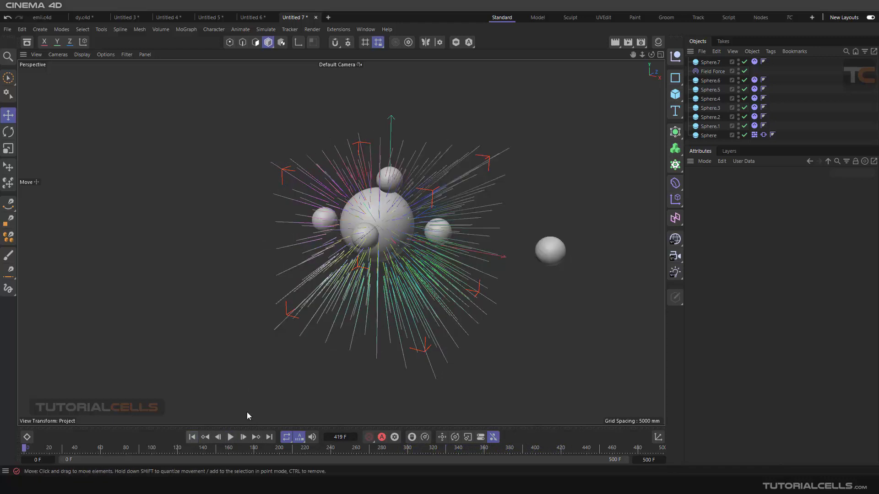